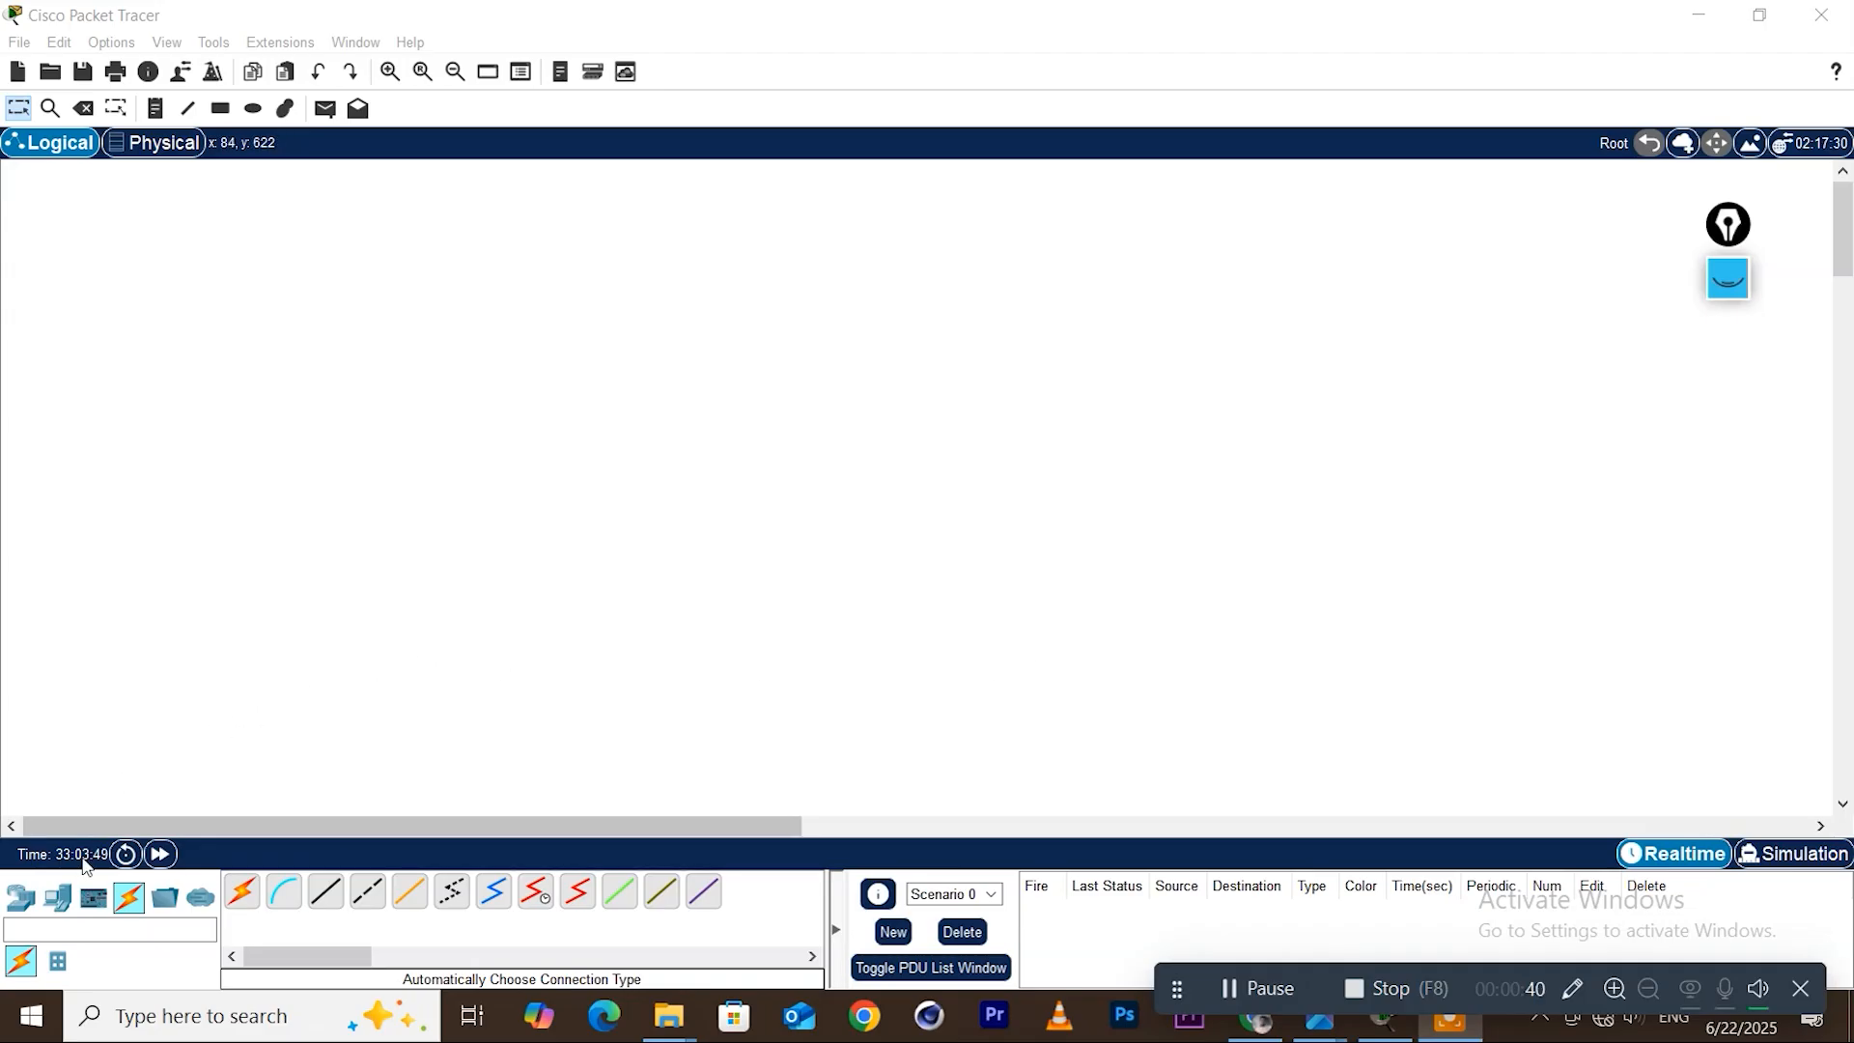
# Place two PCs side by side in the upper middle of the empty workspace and roughly align them horizontally
pyautogui.click(23, 901)
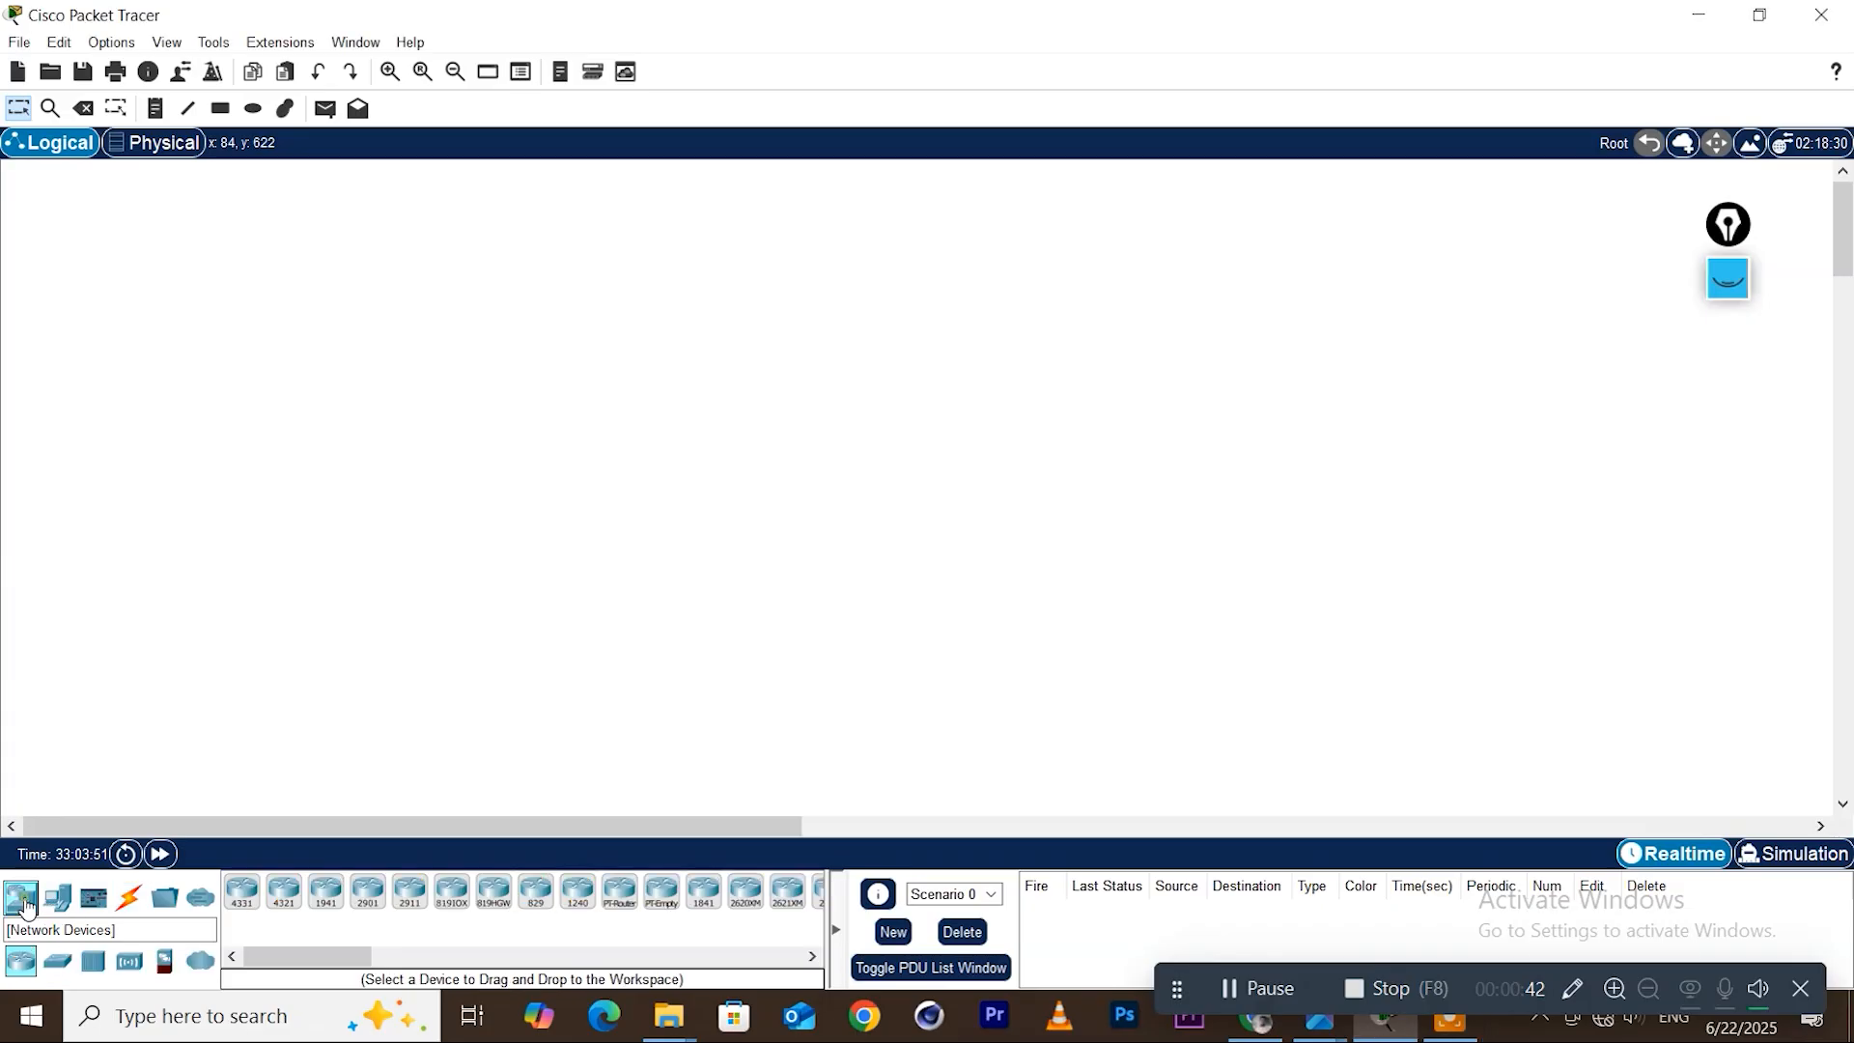
pyautogui.click(55, 900)
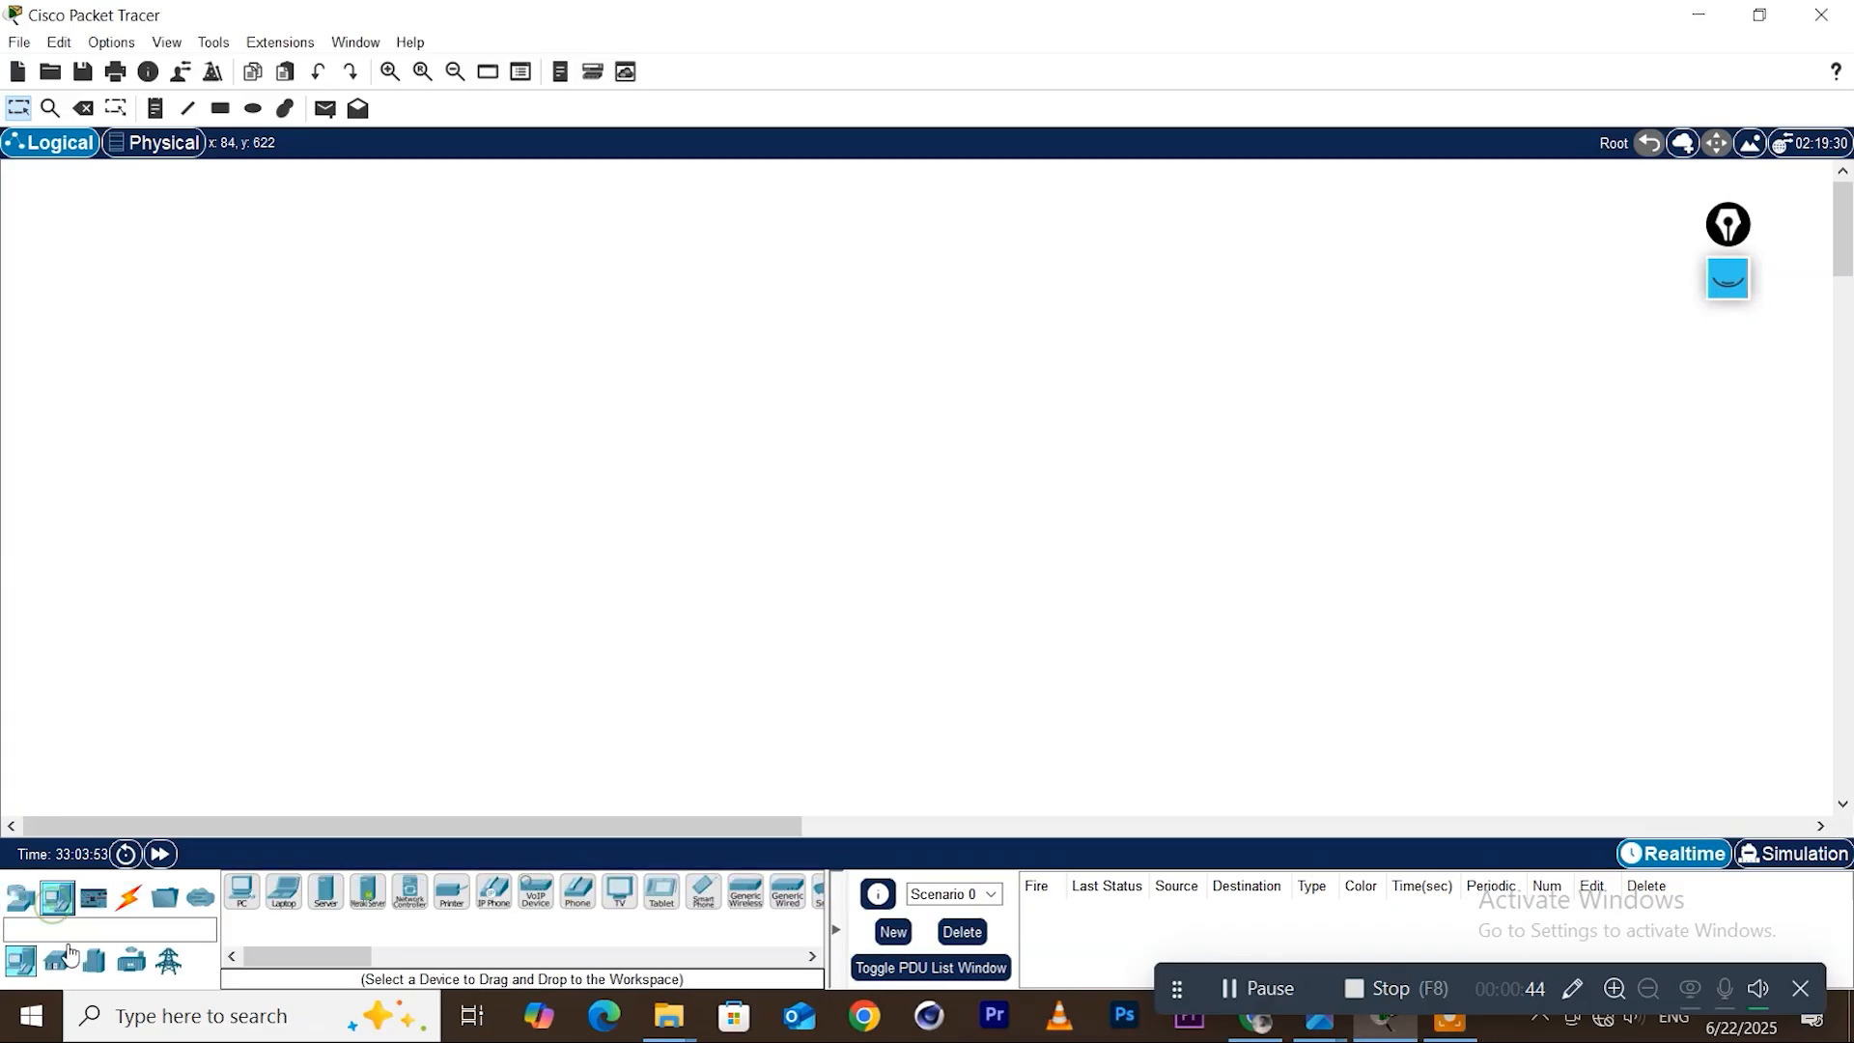
pyautogui.moveTo(241, 905); pyautogui.dragTo(756, 421)
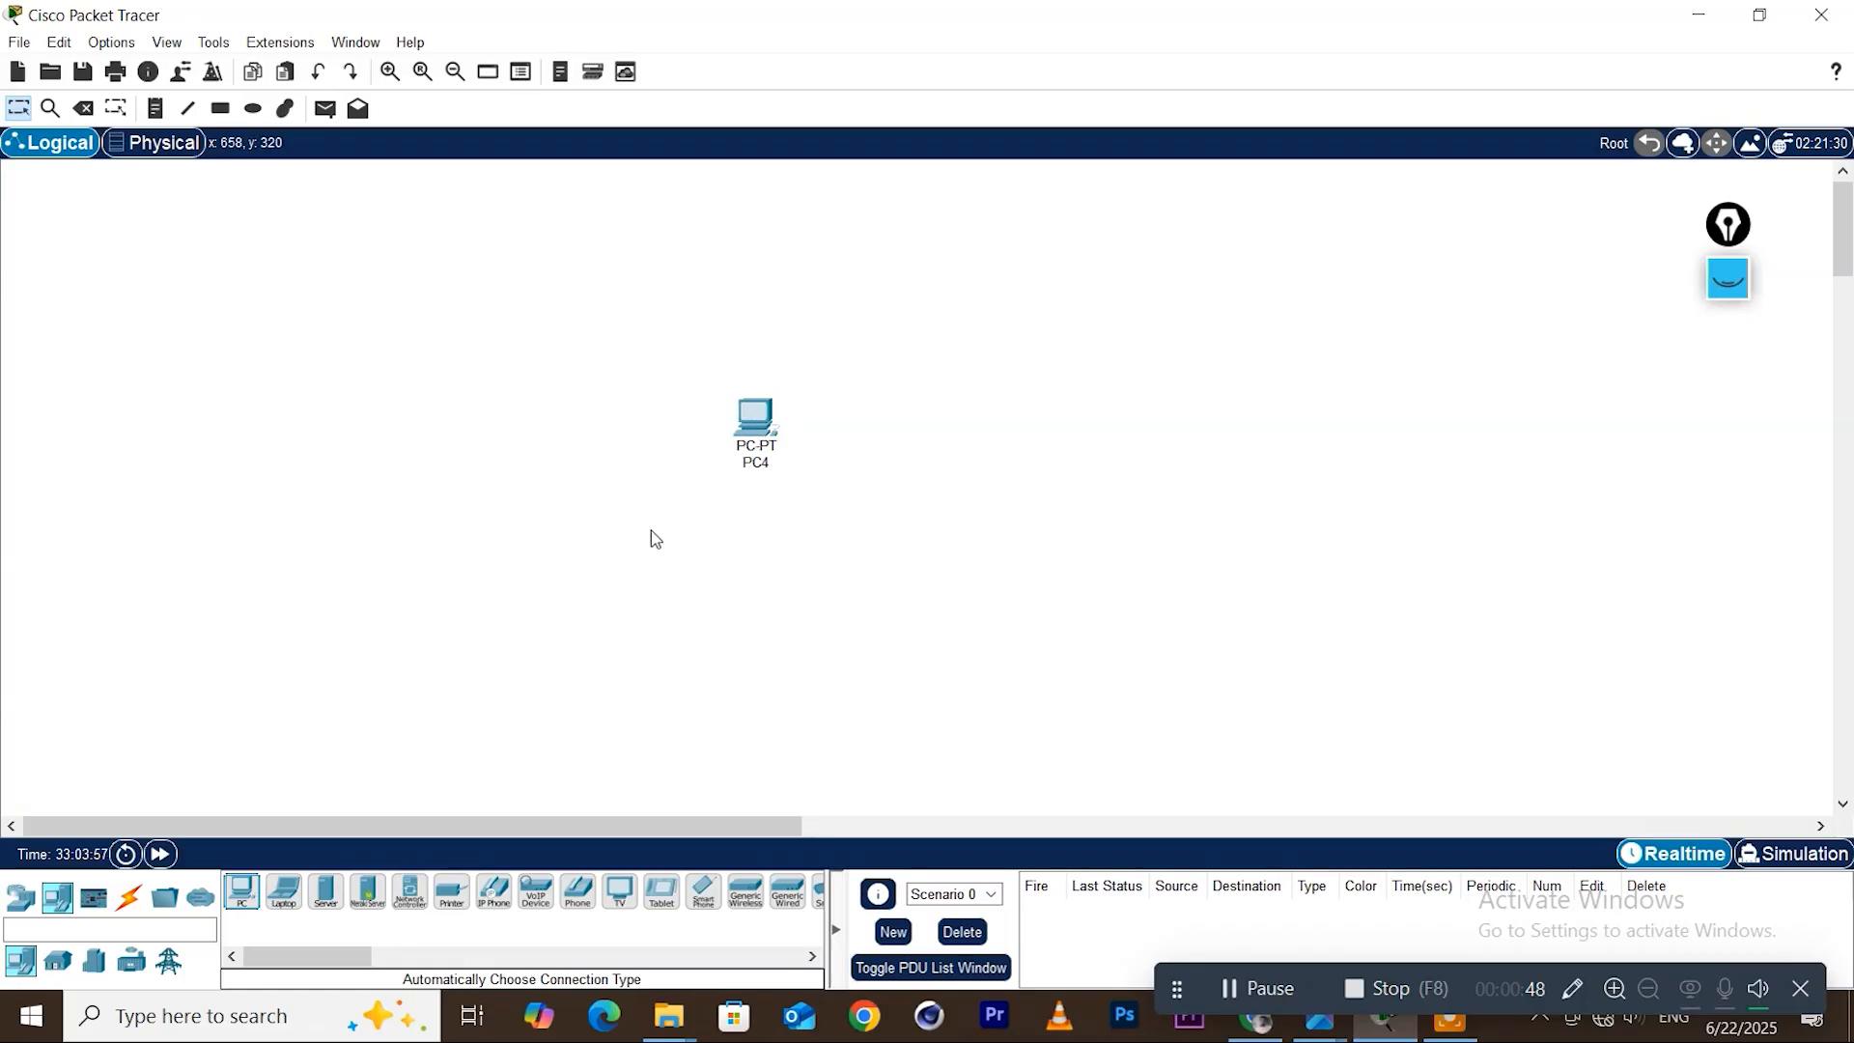
pyautogui.moveTo(241, 897); pyautogui.dragTo(1062, 453)
pyautogui.moveTo(754, 422)
pyautogui.mouseDown()
pyautogui.moveTo(751, 454)
pyautogui.moveTo(750, 425)
pyautogui.mouseUp()
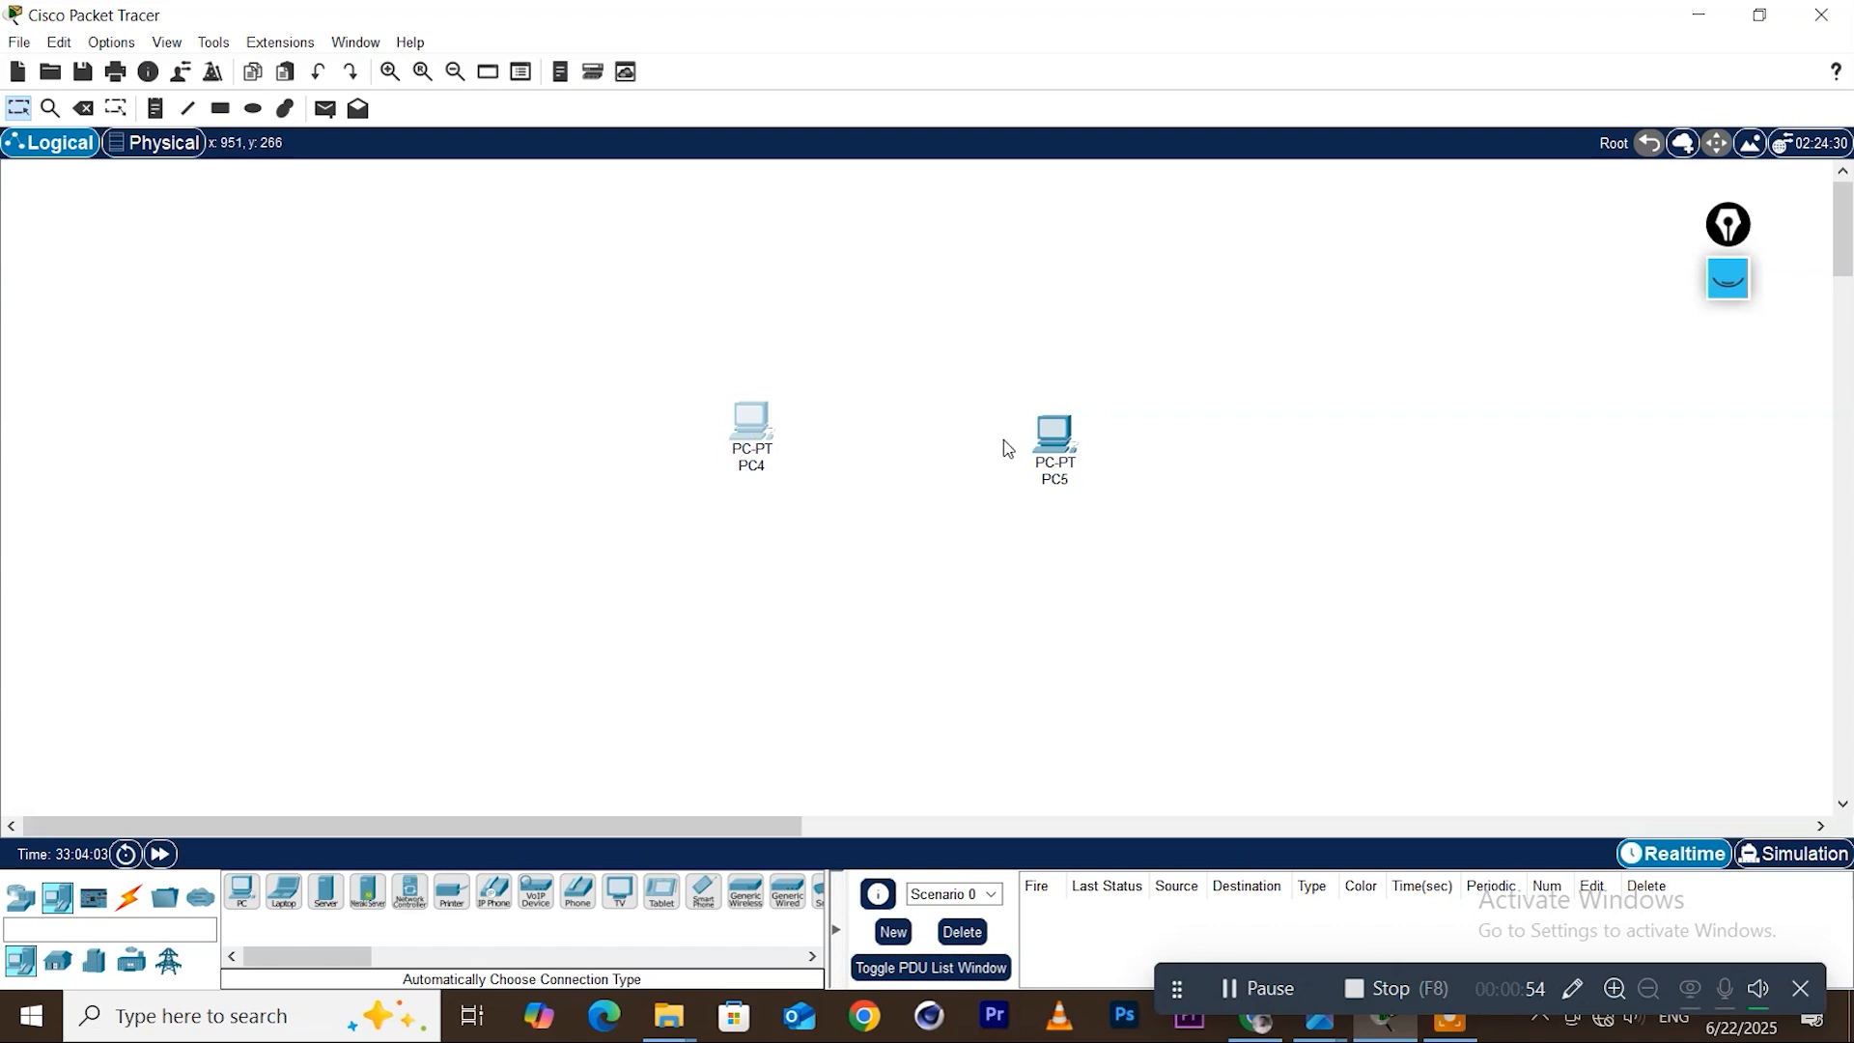
pyautogui.moveTo(1059, 447); pyautogui.dragTo(1062, 440)
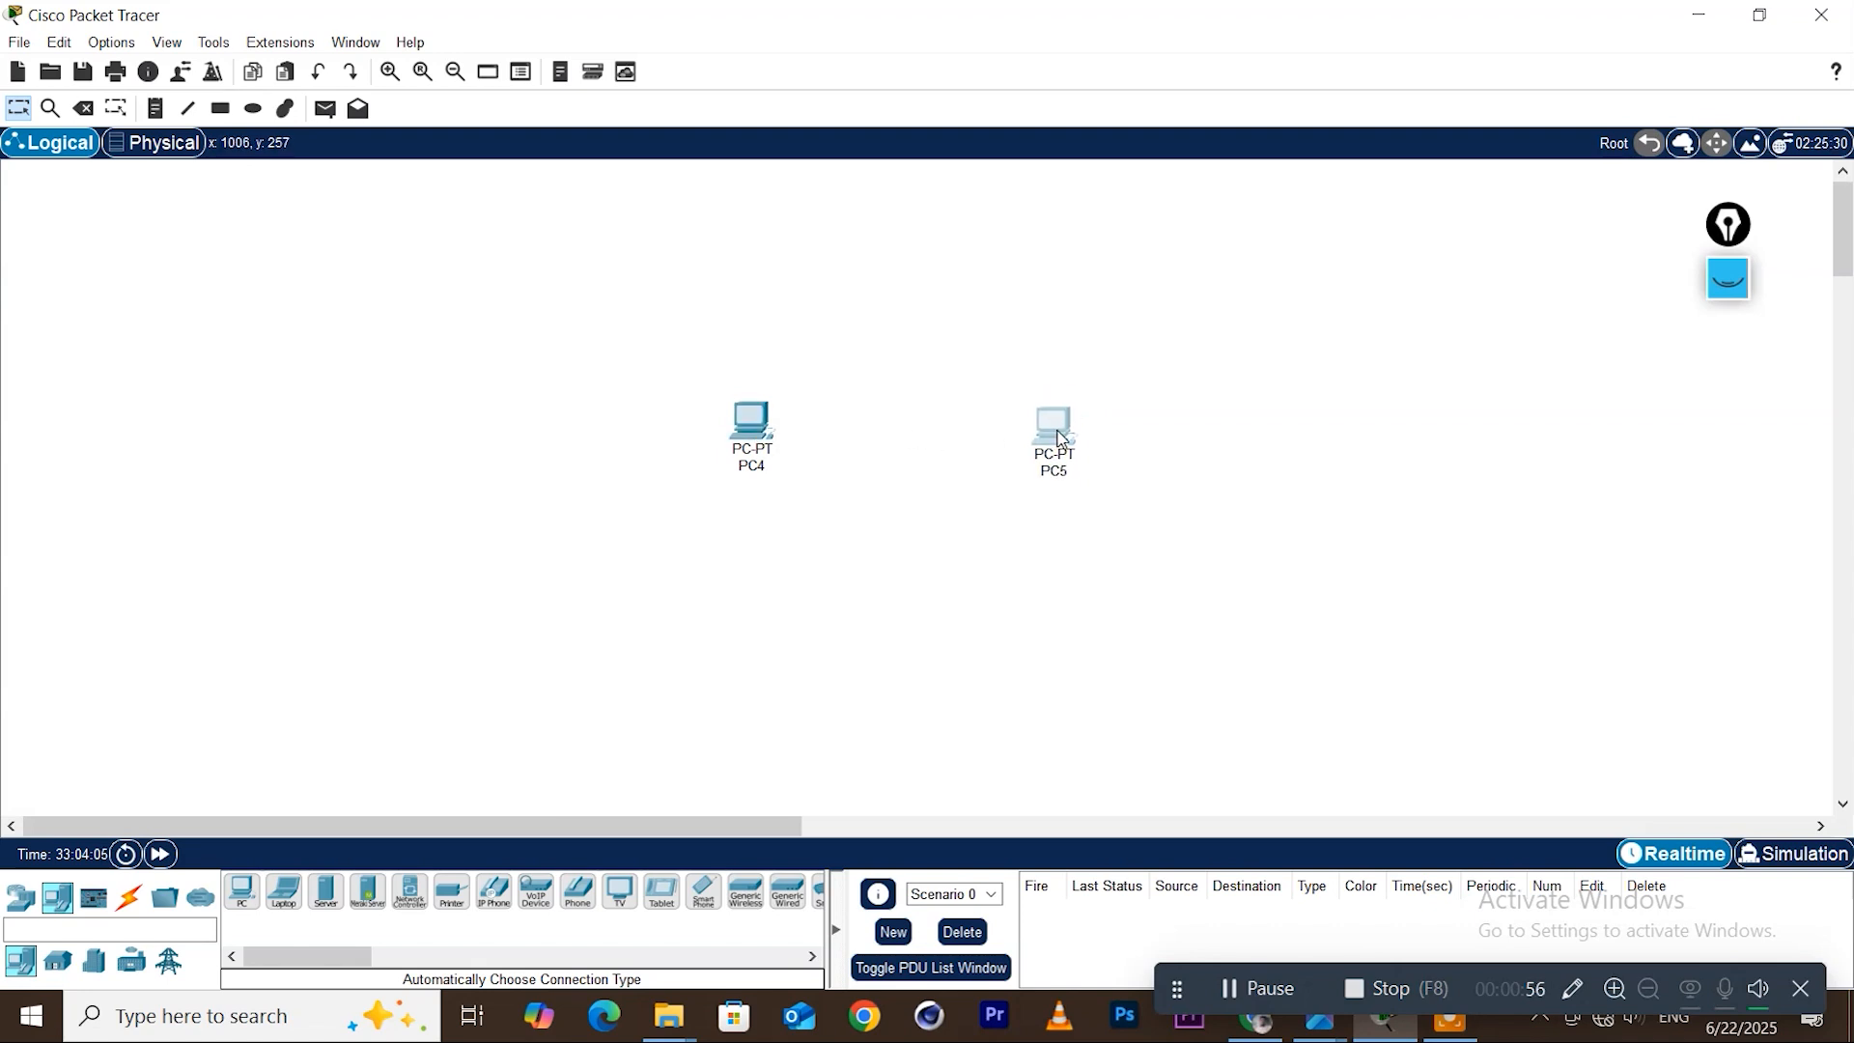
pyautogui.click(749, 440)
pyautogui.moveTo(749, 439); pyautogui.dragTo(744, 442)
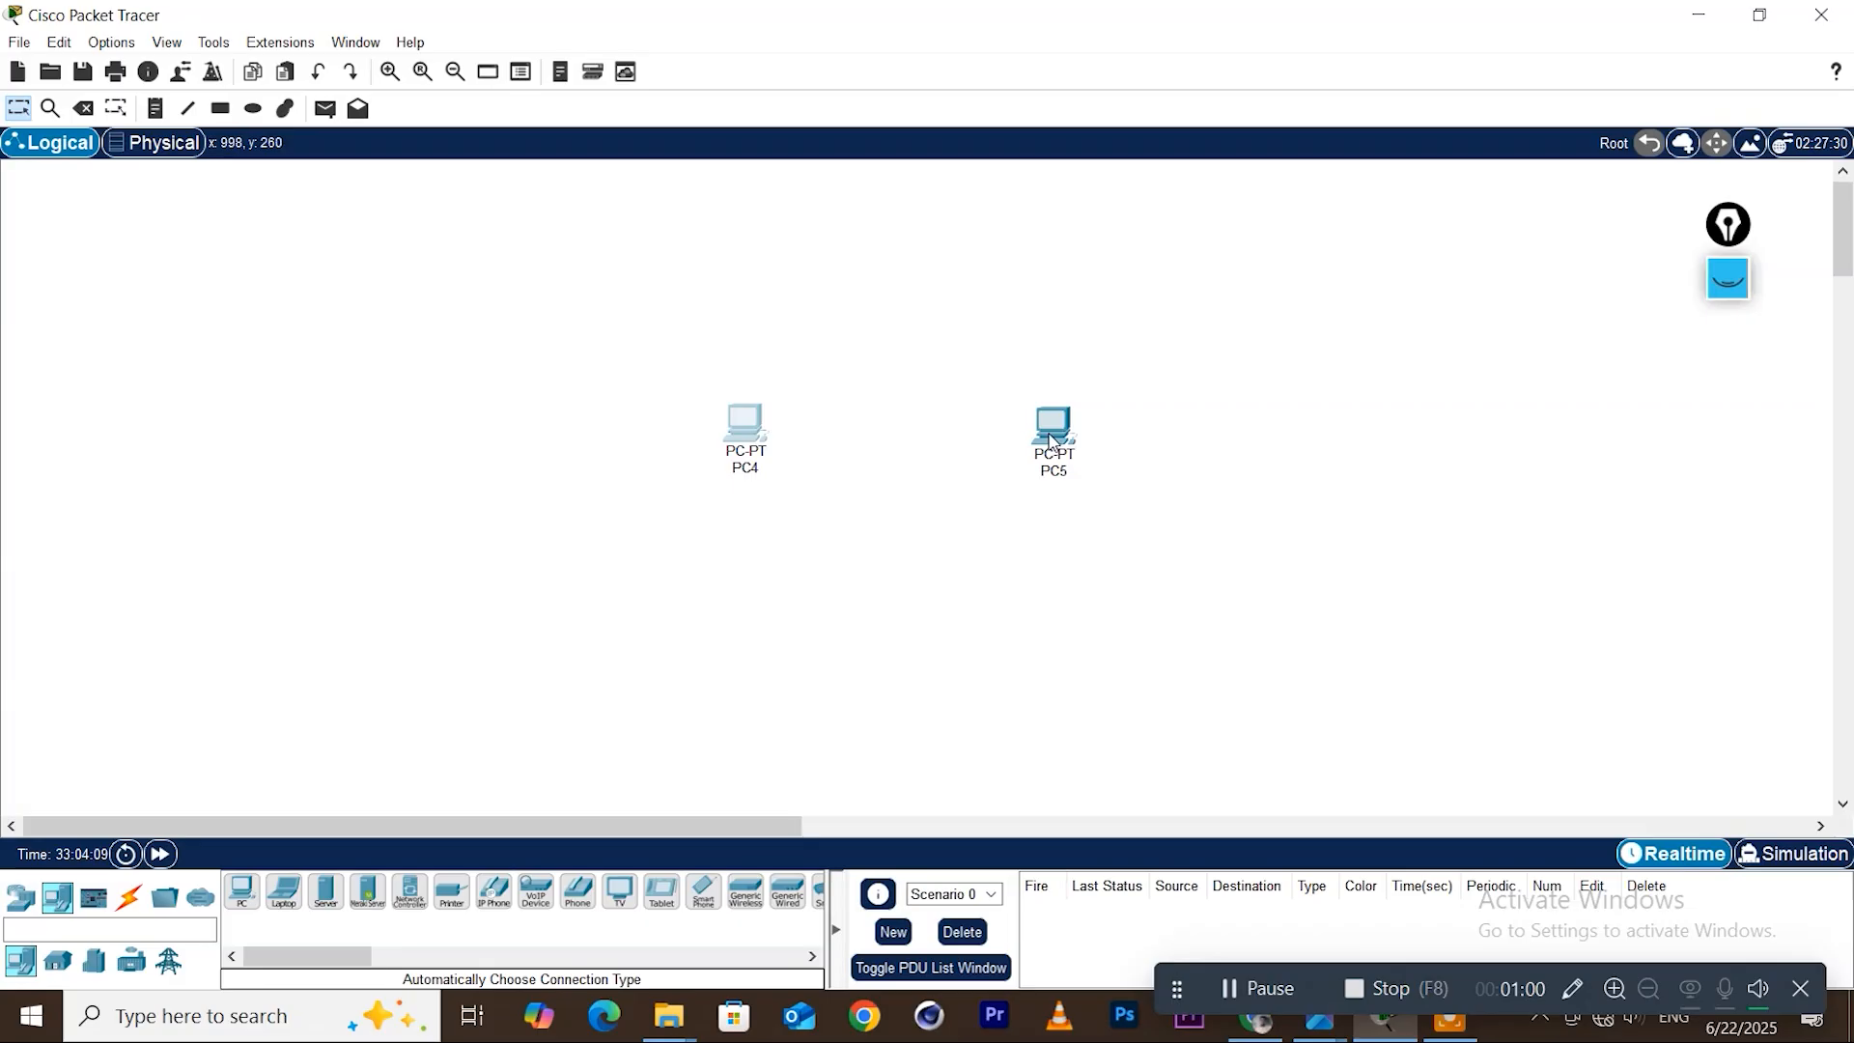
pyautogui.moveTo(1054, 442); pyautogui.dragTo(1054, 433)
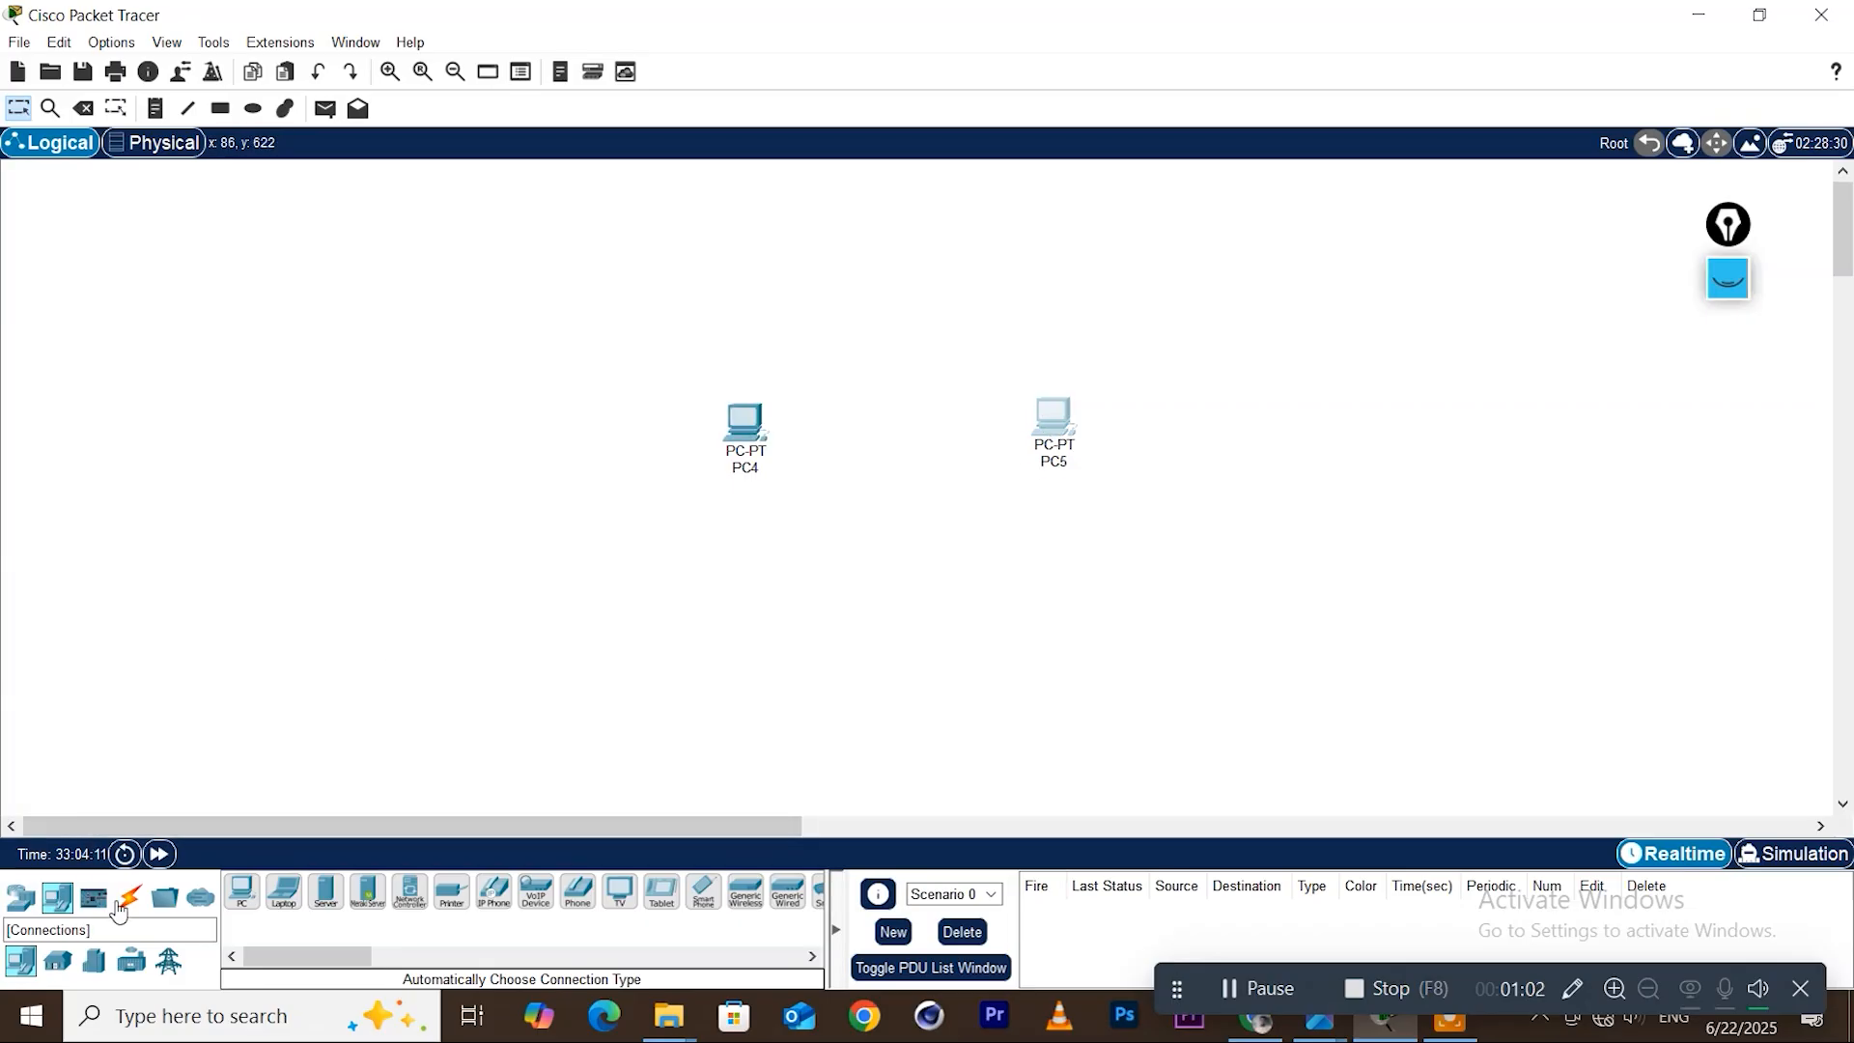
# Link the two PCs with an automatically chosen cable and level the second PC with the first
pyautogui.click(122, 908)
pyautogui.click(242, 890)
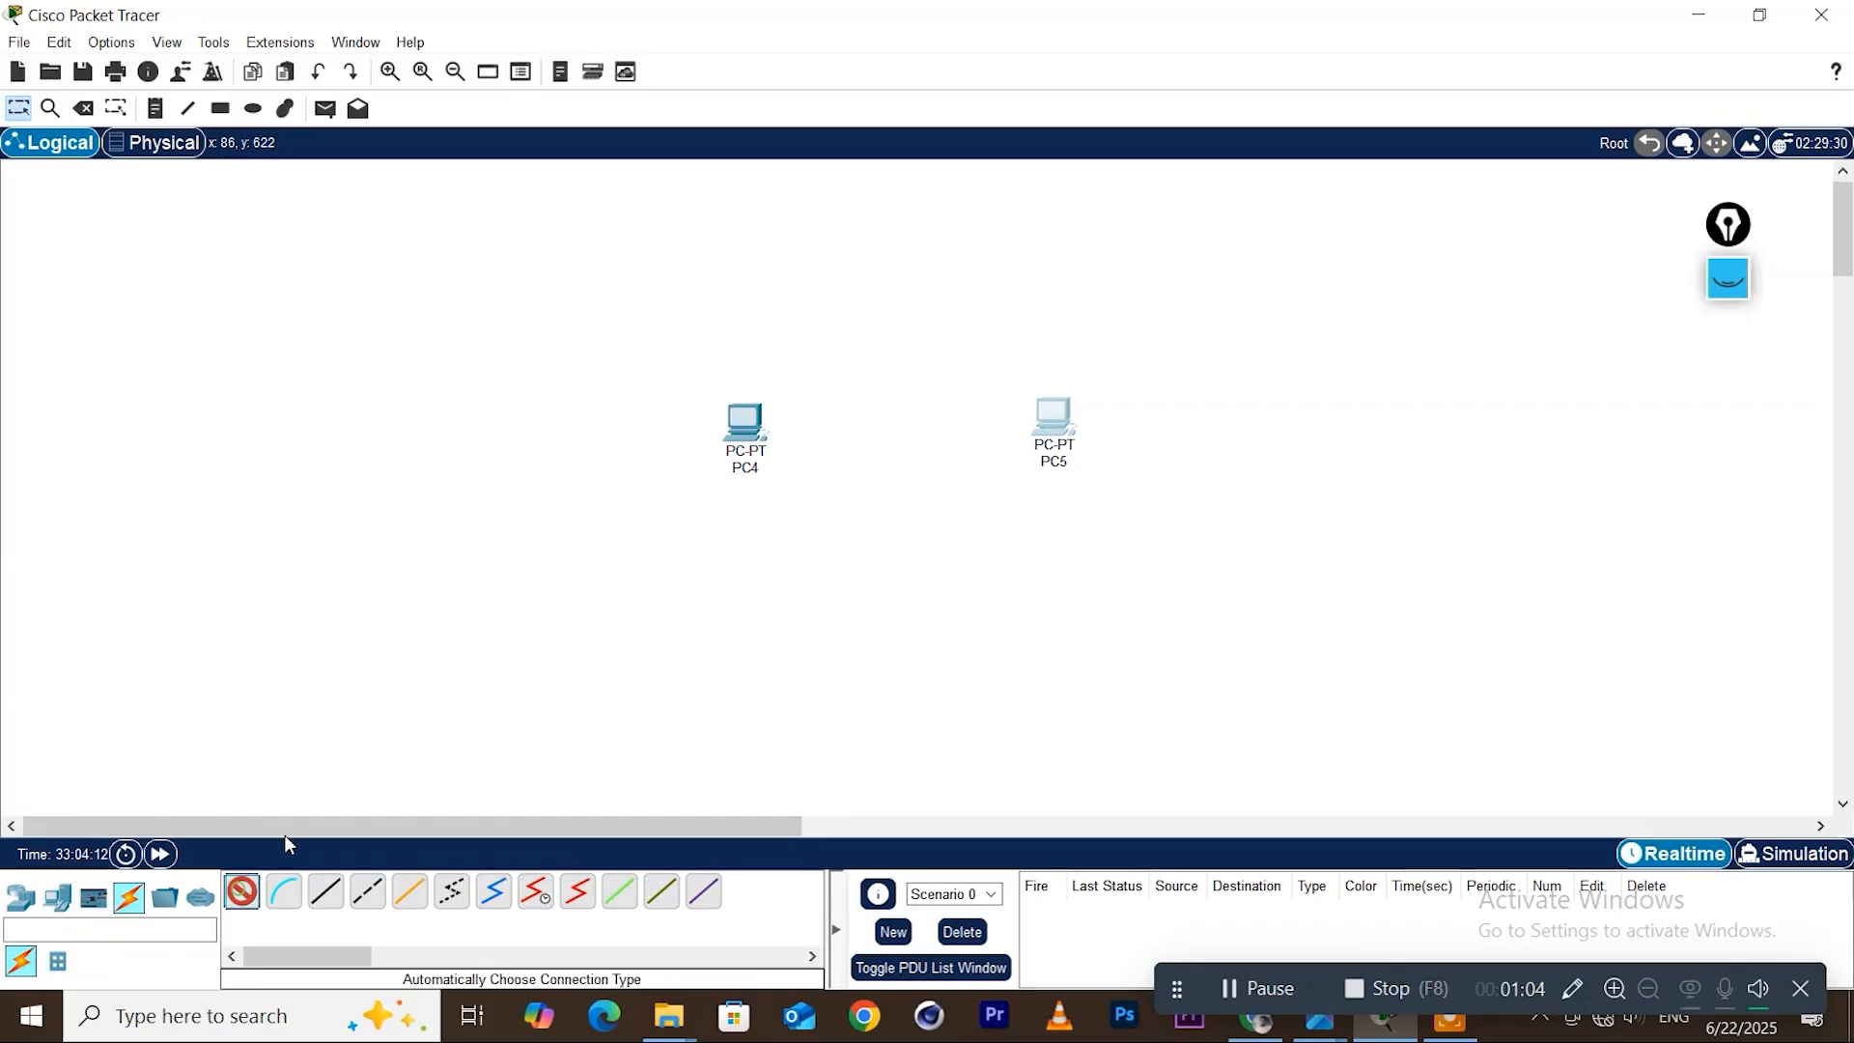
pyautogui.click(745, 425)
pyautogui.click(1047, 426)
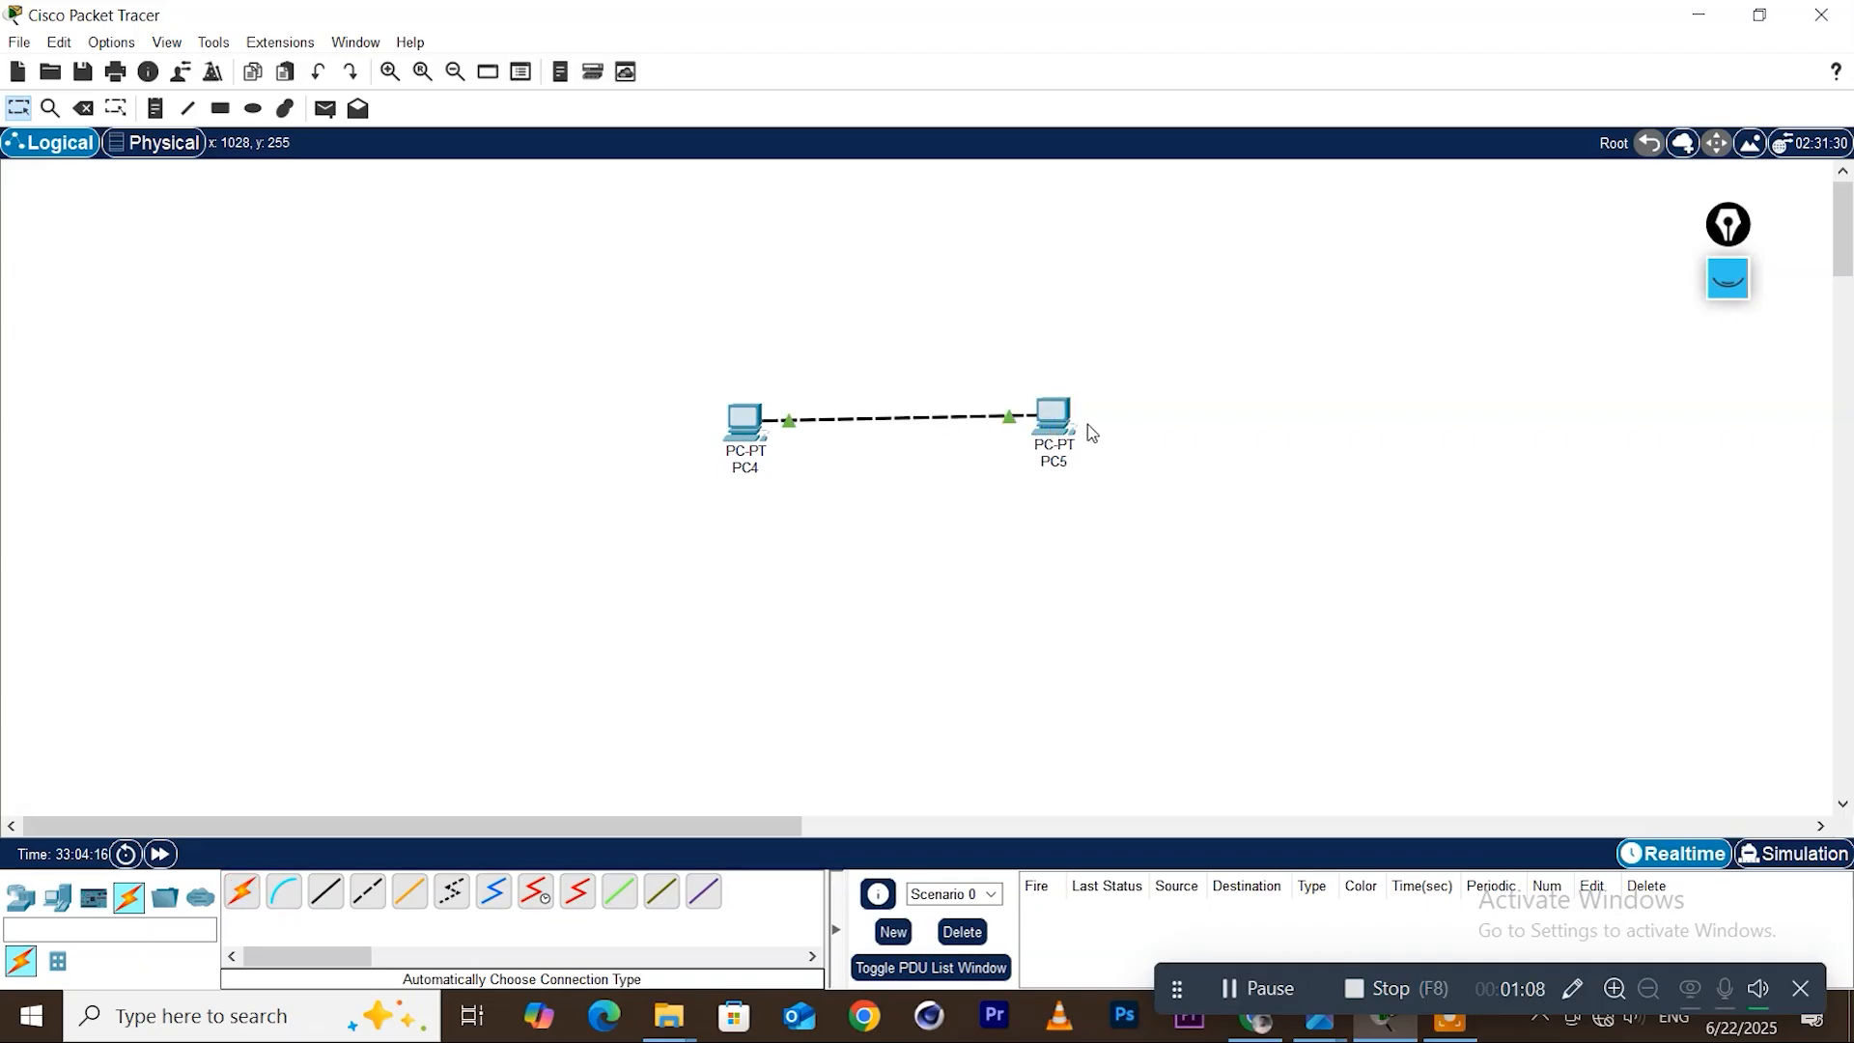
pyautogui.moveTo(1067, 426); pyautogui.dragTo(1064, 433)
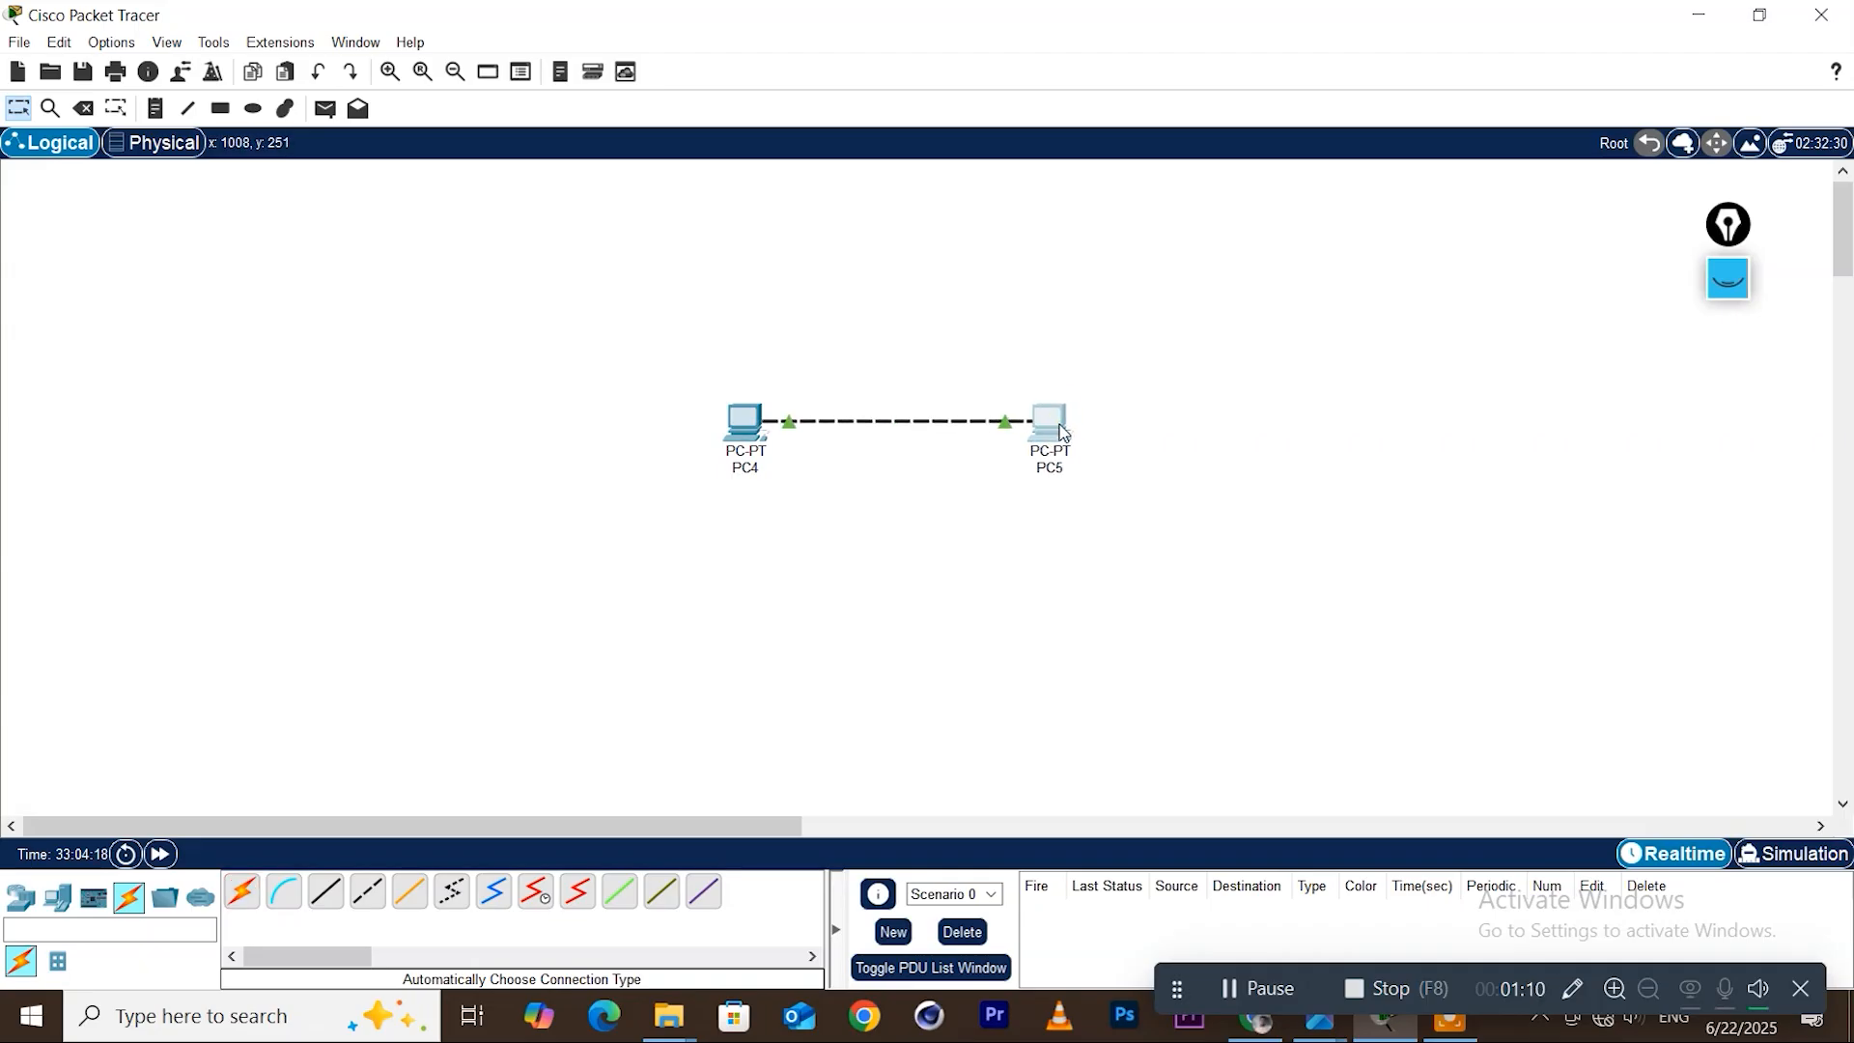
# Give PC4 the static IPv4 address 192.168.20.1 with the default subnet mask, and close its configuration
pyautogui.click(760, 430)
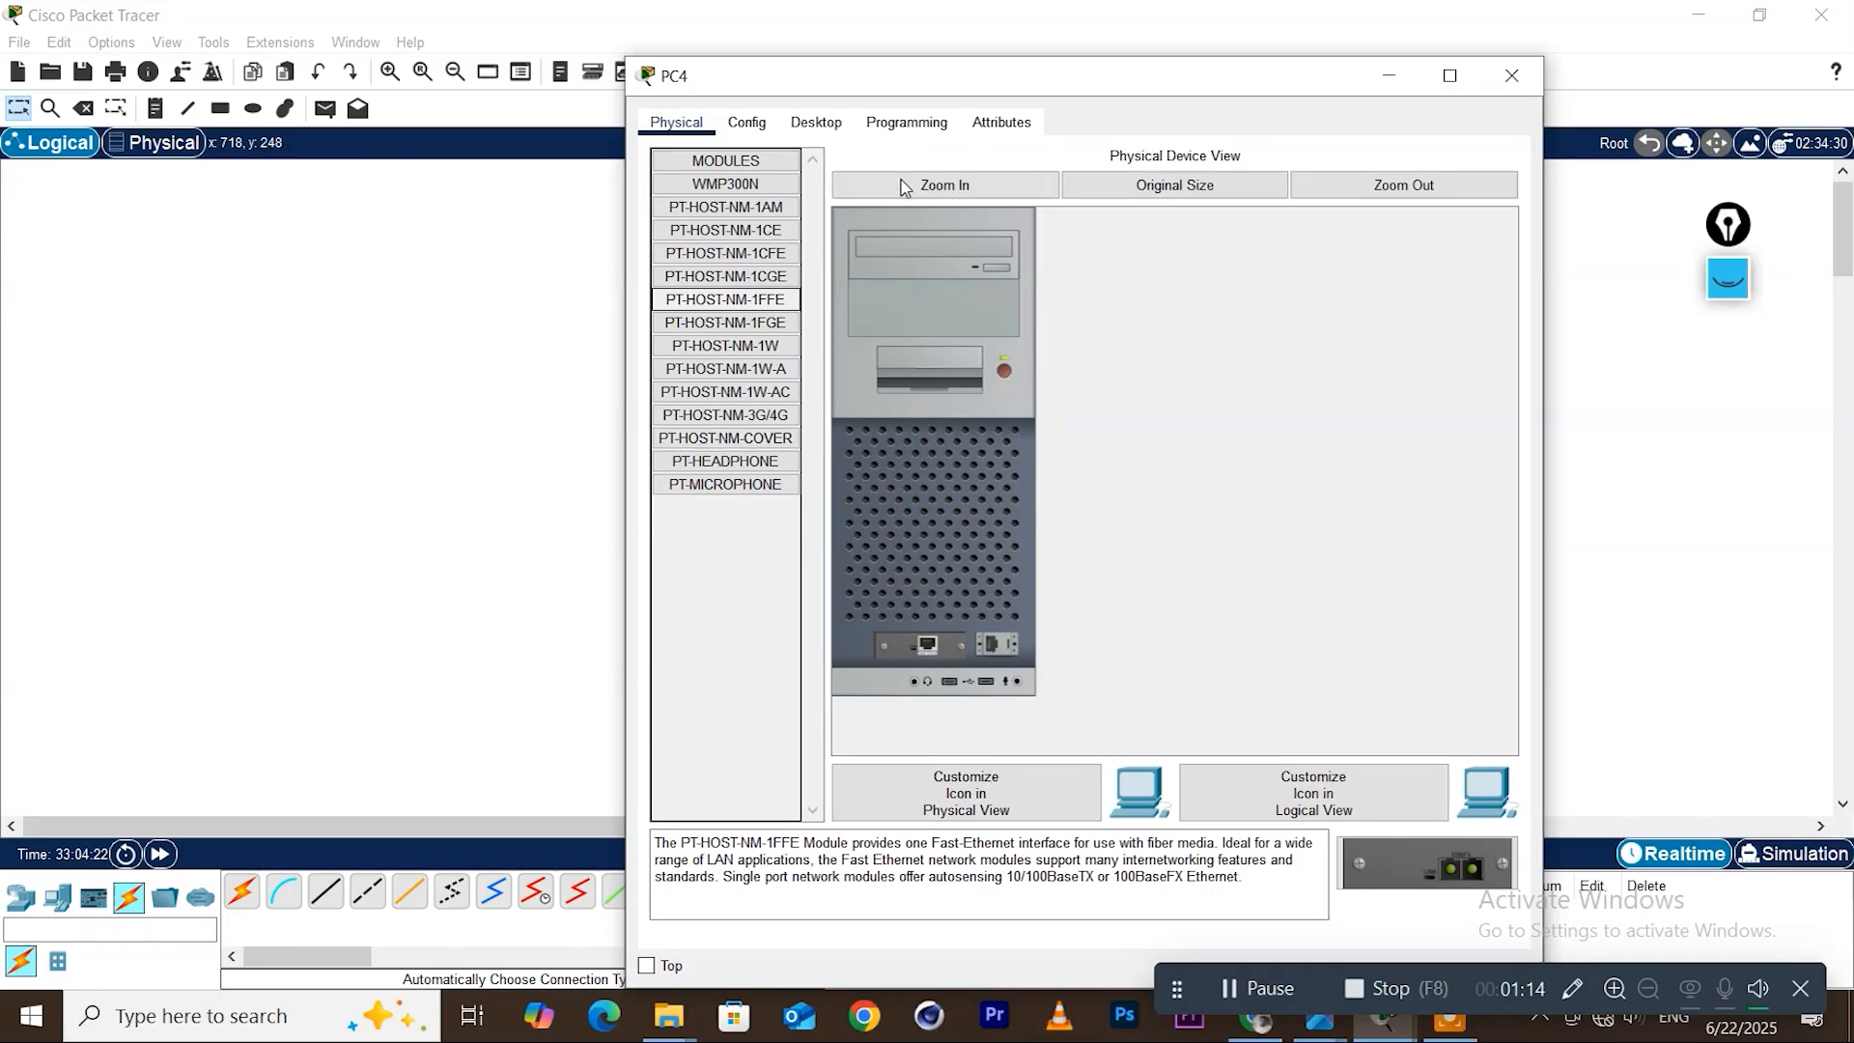
pyautogui.click(816, 124)
pyautogui.click(727, 251)
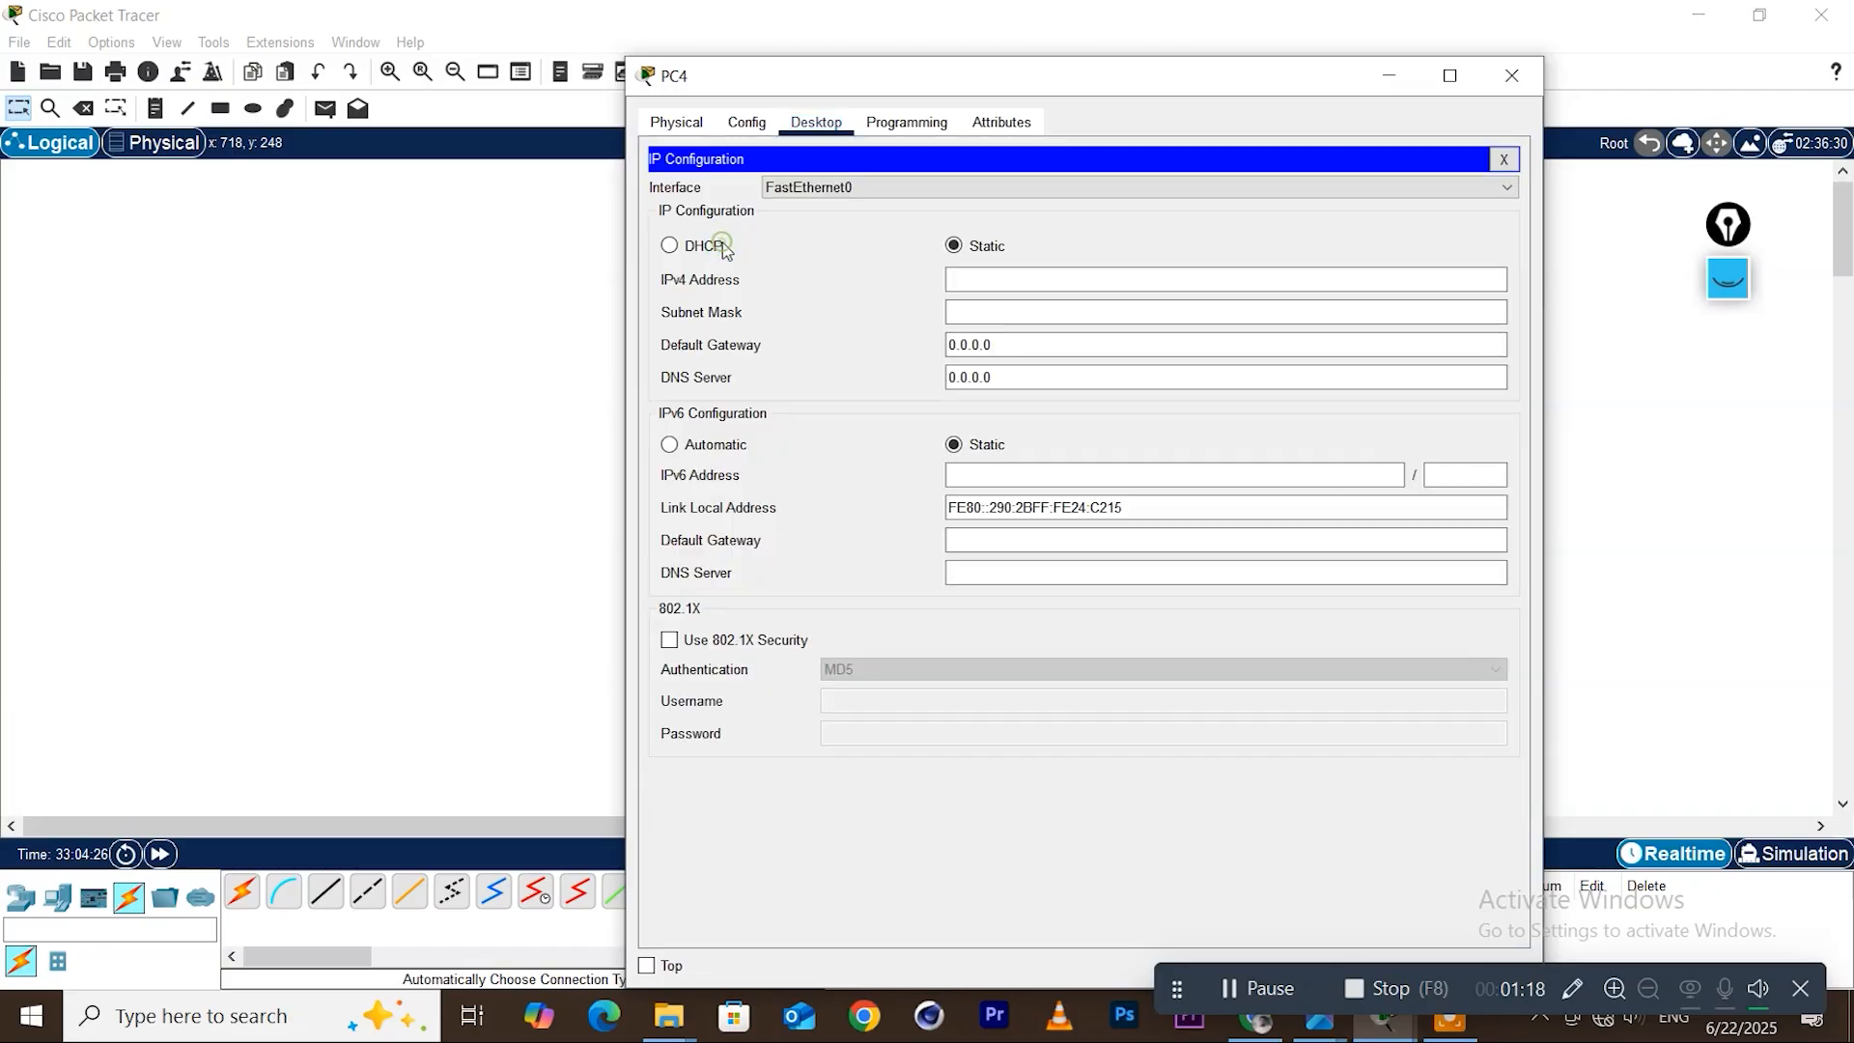
pyautogui.write('19')
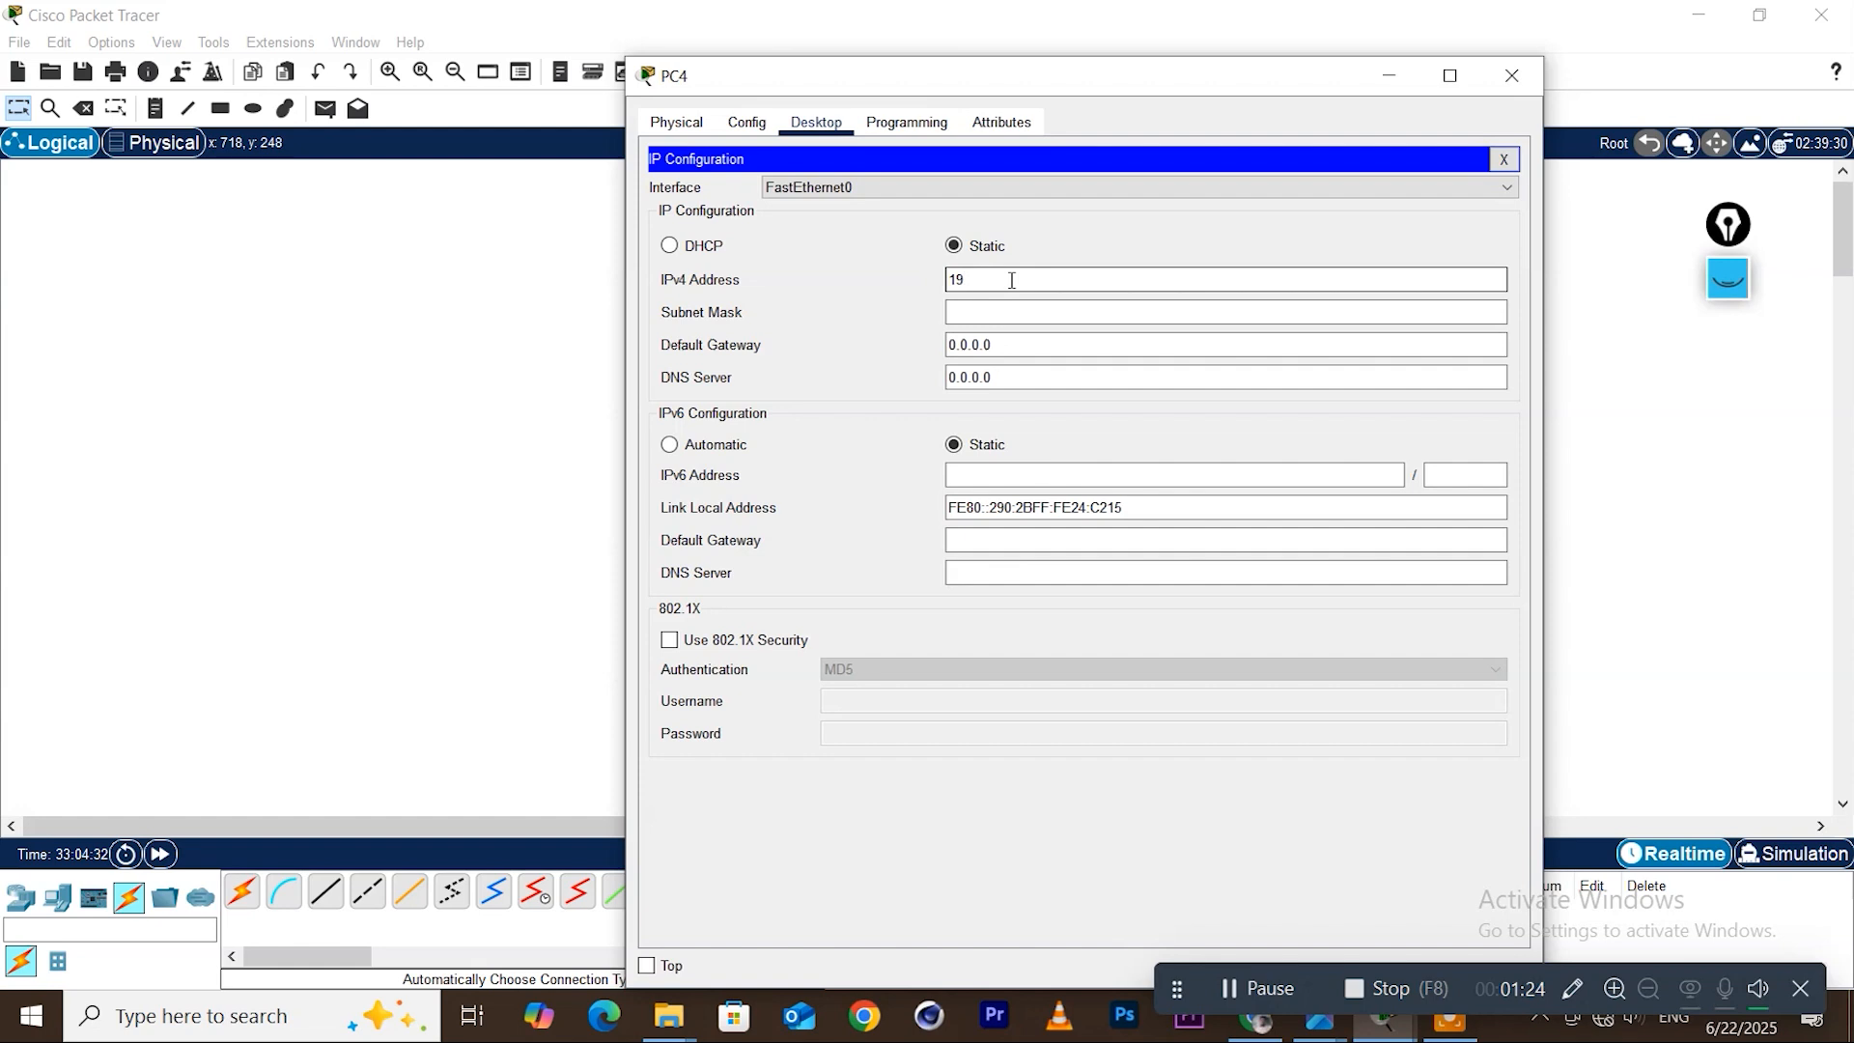
pyautogui.write('2.168.20.1')
pyautogui.click(1017, 307)
pyautogui.click(1512, 76)
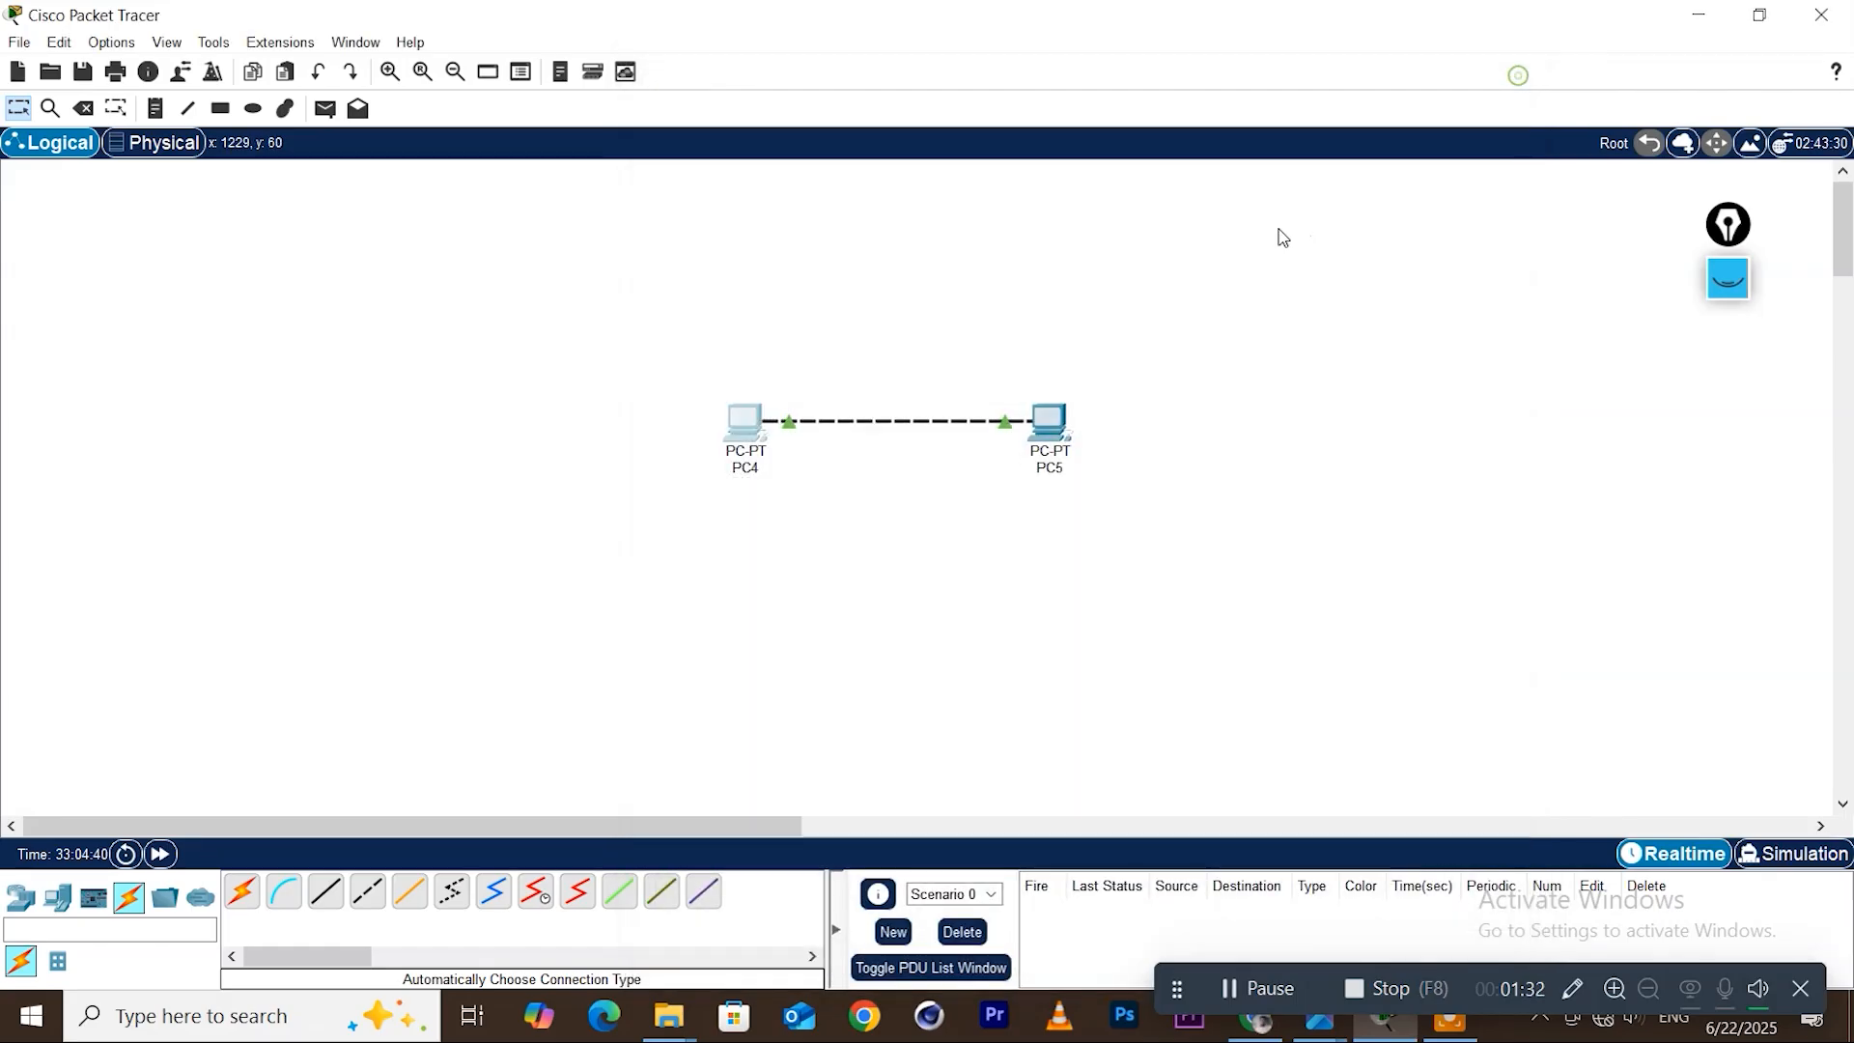
# Give PC5 the static IPv4 address 192.168.20.2 with subnet mask 255.255.255.0, and close its configuration
pyautogui.click(1049, 421)
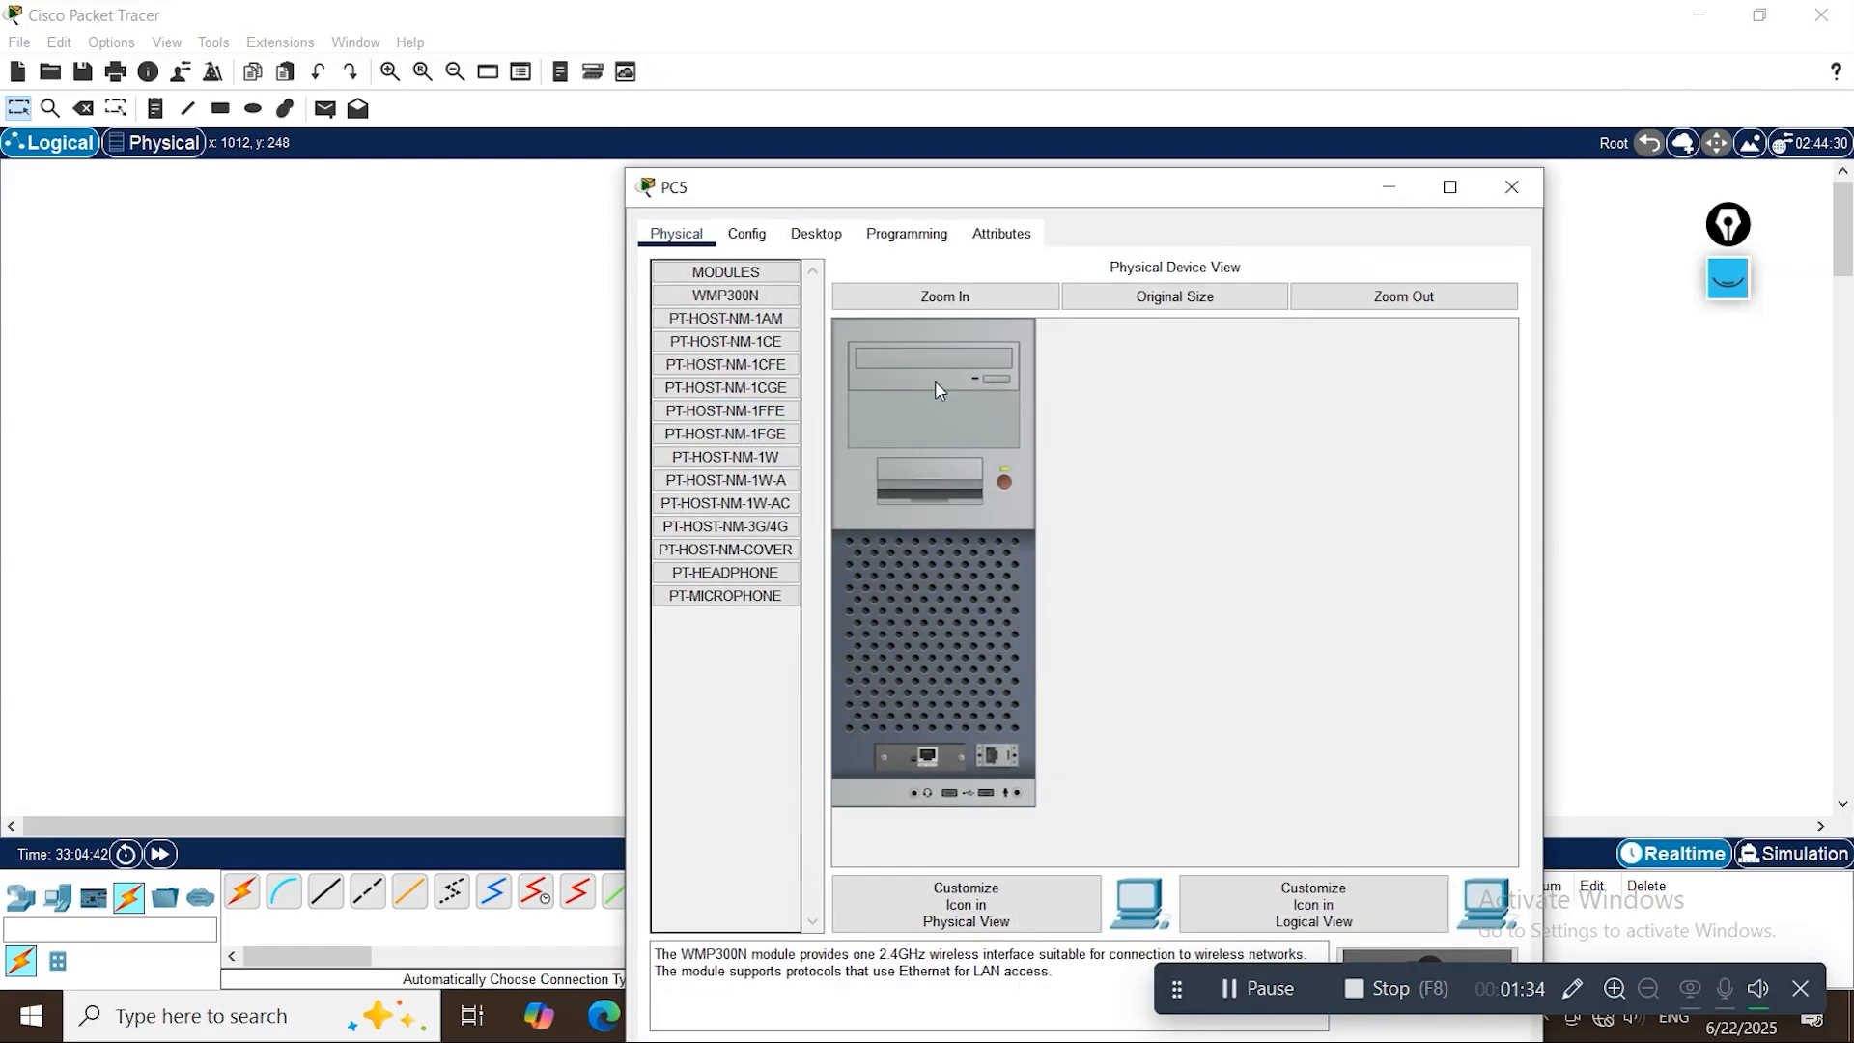
pyautogui.click(816, 233)
pyautogui.click(765, 280)
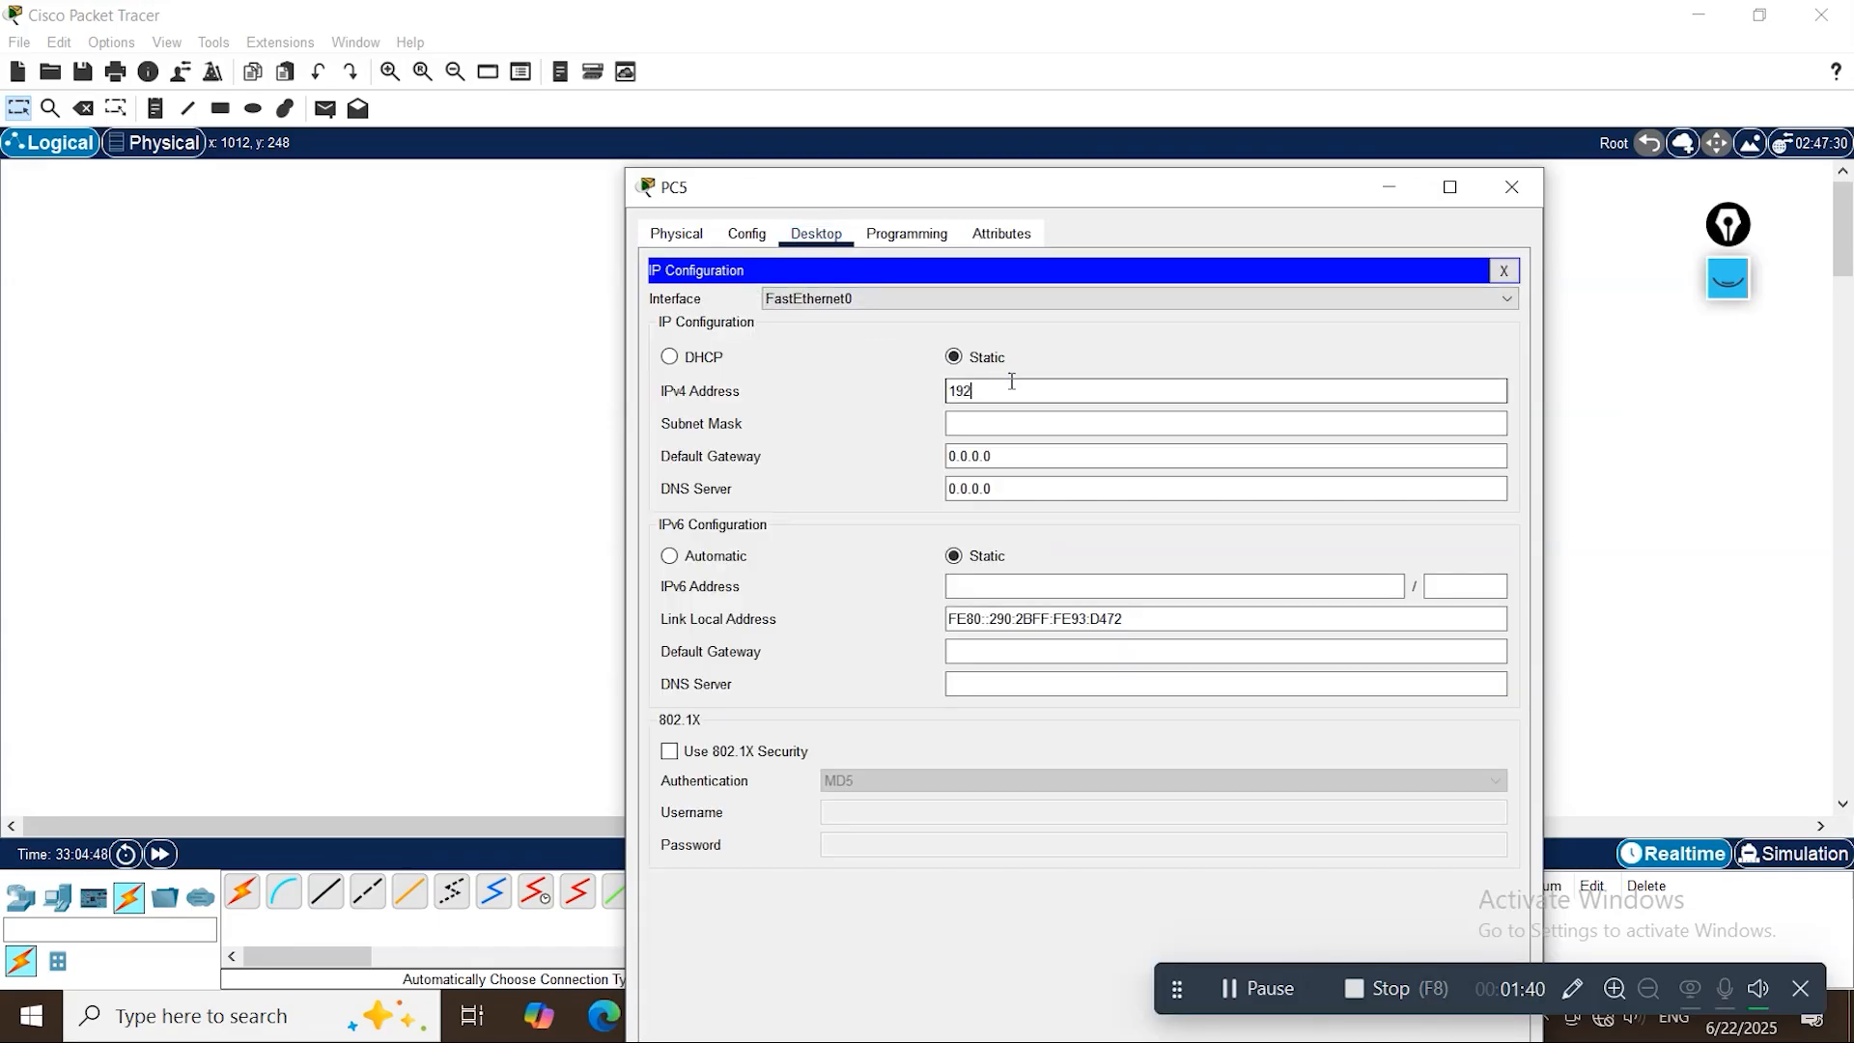
pyautogui.write('192.168.')
pyautogui.click(1012, 416)
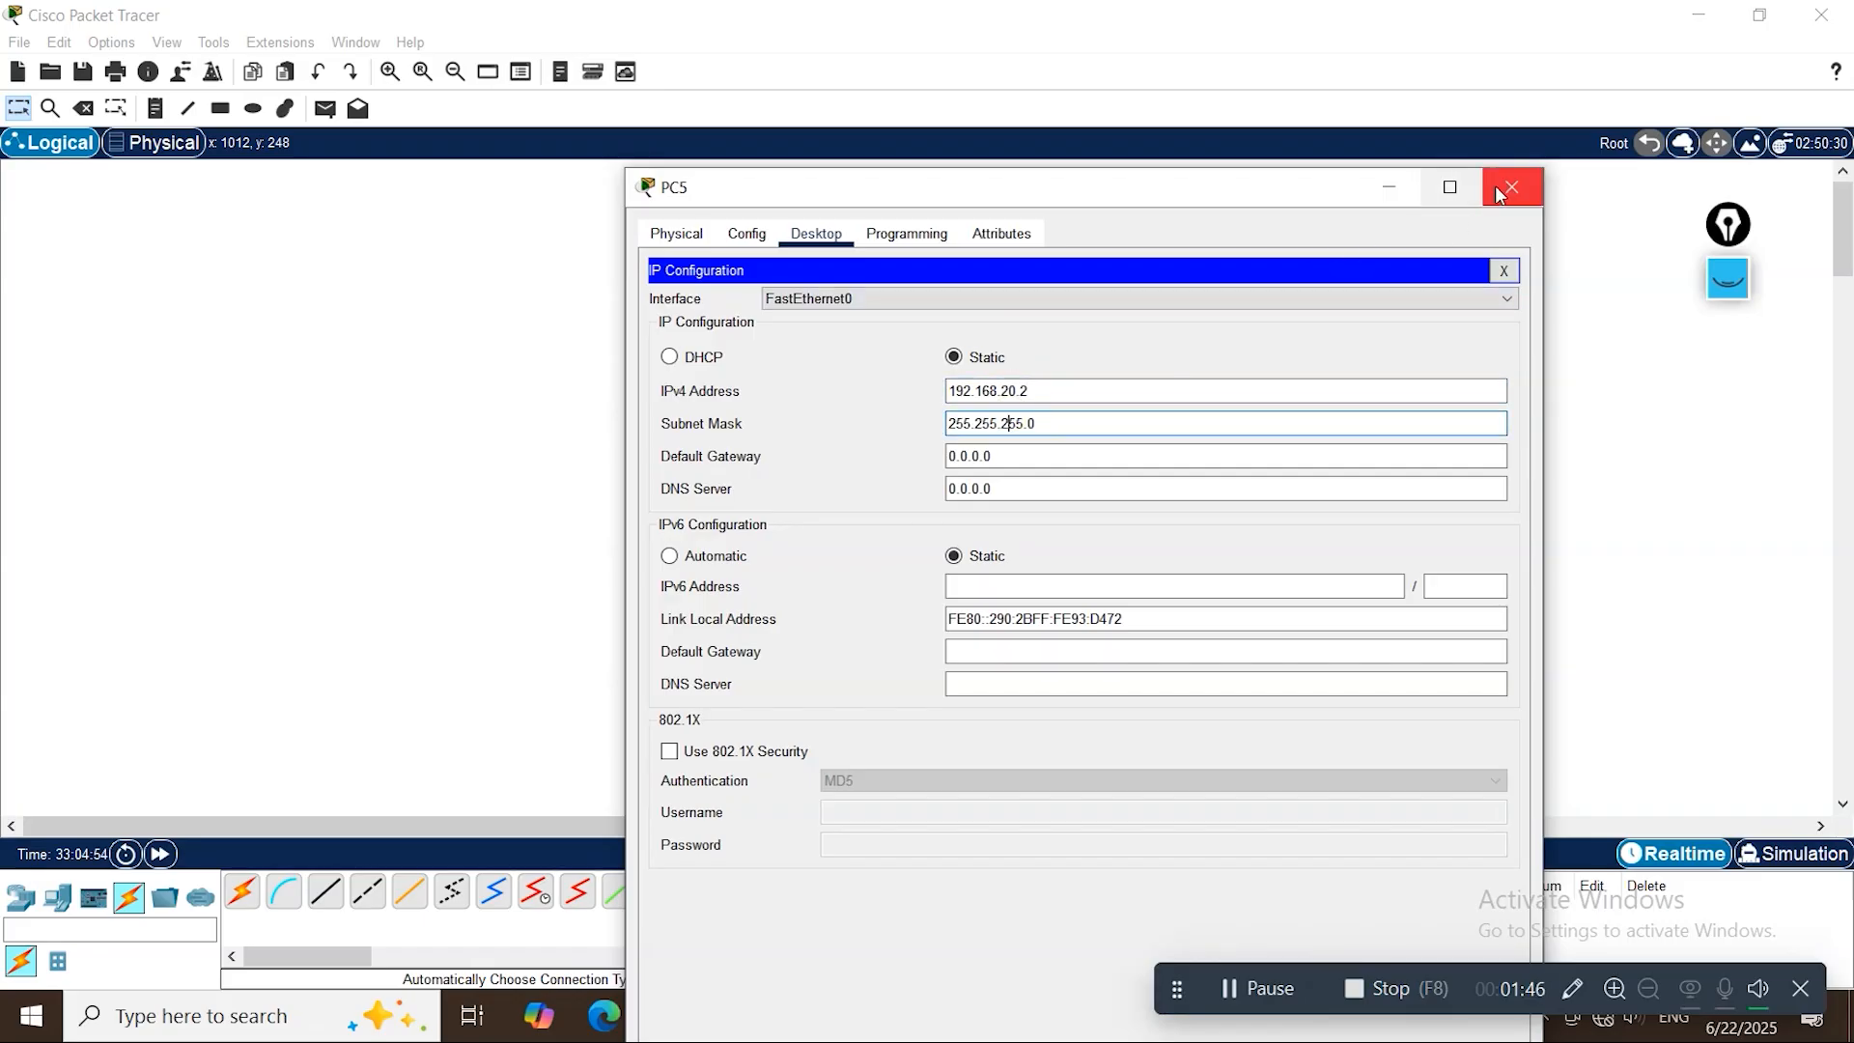
pyautogui.click(1512, 186)
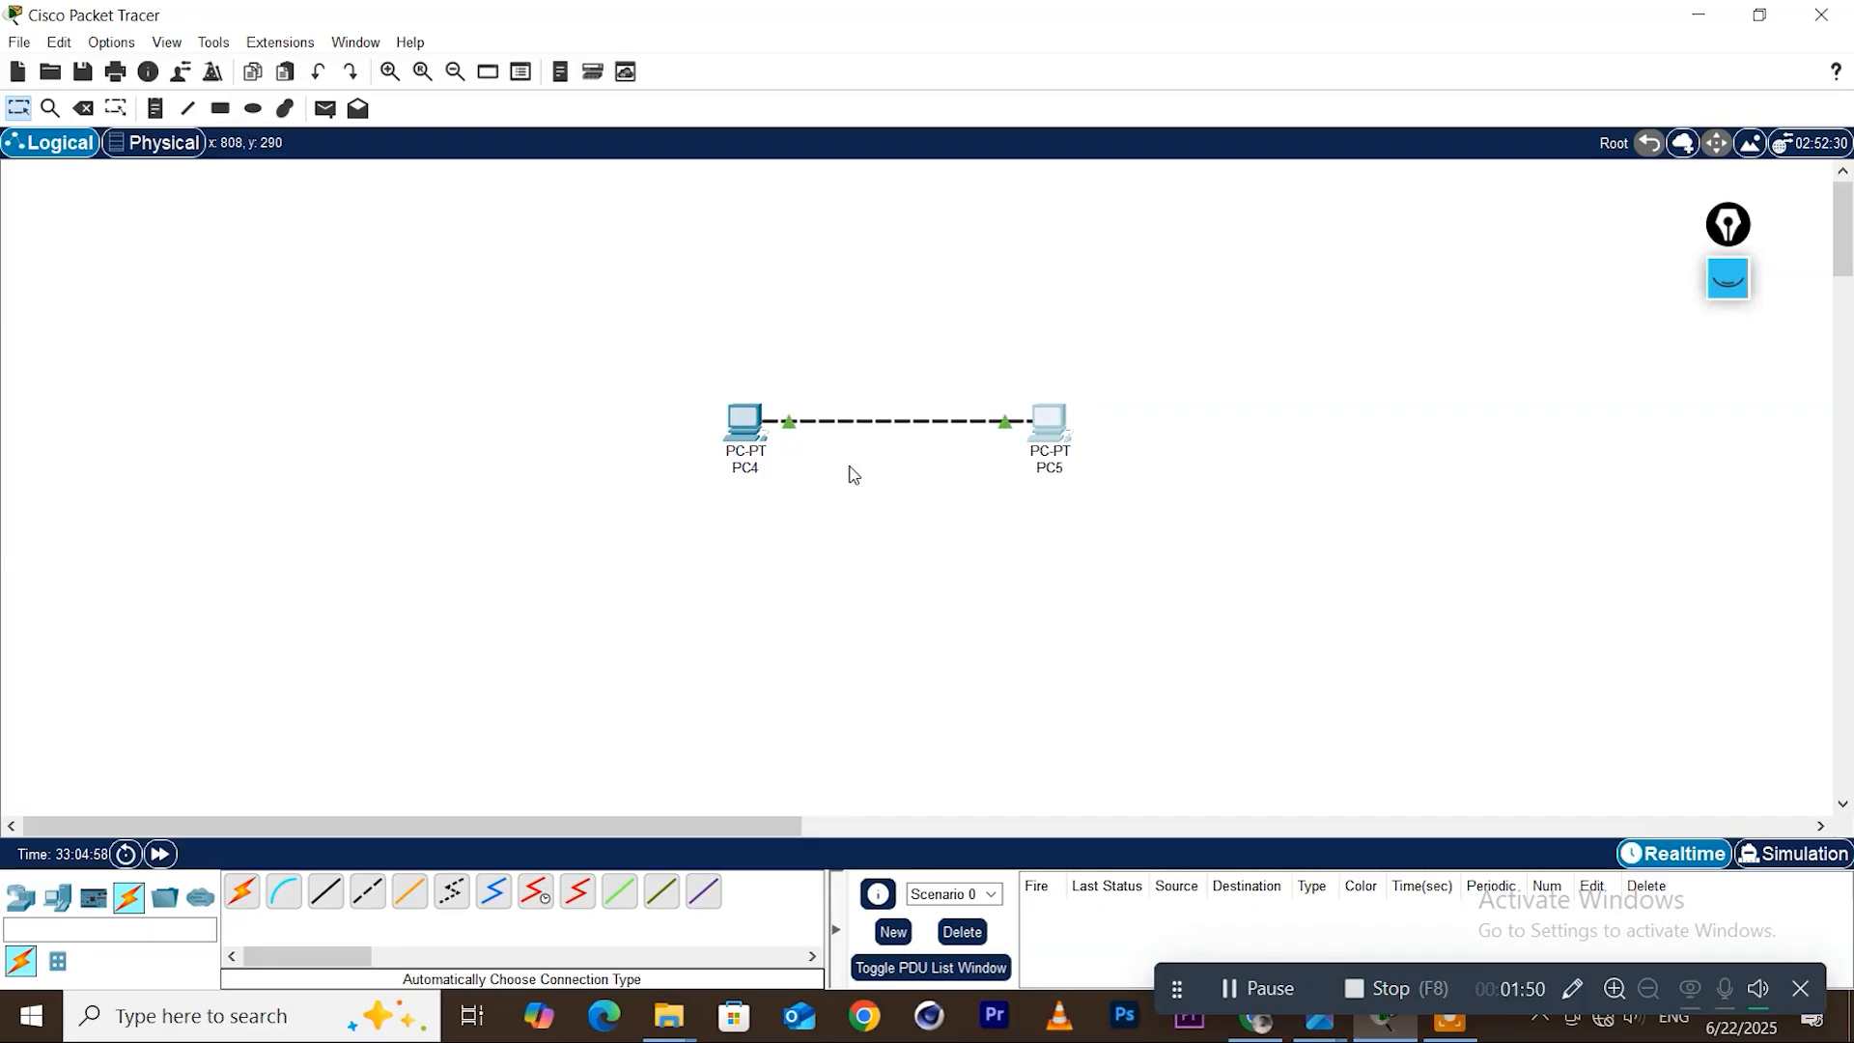
# Switch to the image viewer and examine the TIA/EIA 568A and 568B straight and crossover wiring diagram
pyautogui.moveTo(1049, 423); pyautogui.dragTo(1043, 425)
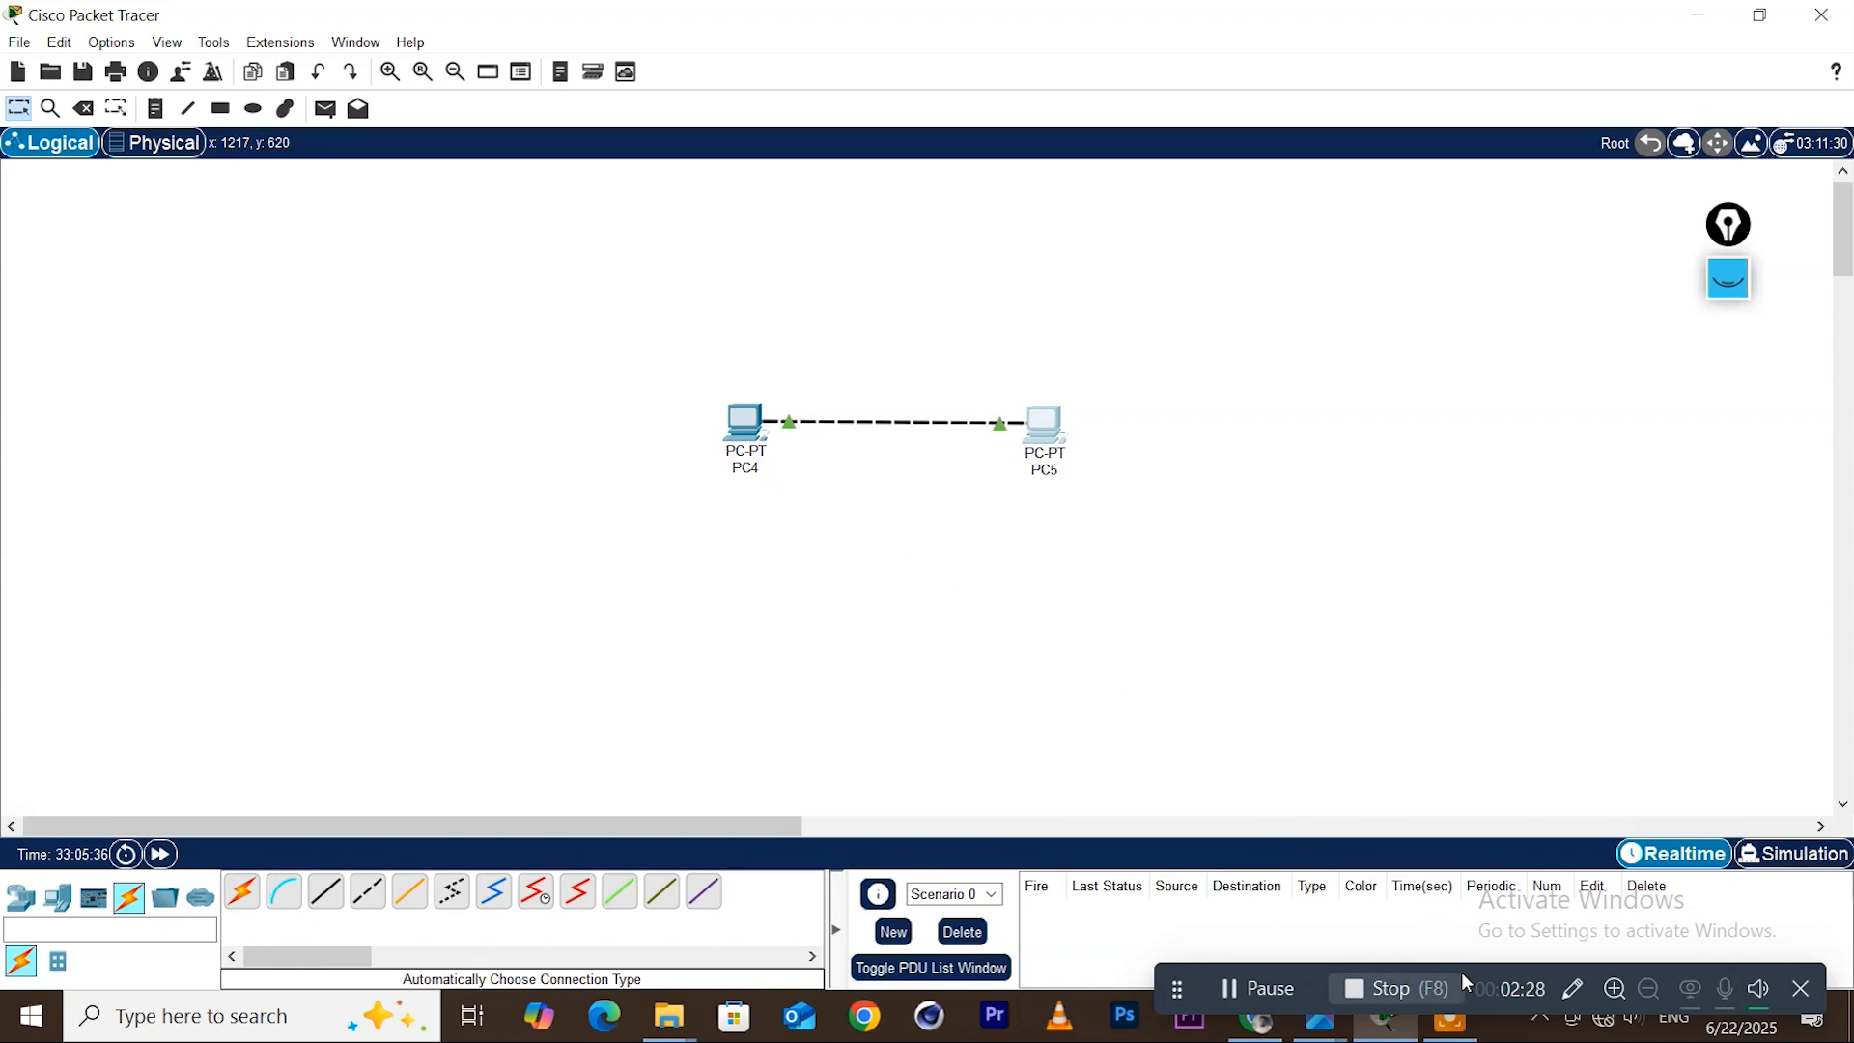
pyautogui.moveTo(1543, 969); pyautogui.dragTo(1542, 903)
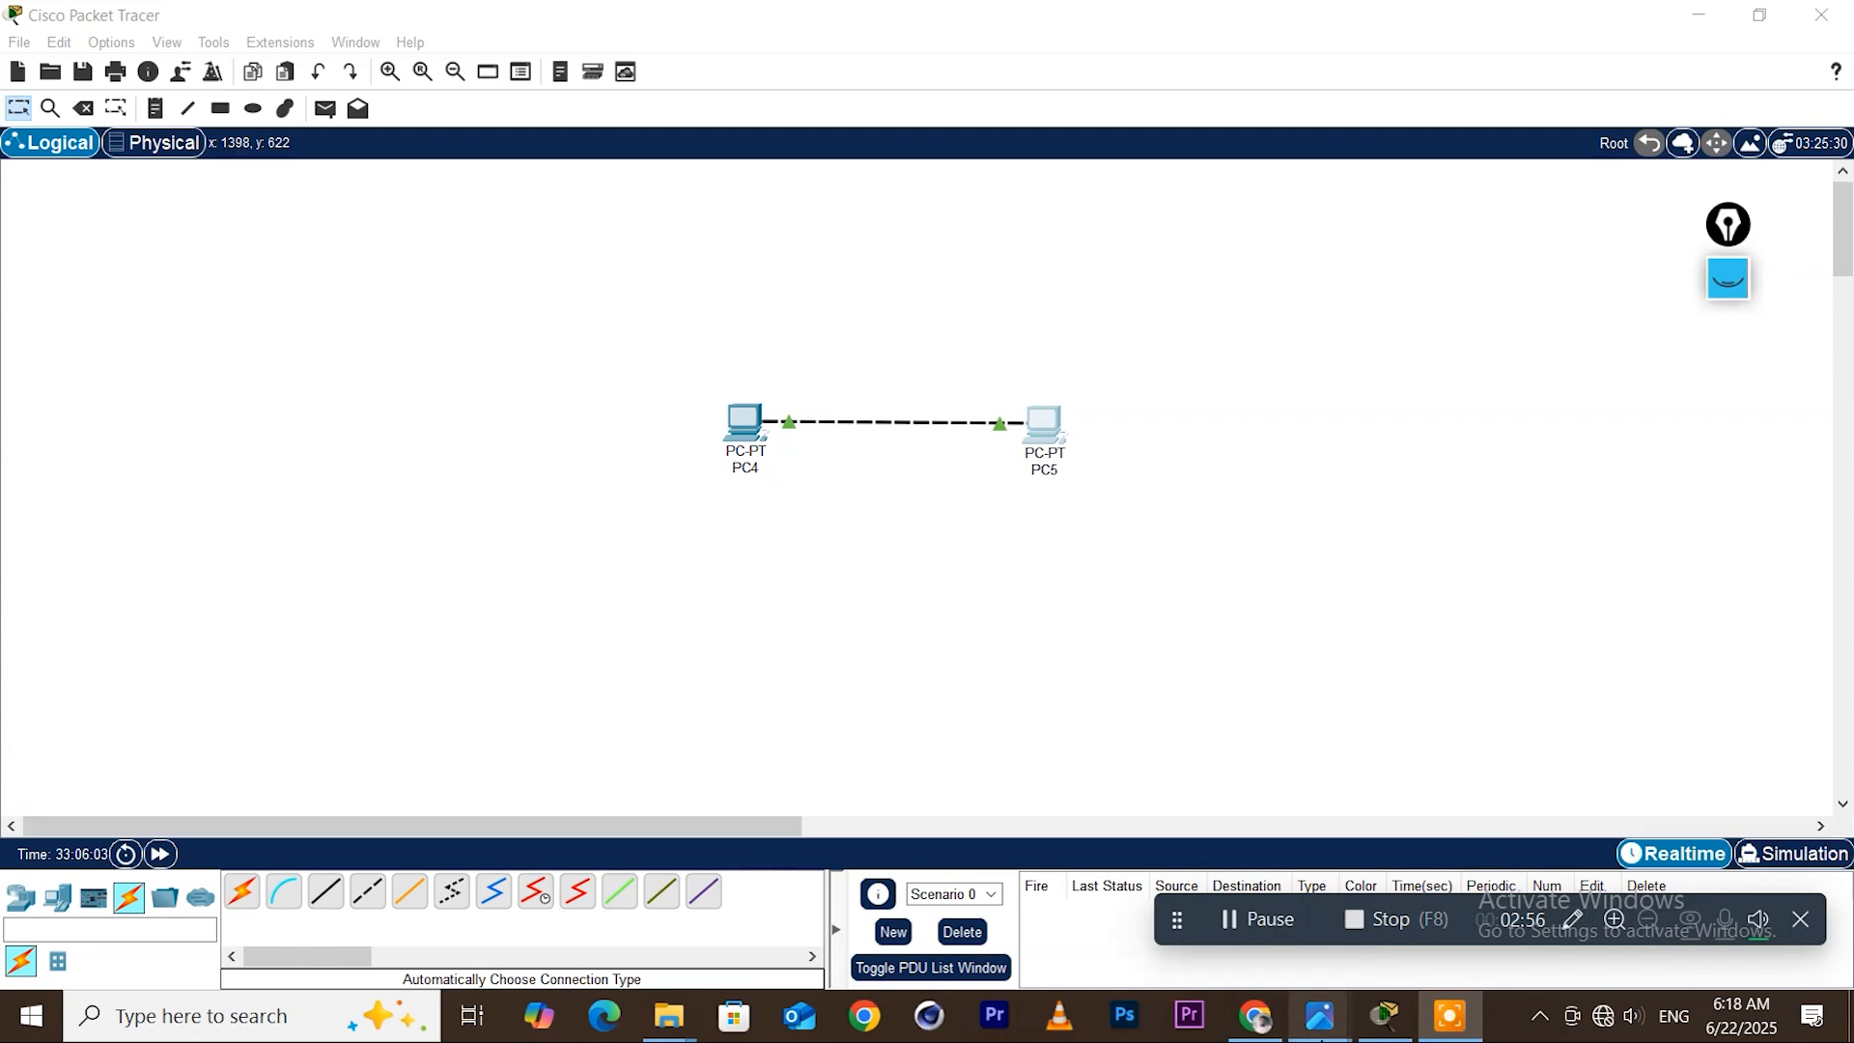
pyautogui.moveTo(1319, 1022)
pyautogui.click(1423, 898)
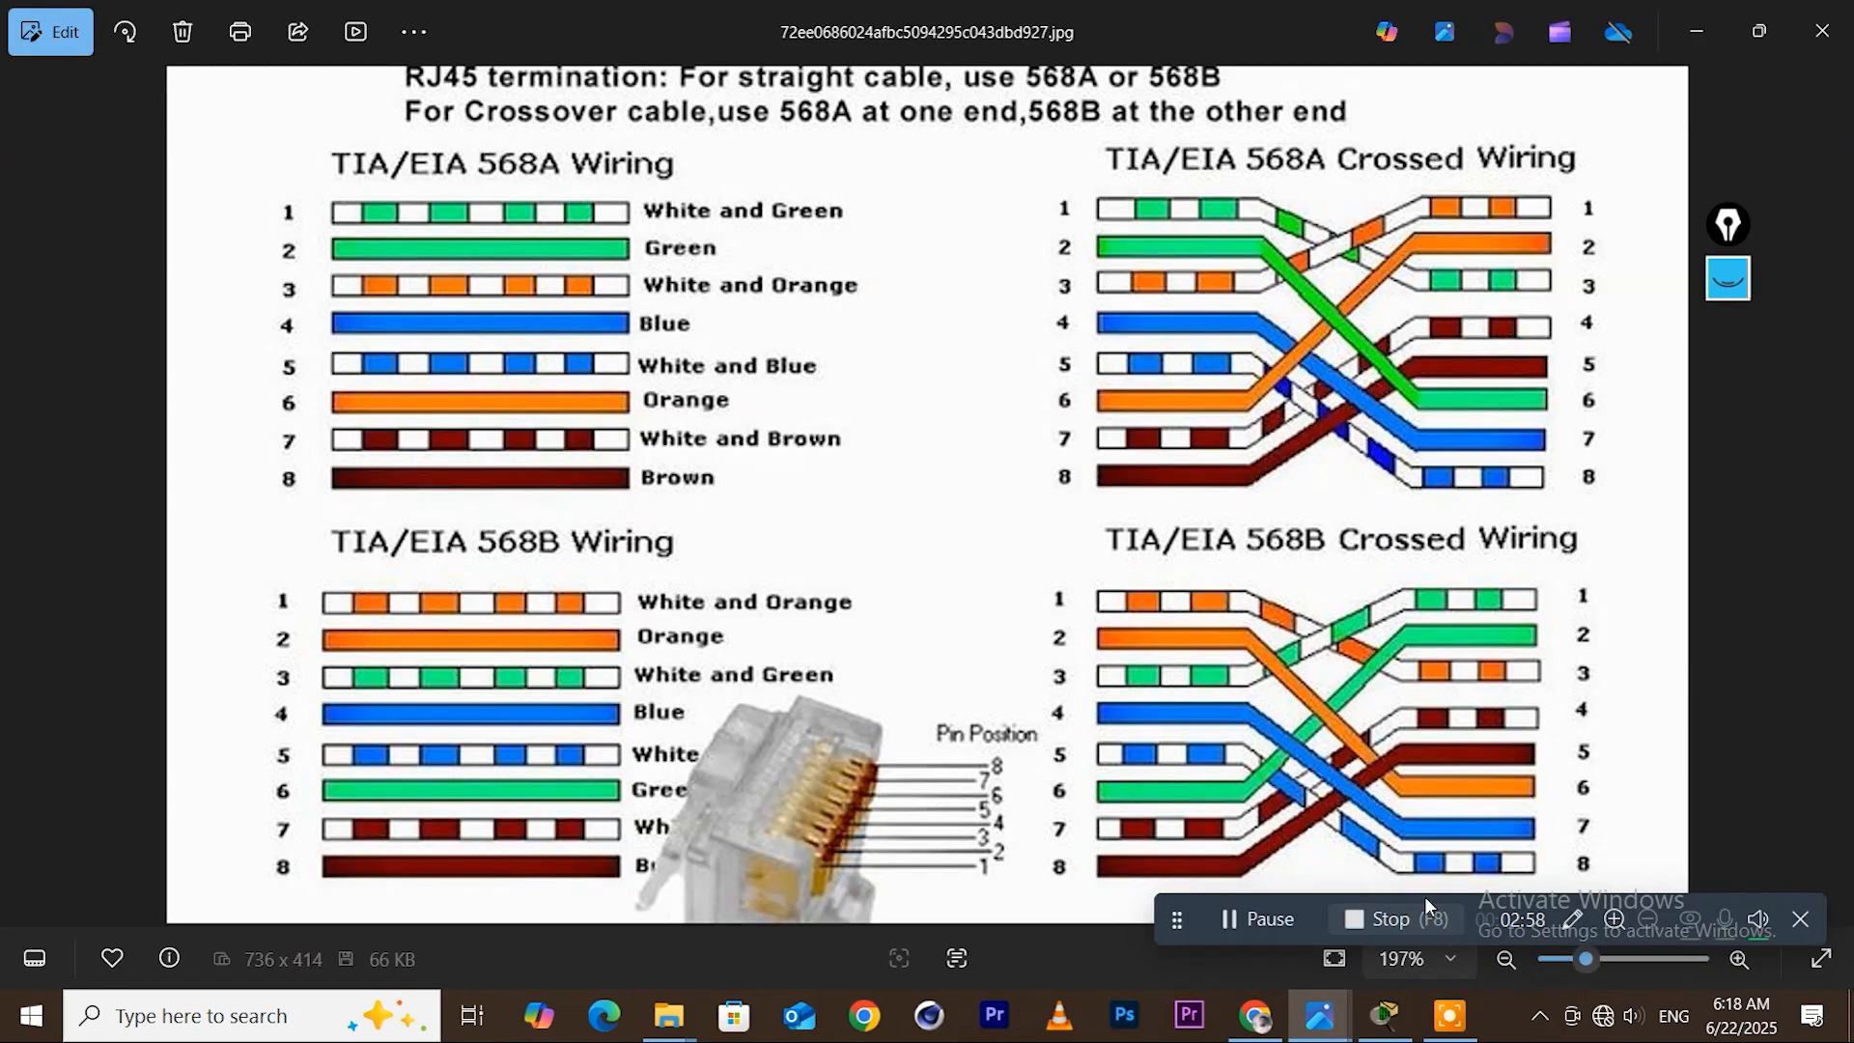
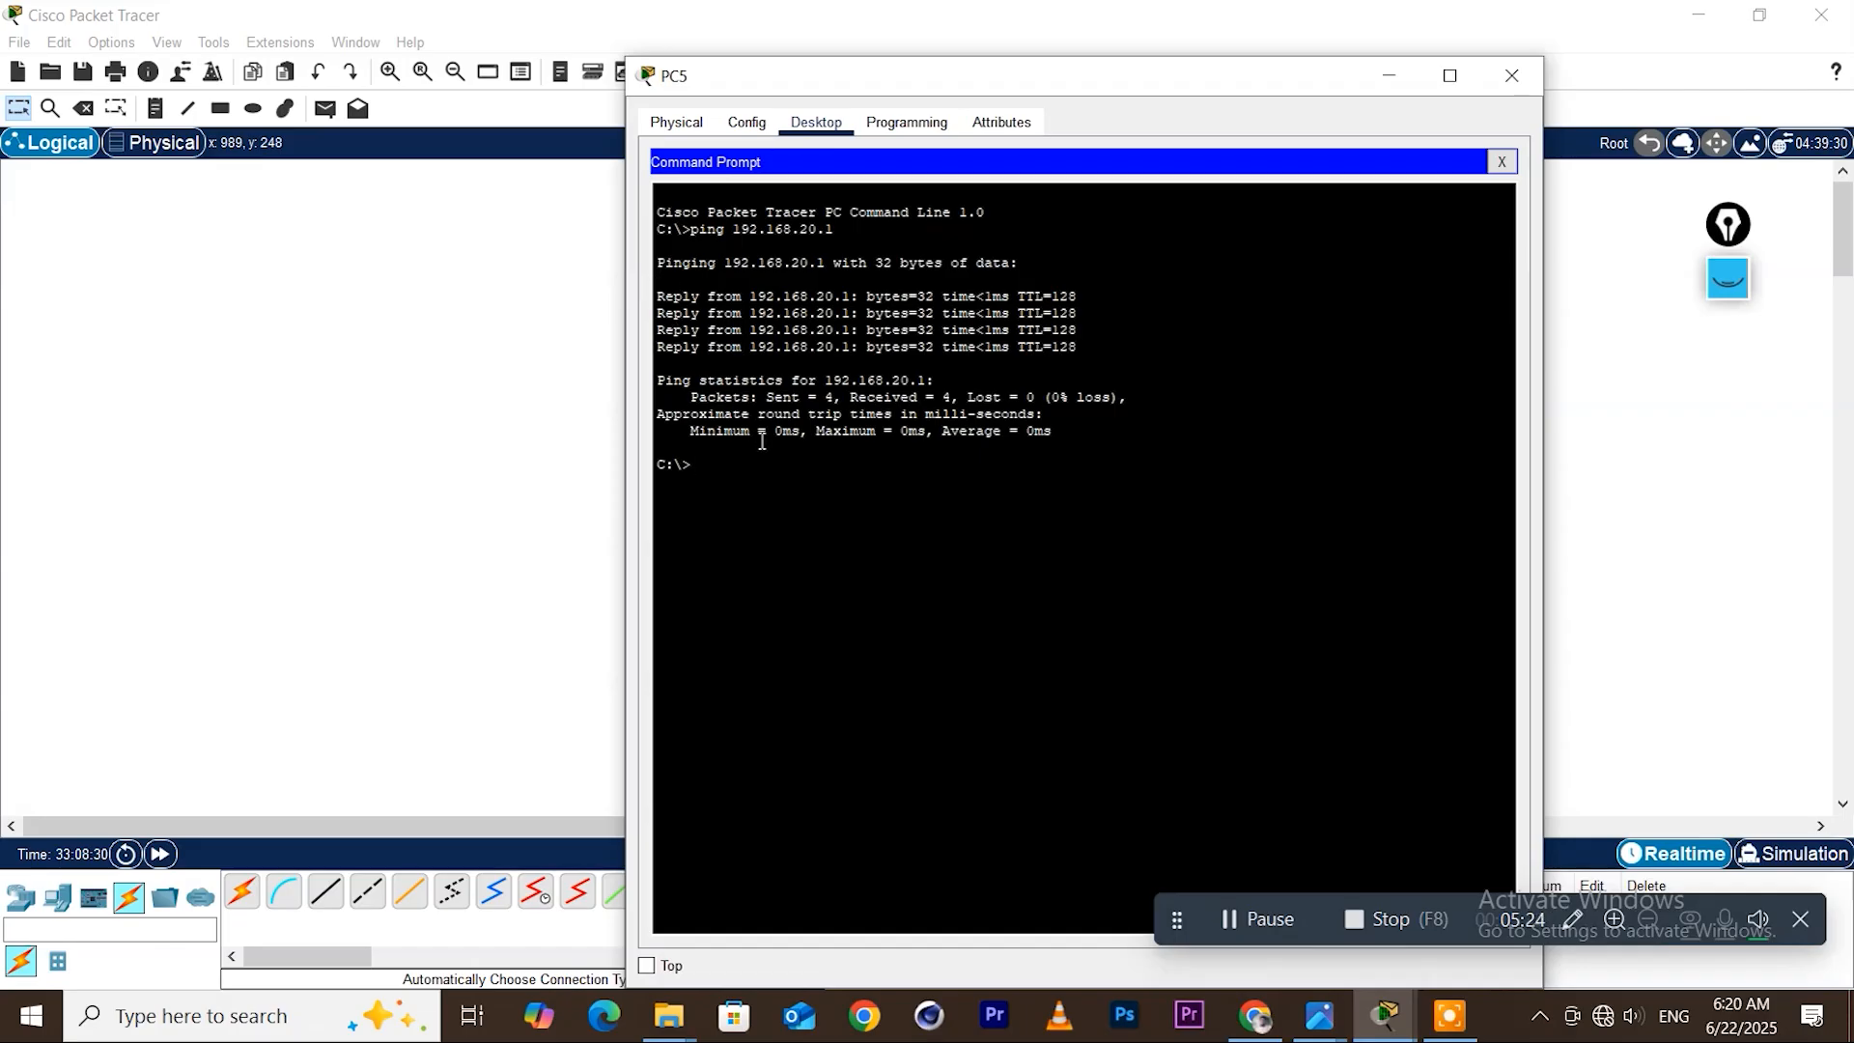
# Close PC5's command prompt window and move PC4 and PC5 to the far left of the workspace
pyautogui.click(1511, 75)
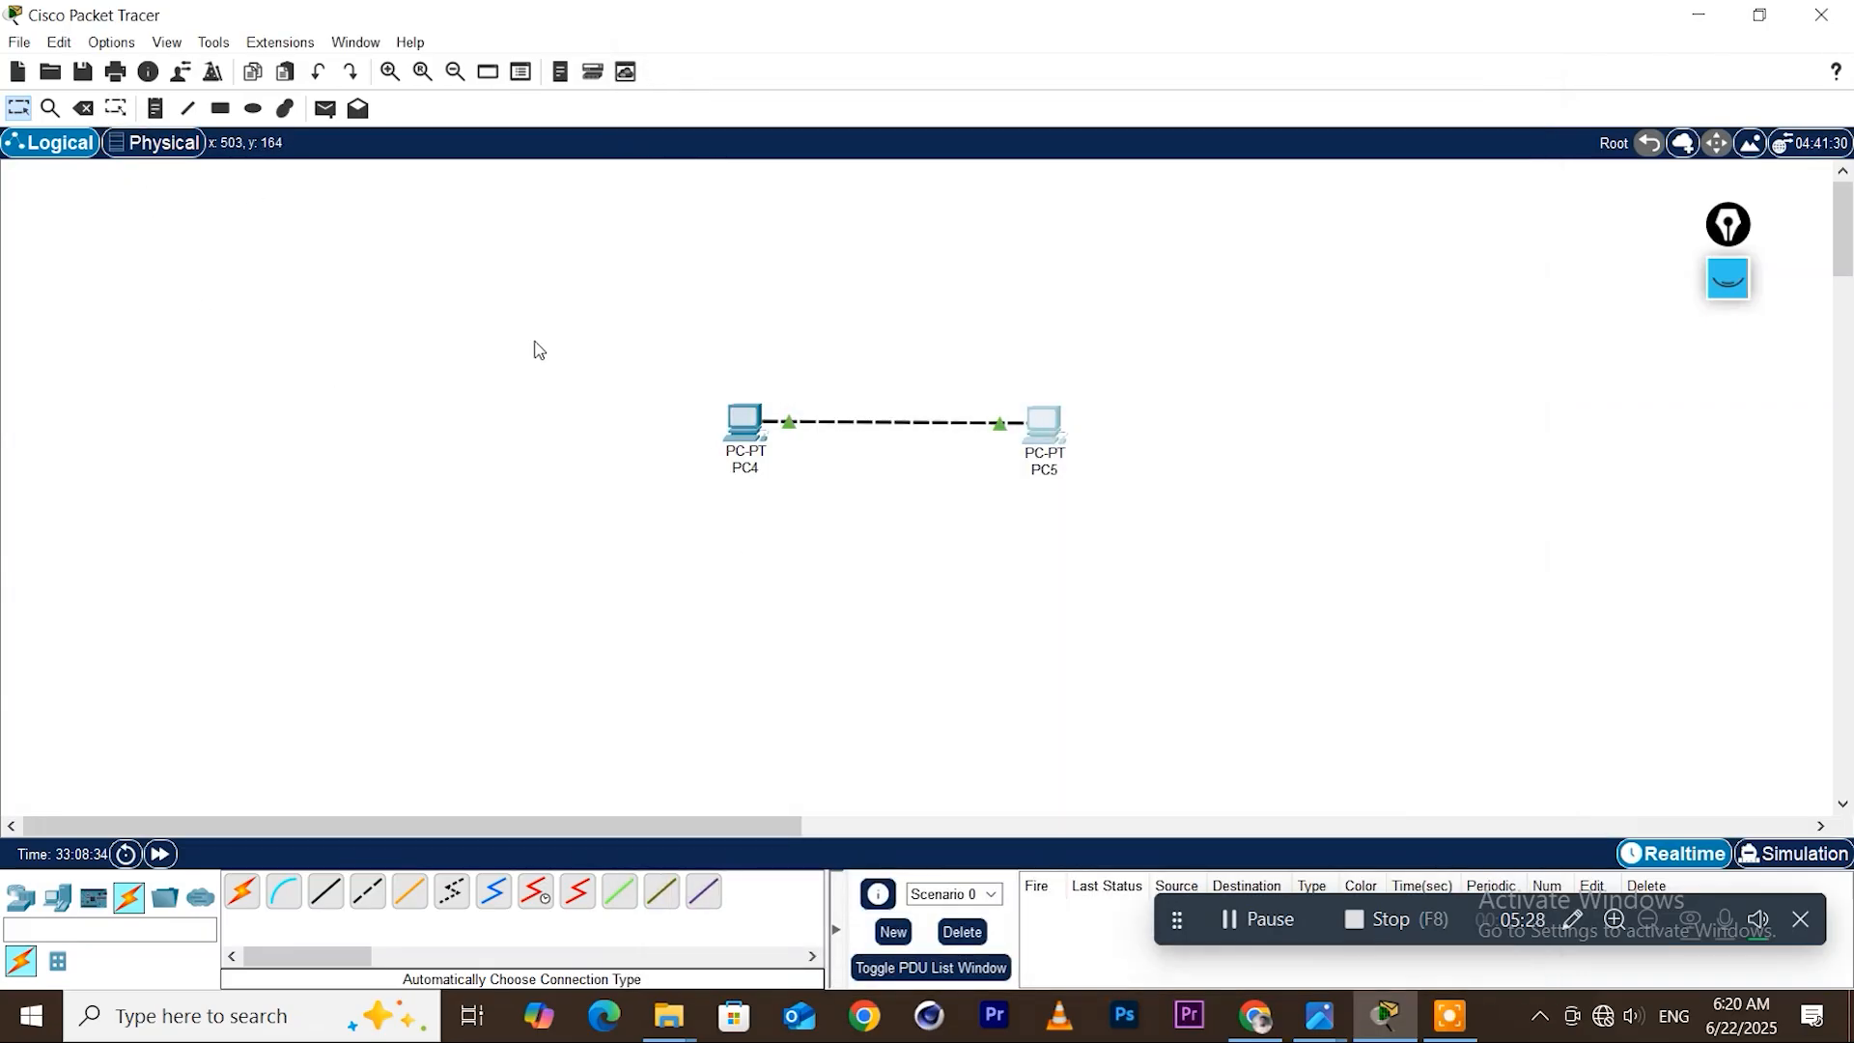
pyautogui.moveTo(772, 430); pyautogui.dragTo(116, 389)
pyautogui.moveTo(1052, 434); pyautogui.dragTo(299, 391)
# Place two more PCs one above the other, to the right of the linked PC4 and PC5 pair
pyautogui.click(56, 897)
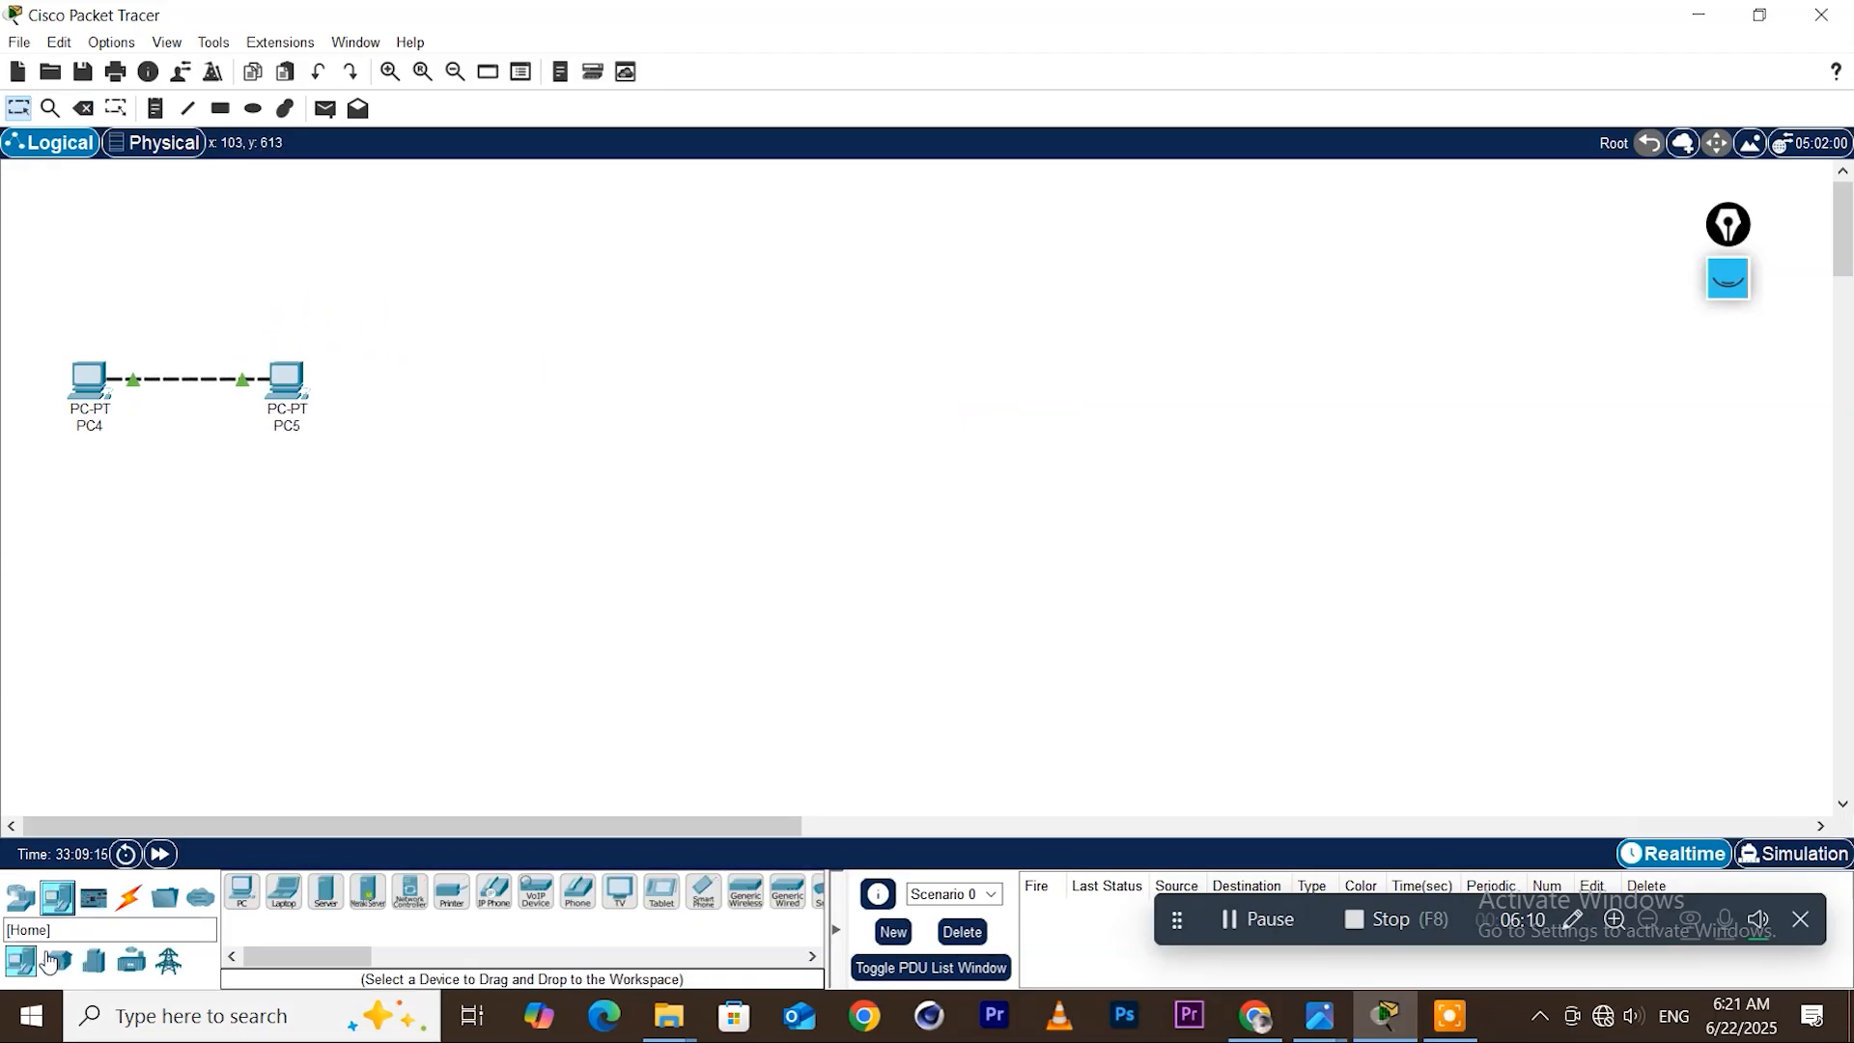
pyautogui.click(241, 890)
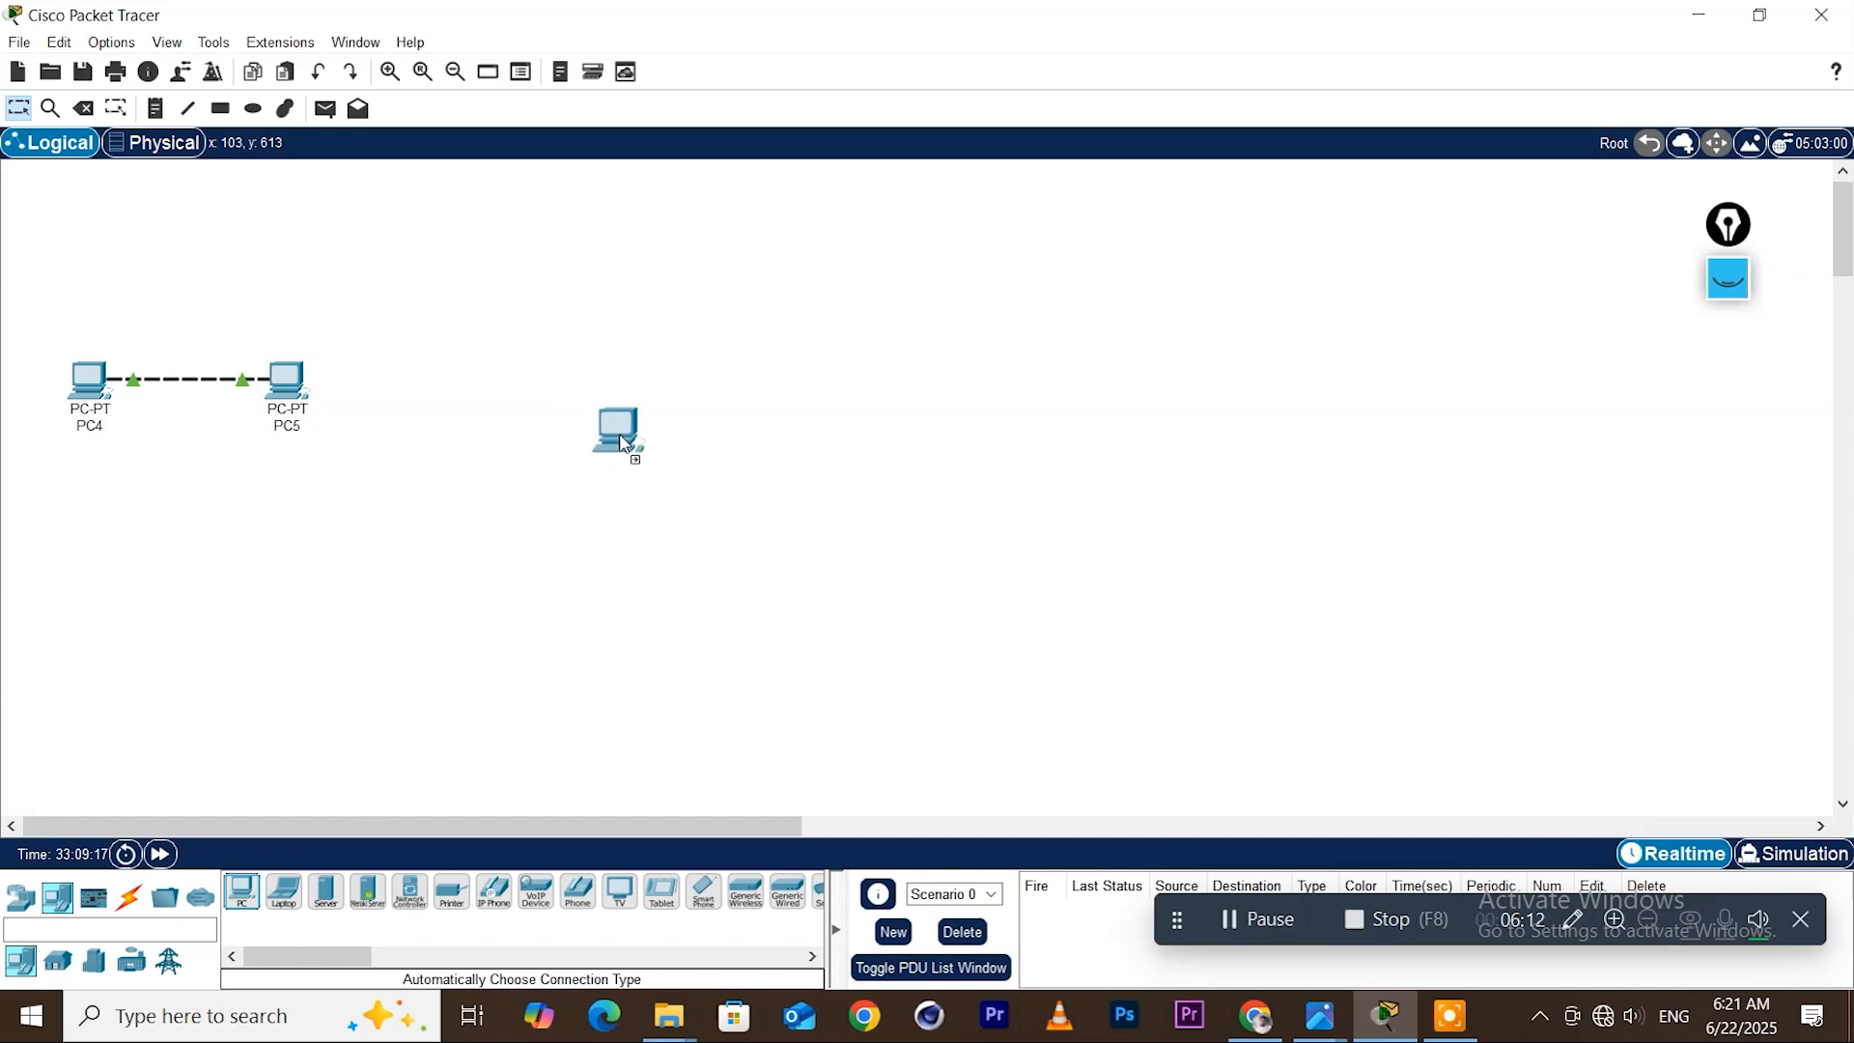
pyautogui.click(650, 364)
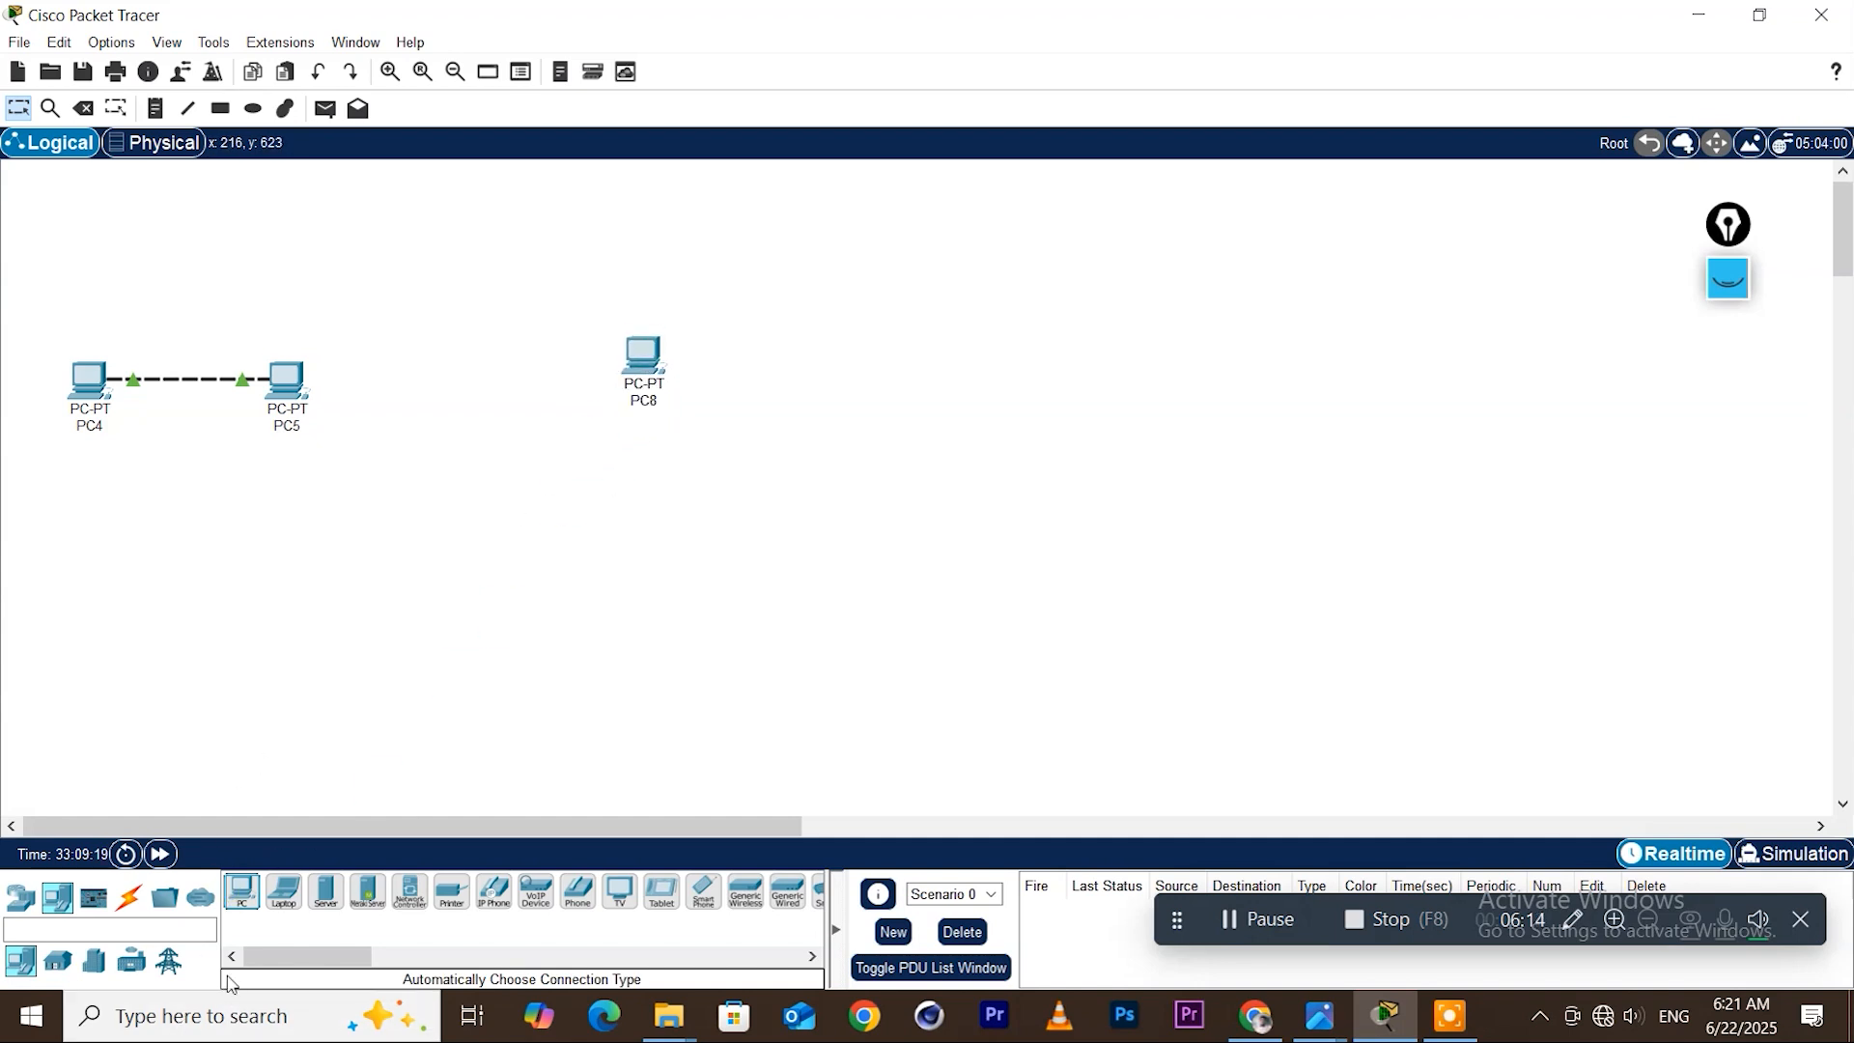
pyautogui.click(241, 890)
pyautogui.click(601, 557)
pyautogui.moveTo(607, 559); pyautogui.dragTo(628, 552)
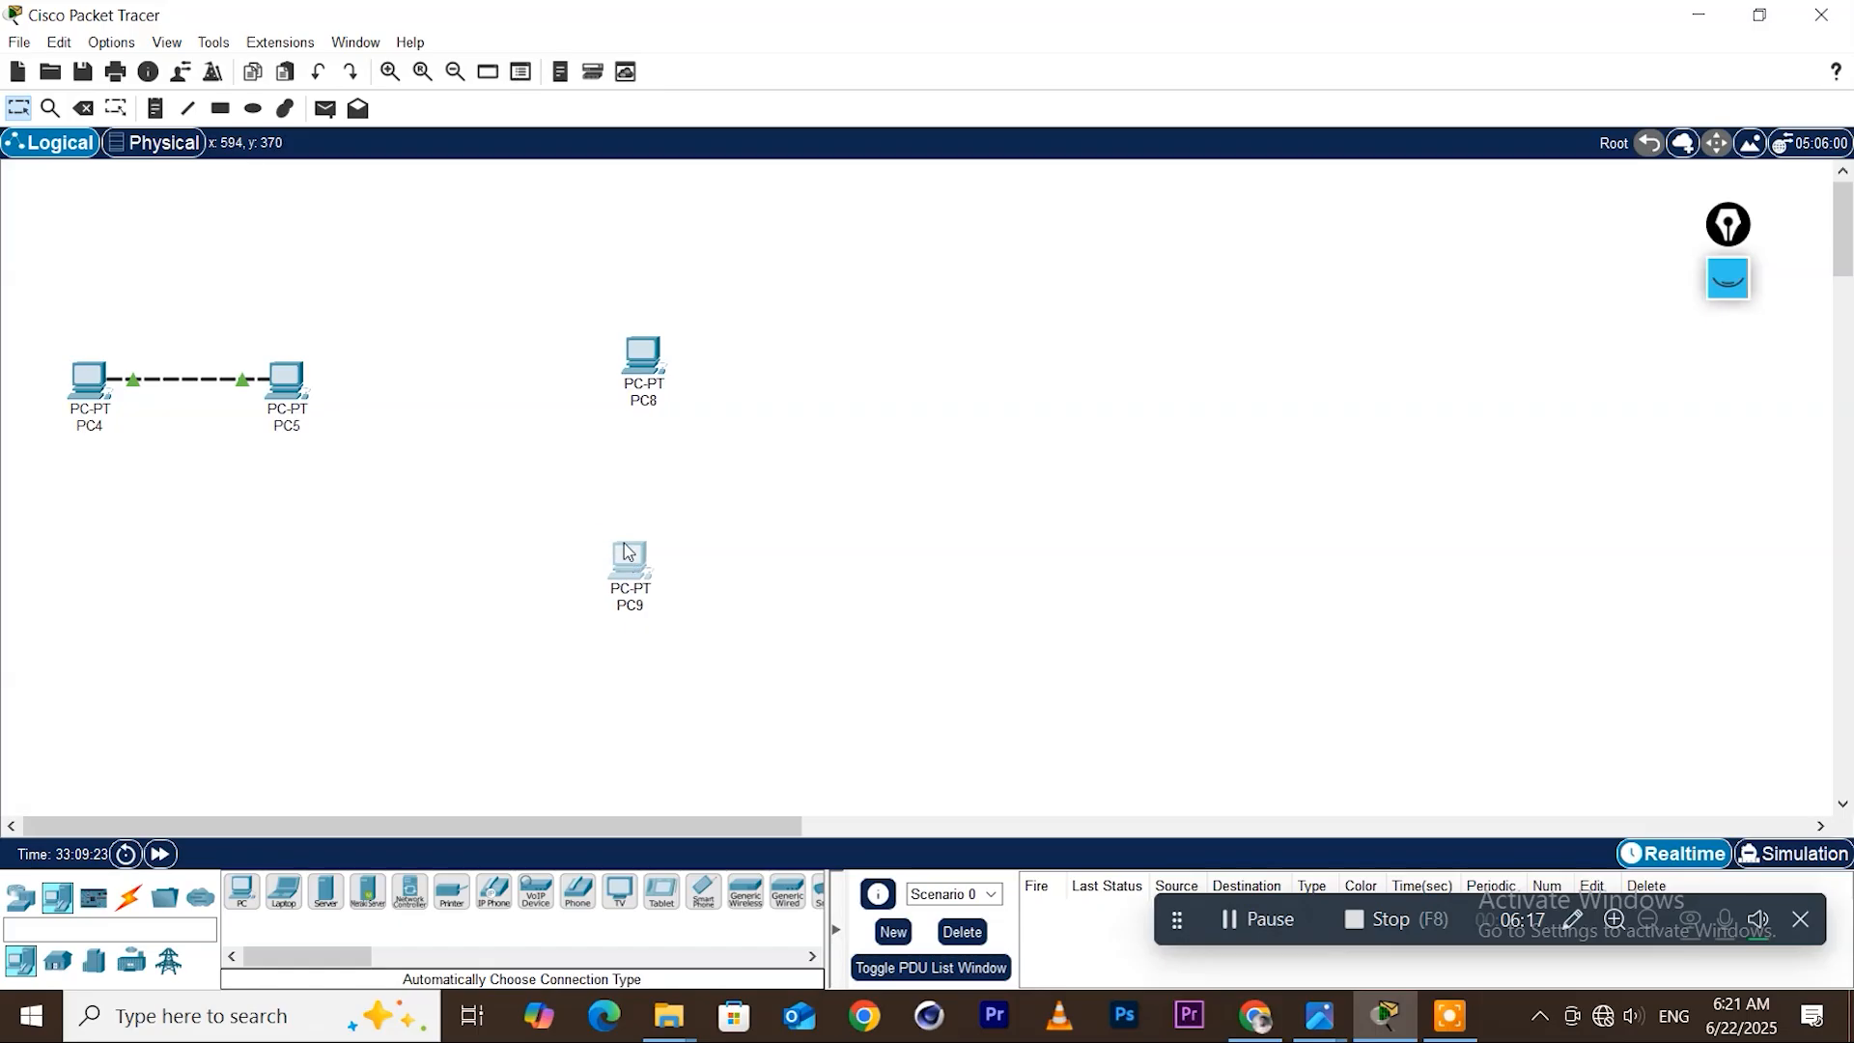
# Place another two PCs one above the other, well to the right of PC8 and PC9, and raise the upper one slightly
pyautogui.click(242, 890)
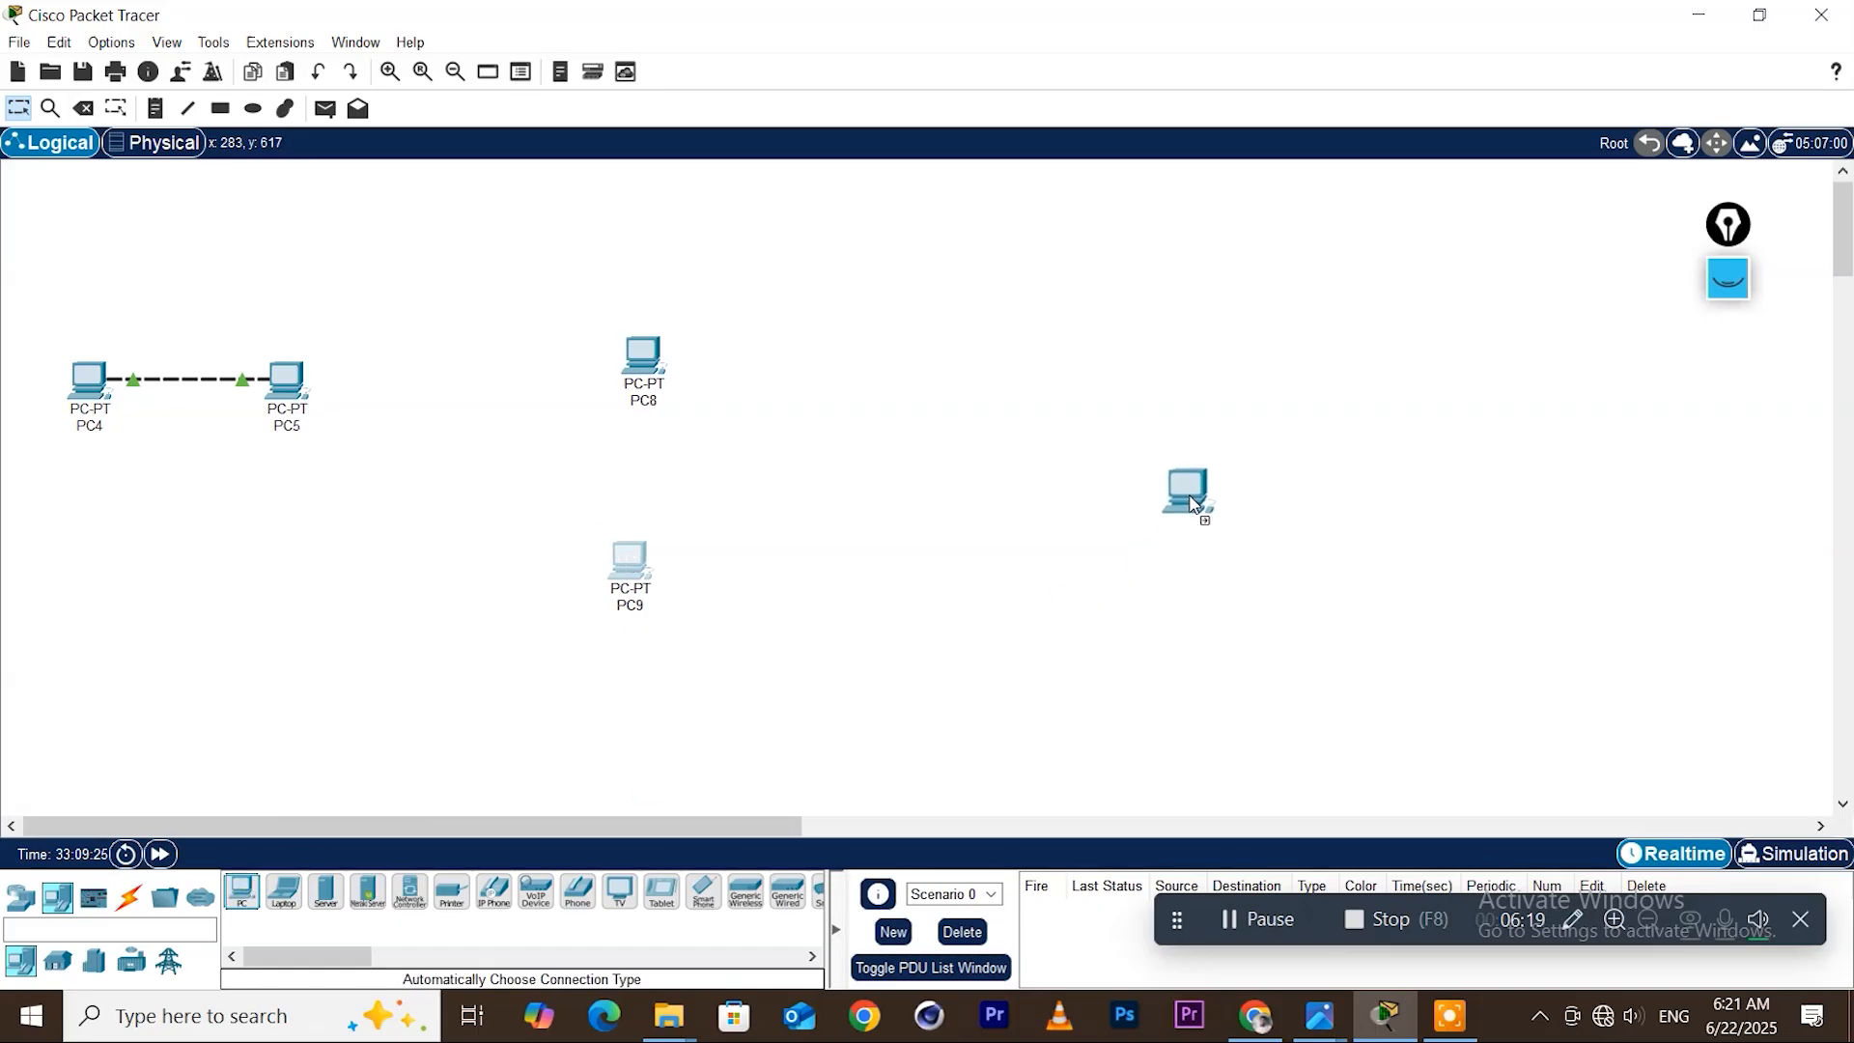
pyautogui.click(1158, 377)
pyautogui.click(242, 890)
pyautogui.click(1149, 588)
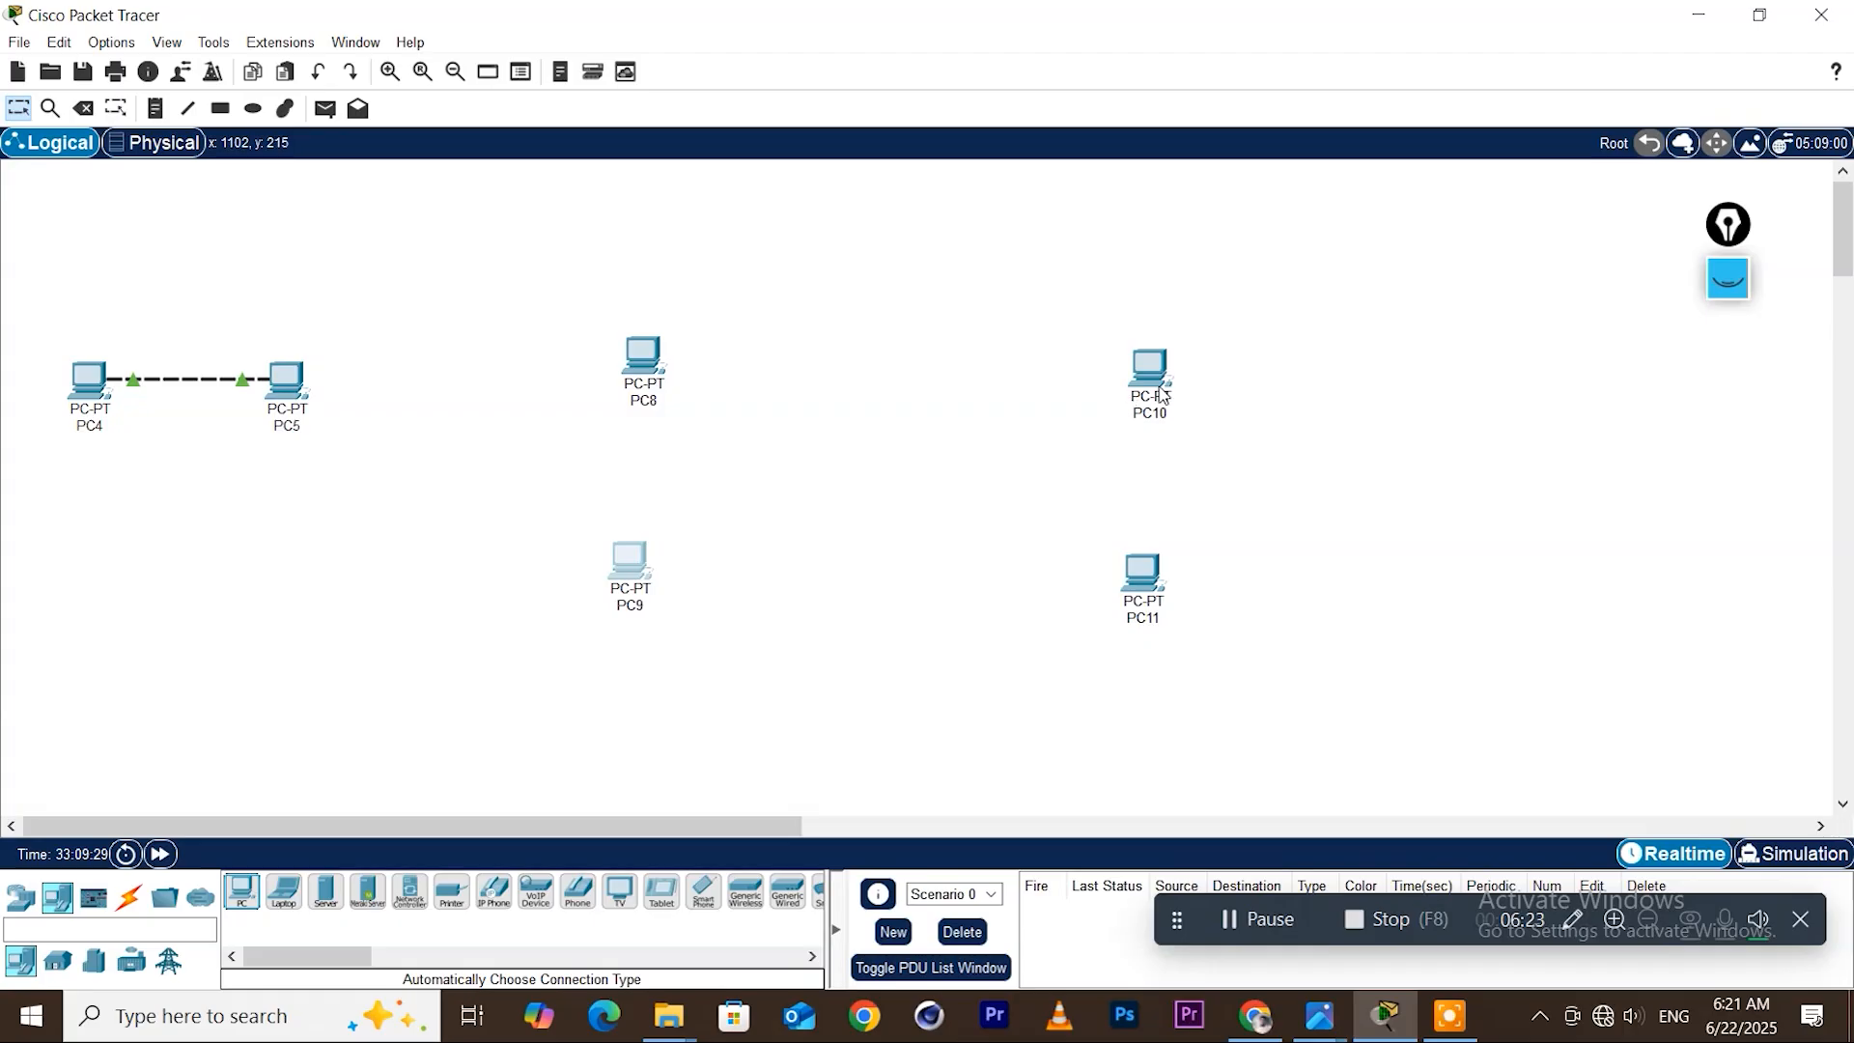
pyautogui.moveTo(1162, 379); pyautogui.dragTo(1169, 321)
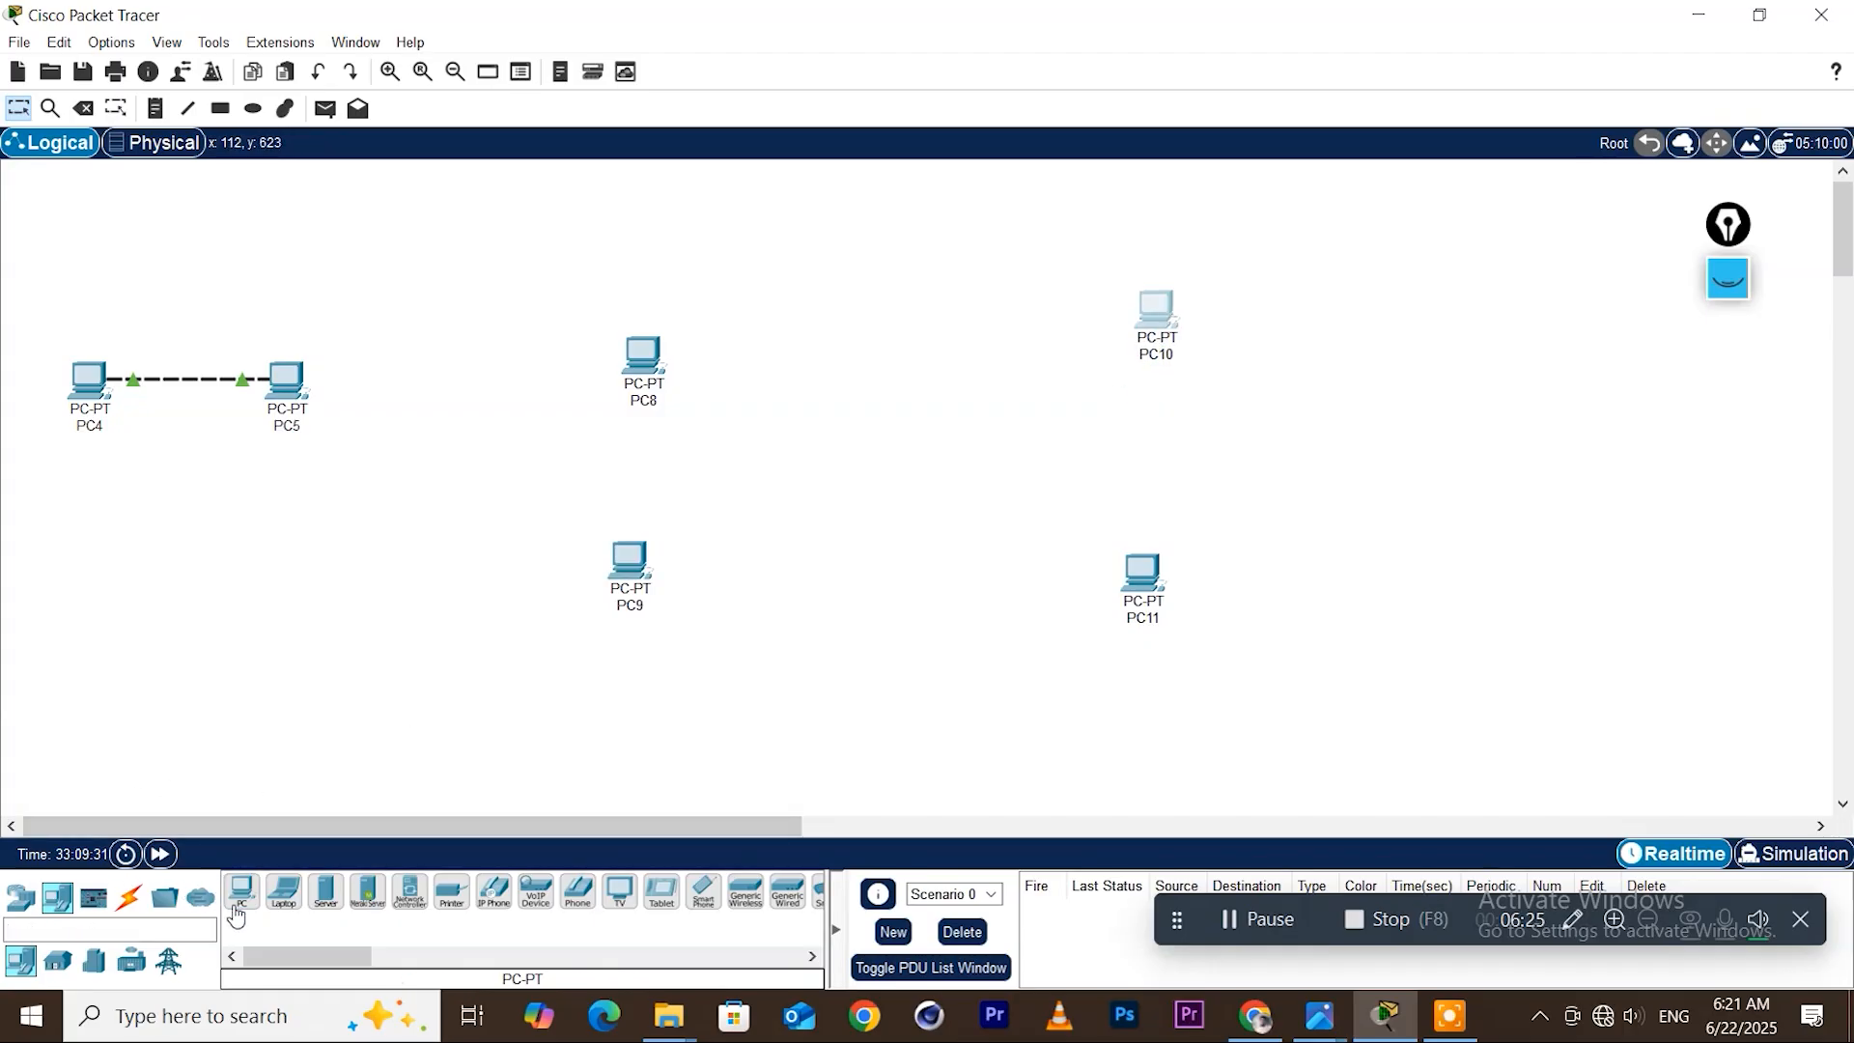
# Place a 2950-24 switch in the centre of the four unconnected PCs
pyautogui.click(20, 897)
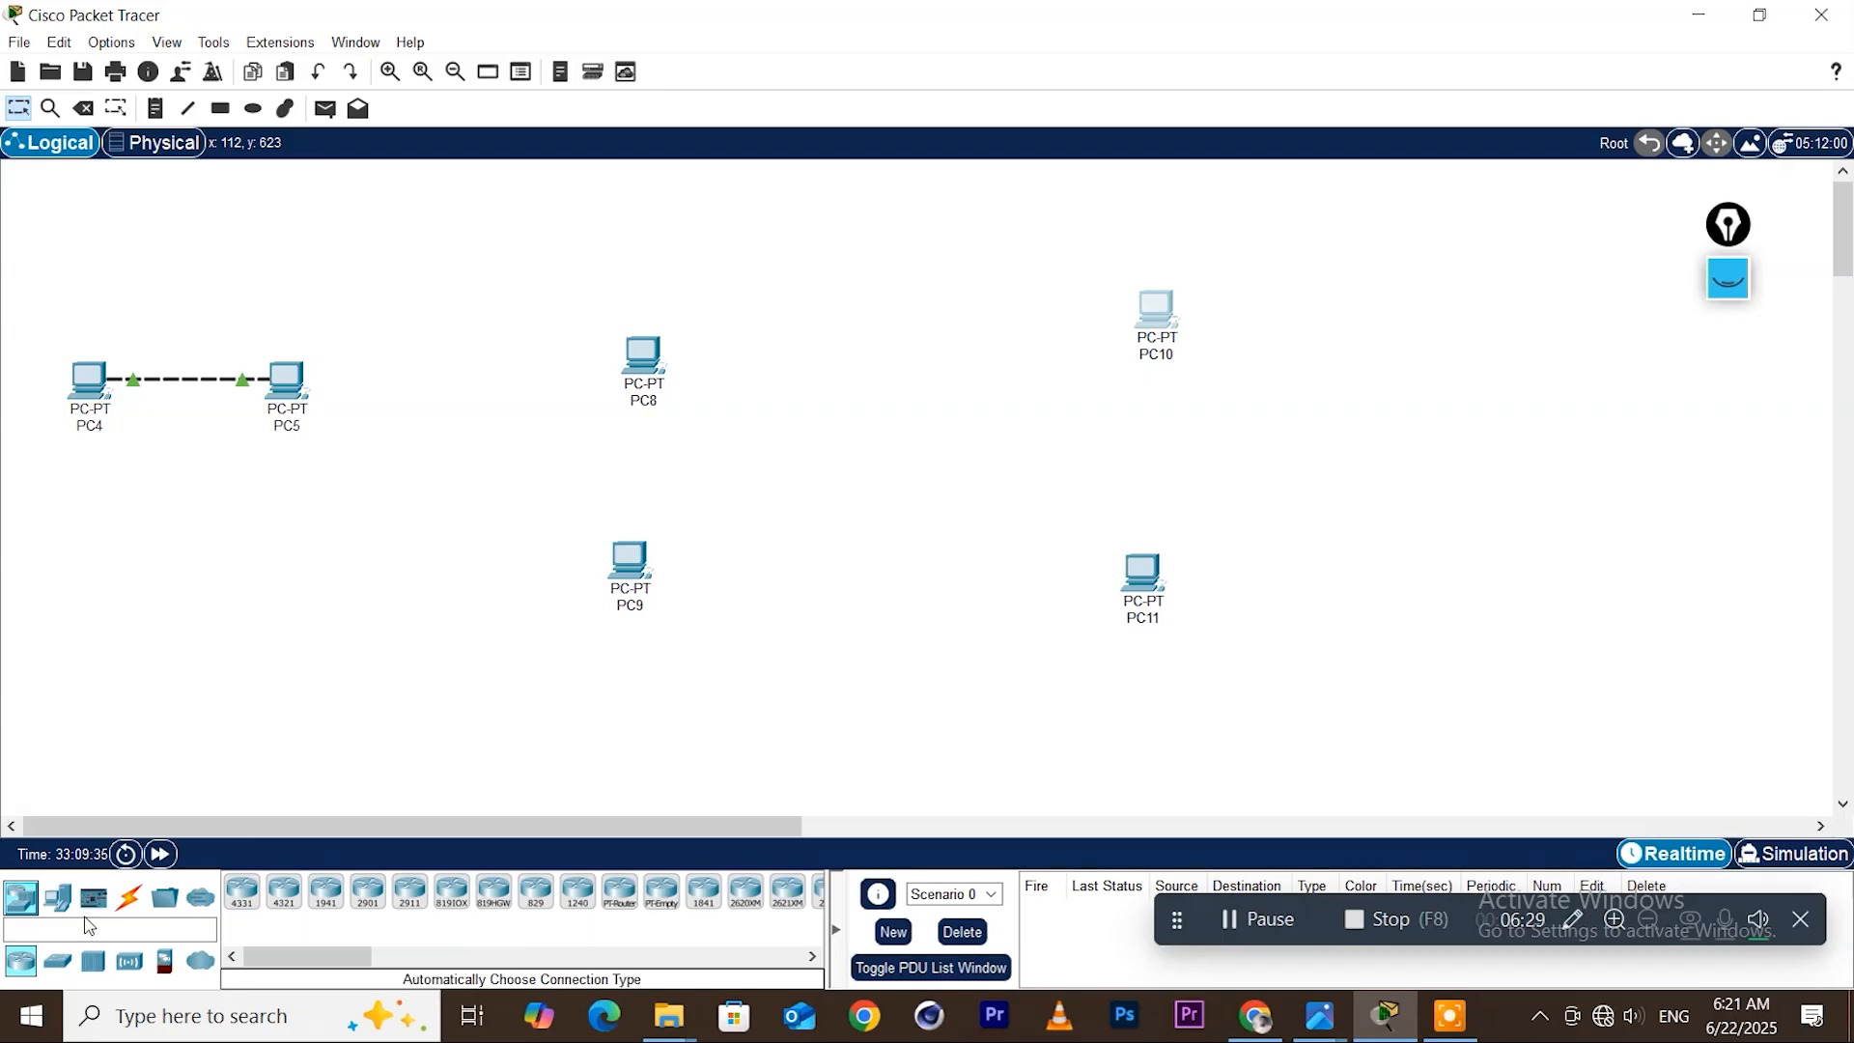
pyautogui.click(68, 966)
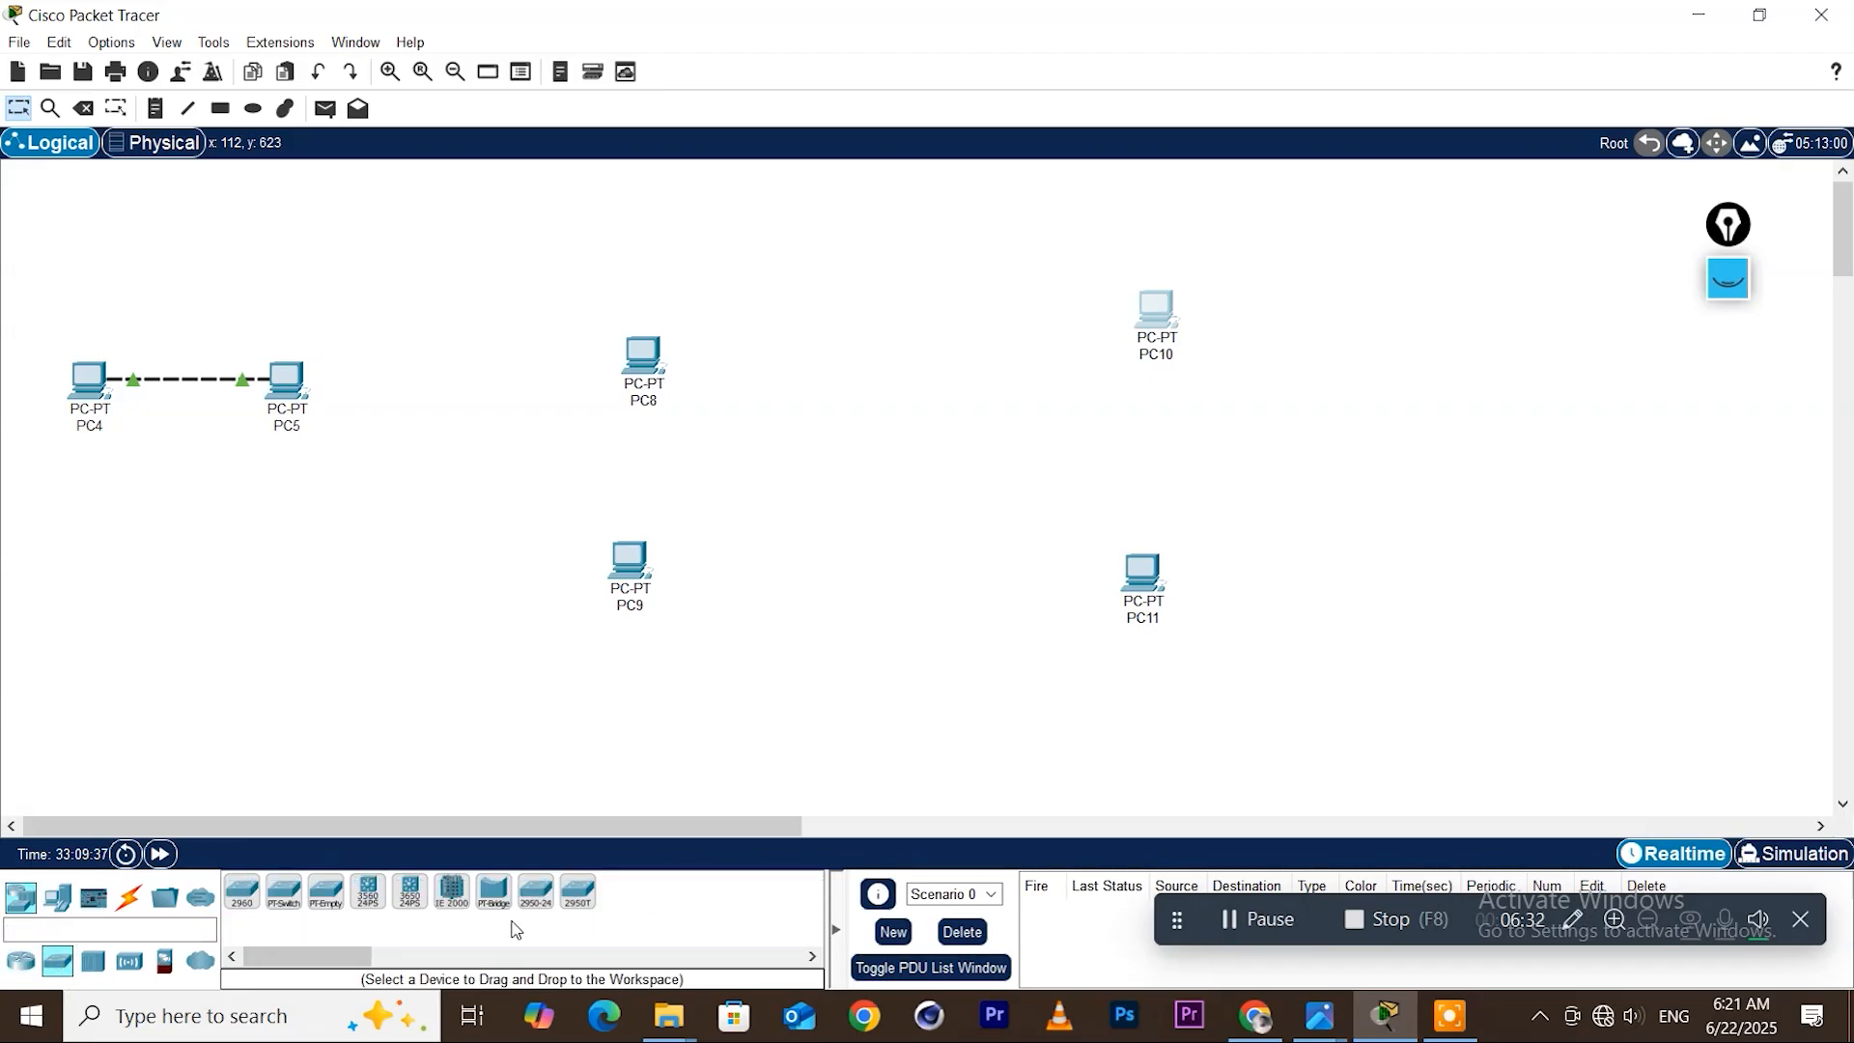
pyautogui.moveTo(536, 893); pyautogui.dragTo(890, 483)
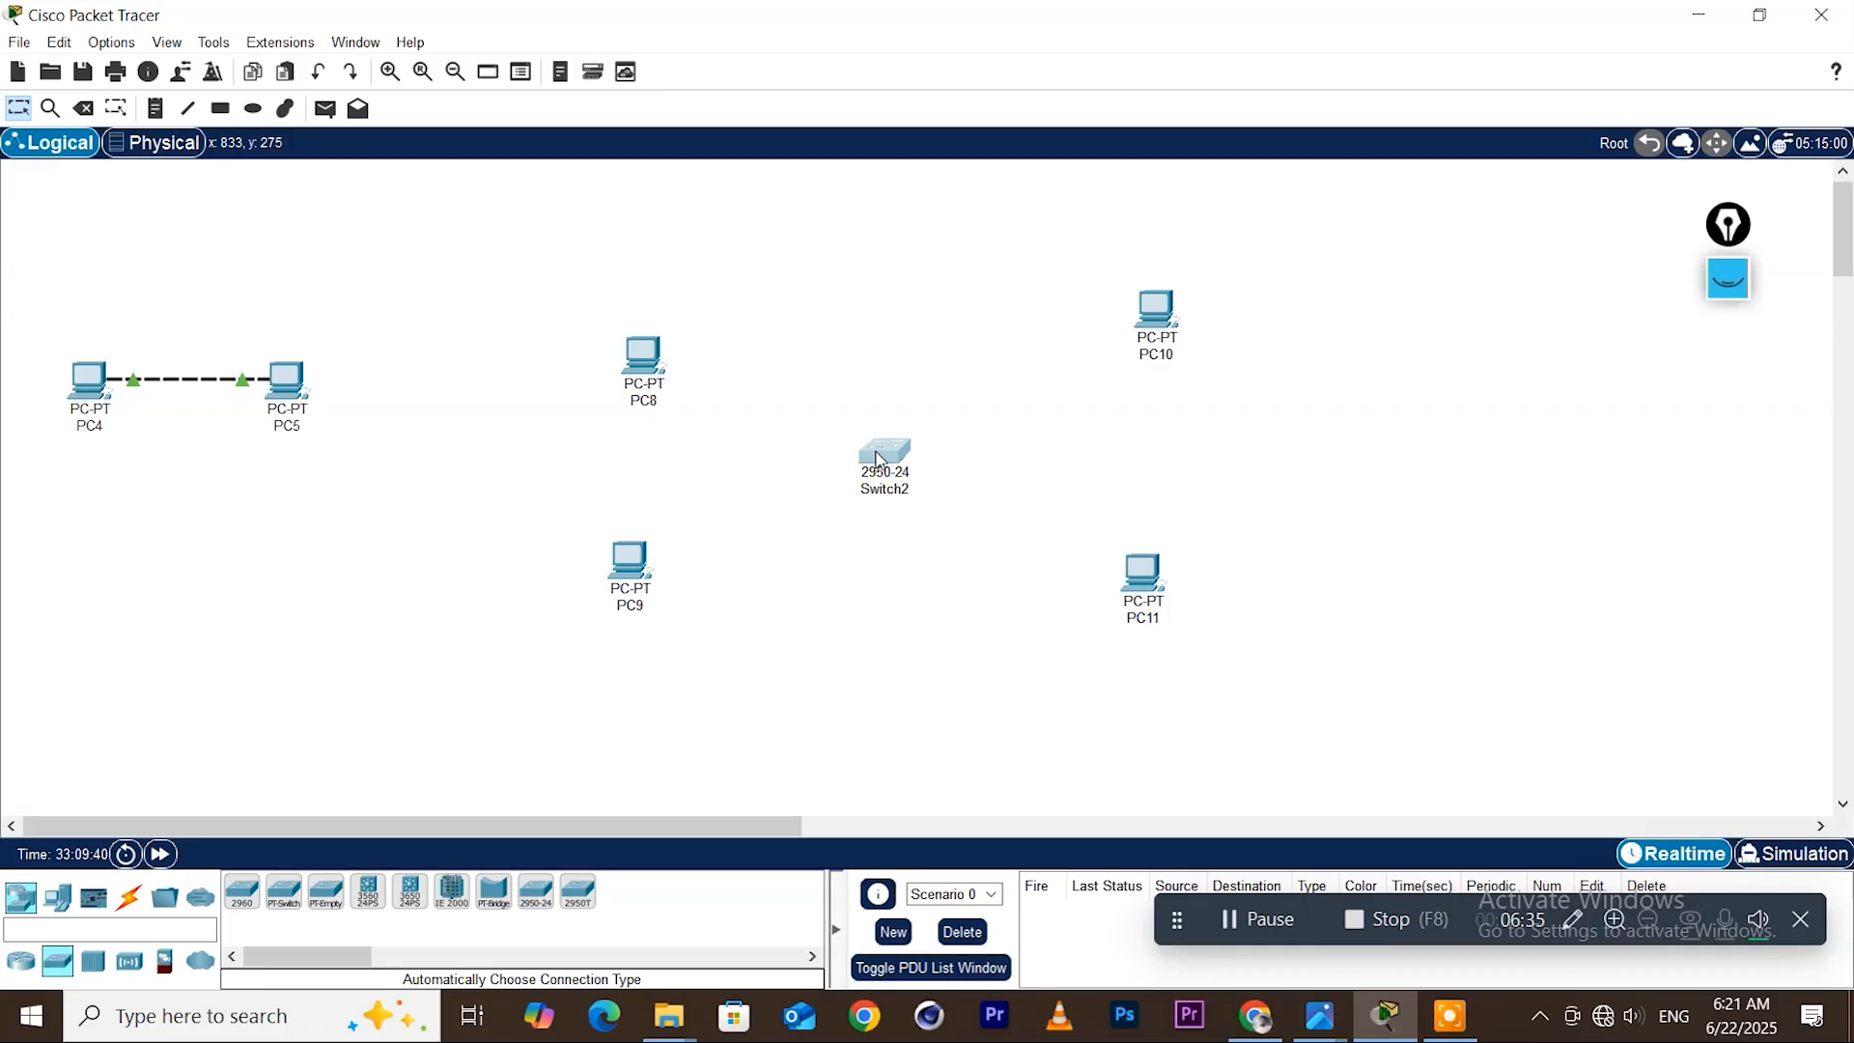
# Connect PC8 and PC9 to the 2950-24 switch using automatically chosen cables
pyautogui.click(127, 901)
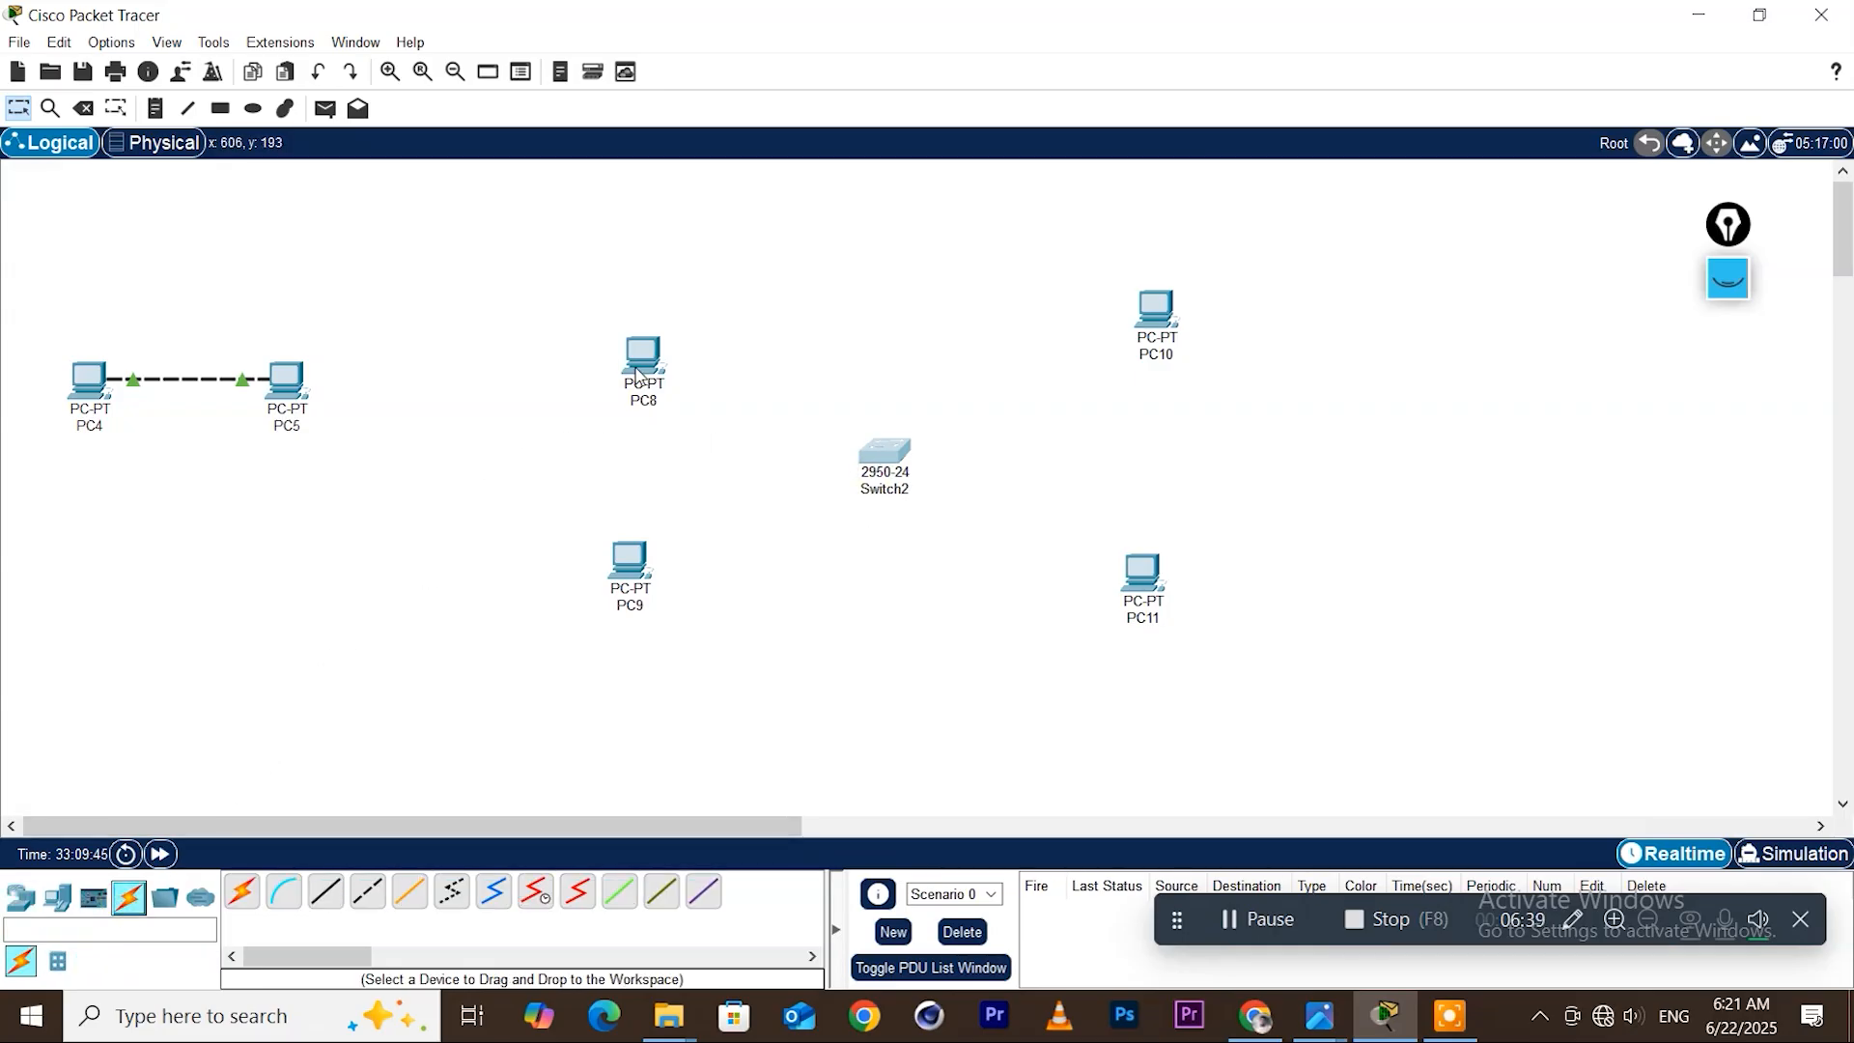
pyautogui.click(242, 891)
pyautogui.click(645, 356)
pyautogui.click(882, 450)
pyautogui.click(242, 890)
pyautogui.click(628, 560)
pyautogui.click(881, 452)
# Connect PC11 and PC10 to the 2950-24 switch using automatically chosen cables
pyautogui.click(242, 891)
pyautogui.click(1163, 584)
pyautogui.click(884, 452)
pyautogui.click(244, 892)
pyautogui.click(1156, 310)
pyautogui.click(883, 450)
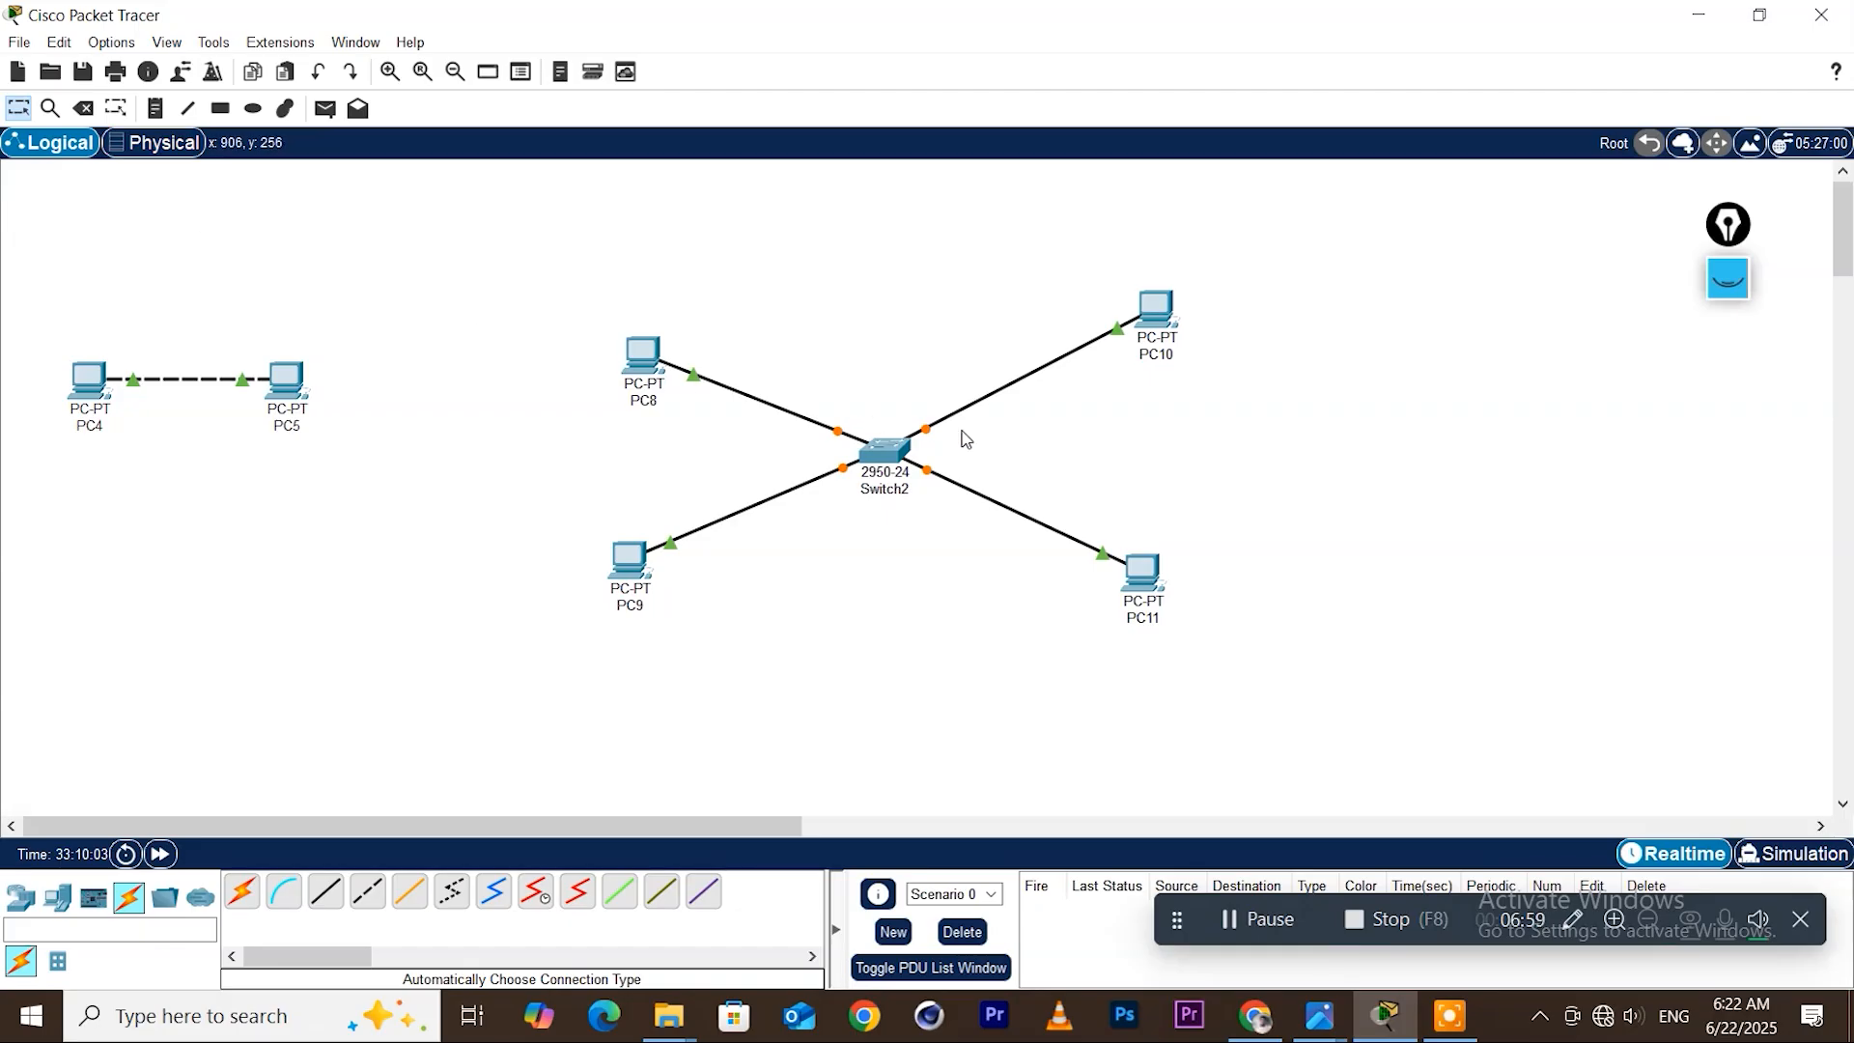
# Move PC11 and PC10 slightly closer to the 2950-24 switch
pyautogui.moveTo(1146, 579); pyautogui.dragTo(1125, 583)
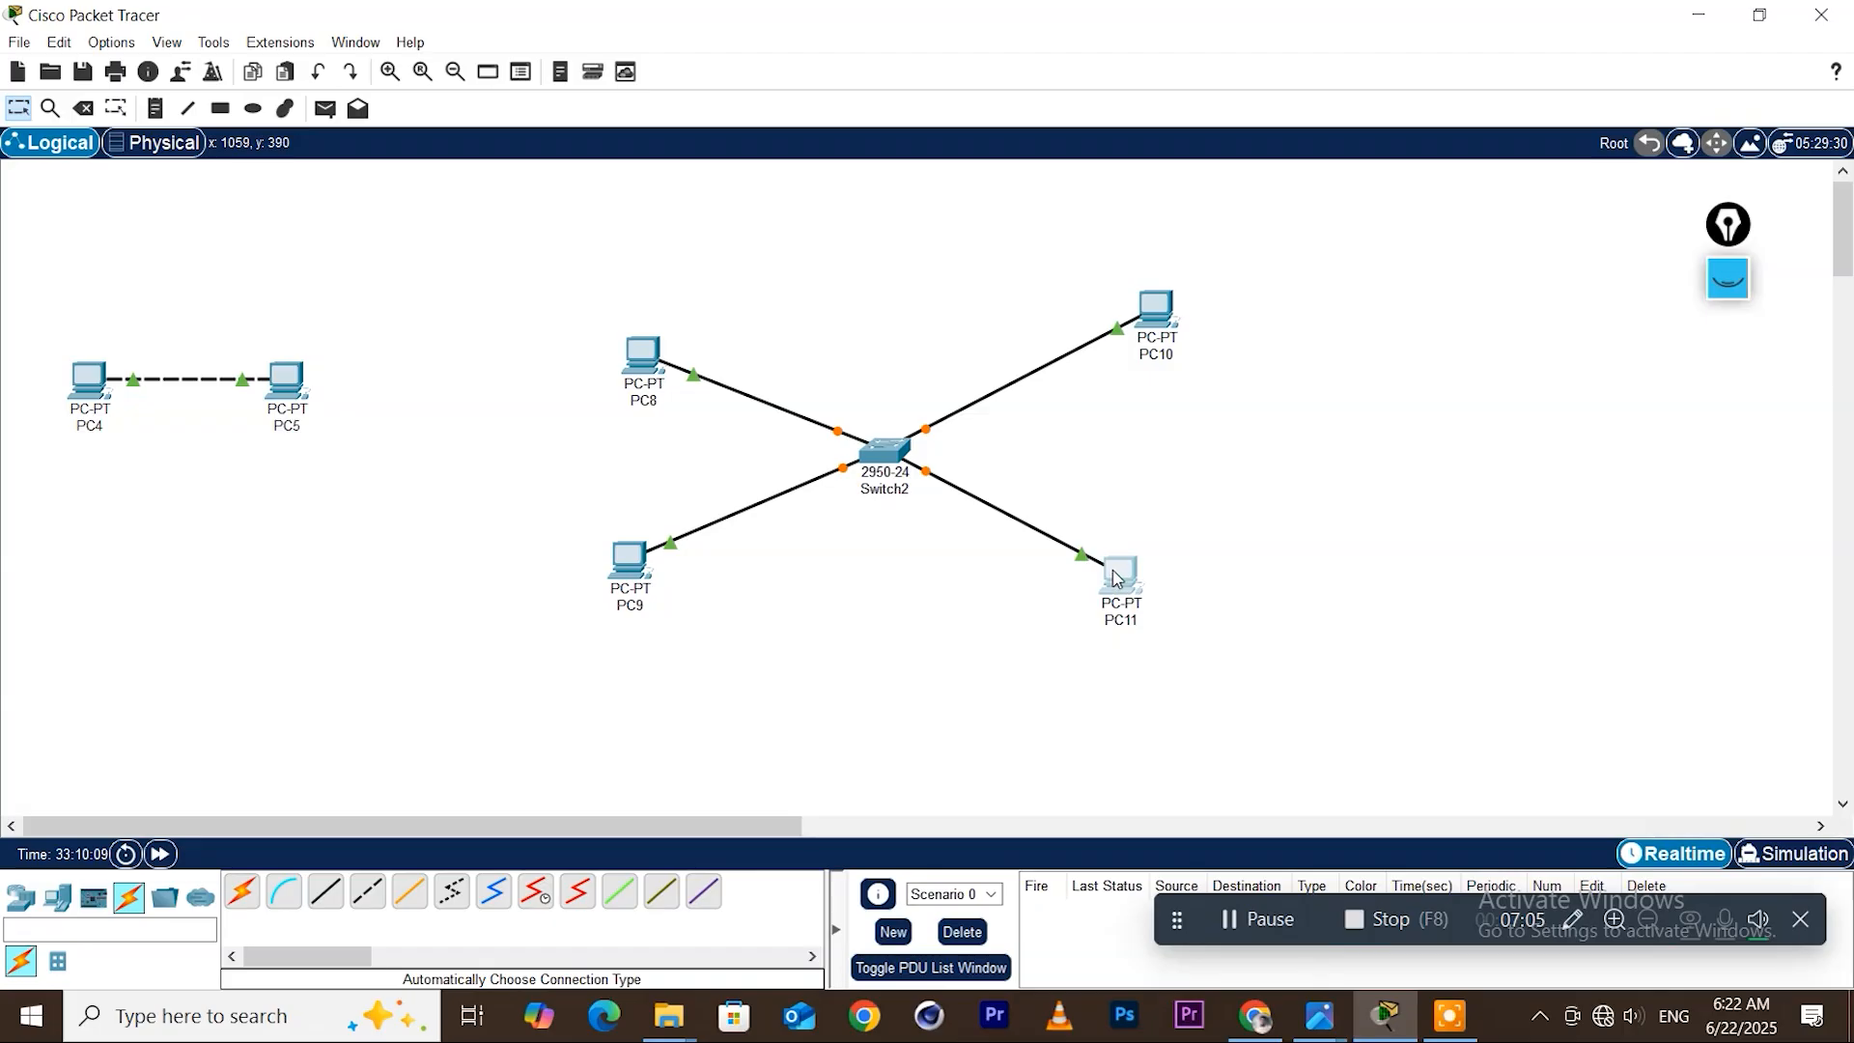
pyautogui.moveTo(1117, 578)
pyautogui.moveTo(1153, 313); pyautogui.dragTo(1115, 325)
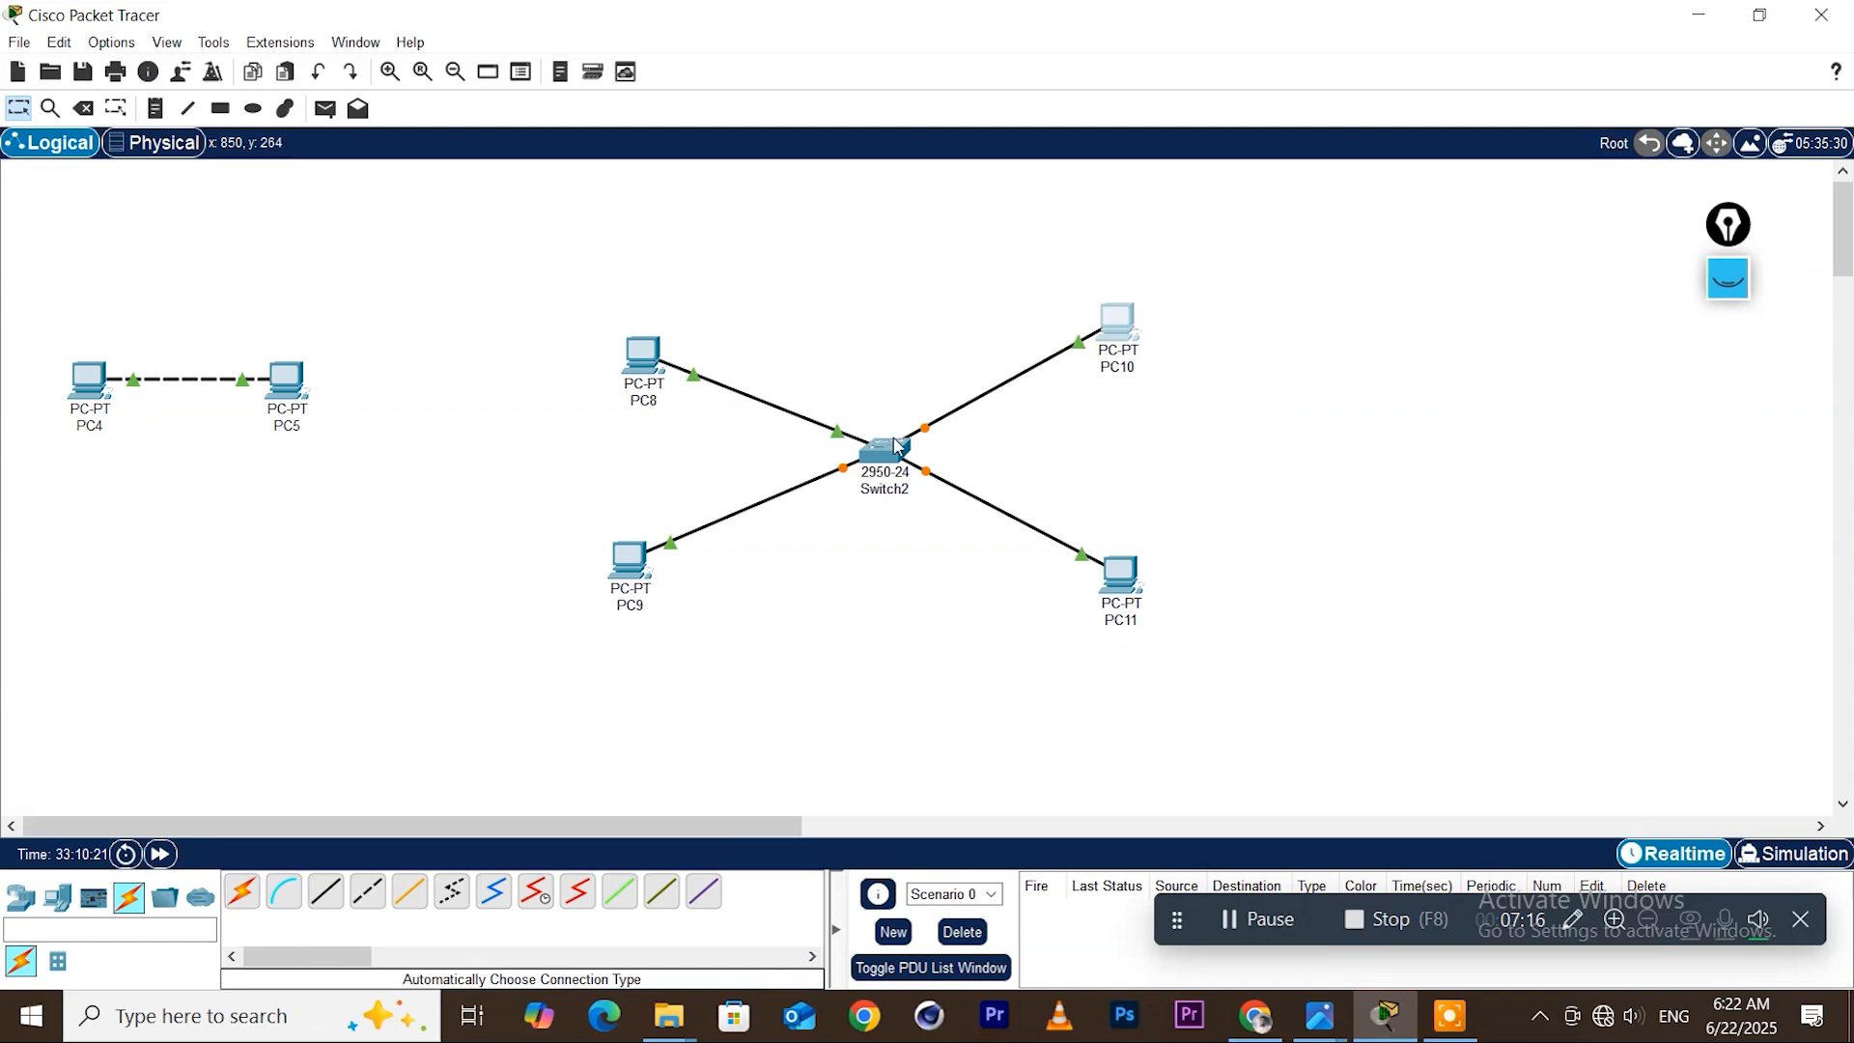
# Give PC8 the static IPv4 address 192.168.10.1 with the default subnet mask, and close its configuration
pyautogui.click(644, 358)
pyautogui.click(814, 123)
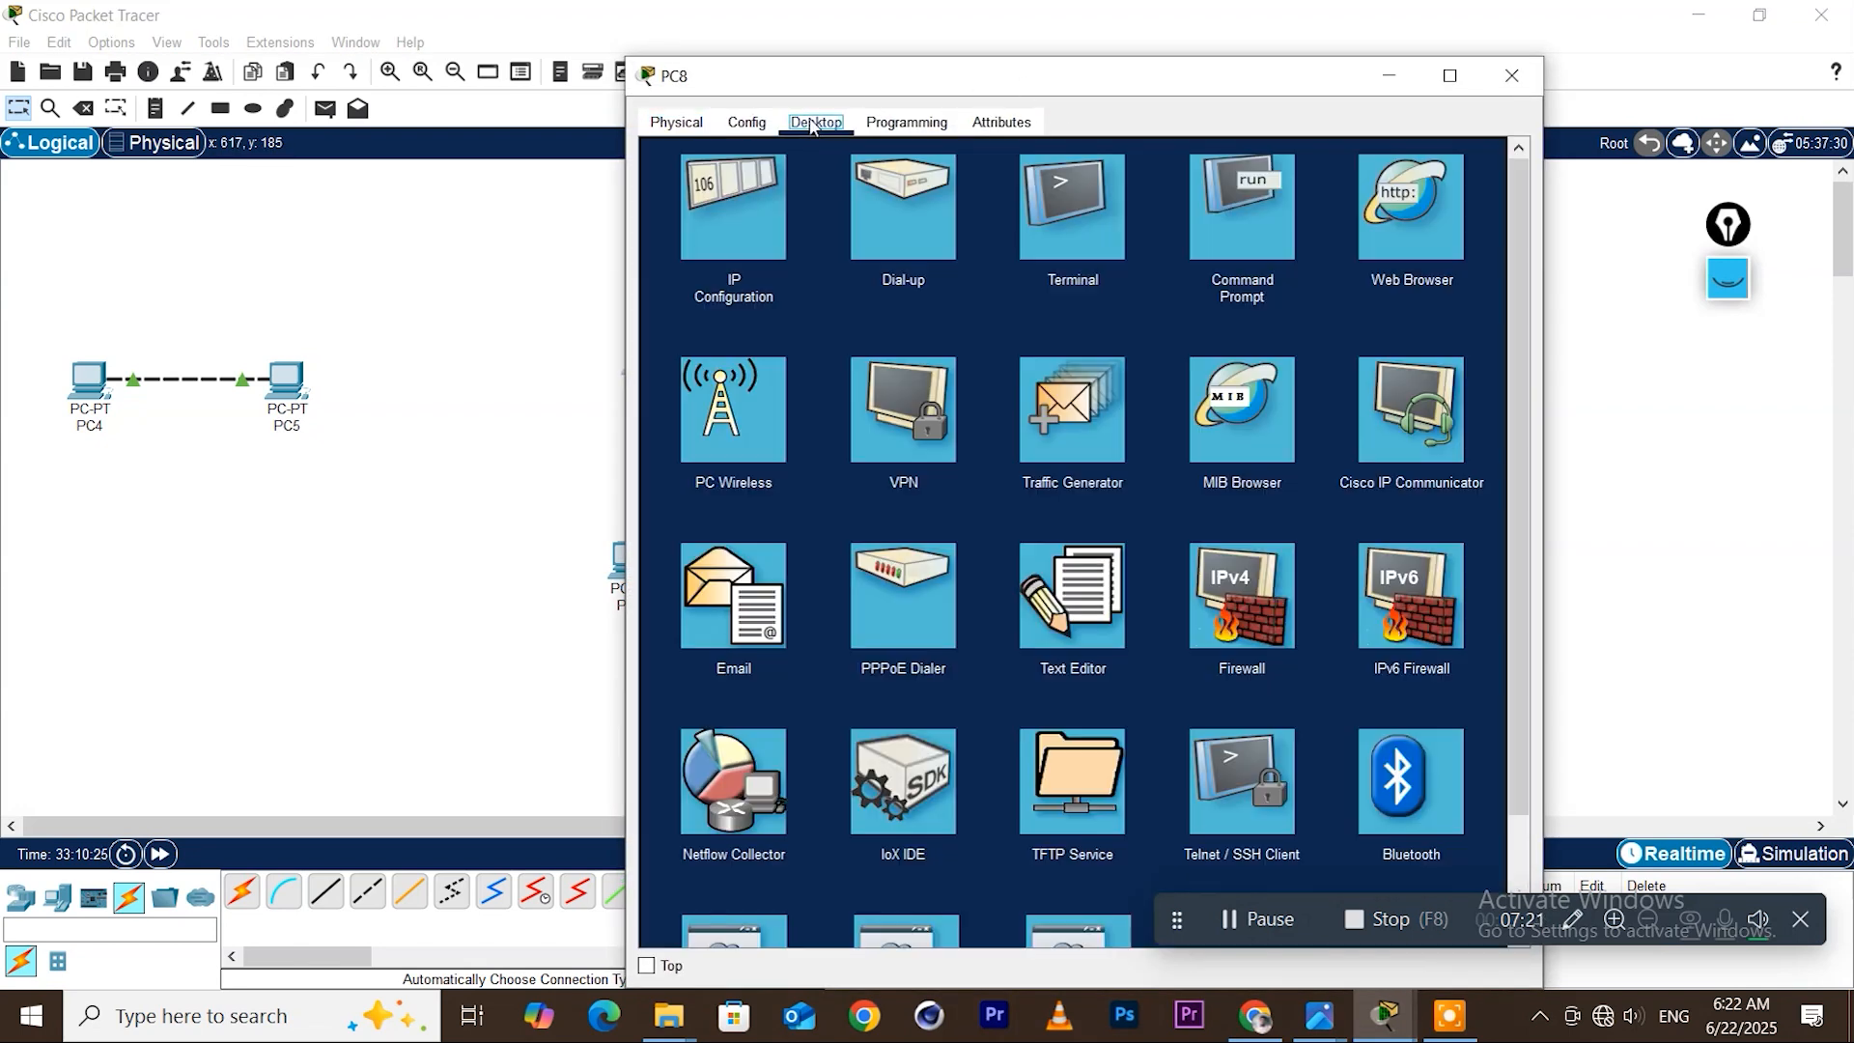
pyautogui.moveTo(956, 89); pyautogui.dragTo(1300, 131)
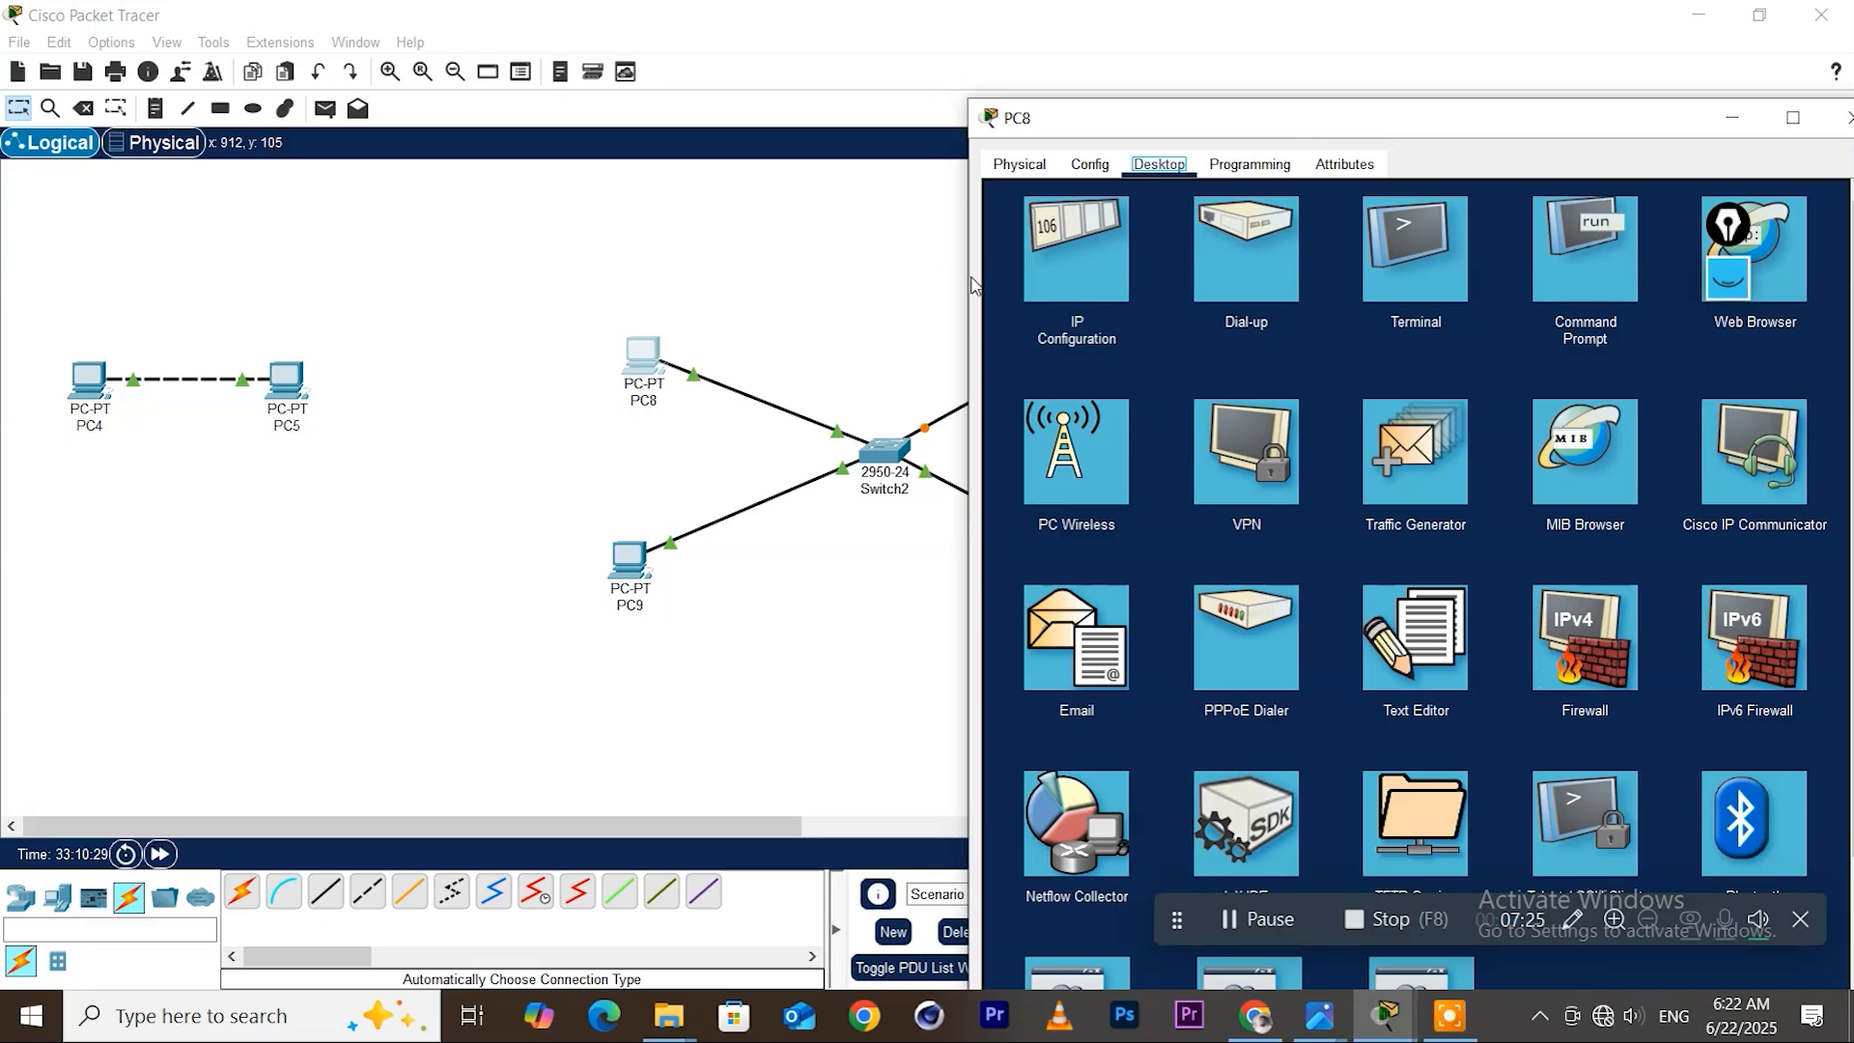
pyautogui.click(1076, 249)
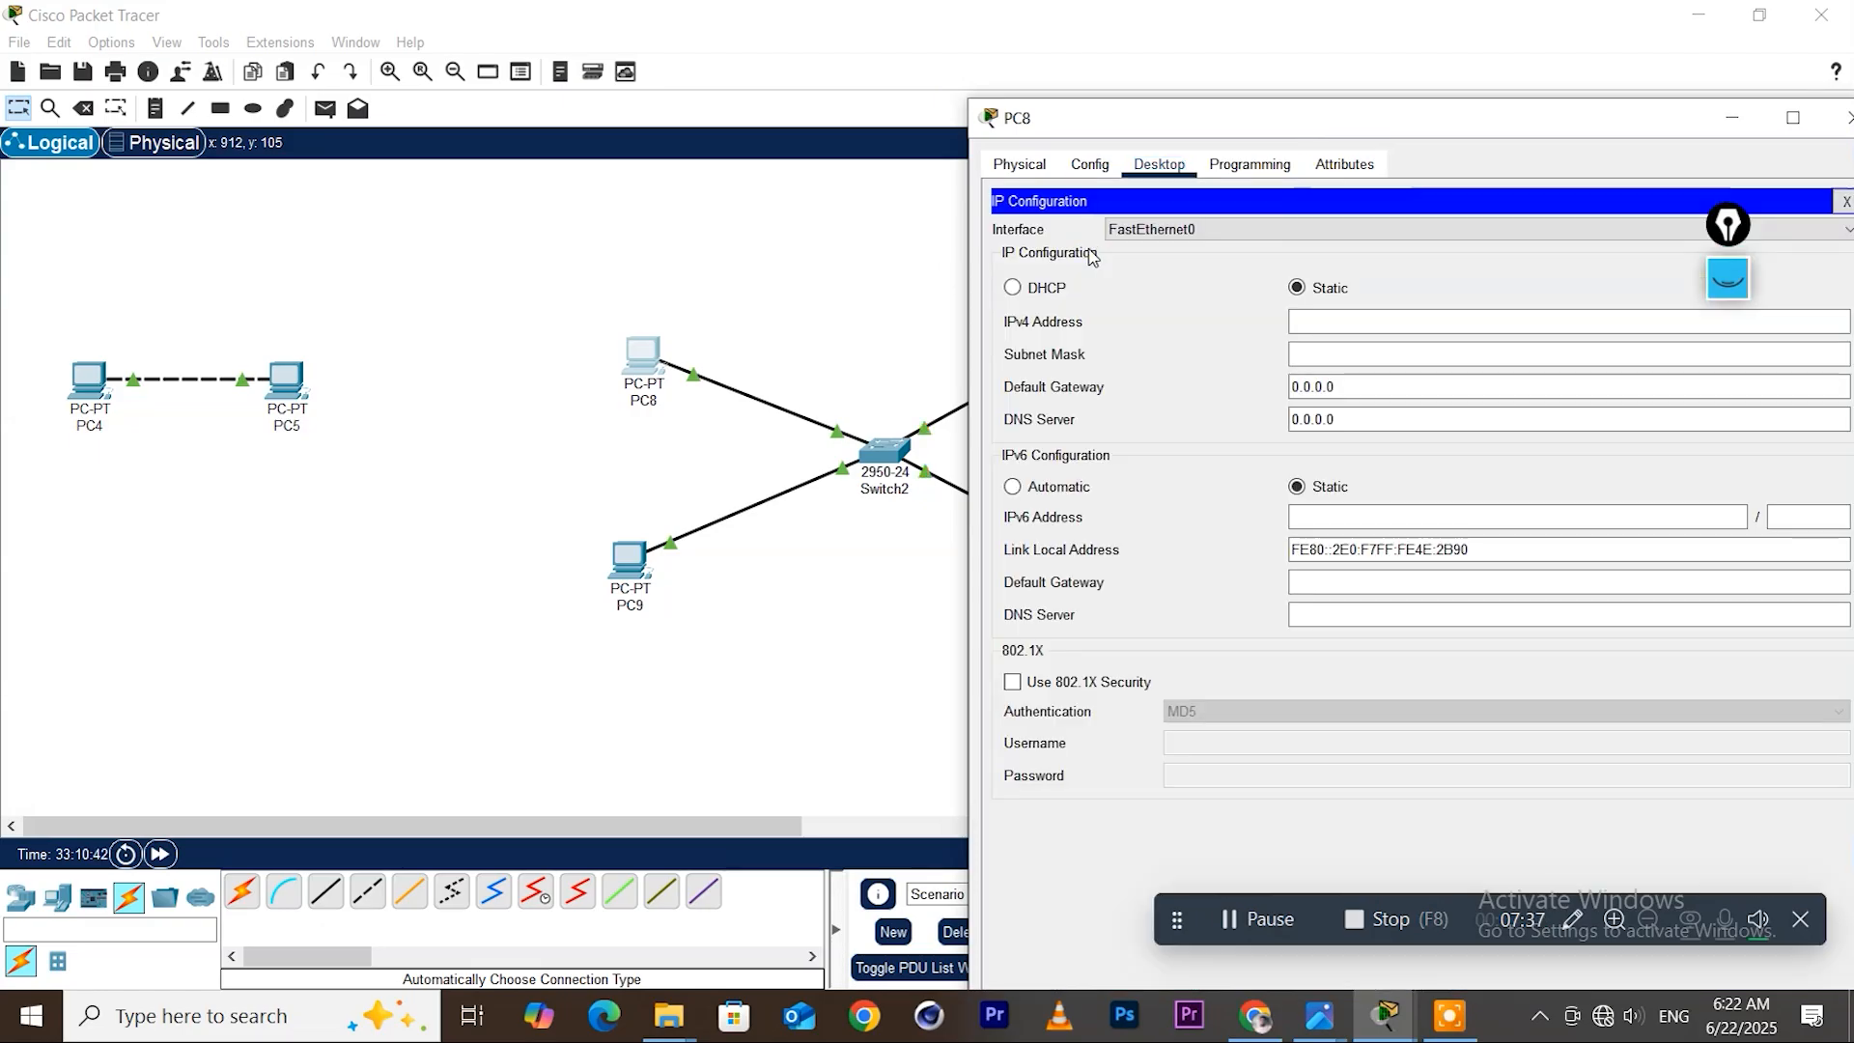
pyautogui.click(1376, 322)
pyautogui.write('1')
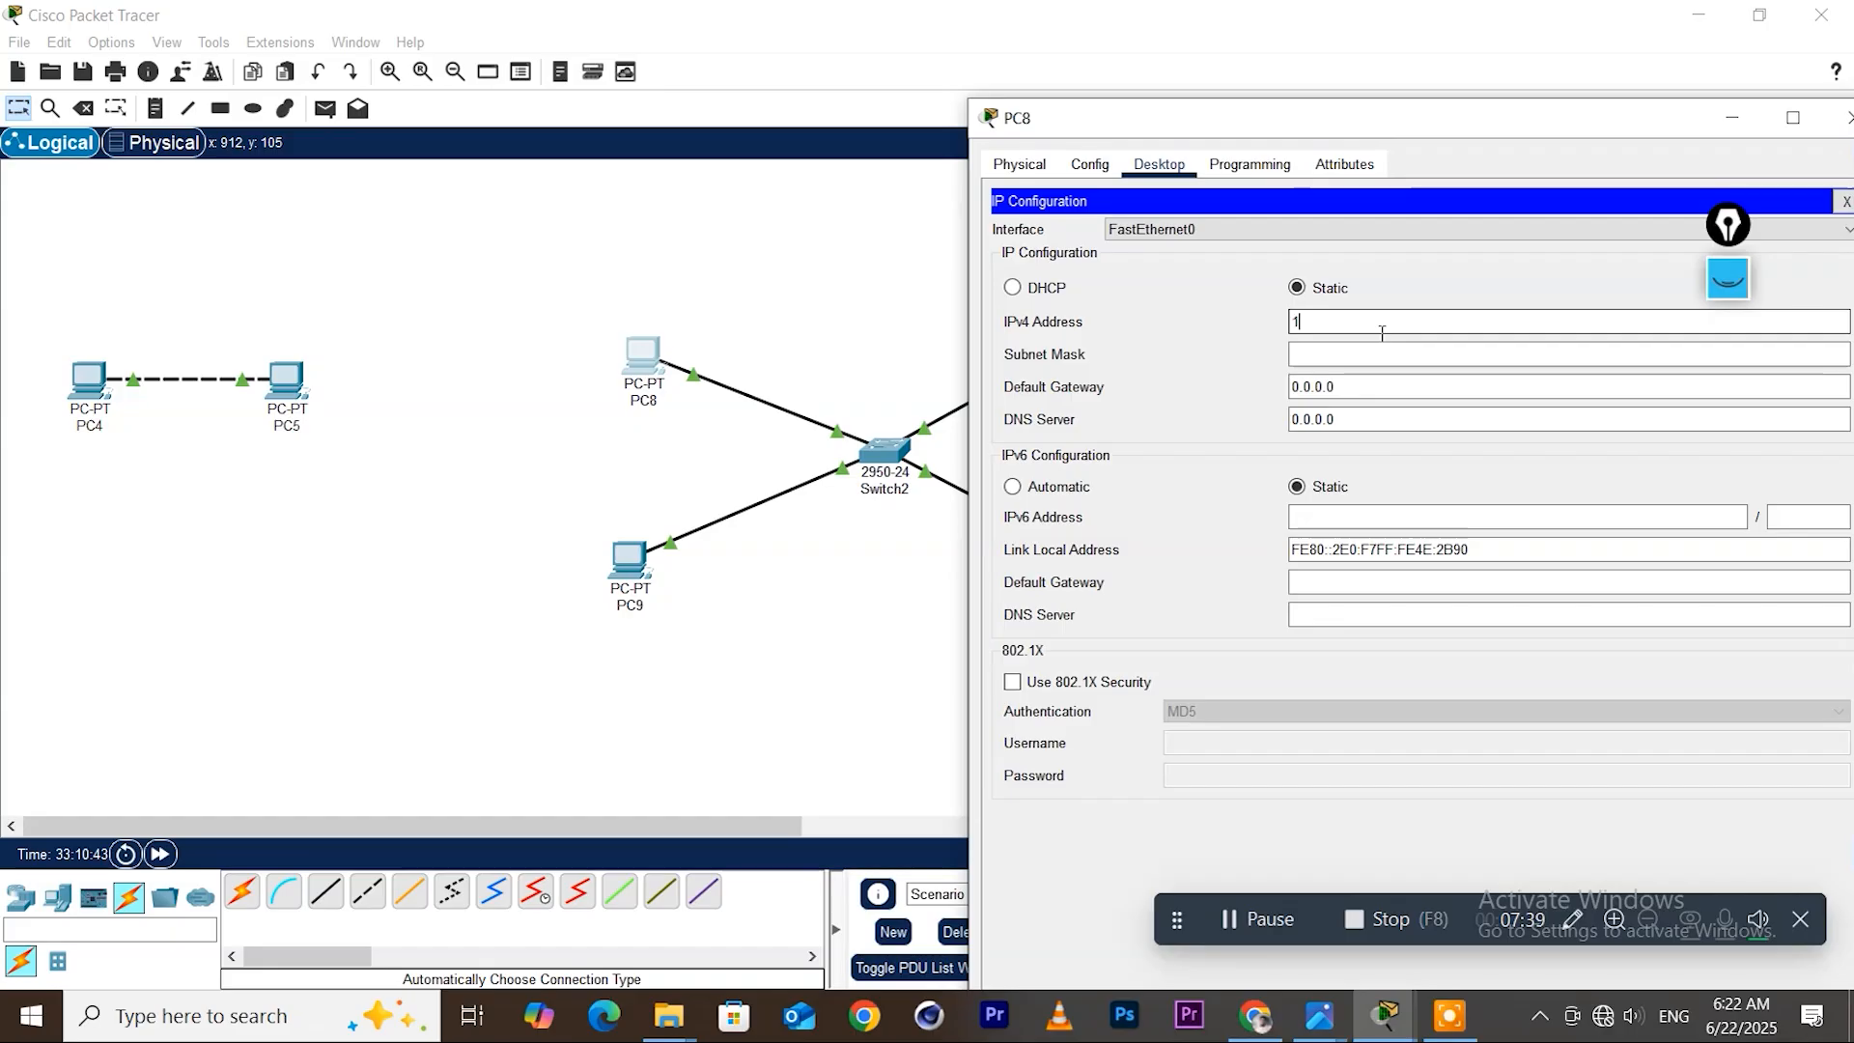
pyautogui.write('92.168.10.0')
pyautogui.press('BackSpace')
pyautogui.click(1385, 344)
pyautogui.moveTo(1622, 105); pyautogui.dragTo(1562, 147)
pyautogui.click(1684, 152)
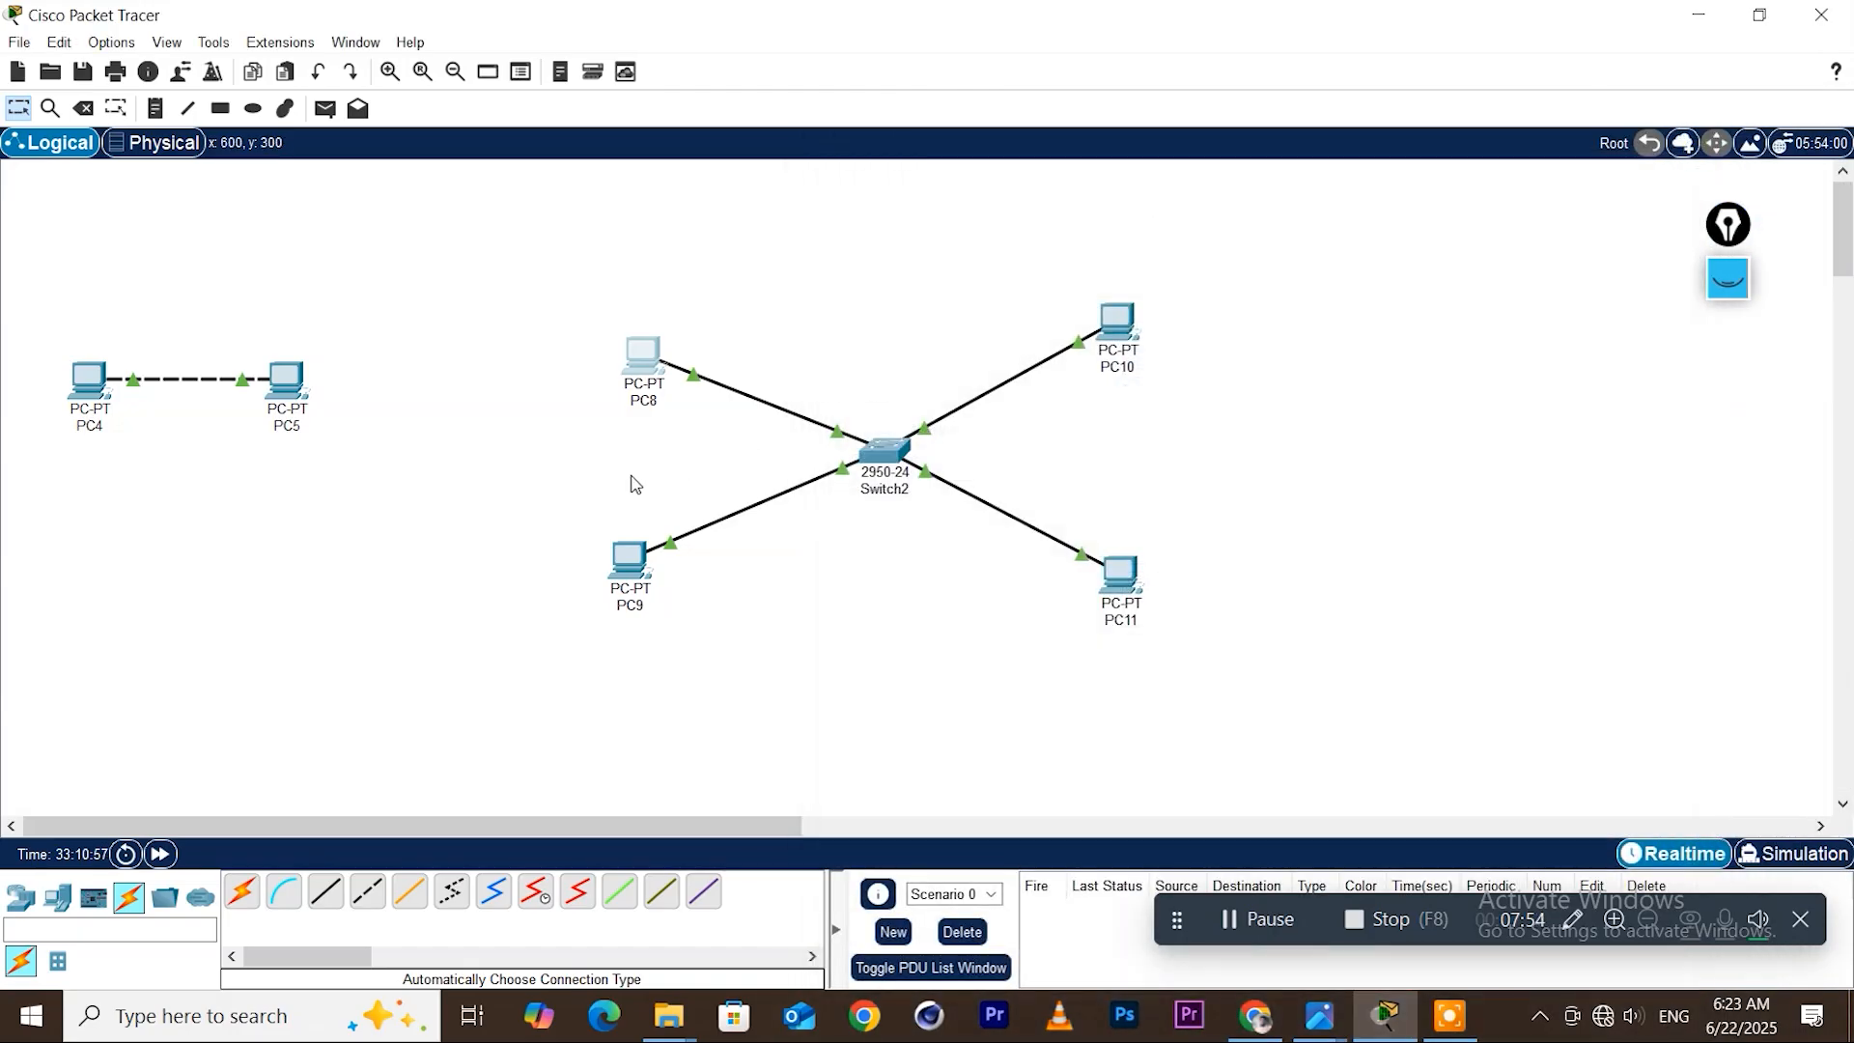
pyautogui.click(630, 558)
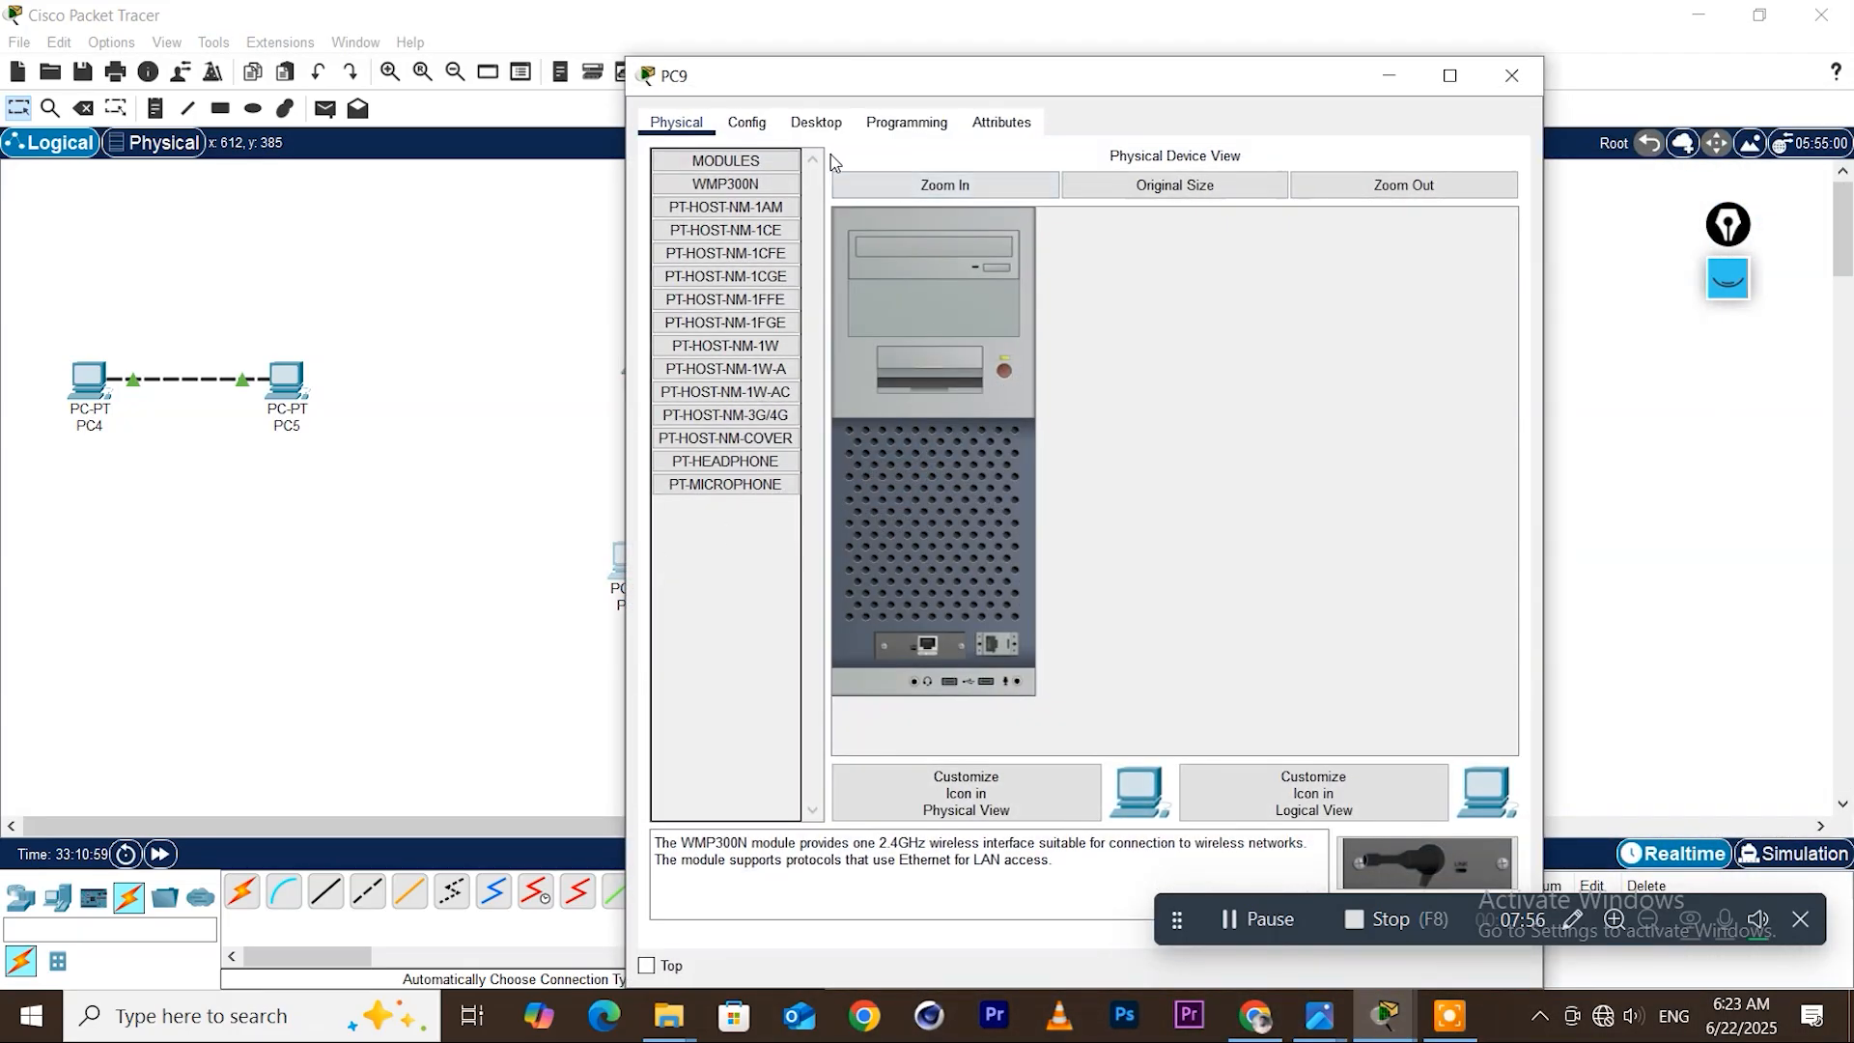
pyautogui.click(815, 122)
pyautogui.click(1245, 217)
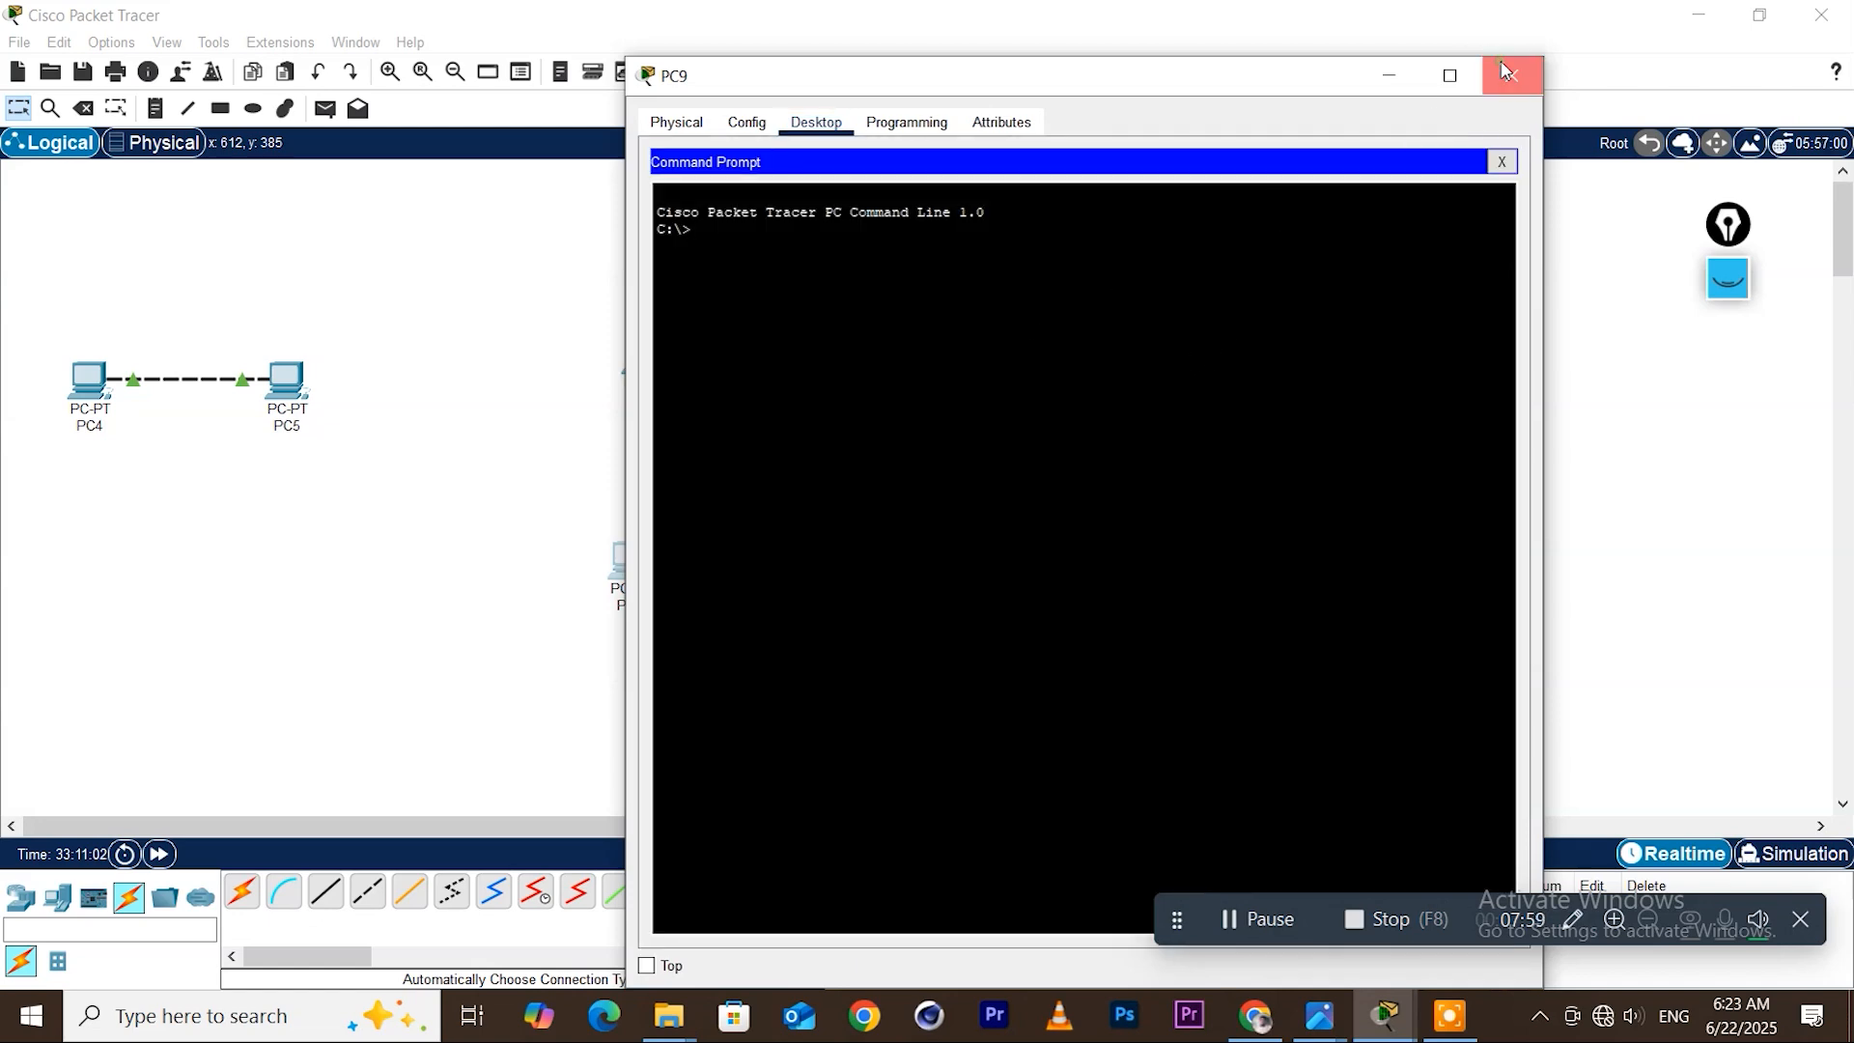
pyautogui.click(1512, 75)
# Give PC9 the static IPv4 address 192.168.10.2 with subnet mask 255.255.255.0, and close its configuration
pyautogui.click(628, 560)
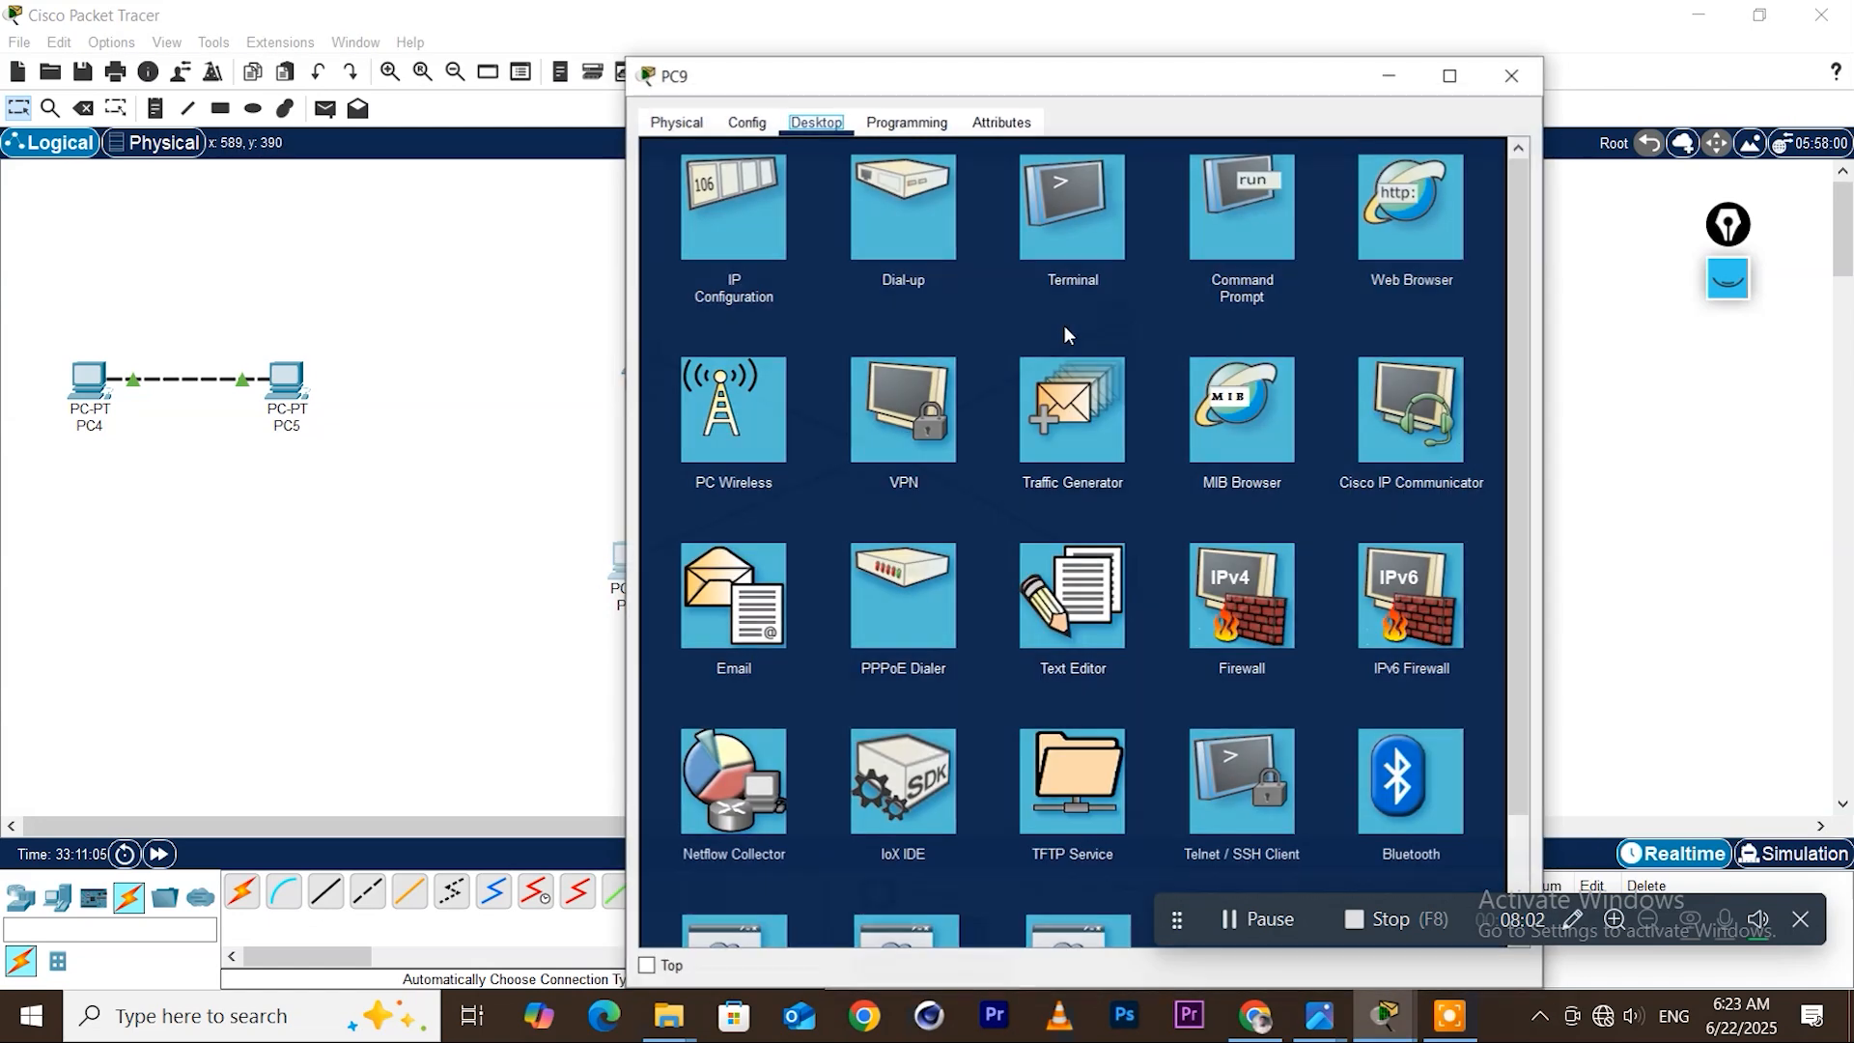
pyautogui.click(740, 214)
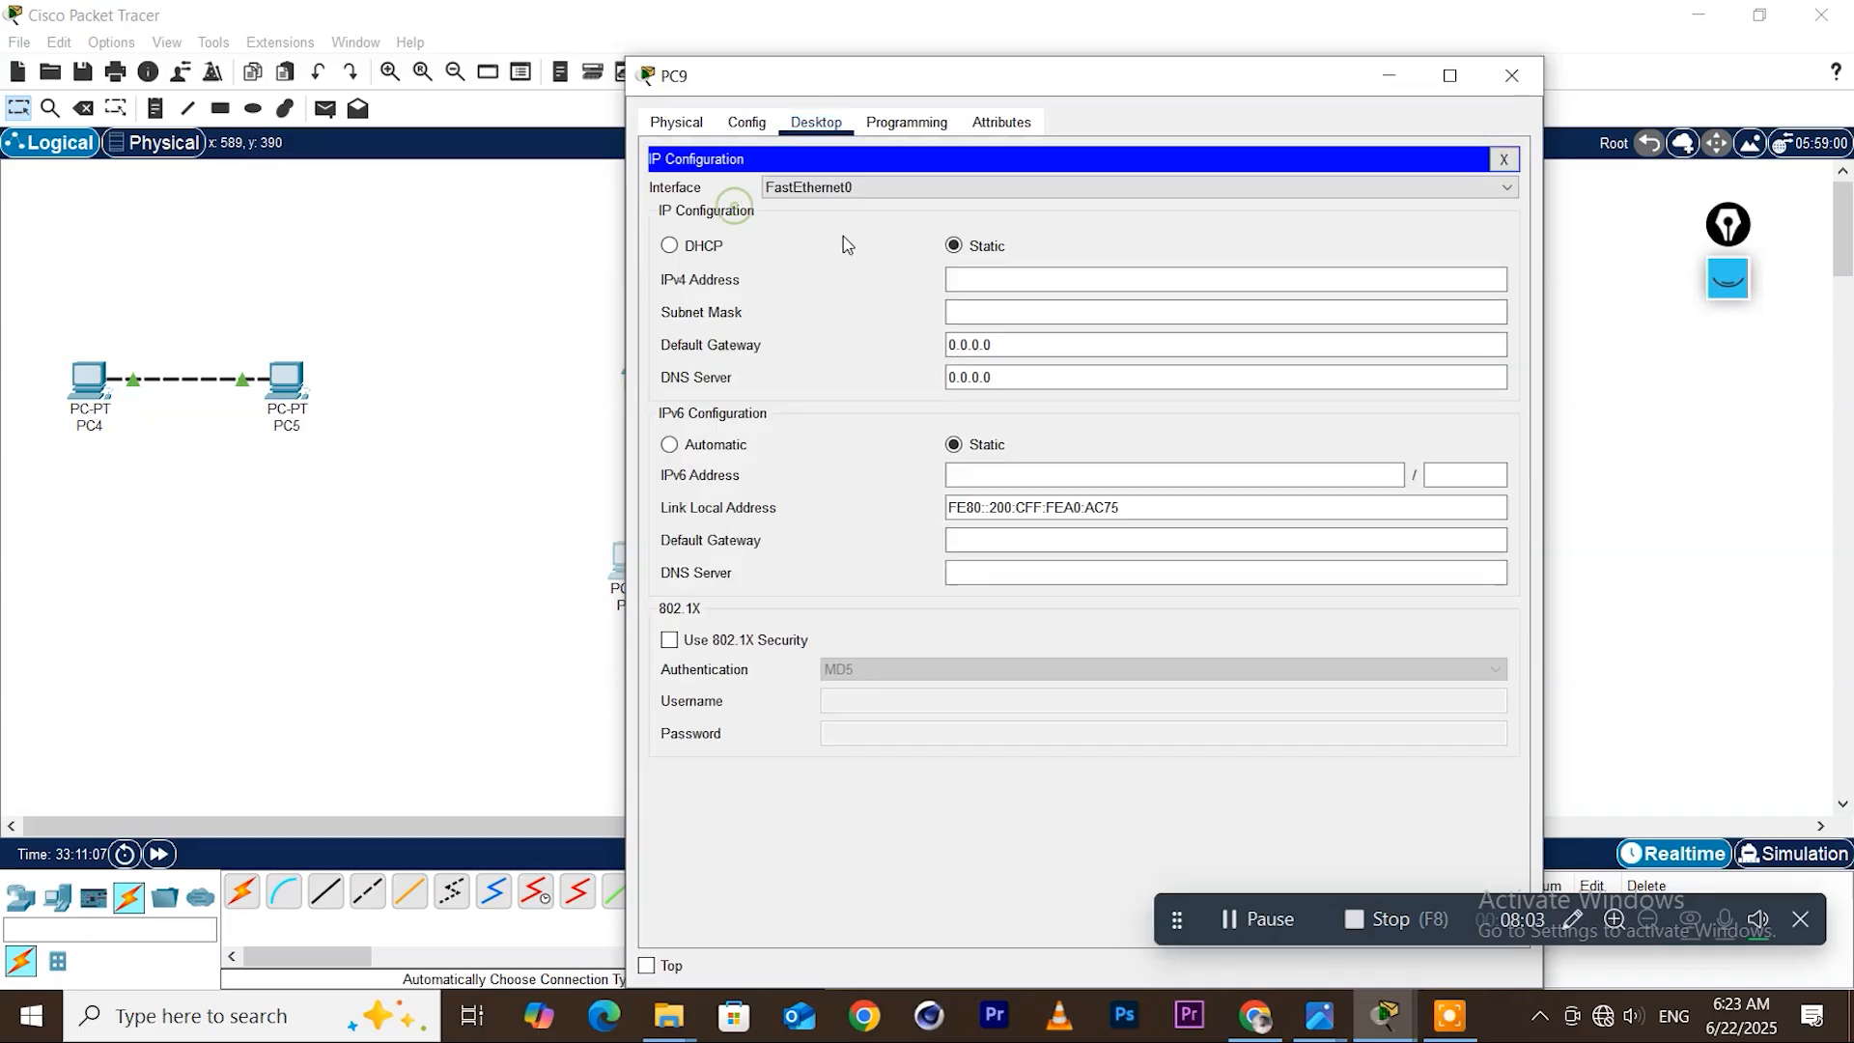
pyautogui.click(977, 278)
pyautogui.write('192.168.10.2')
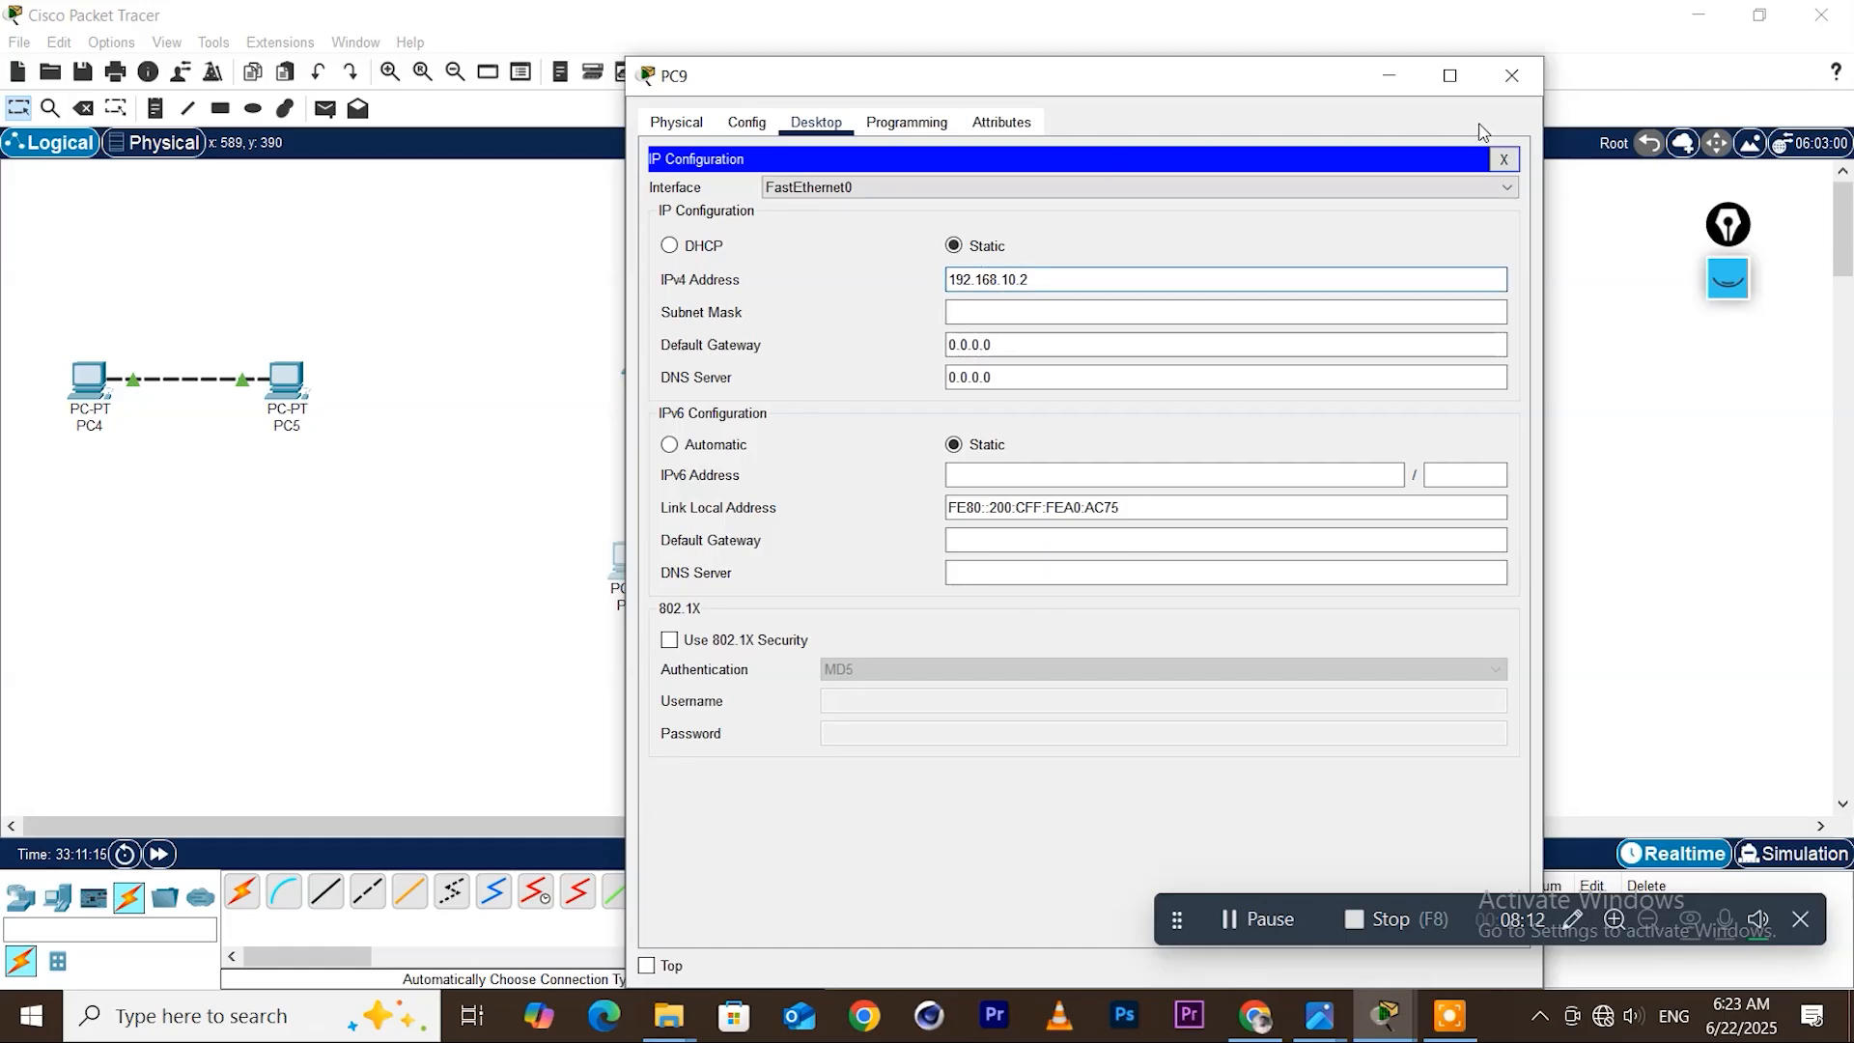
pyautogui.click(1035, 315)
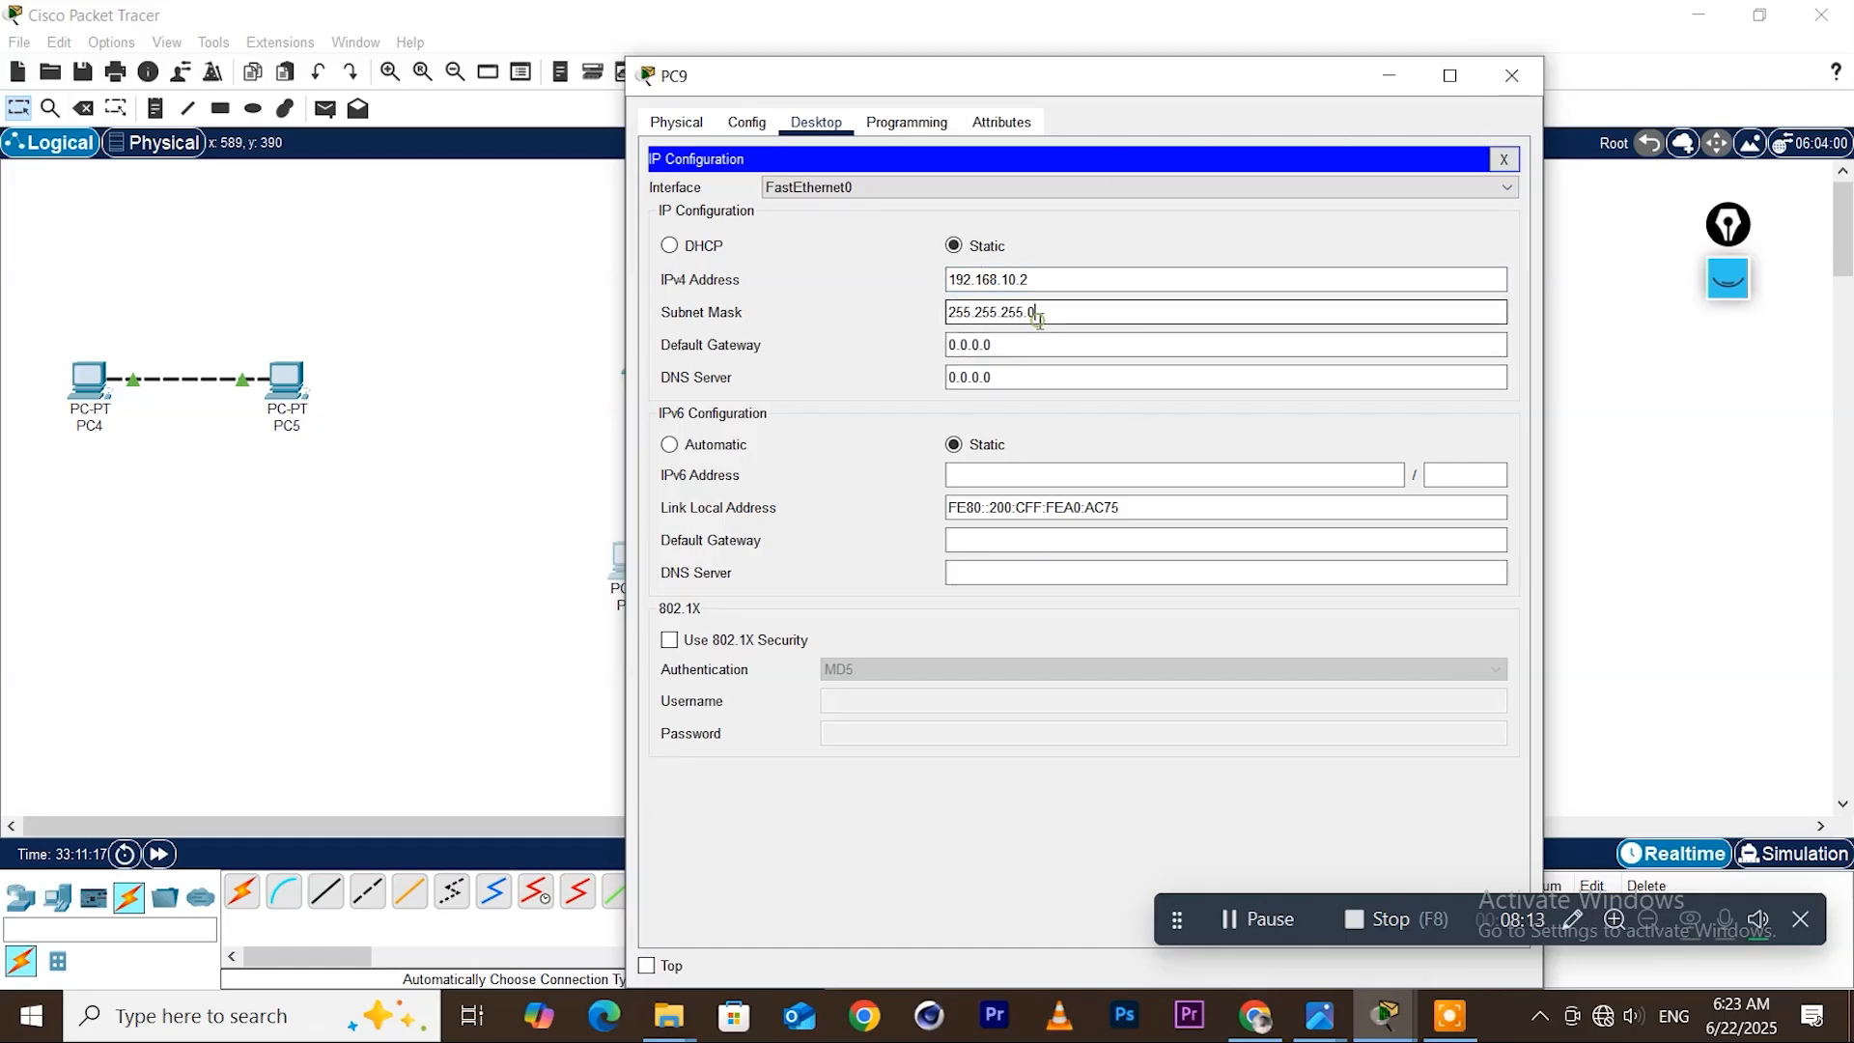
pyautogui.click(1512, 75)
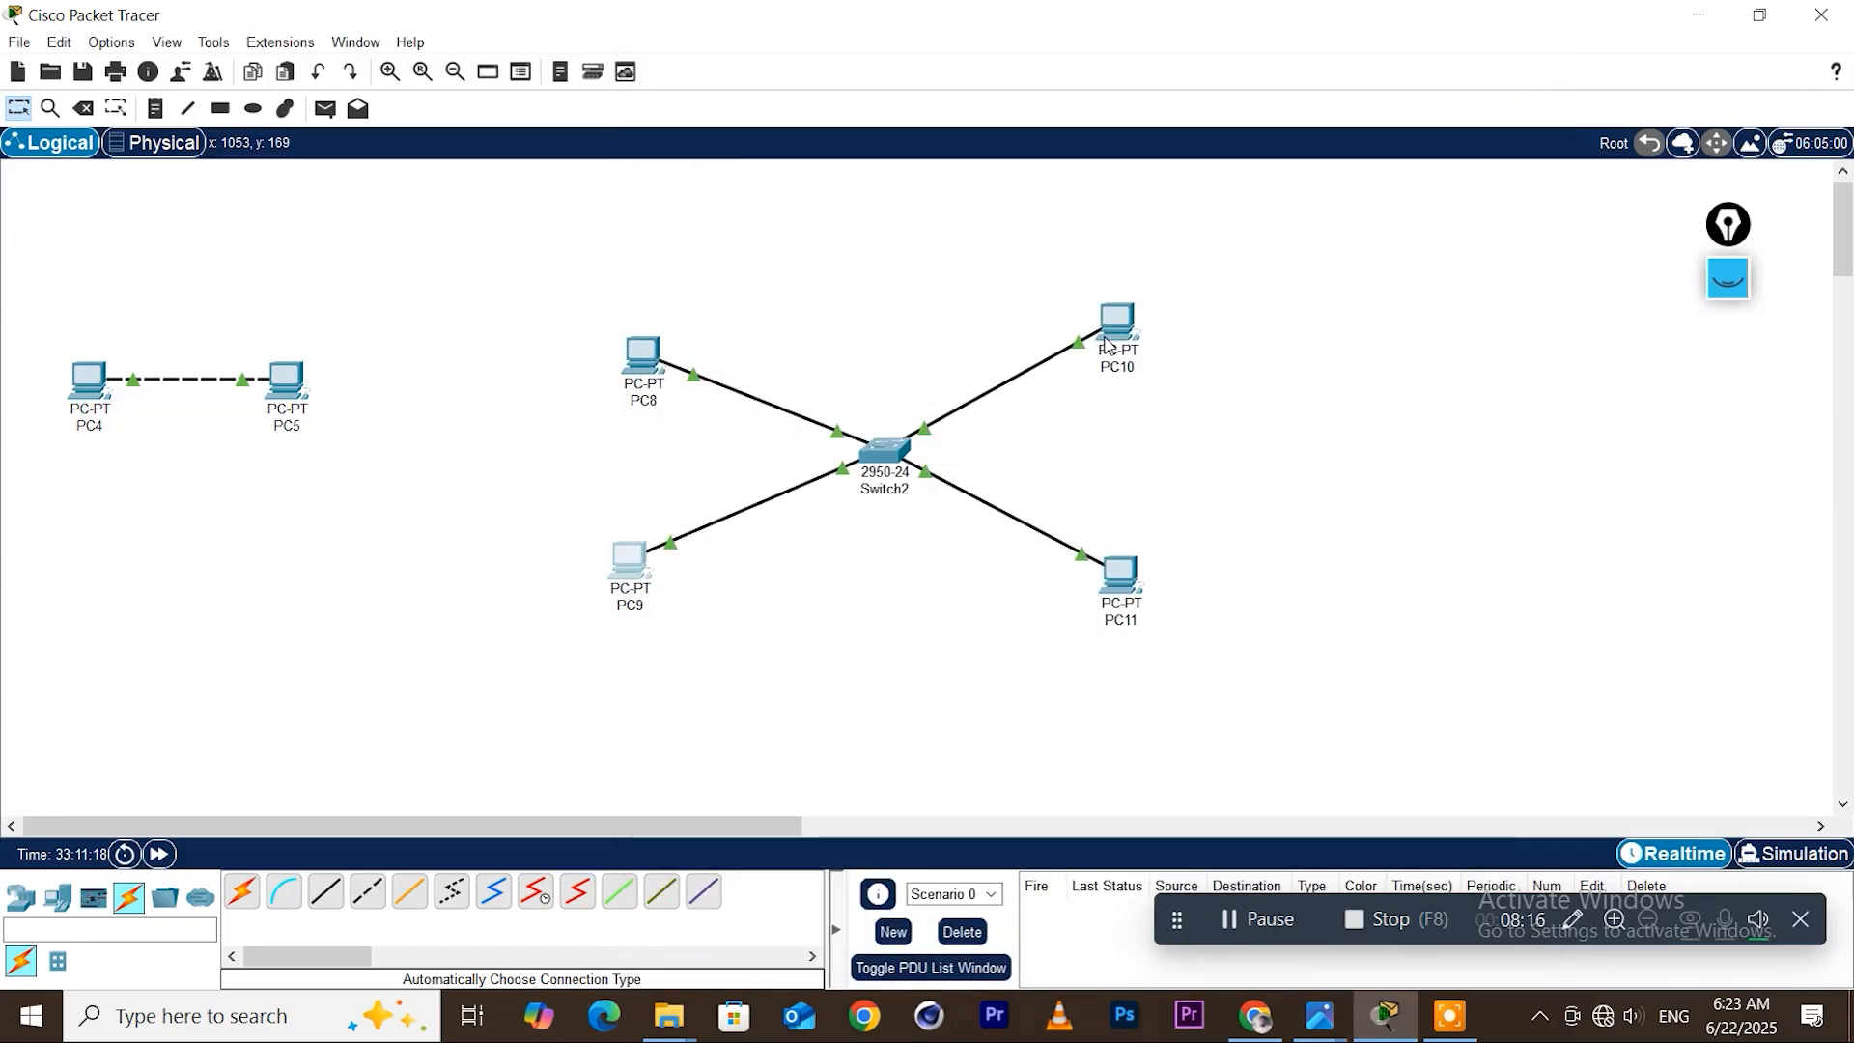
# Give PC10 the static IPv4 address 192.168.10.3 with subnet mask 255.255.255.0, and close its configuration
pyautogui.click(1117, 326)
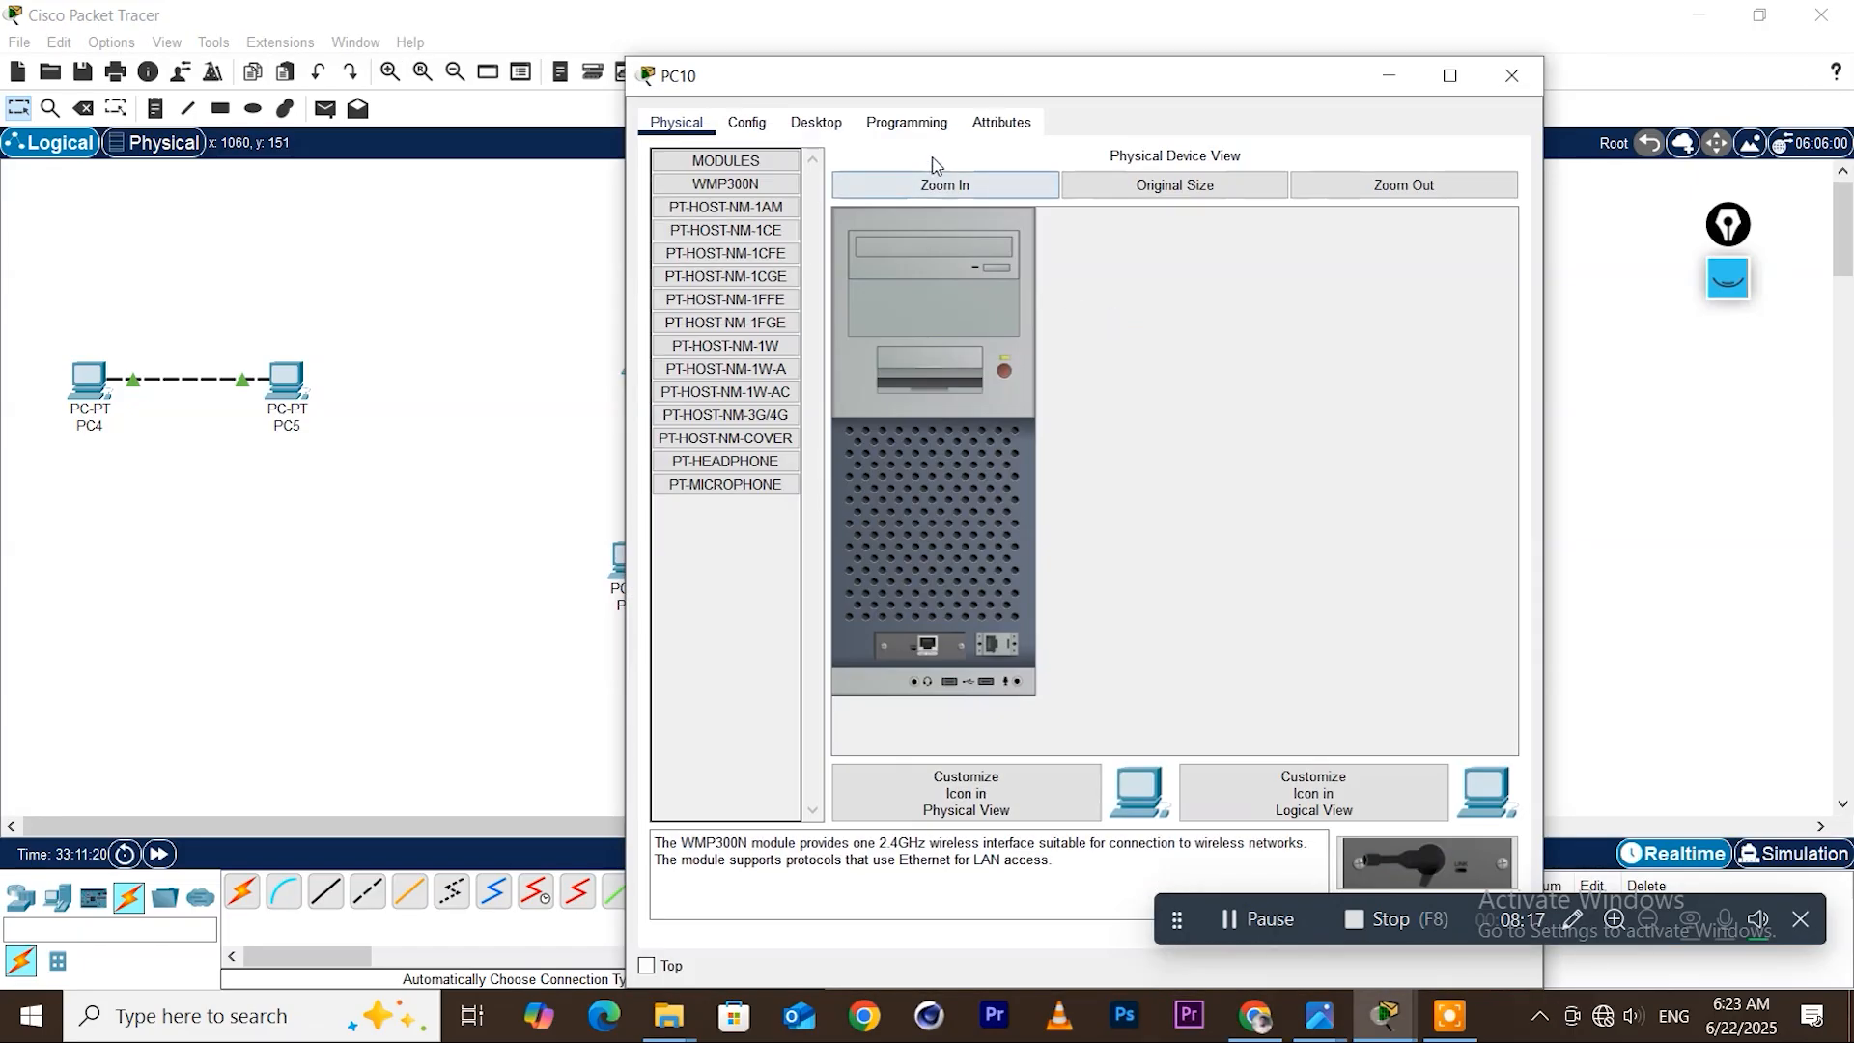
pyautogui.click(817, 122)
pyautogui.click(719, 193)
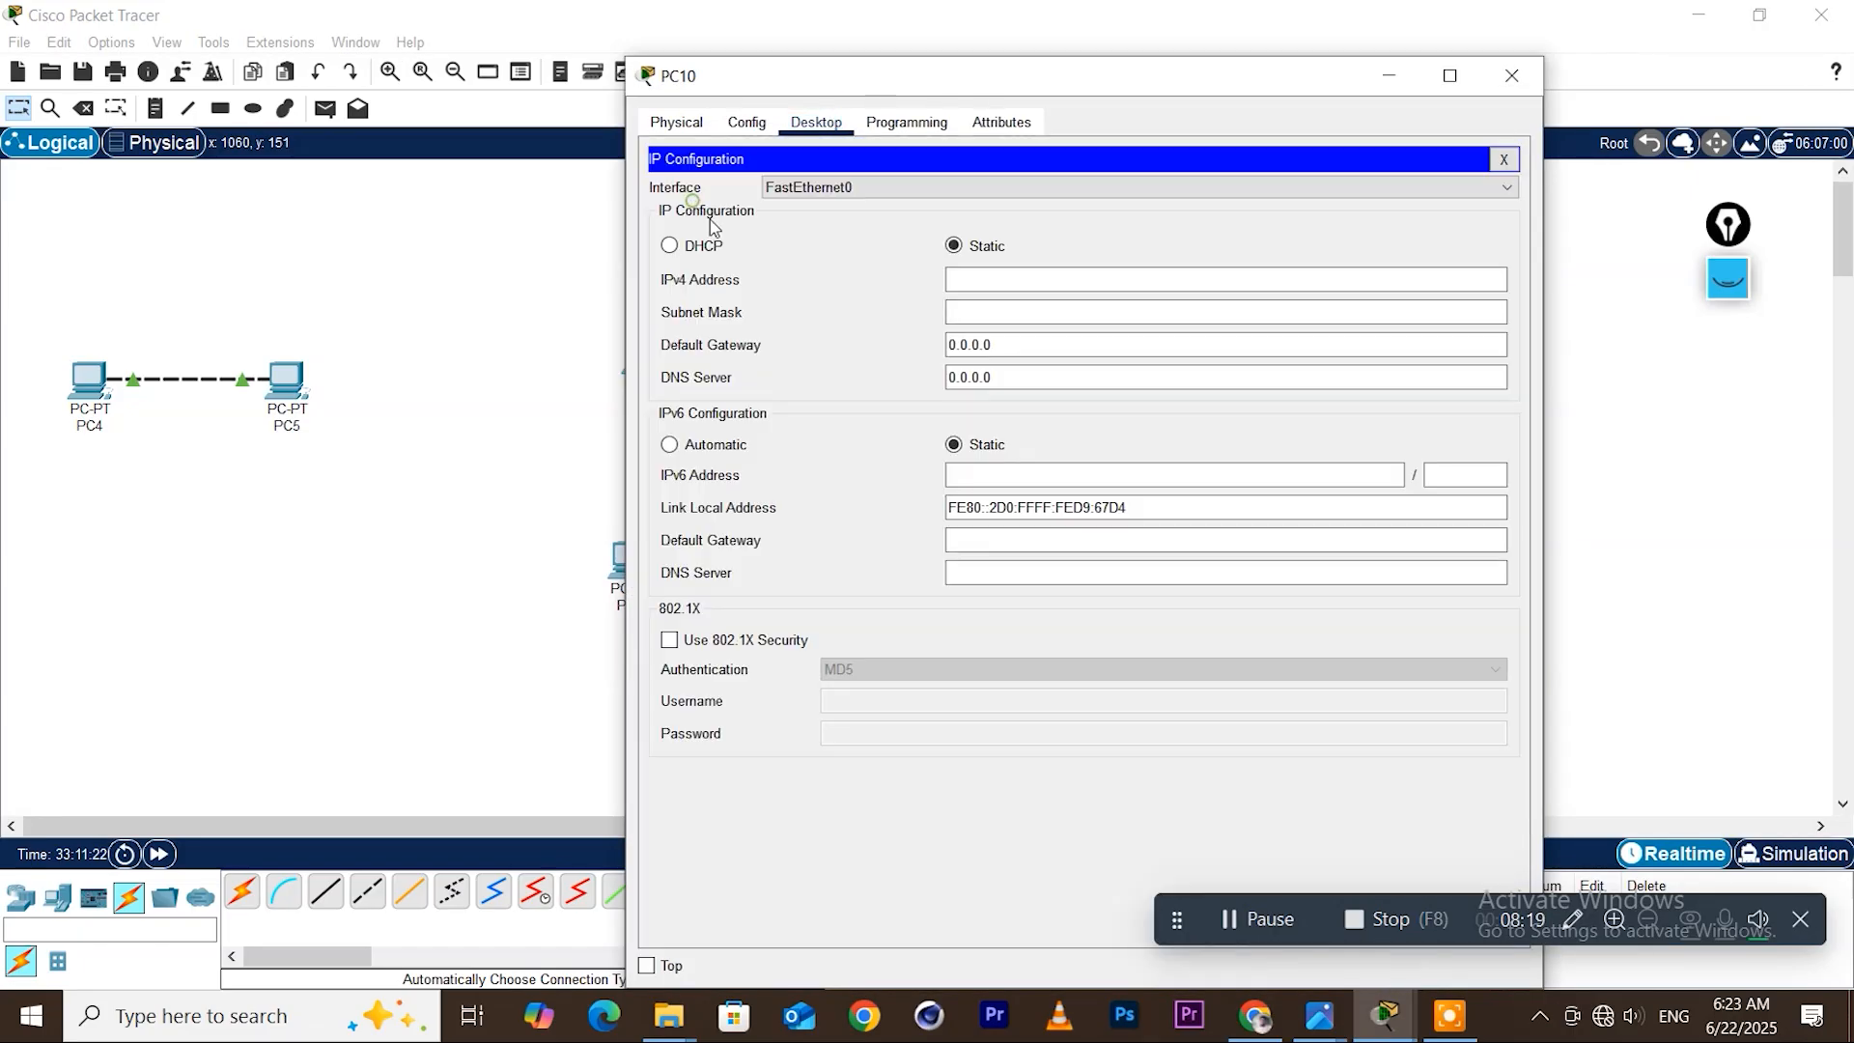
pyautogui.click(981, 281)
pyautogui.write('192')
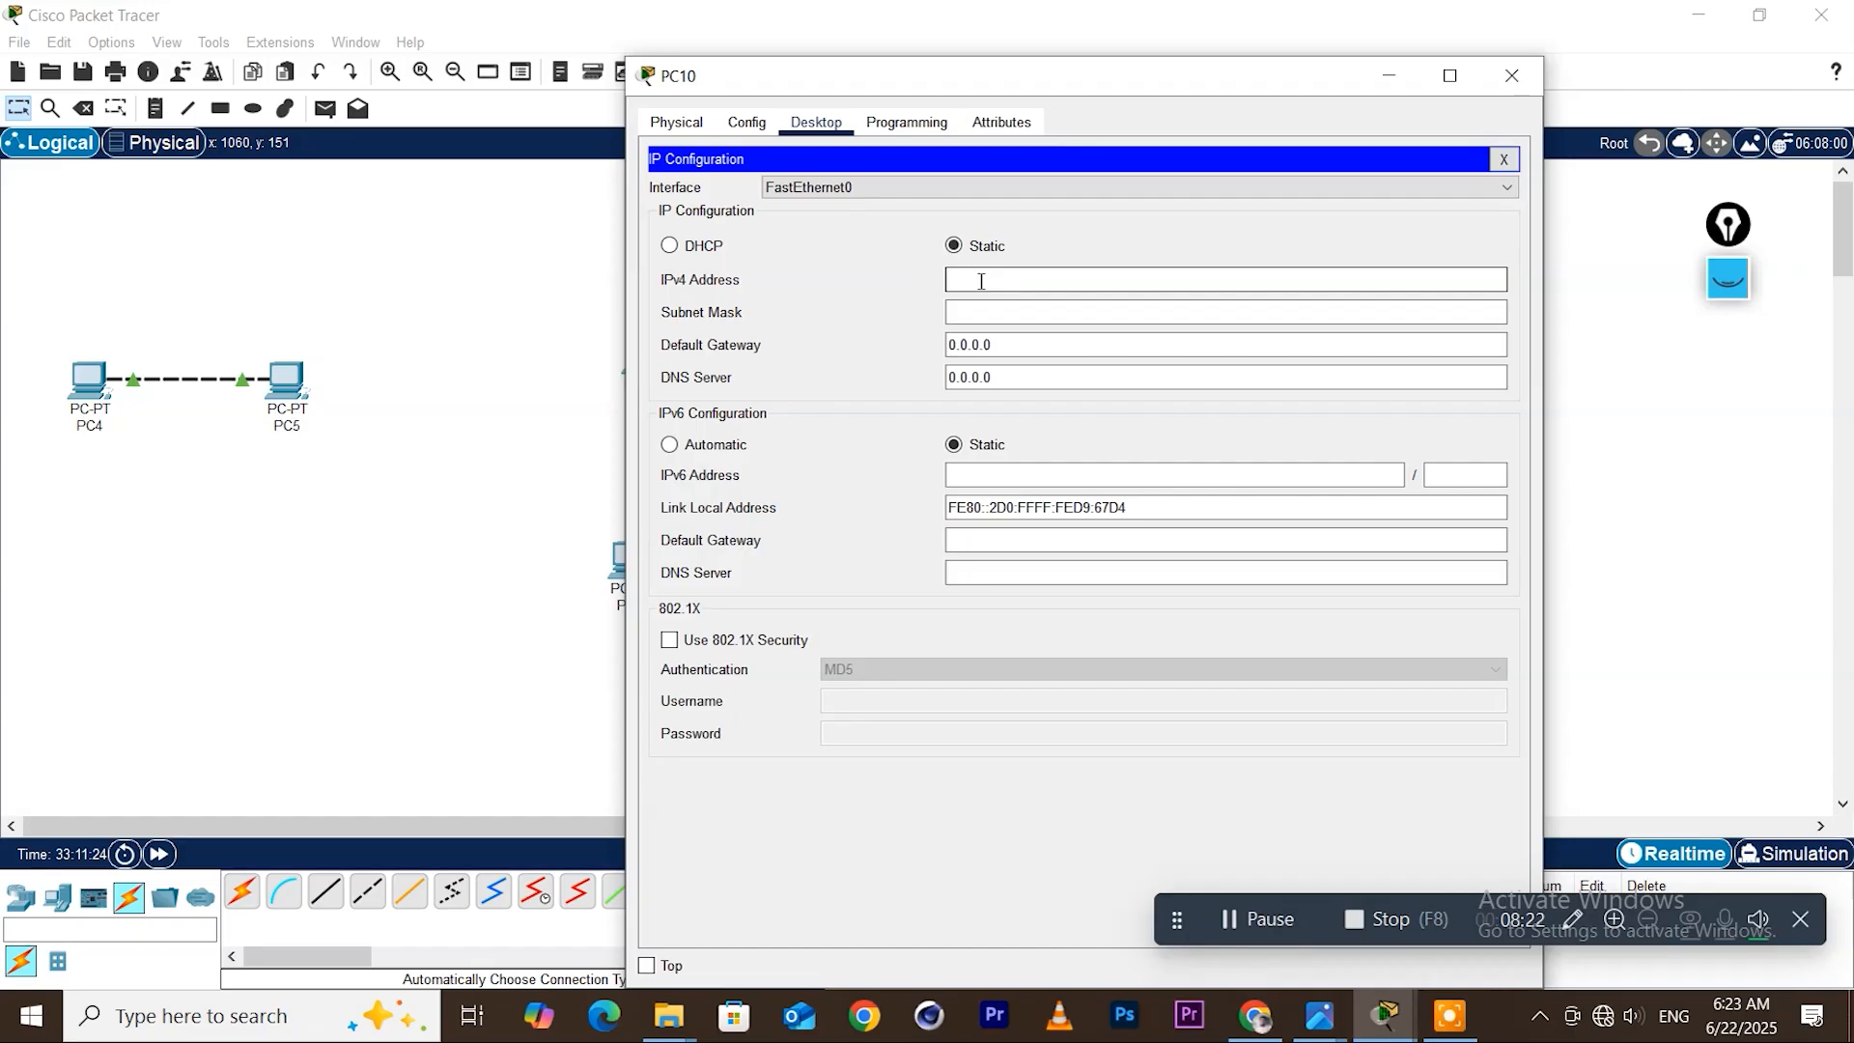
pyautogui.write('.168.10.3')
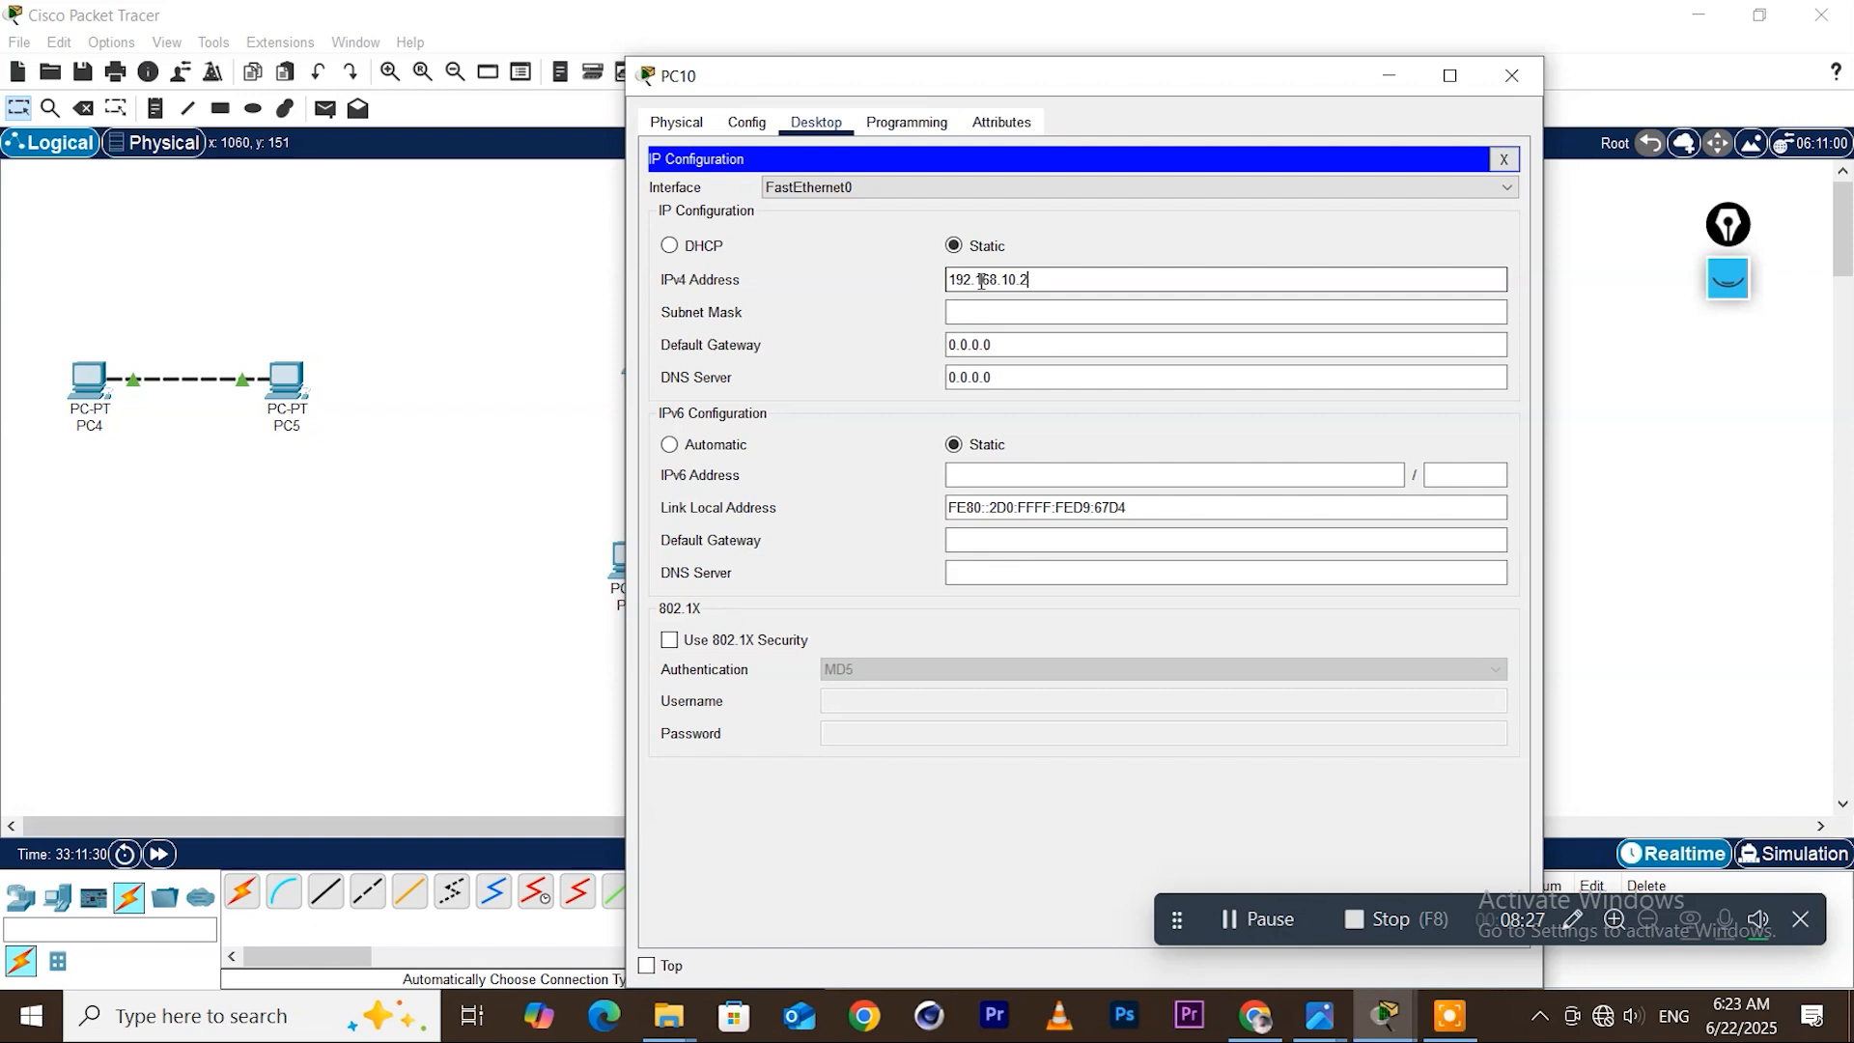
pyautogui.click(1011, 316)
pyautogui.click(1048, 275)
pyautogui.write('192.168.10')
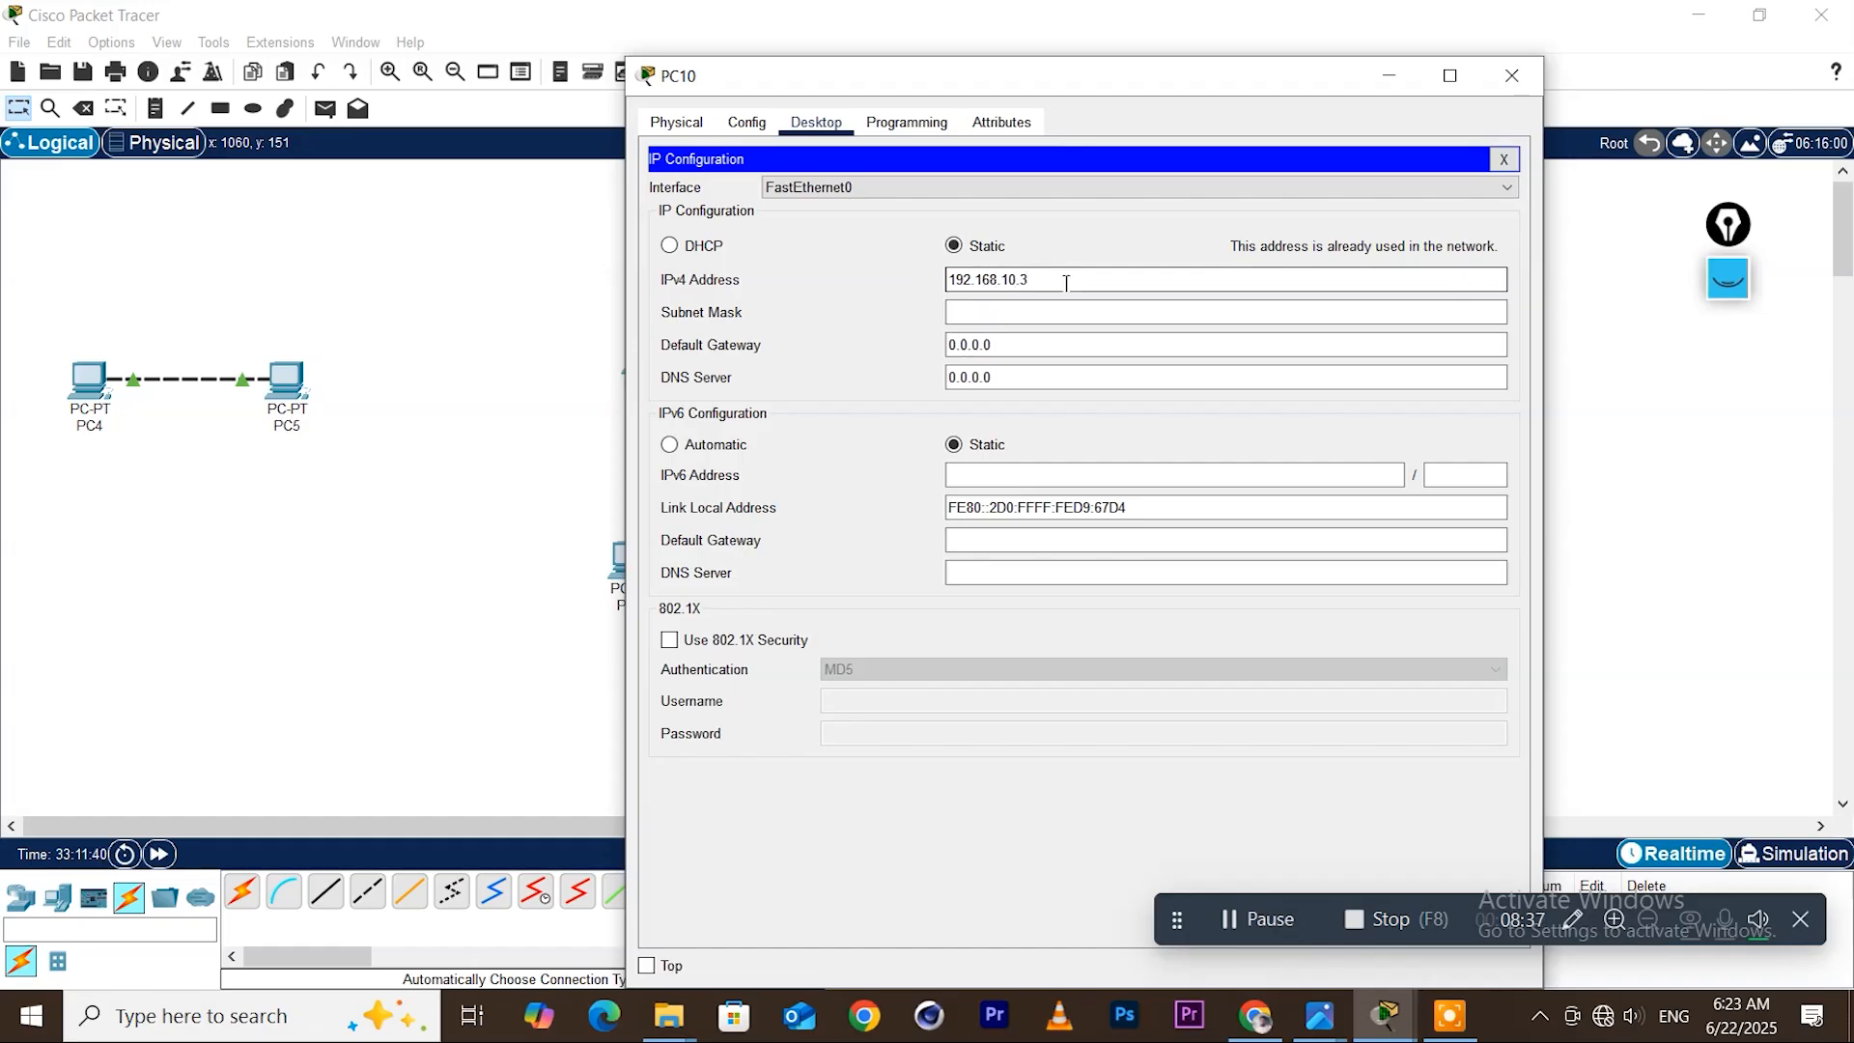
pyautogui.click(1065, 311)
pyautogui.click(1510, 75)
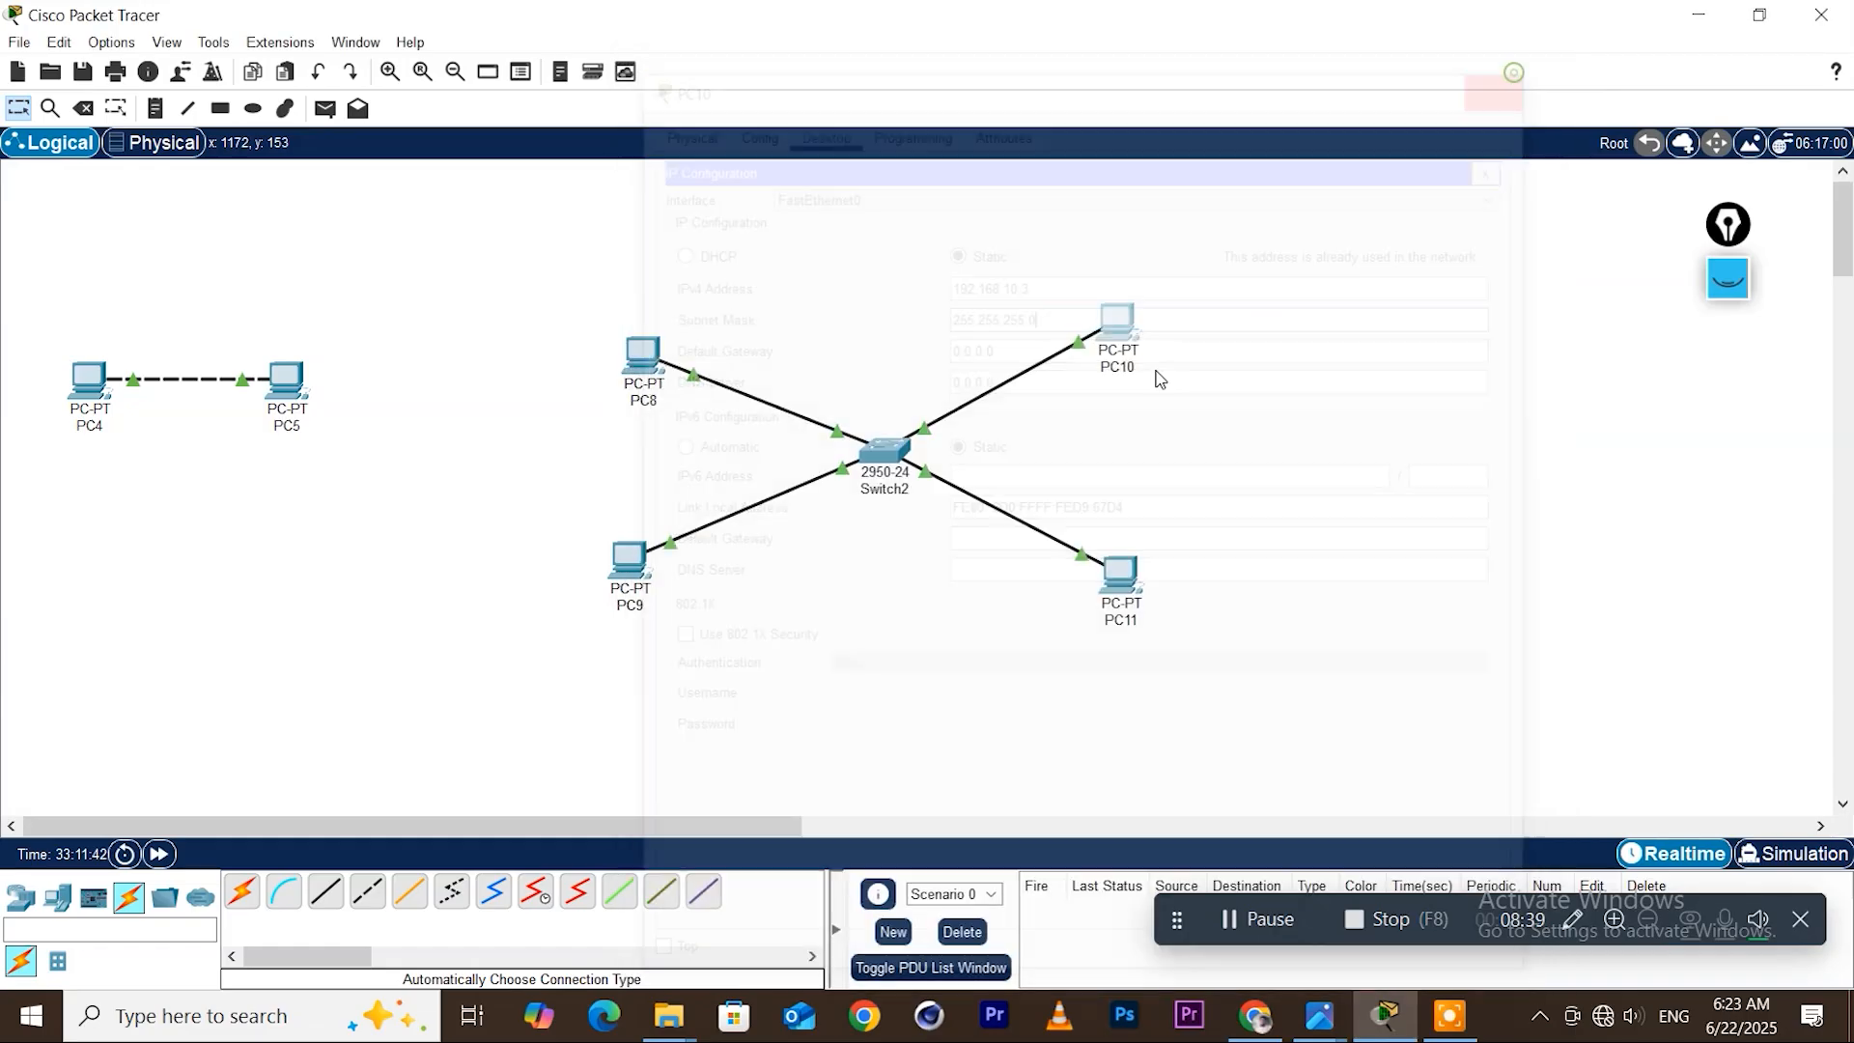
# Give PC11 the static IPv4 address 192.168.10.4 with subnet mask 255.255.255.0, and close its configuration
pyautogui.click(1116, 576)
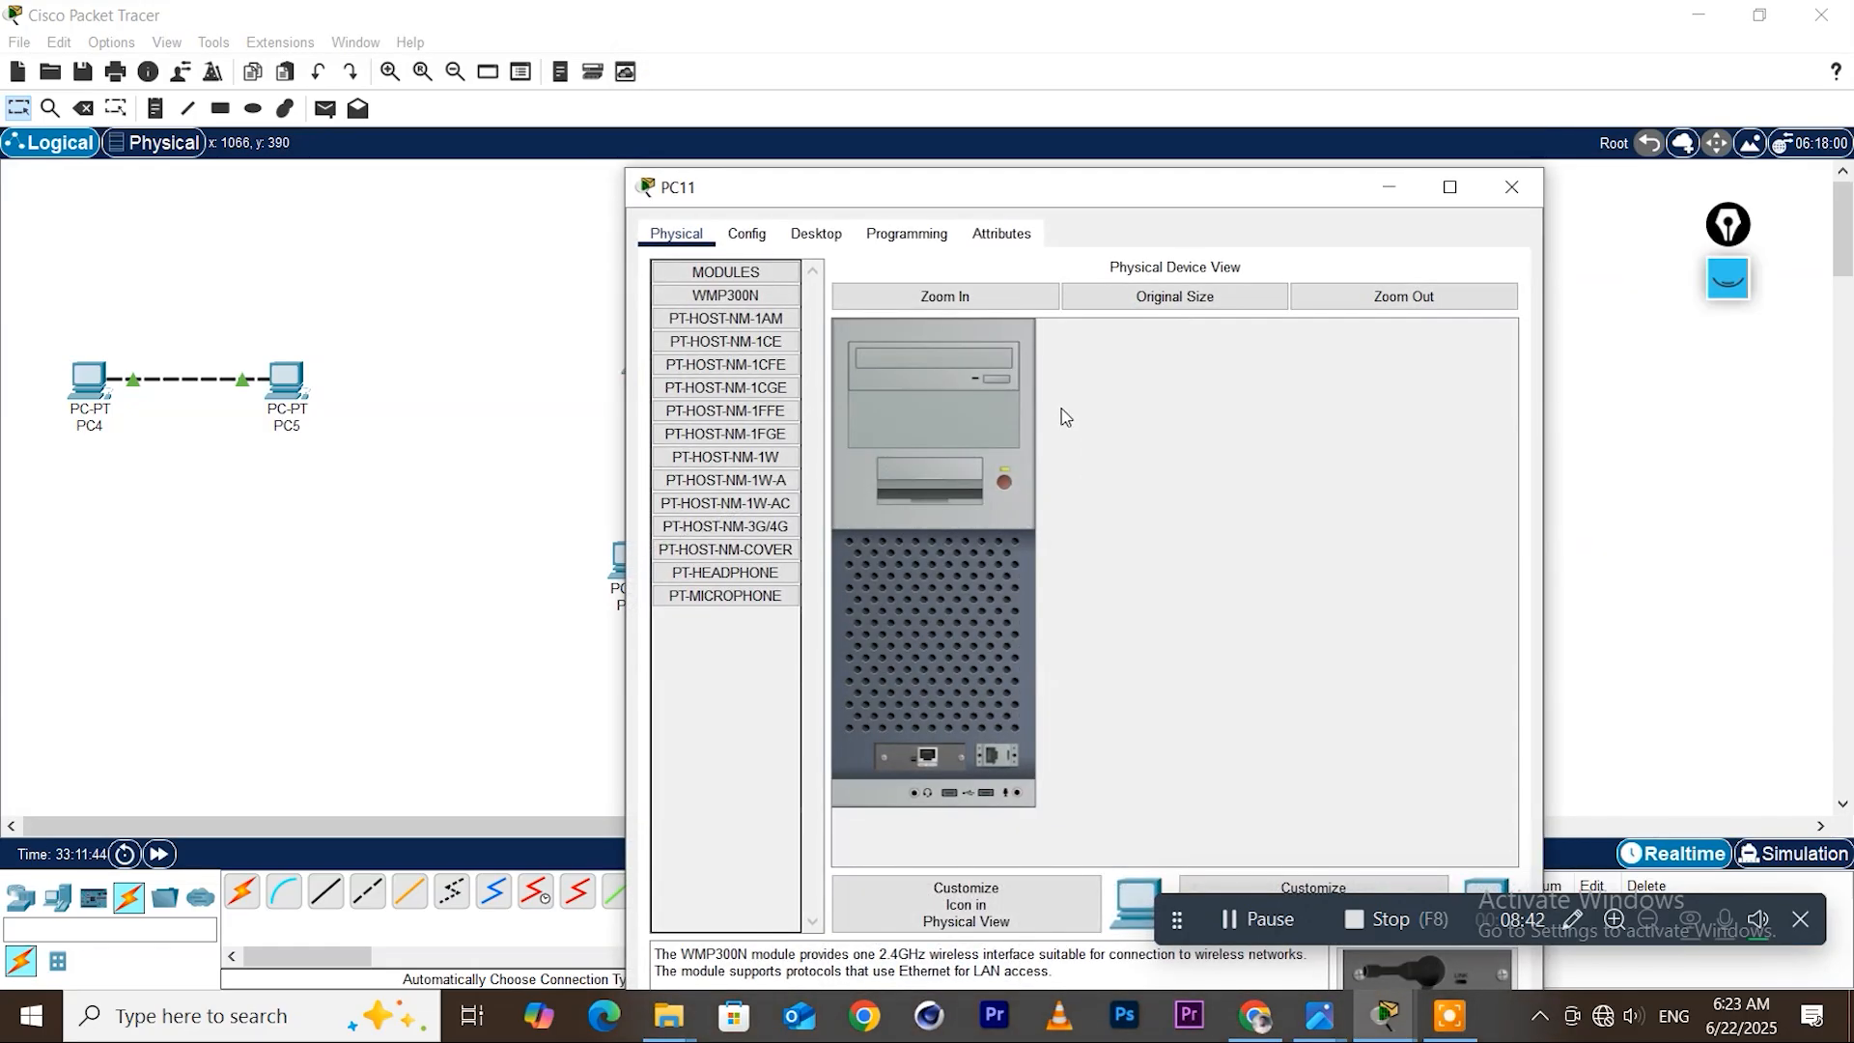
pyautogui.click(811, 231)
pyautogui.click(729, 283)
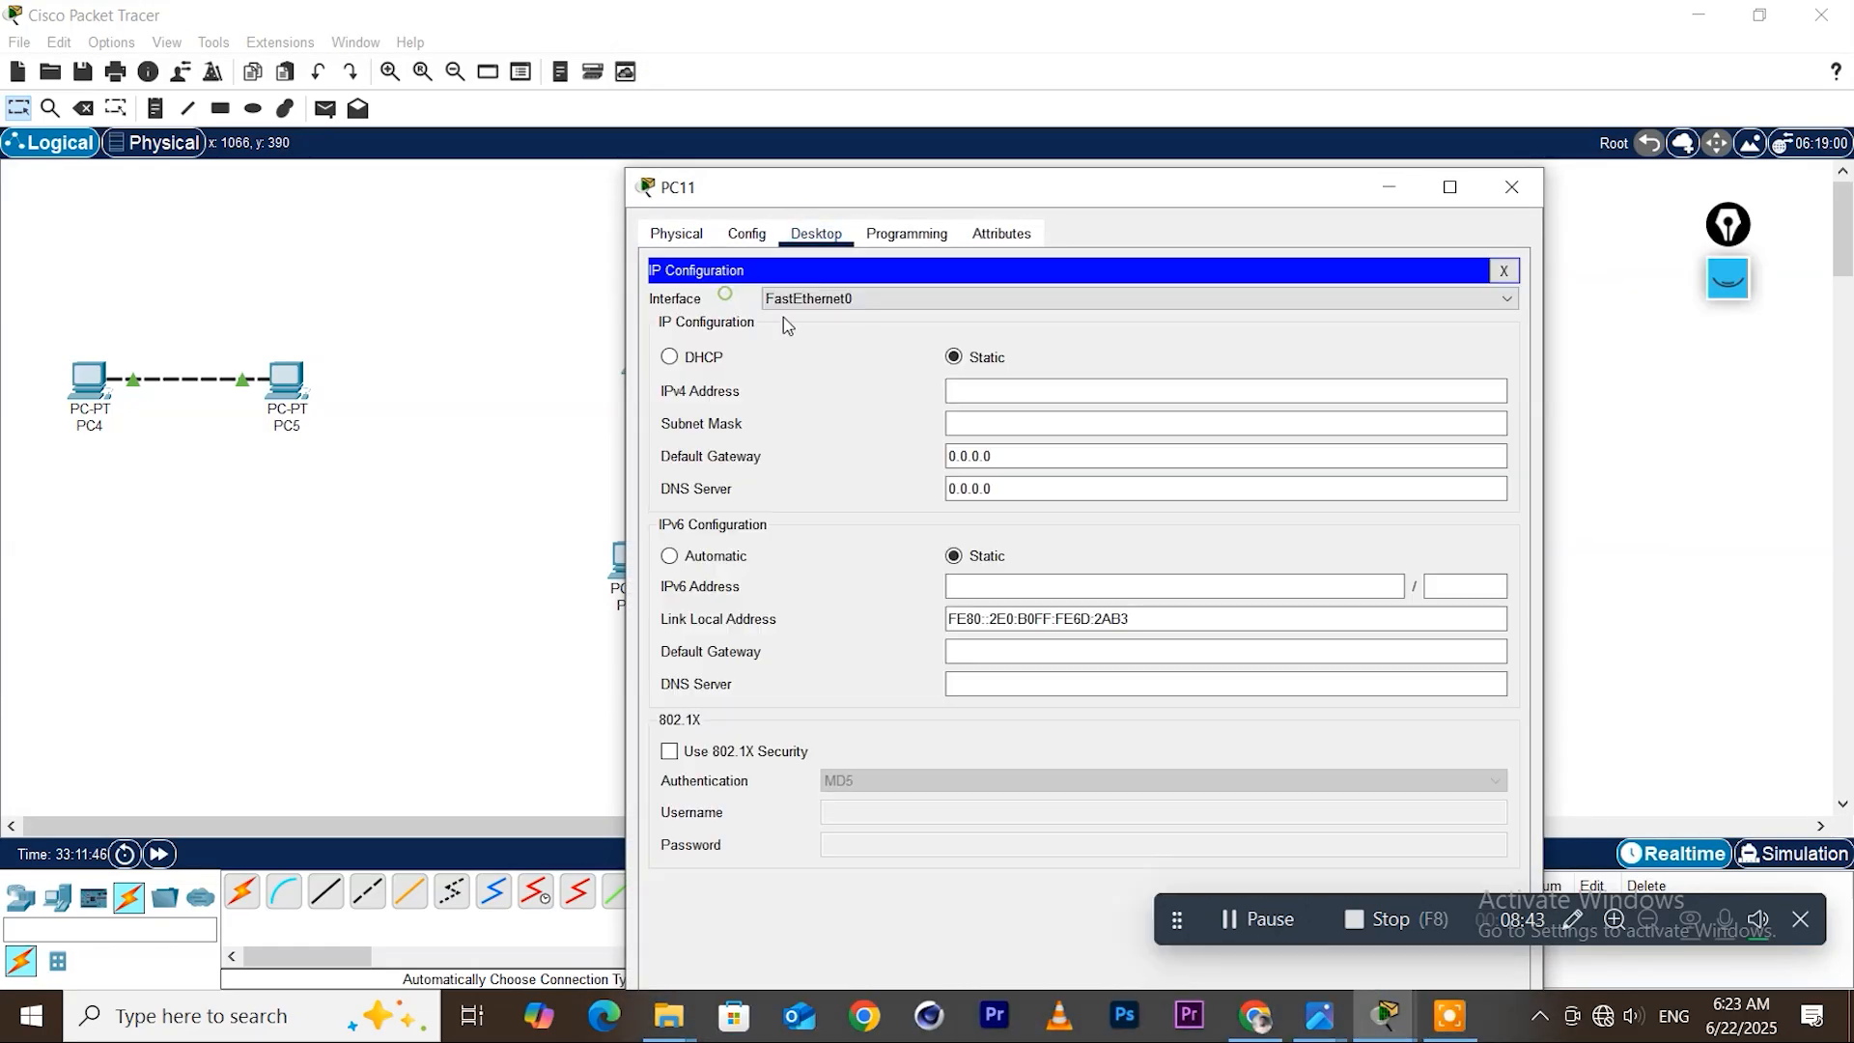
pyautogui.click(977, 389)
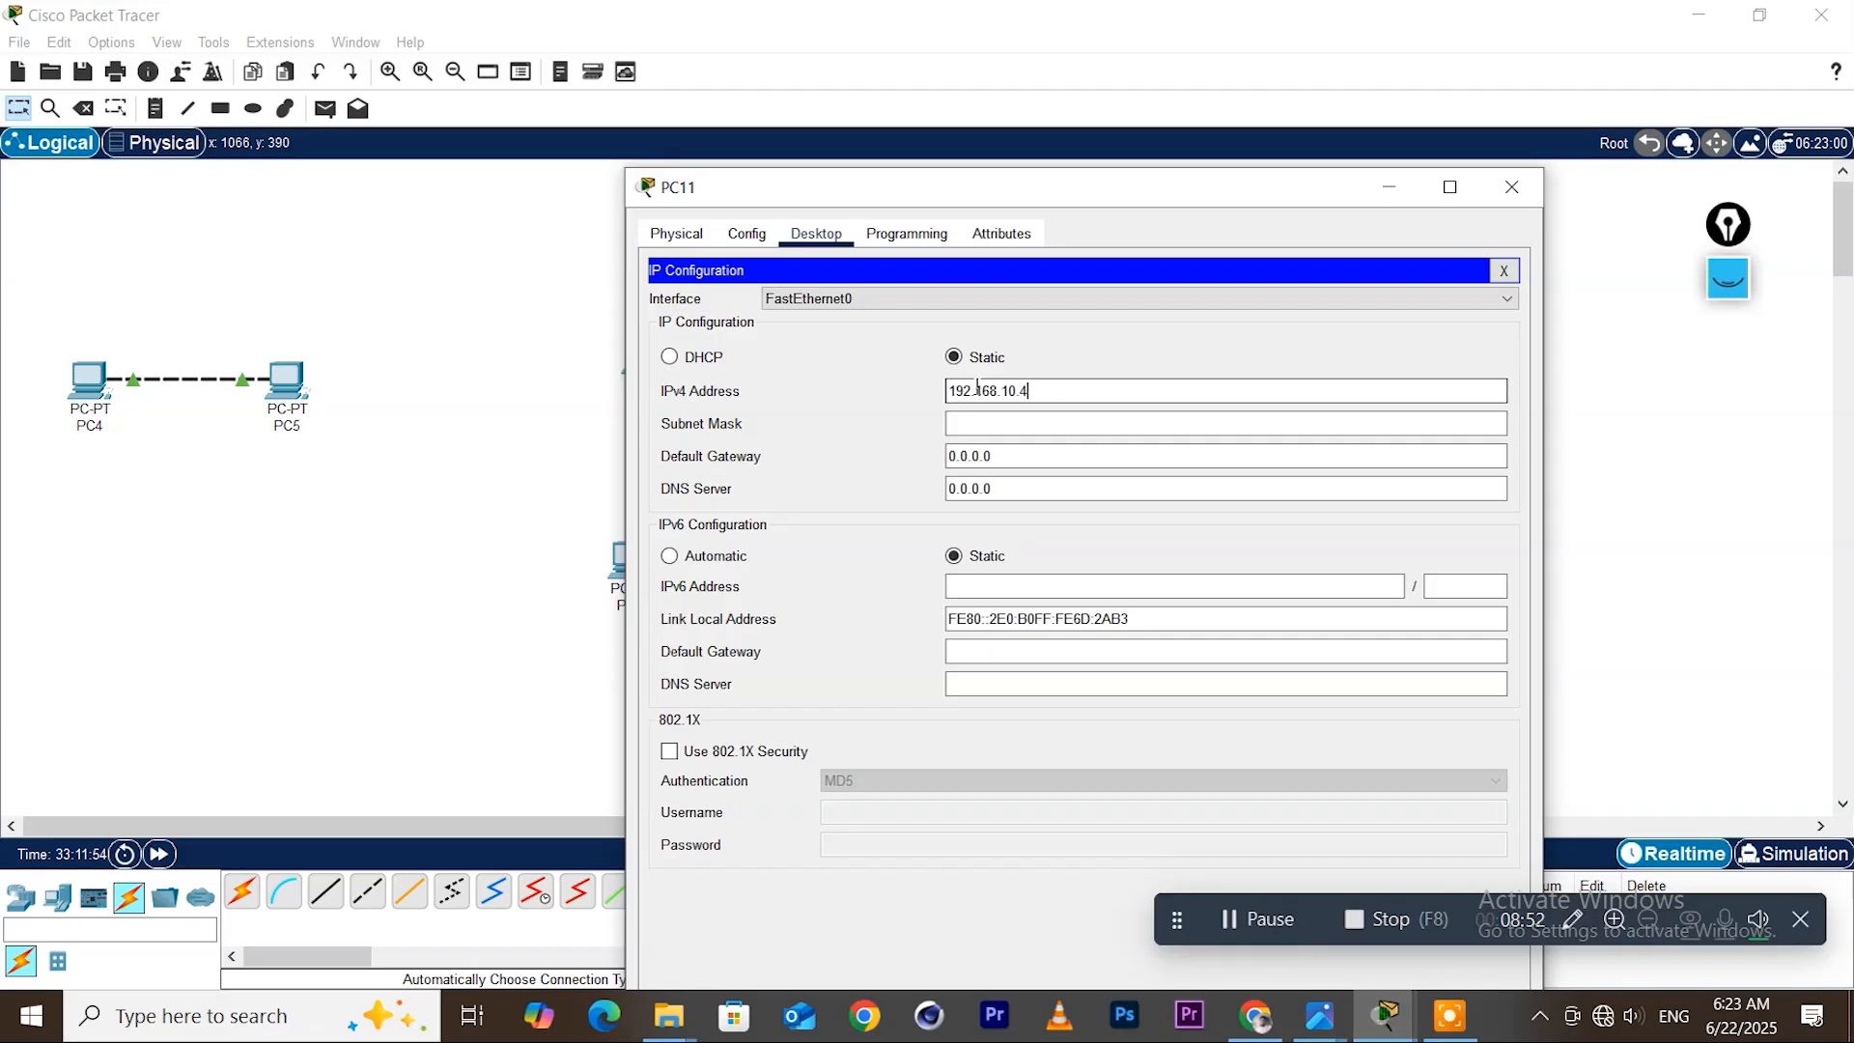
pyautogui.click(1030, 427)
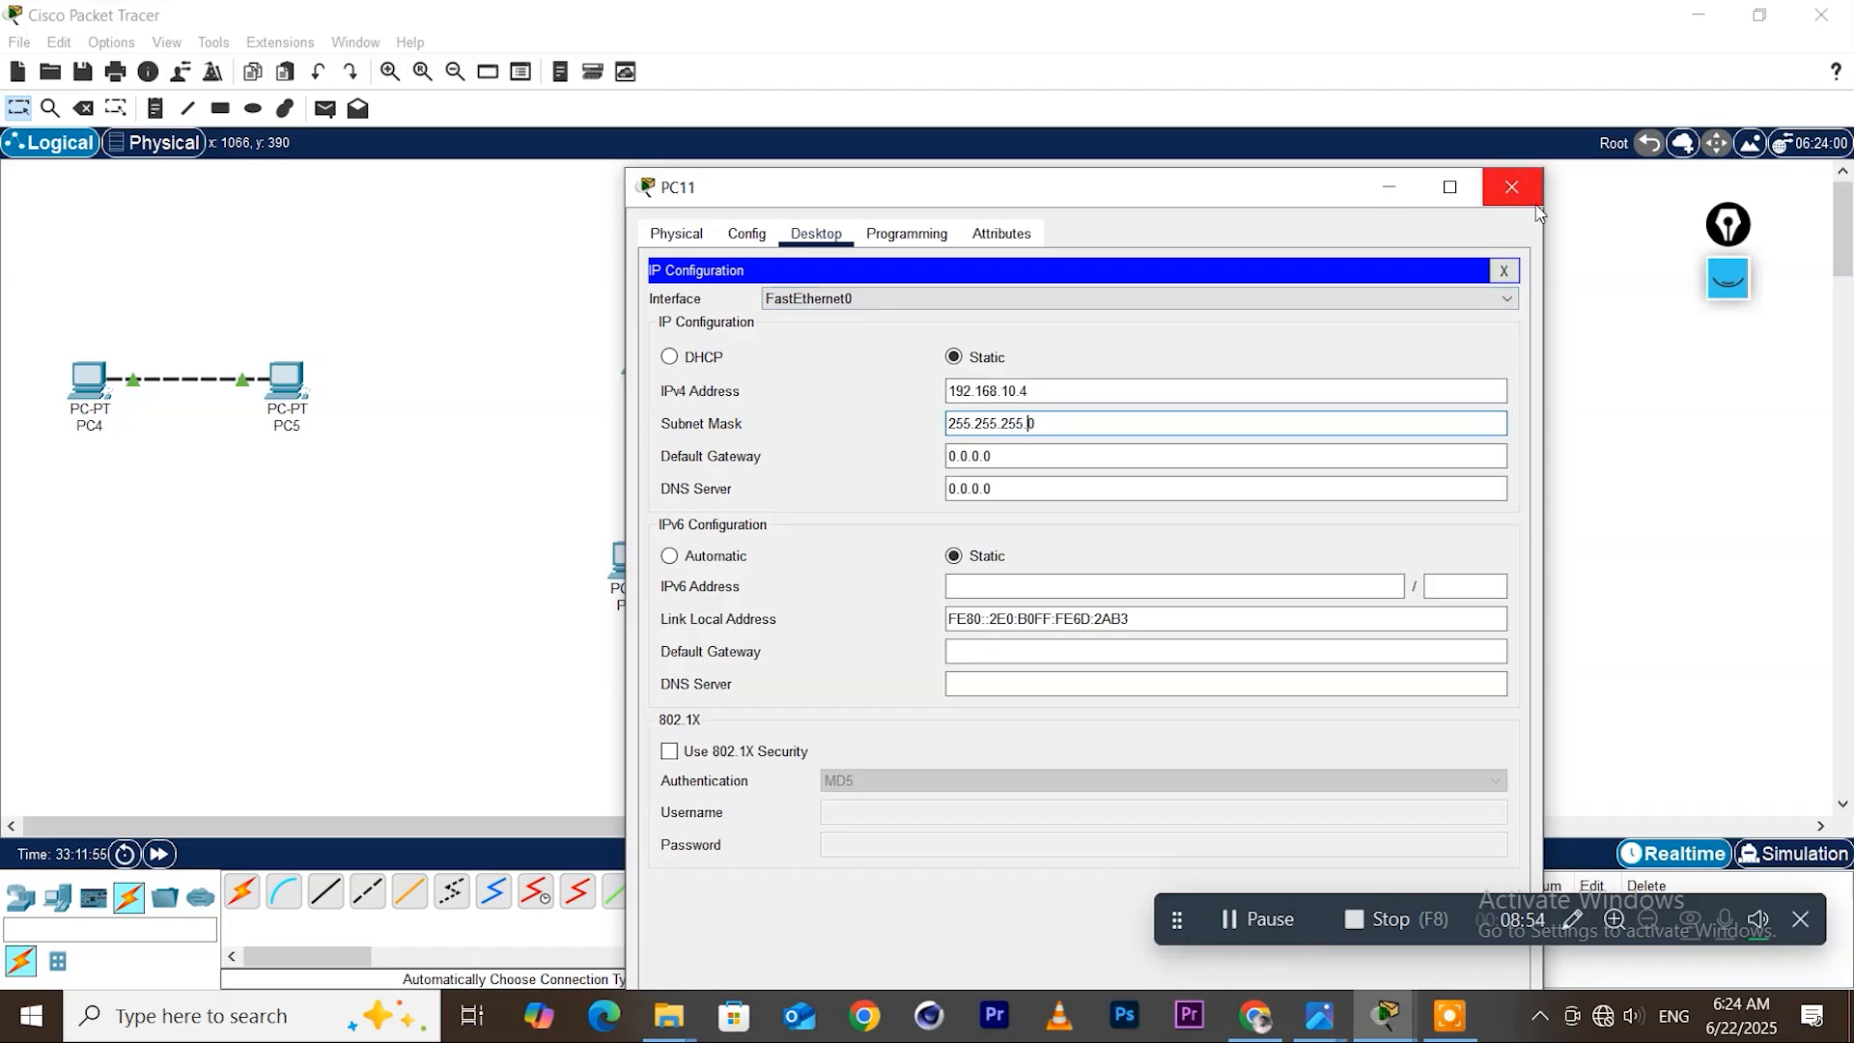
pyautogui.click(1510, 186)
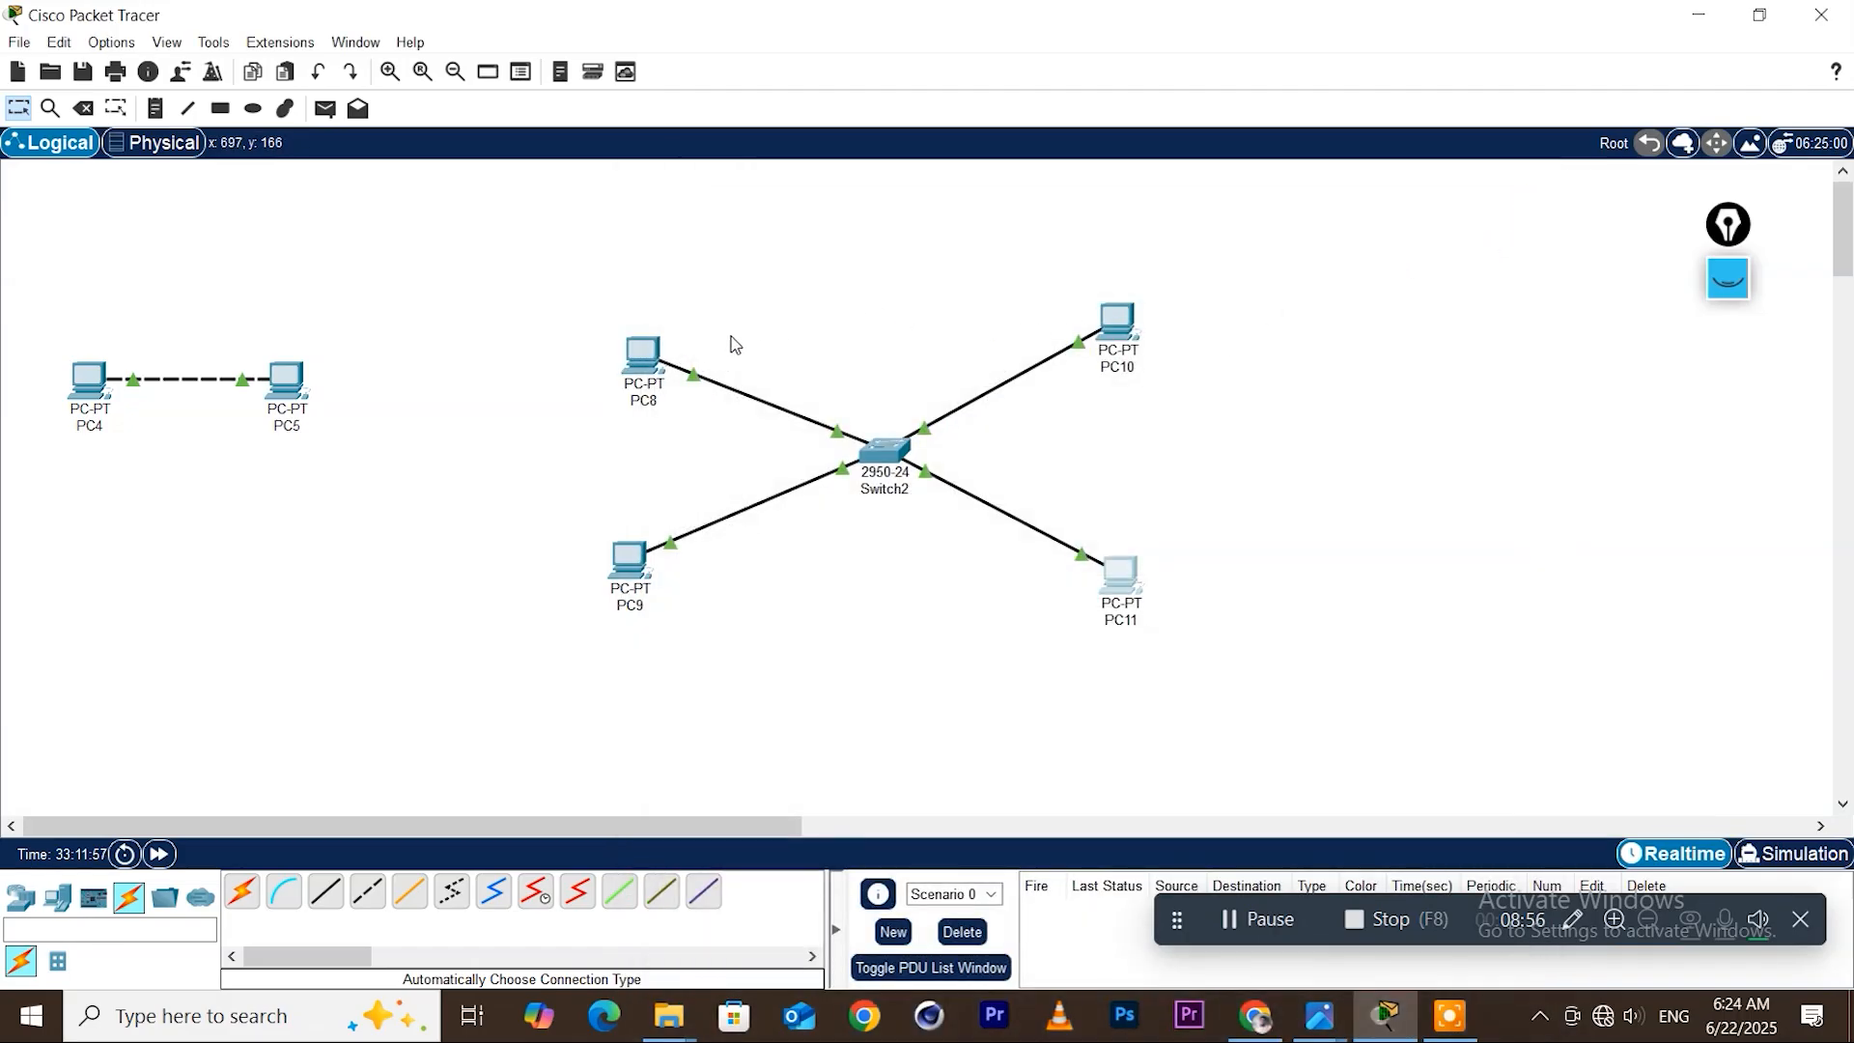
# Rearrange PC8, PC9, PC10 and PC11 into a roughly symmetrical rectangle around the switch
pyautogui.moveTo(649, 357); pyautogui.dragTo(627, 330)
pyautogui.moveTo(645, 549); pyautogui.dragTo(616, 515)
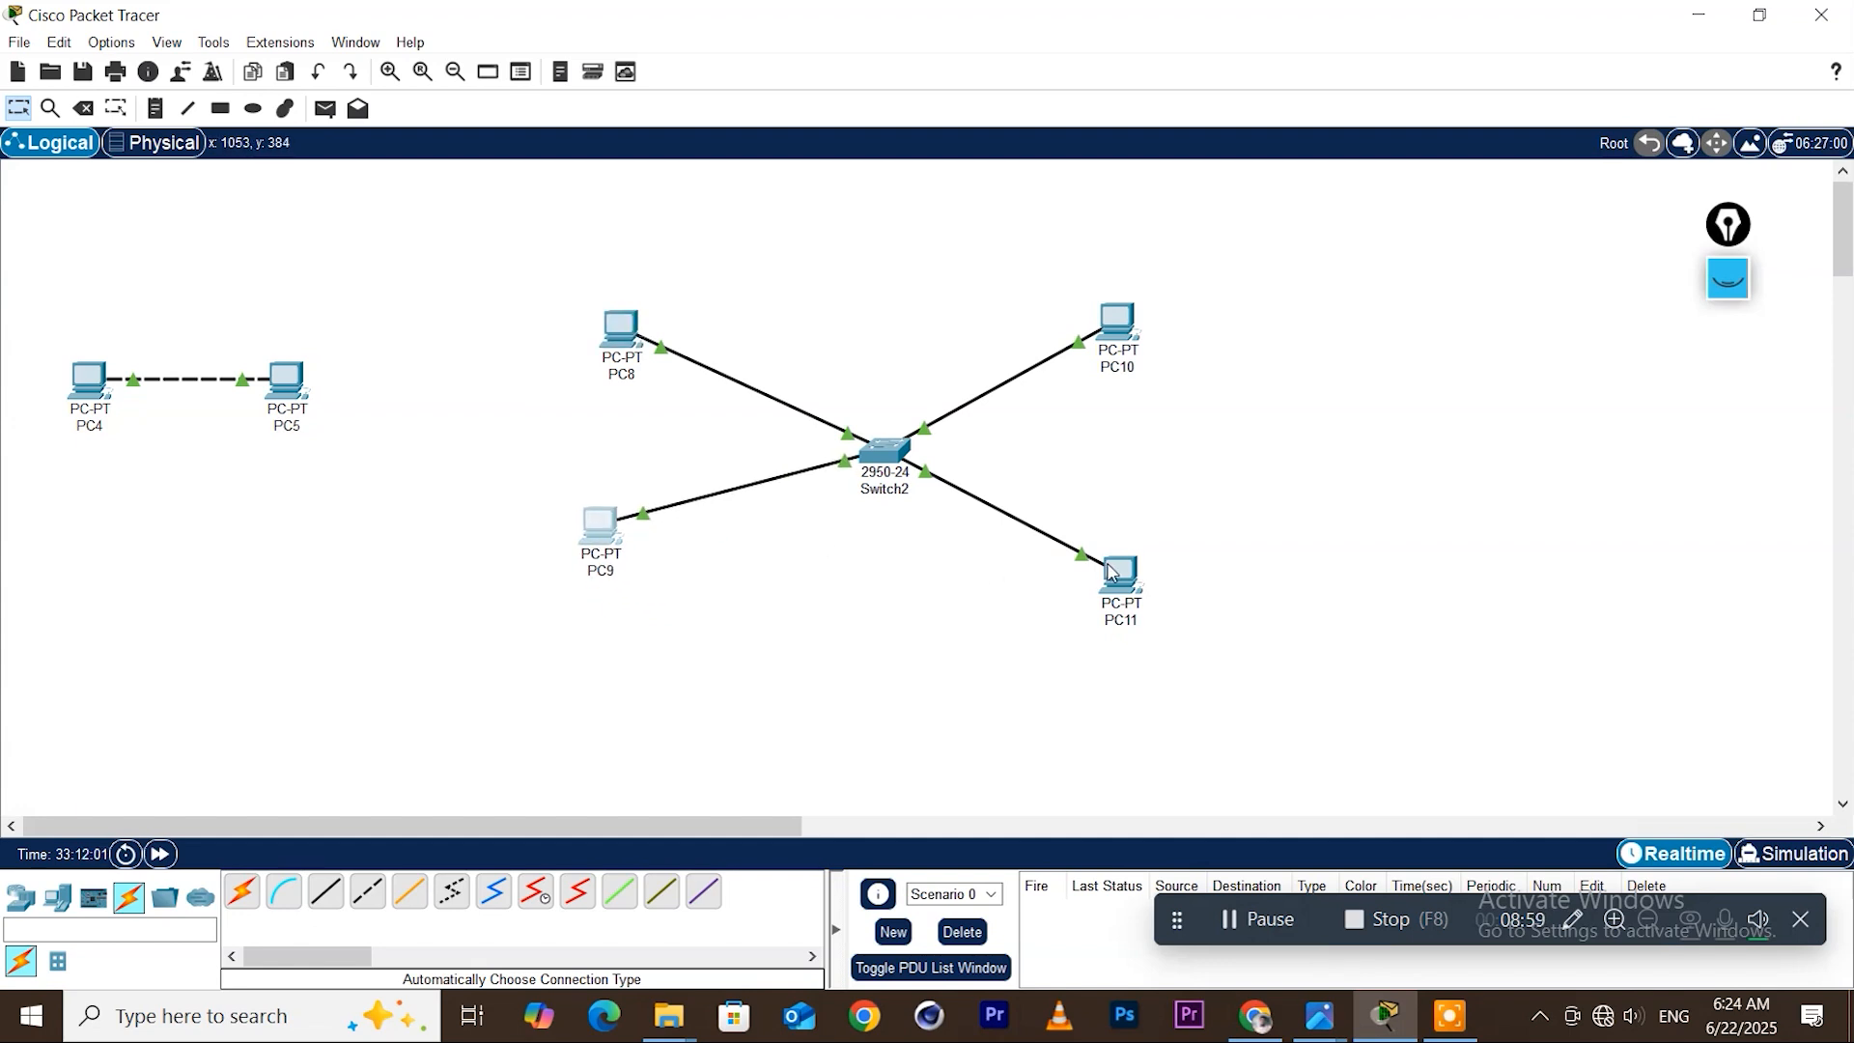
pyautogui.moveTo(1120, 576); pyautogui.dragTo(1130, 541)
pyautogui.moveTo(1124, 330); pyautogui.dragTo(1136, 355)
pyautogui.moveTo(629, 329); pyautogui.dragTo(611, 349)
pyautogui.moveTo(604, 528); pyautogui.dragTo(608, 545)
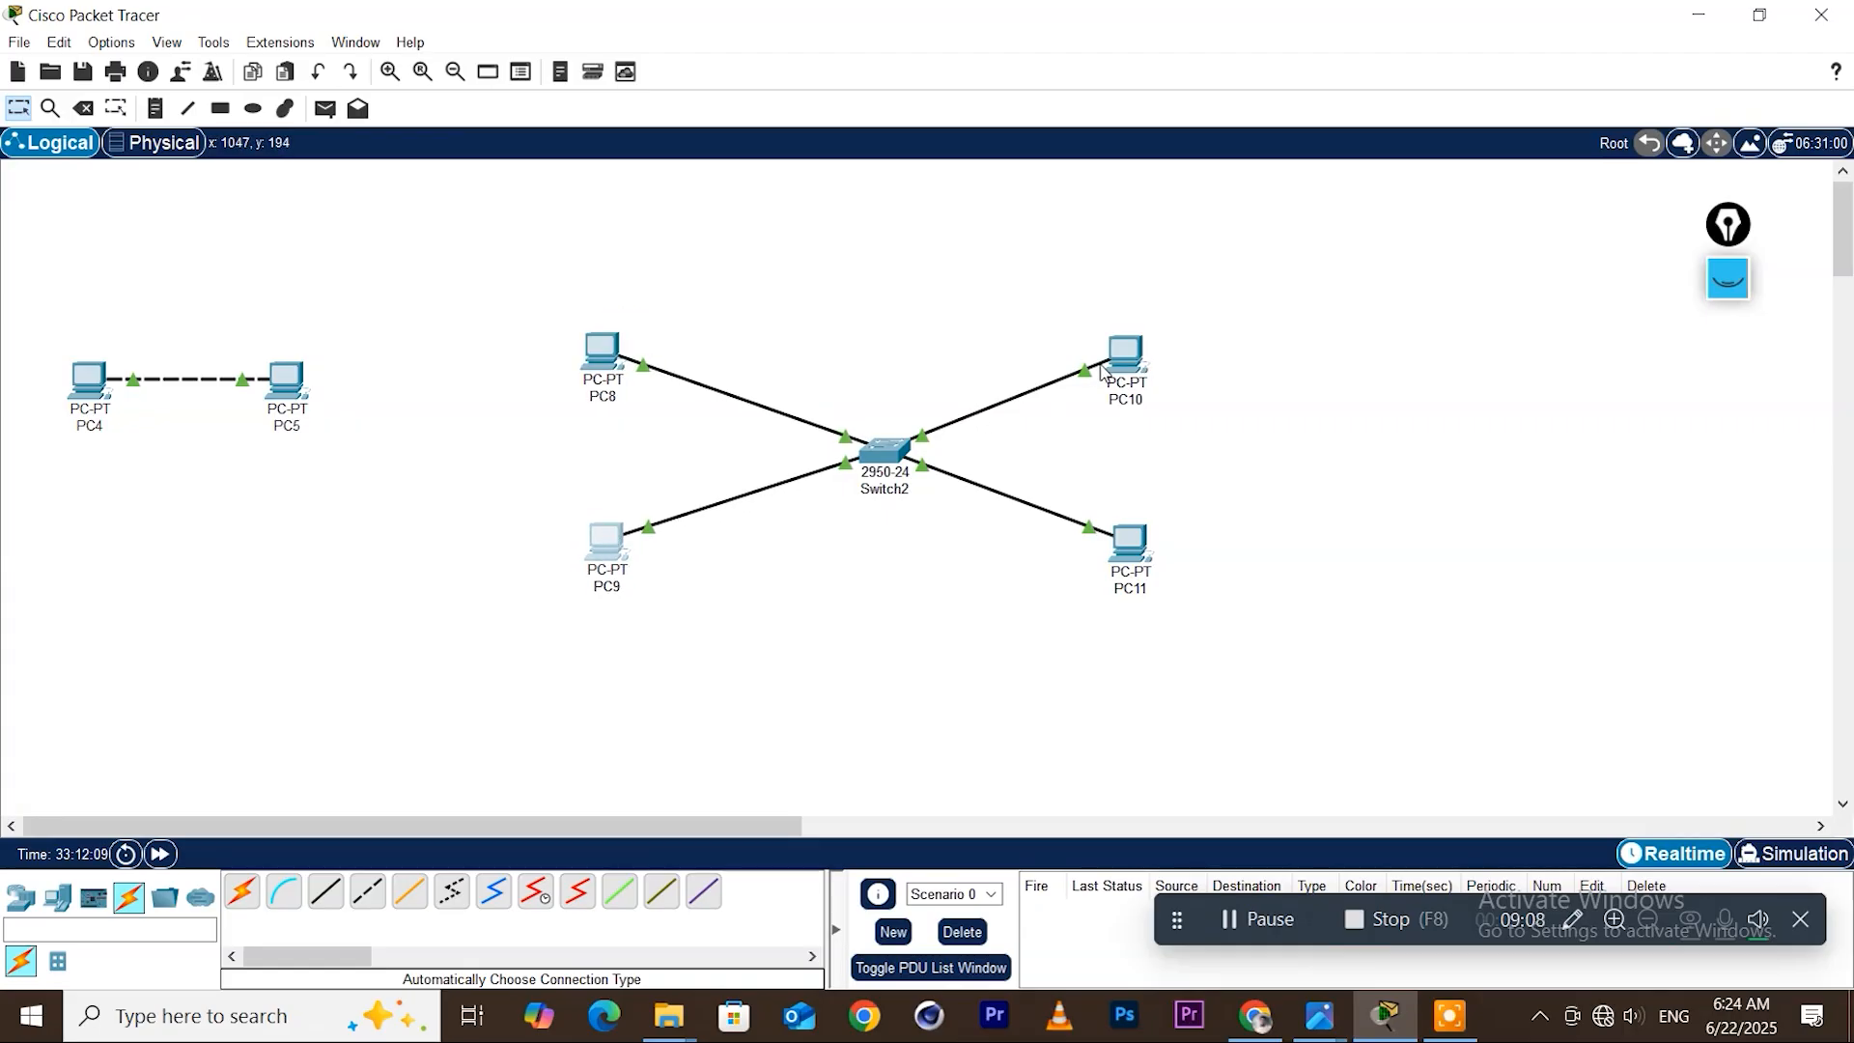
# Place a note reading 192.168.10.1 just below PC8
pyautogui.moveTo(593, 370)
pyautogui.click(155, 107)
pyautogui.click(543, 433)
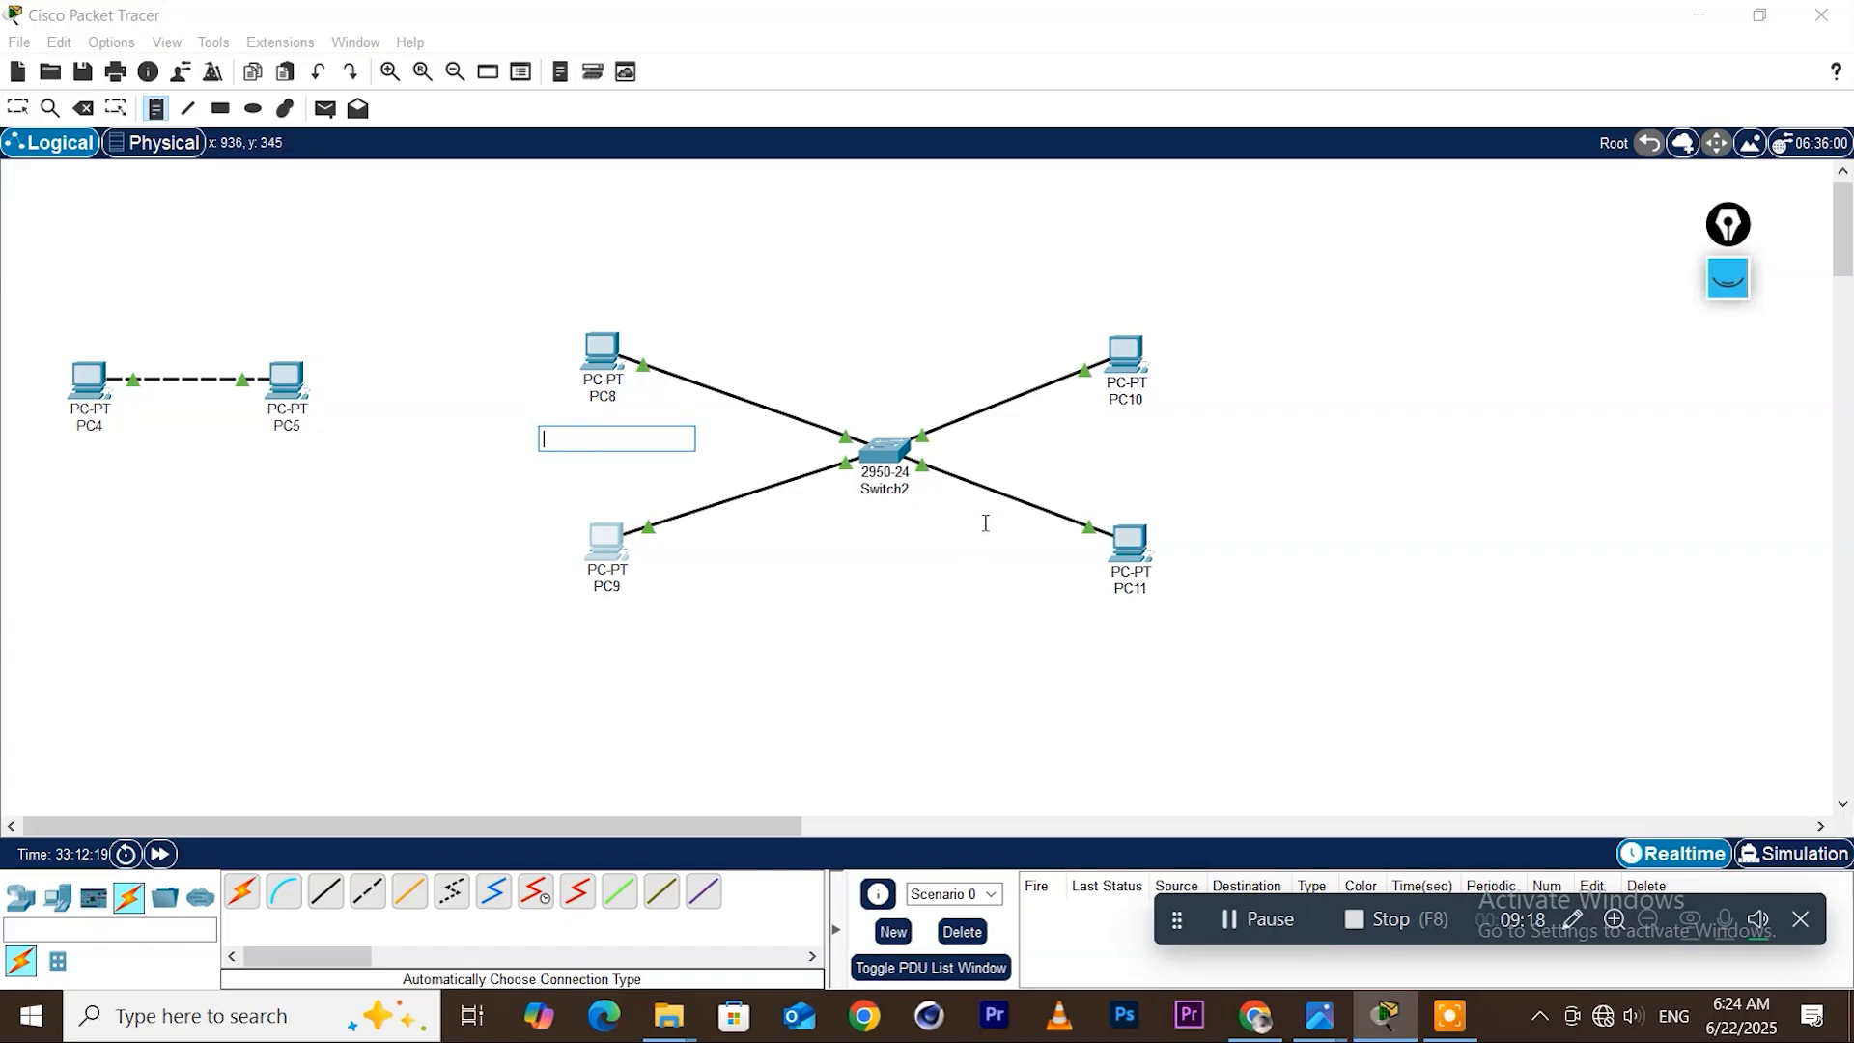
pyautogui.write('192.168.10.1')
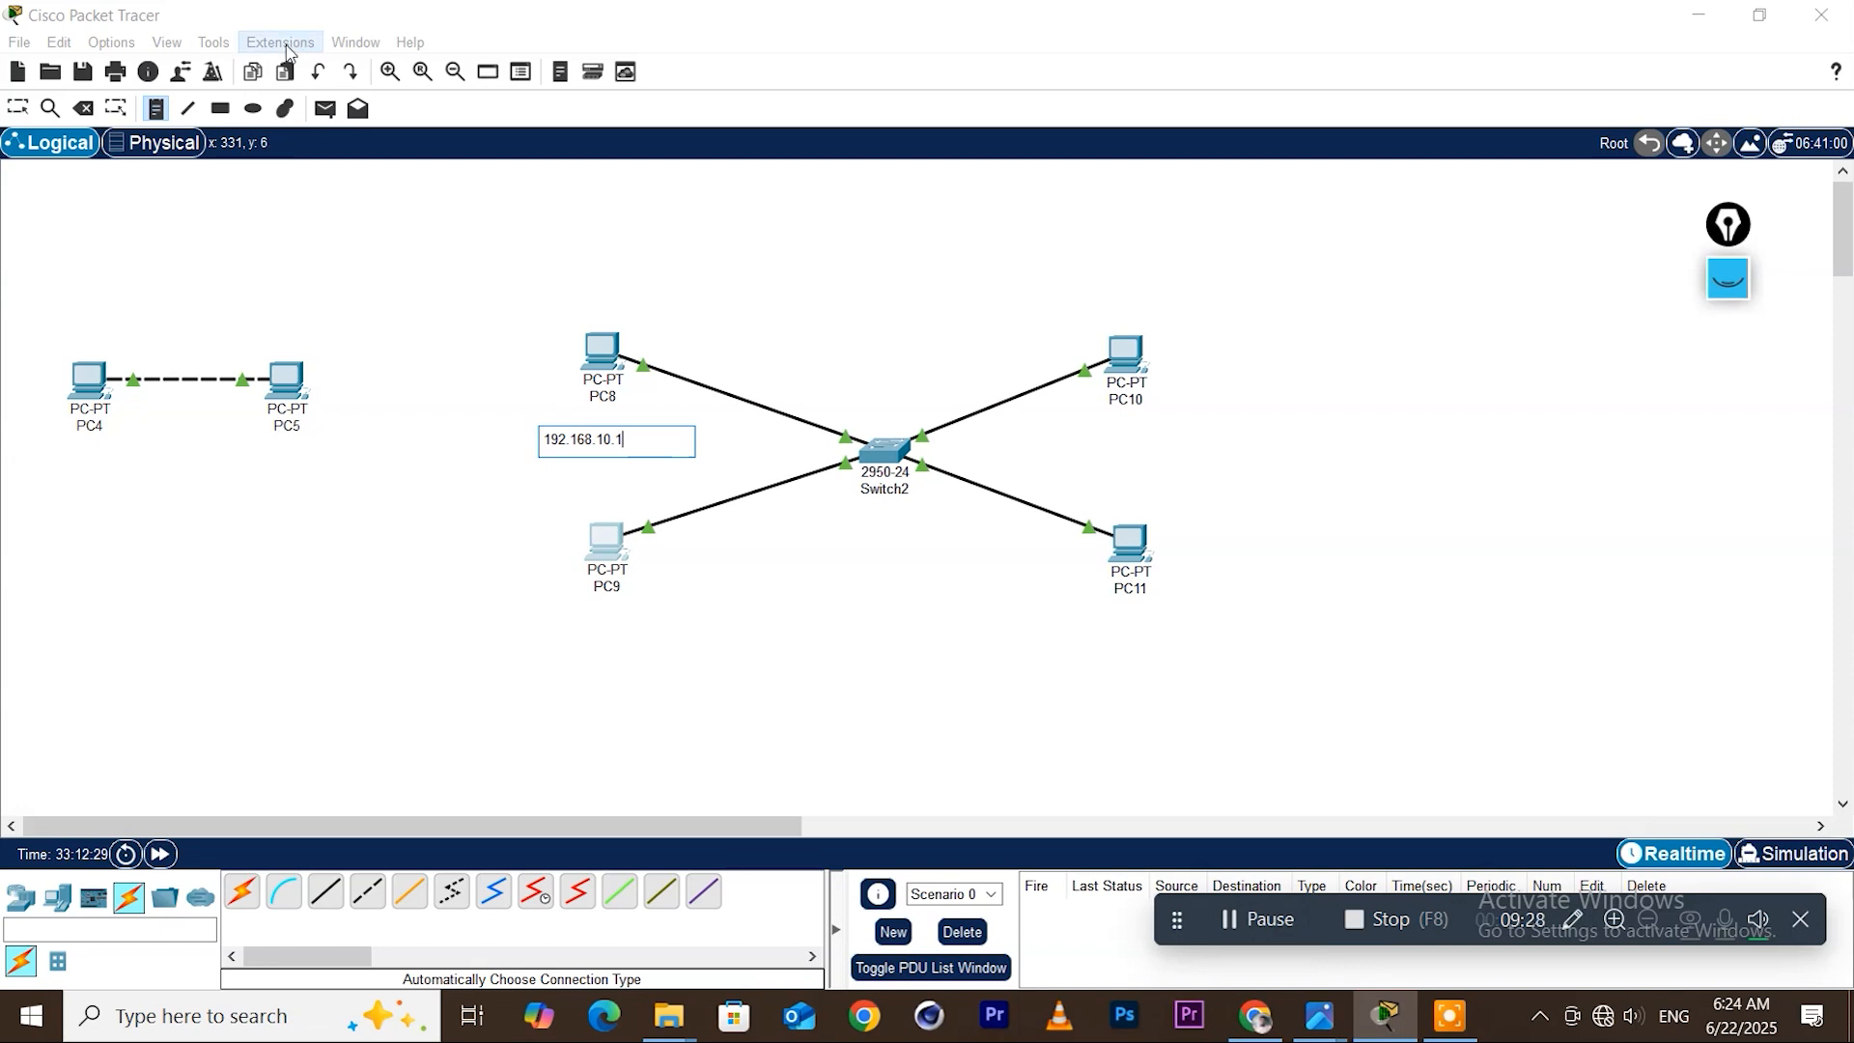
pyautogui.doubleClick(597, 446)
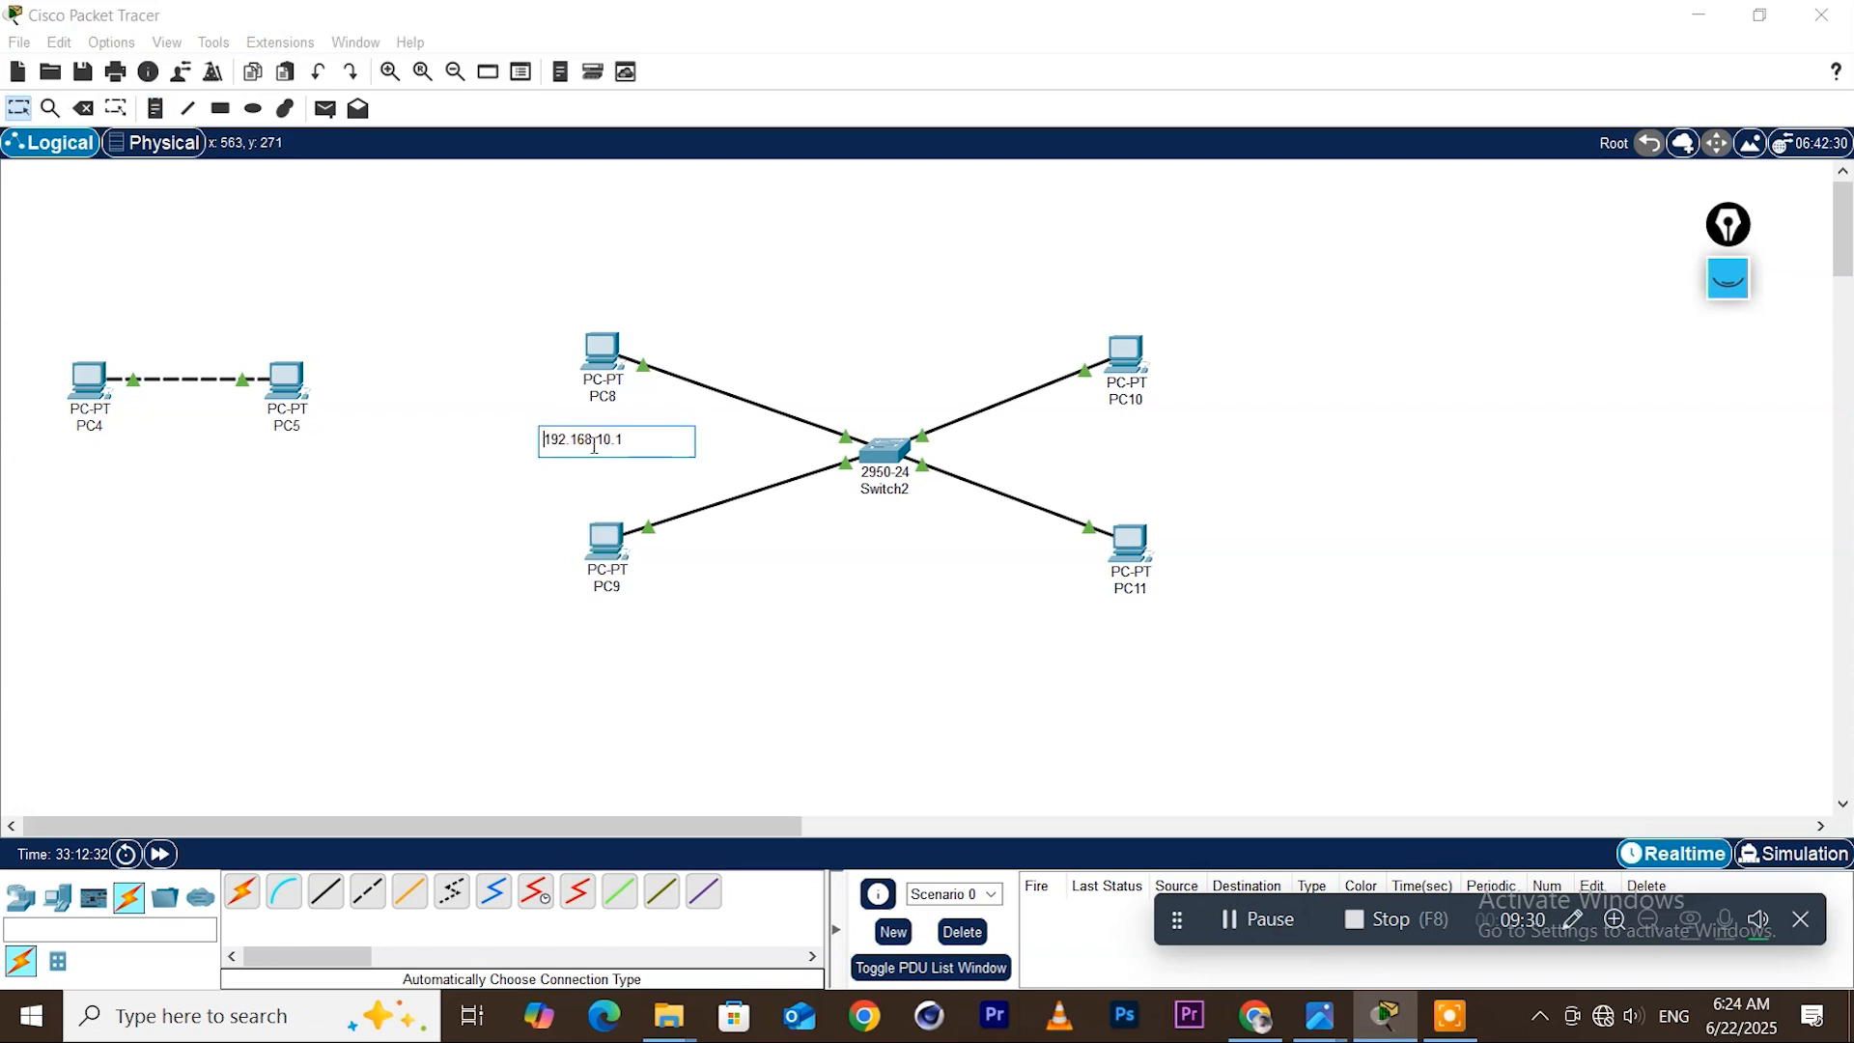
pyautogui.click(1106, 450)
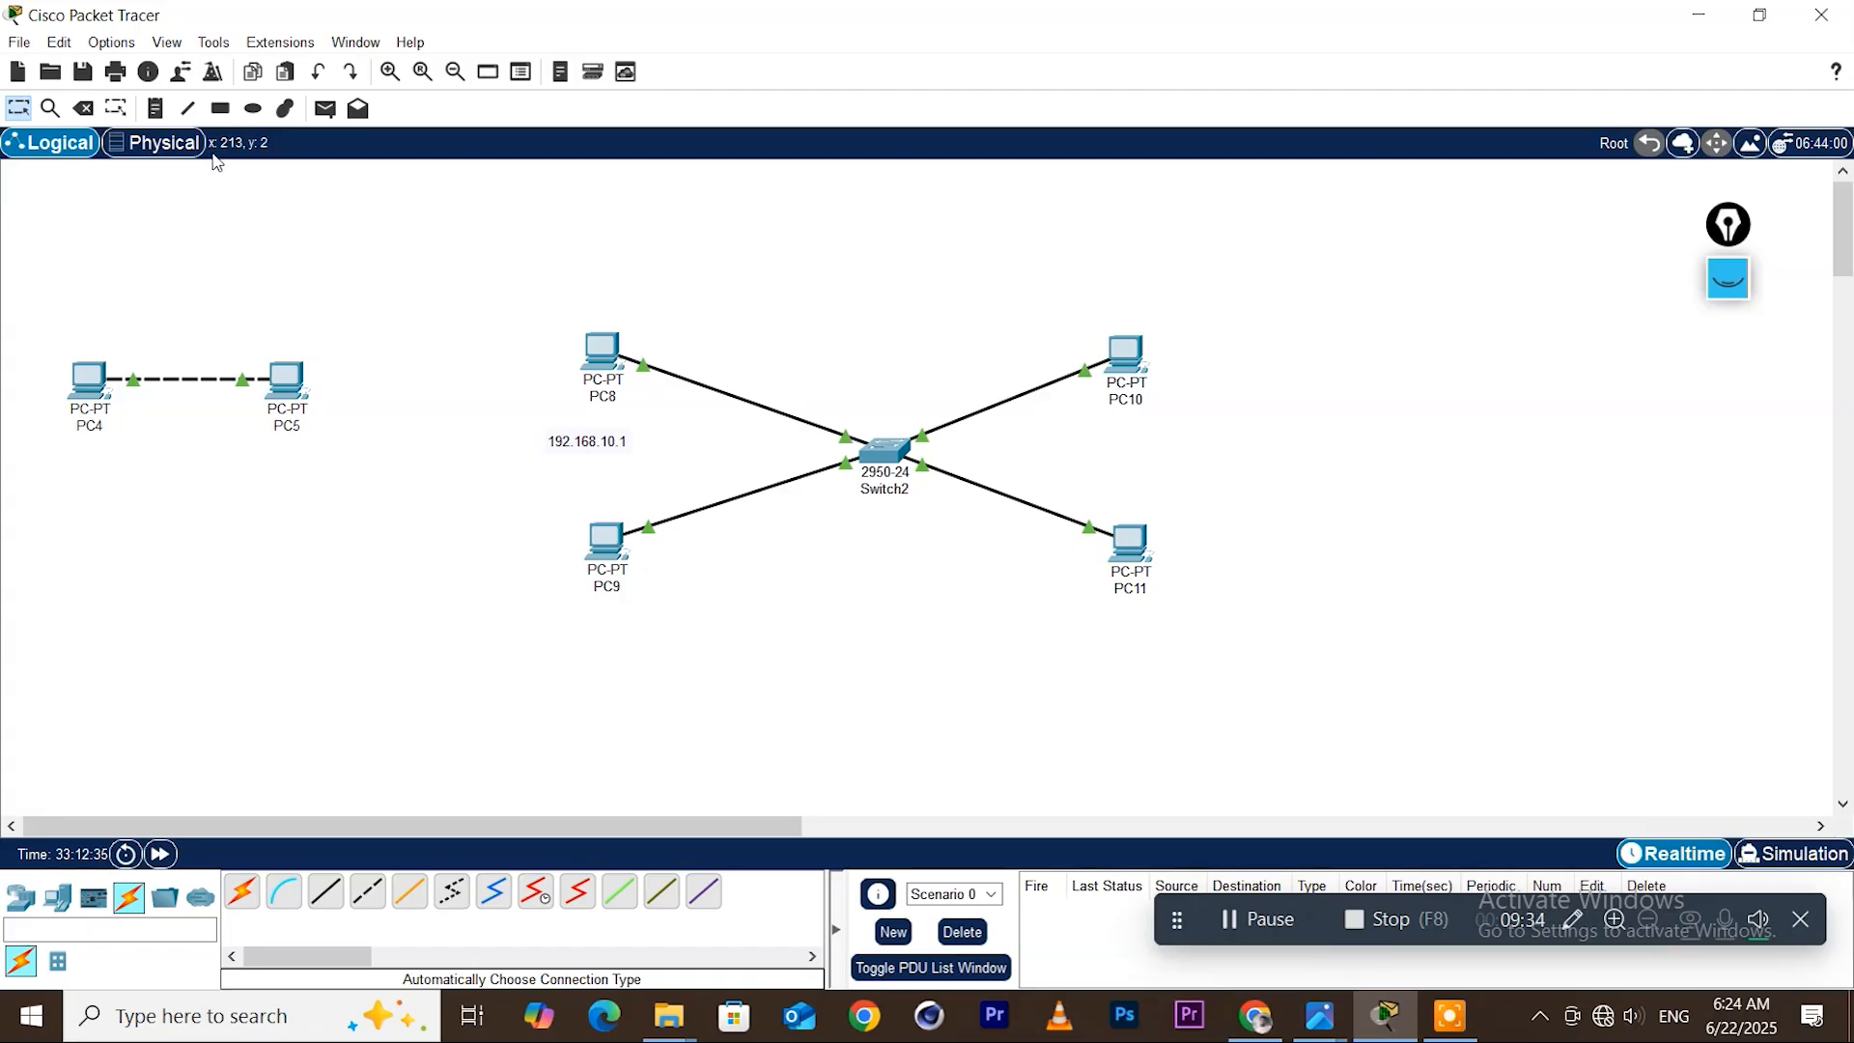
# Place a note reading 192.168.10.3 below PC10 and nudge it slightly up and to the right
pyautogui.click(155, 107)
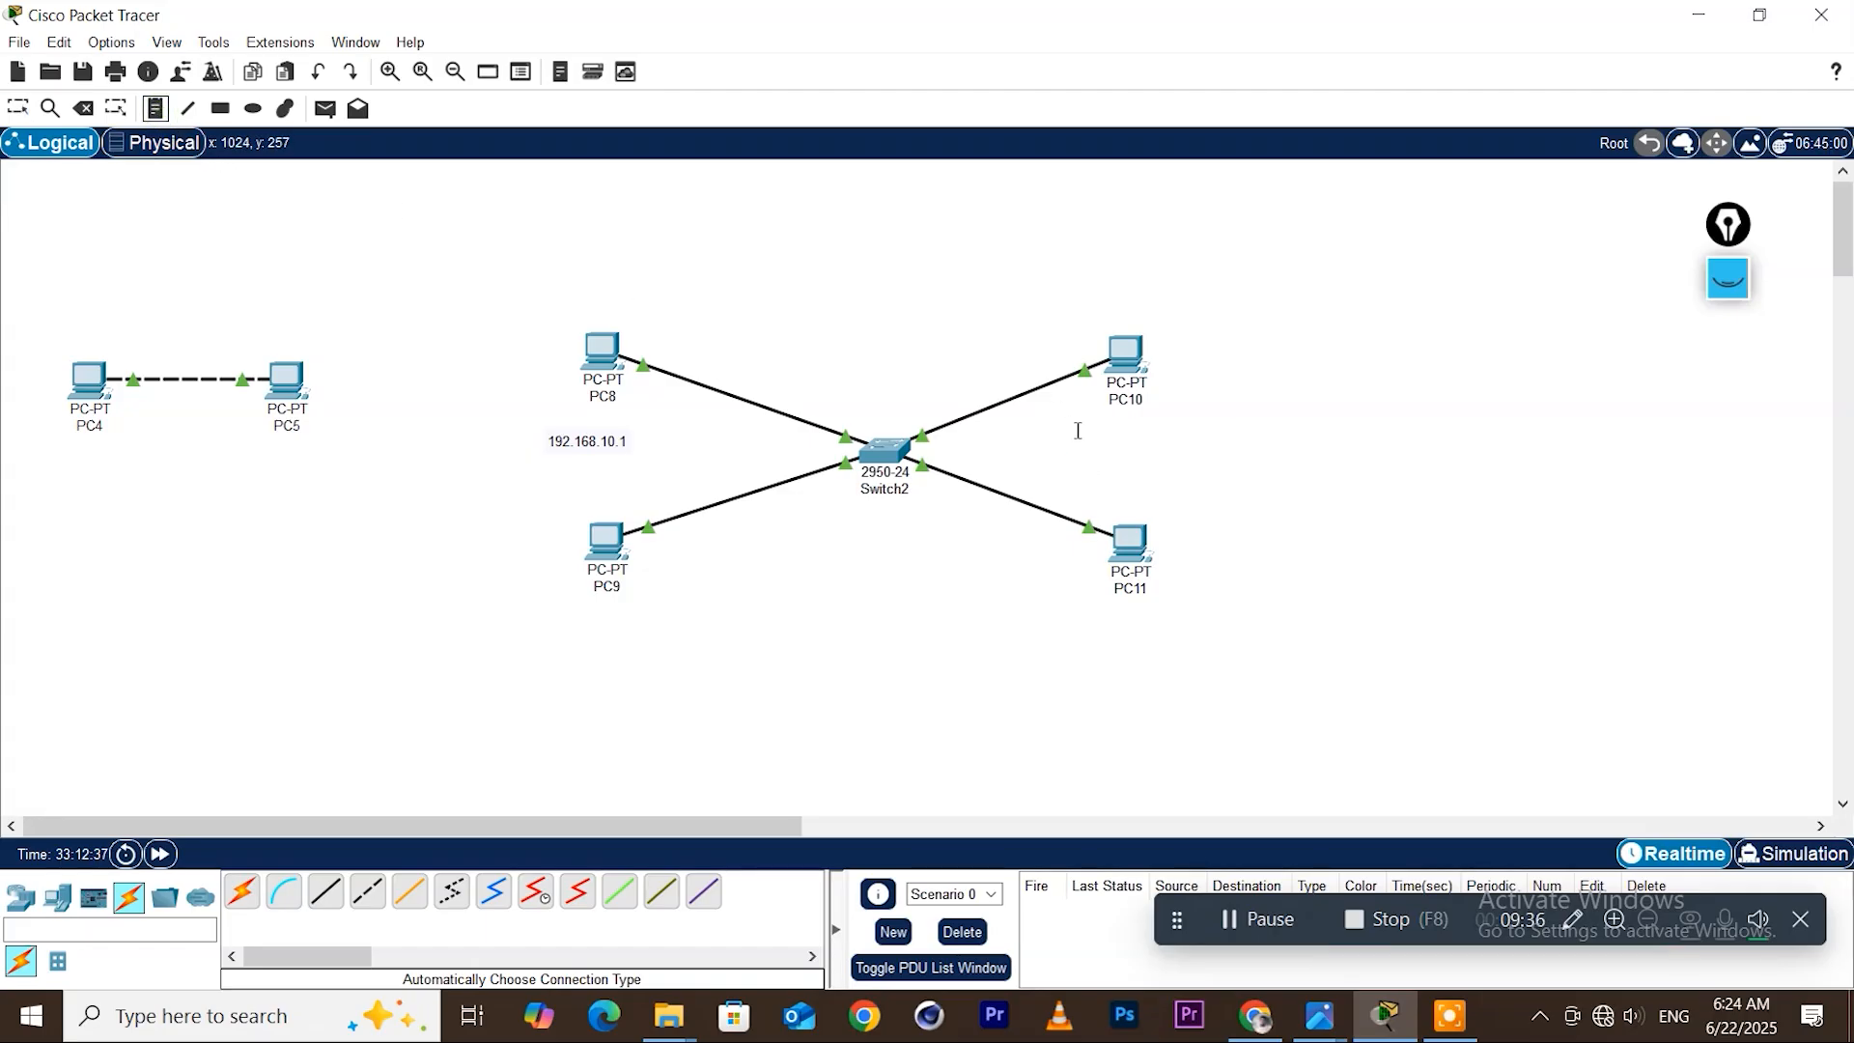
pyautogui.click(1079, 431)
pyautogui.write('19')
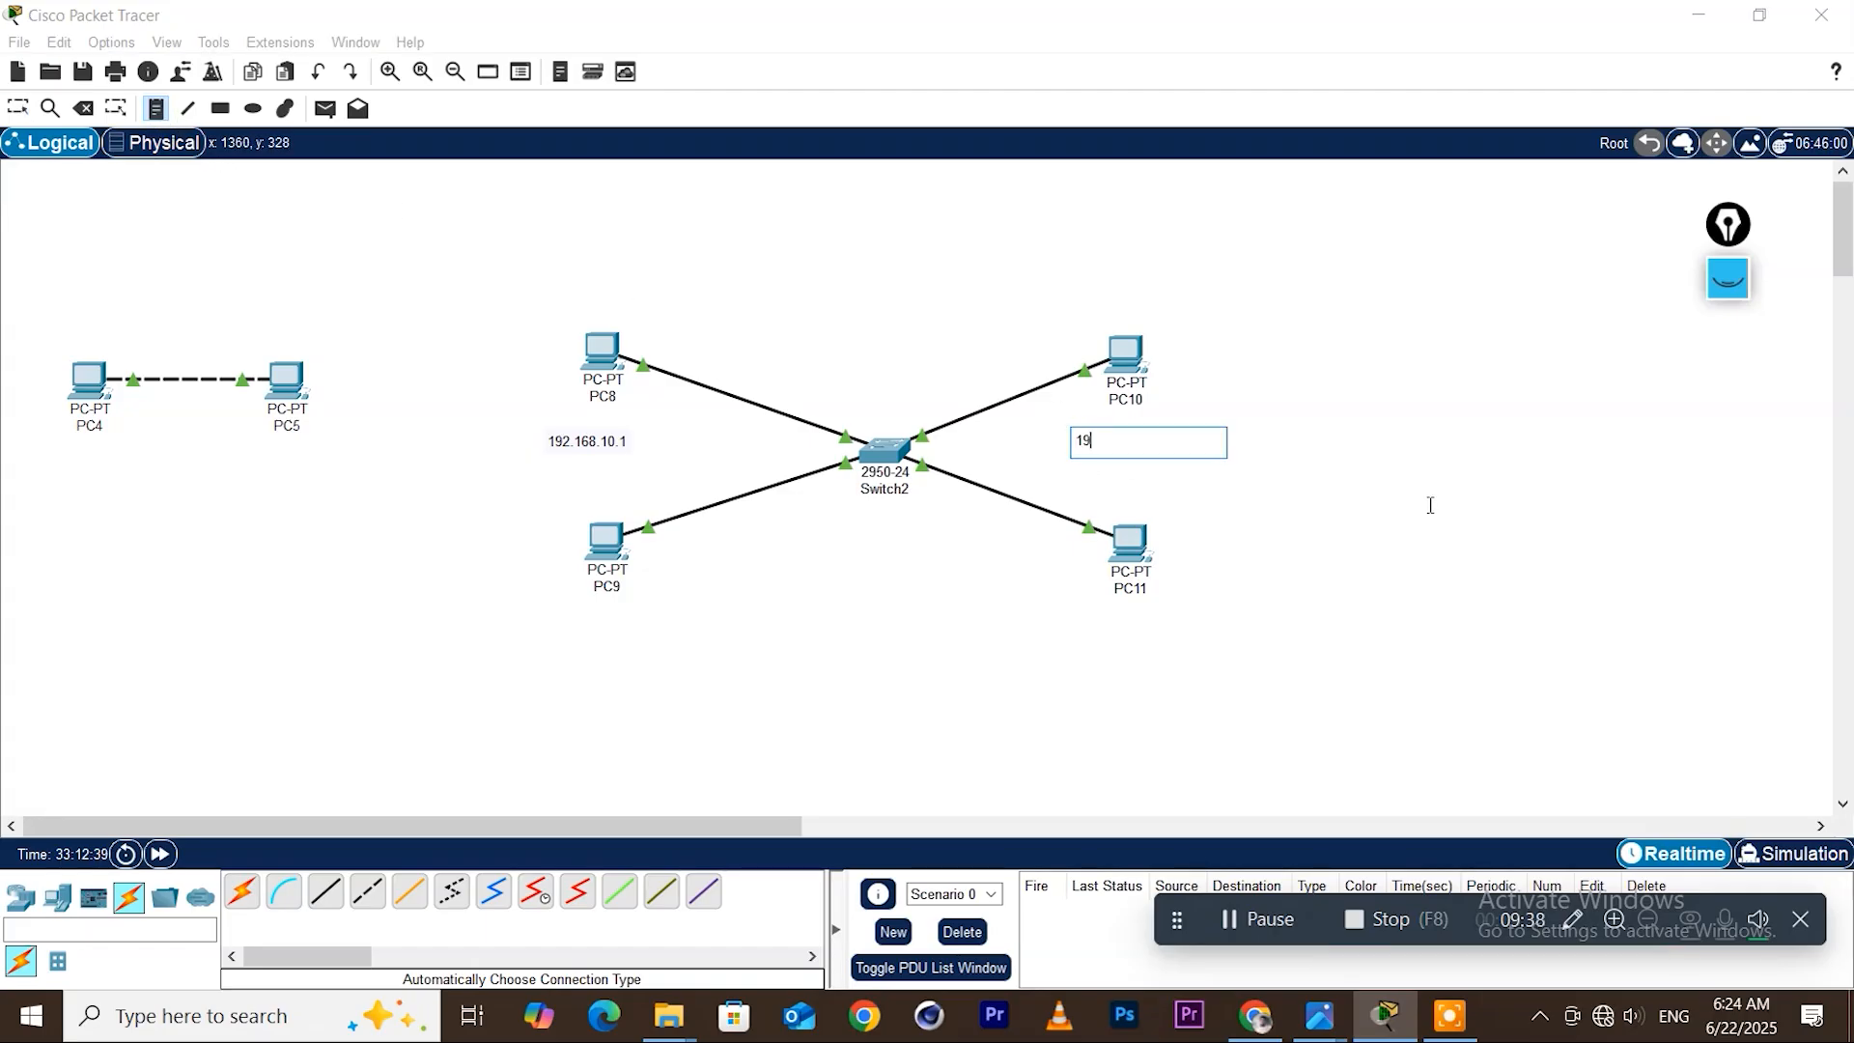
pyautogui.write('2.168.10.3')
pyautogui.click(18, 107)
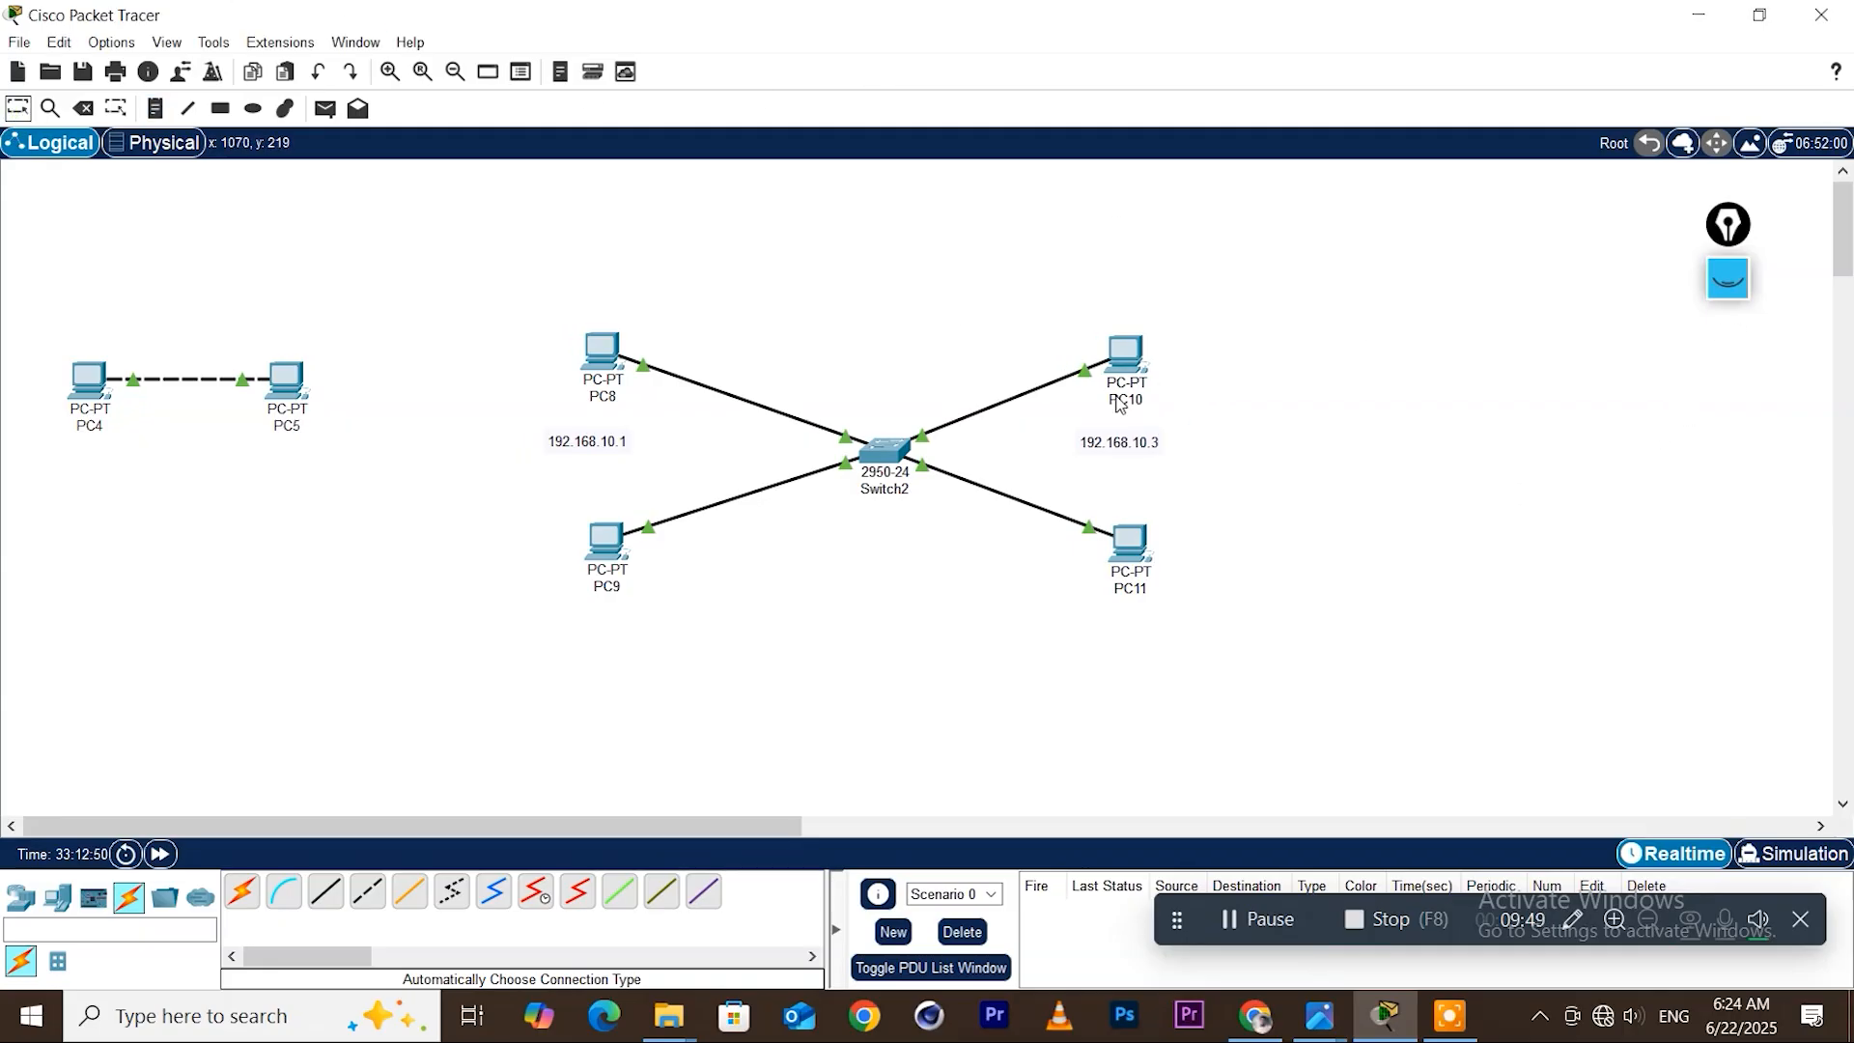
pyautogui.moveTo(1124, 442); pyautogui.dragTo(1150, 434)
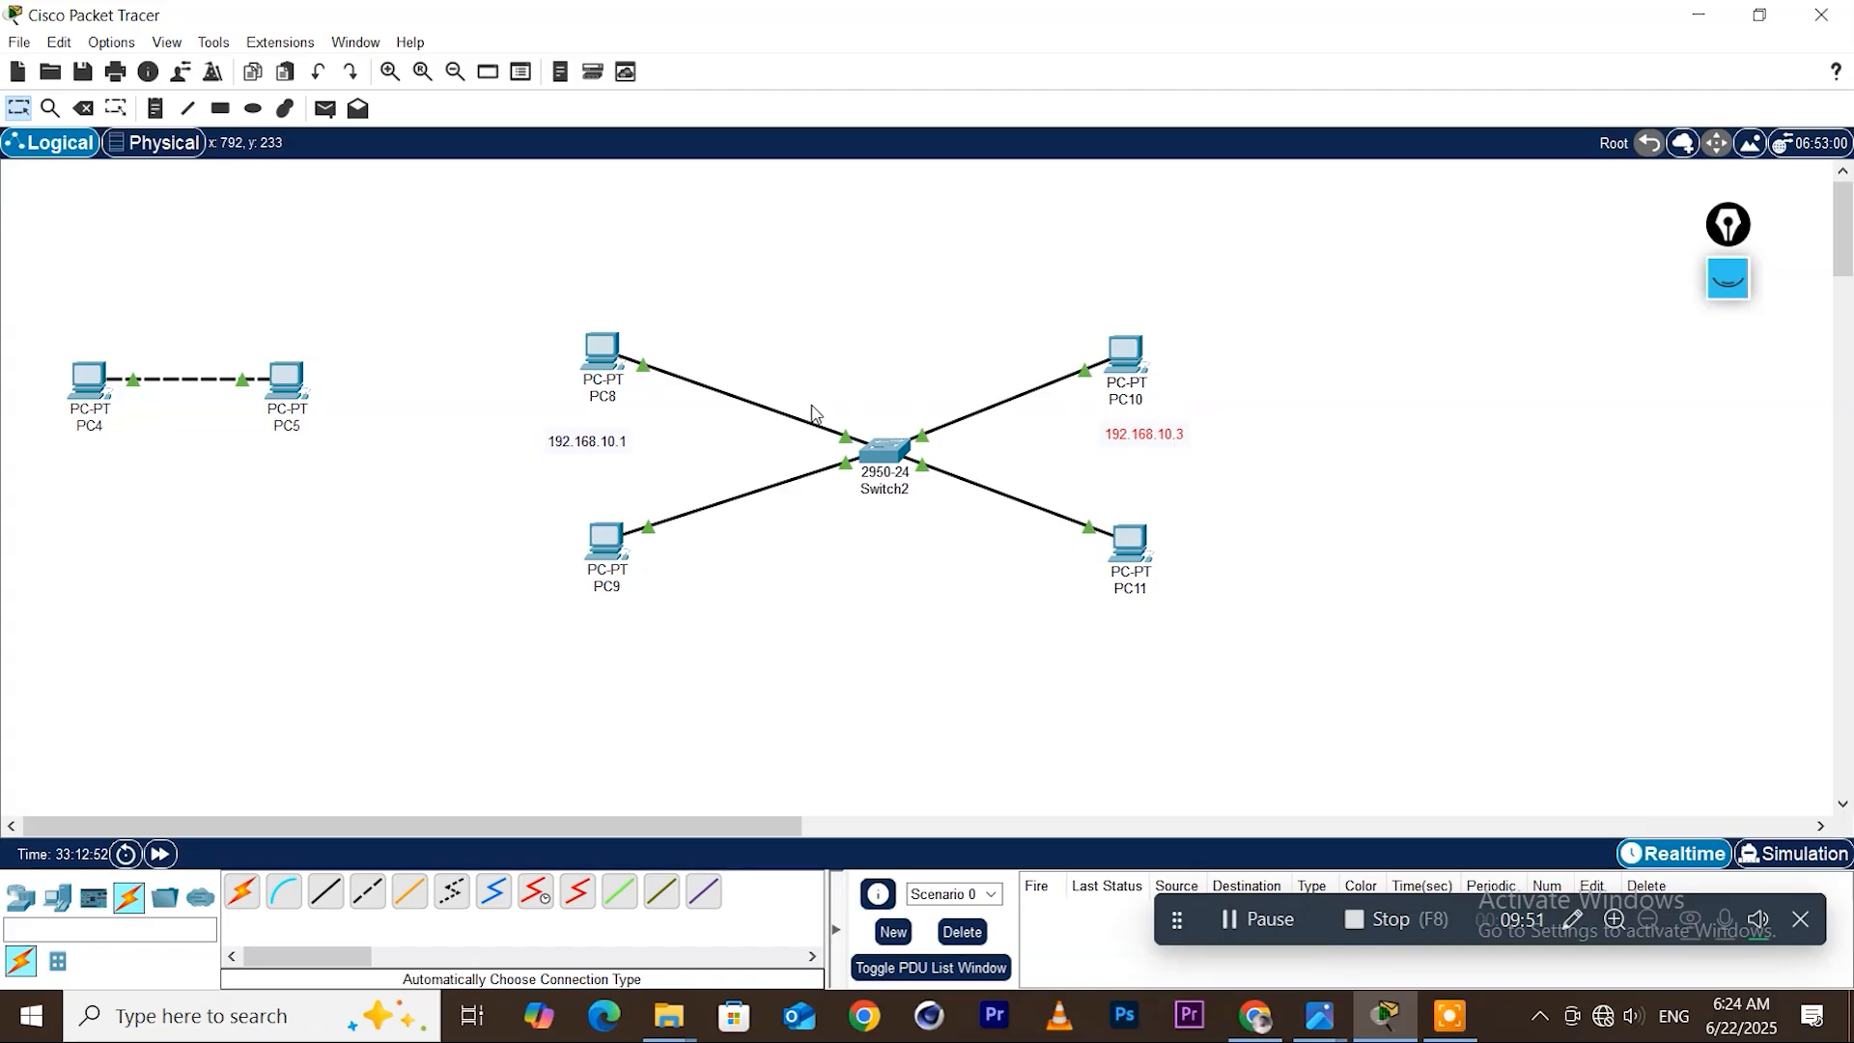
# Move the 192.168.10.1 note up close beneath PC8, and place a note reading 192.168.10.4 below PC11
pyautogui.click(579, 440)
pyautogui.moveTo(579, 440); pyautogui.dragTo(584, 419)
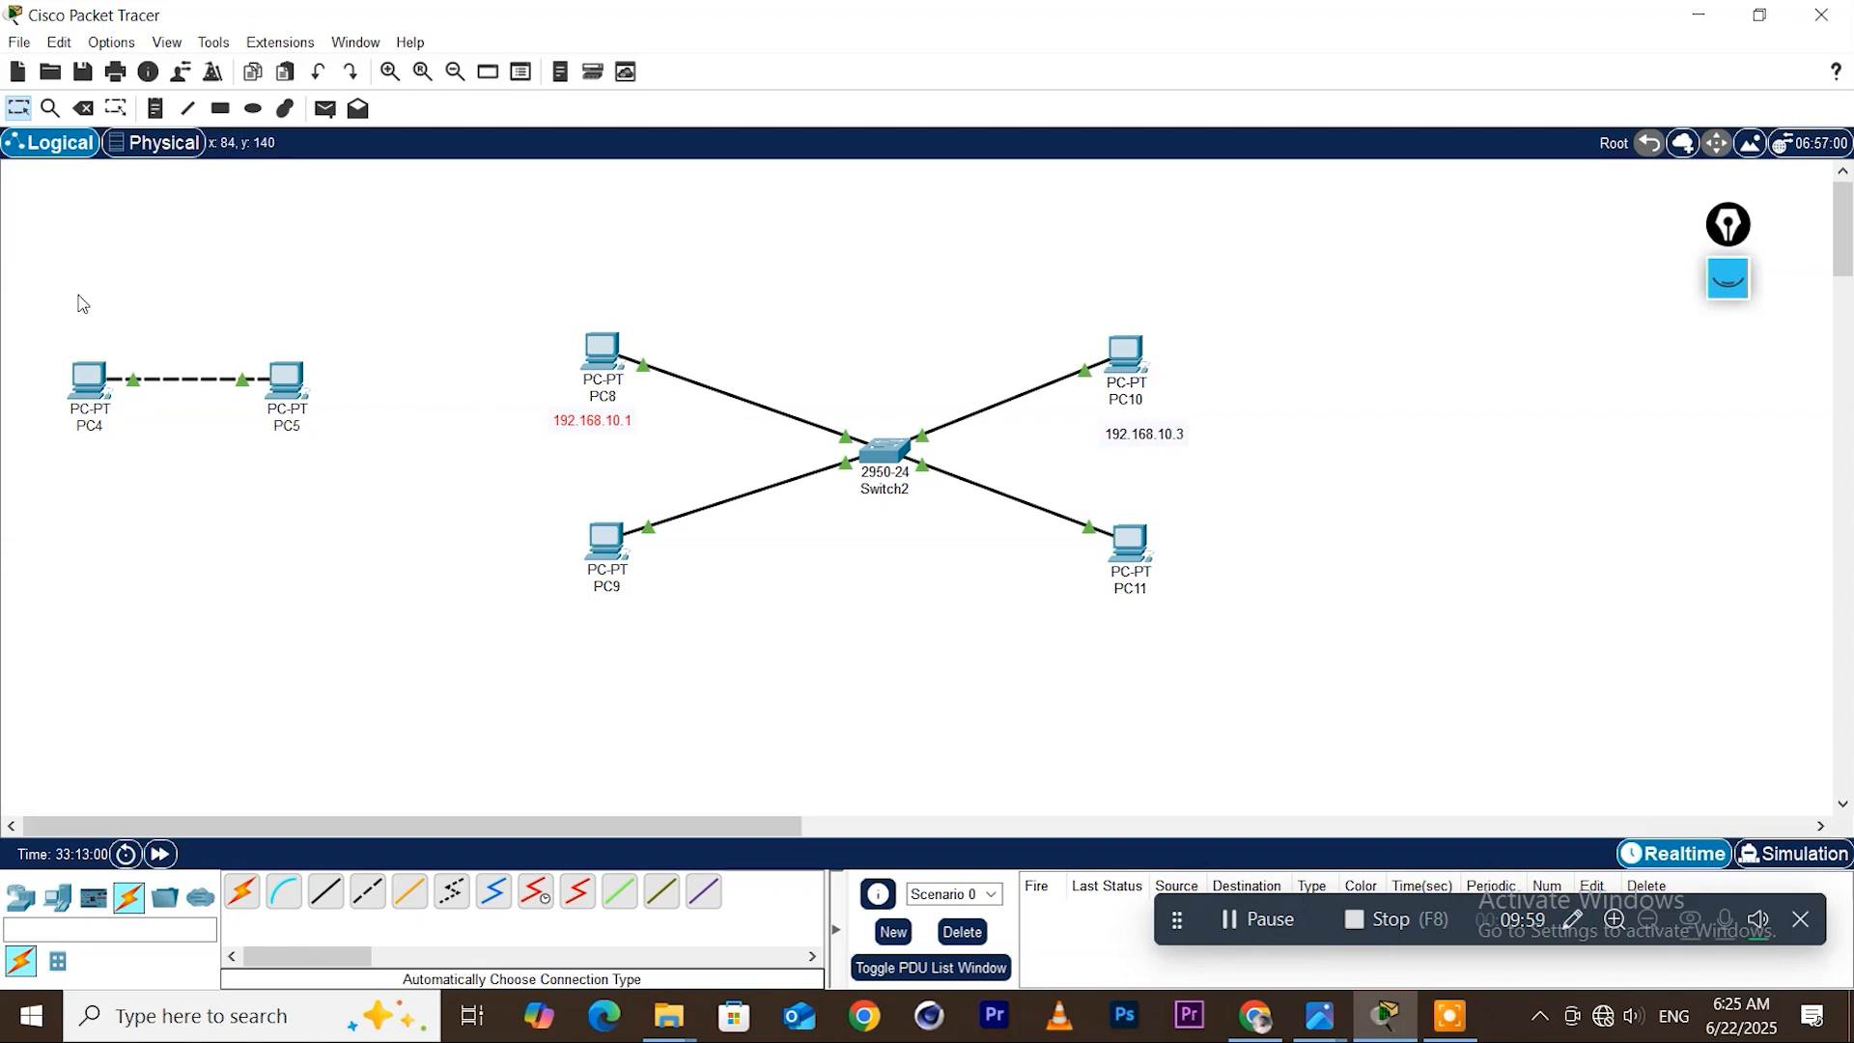
pyautogui.click(156, 107)
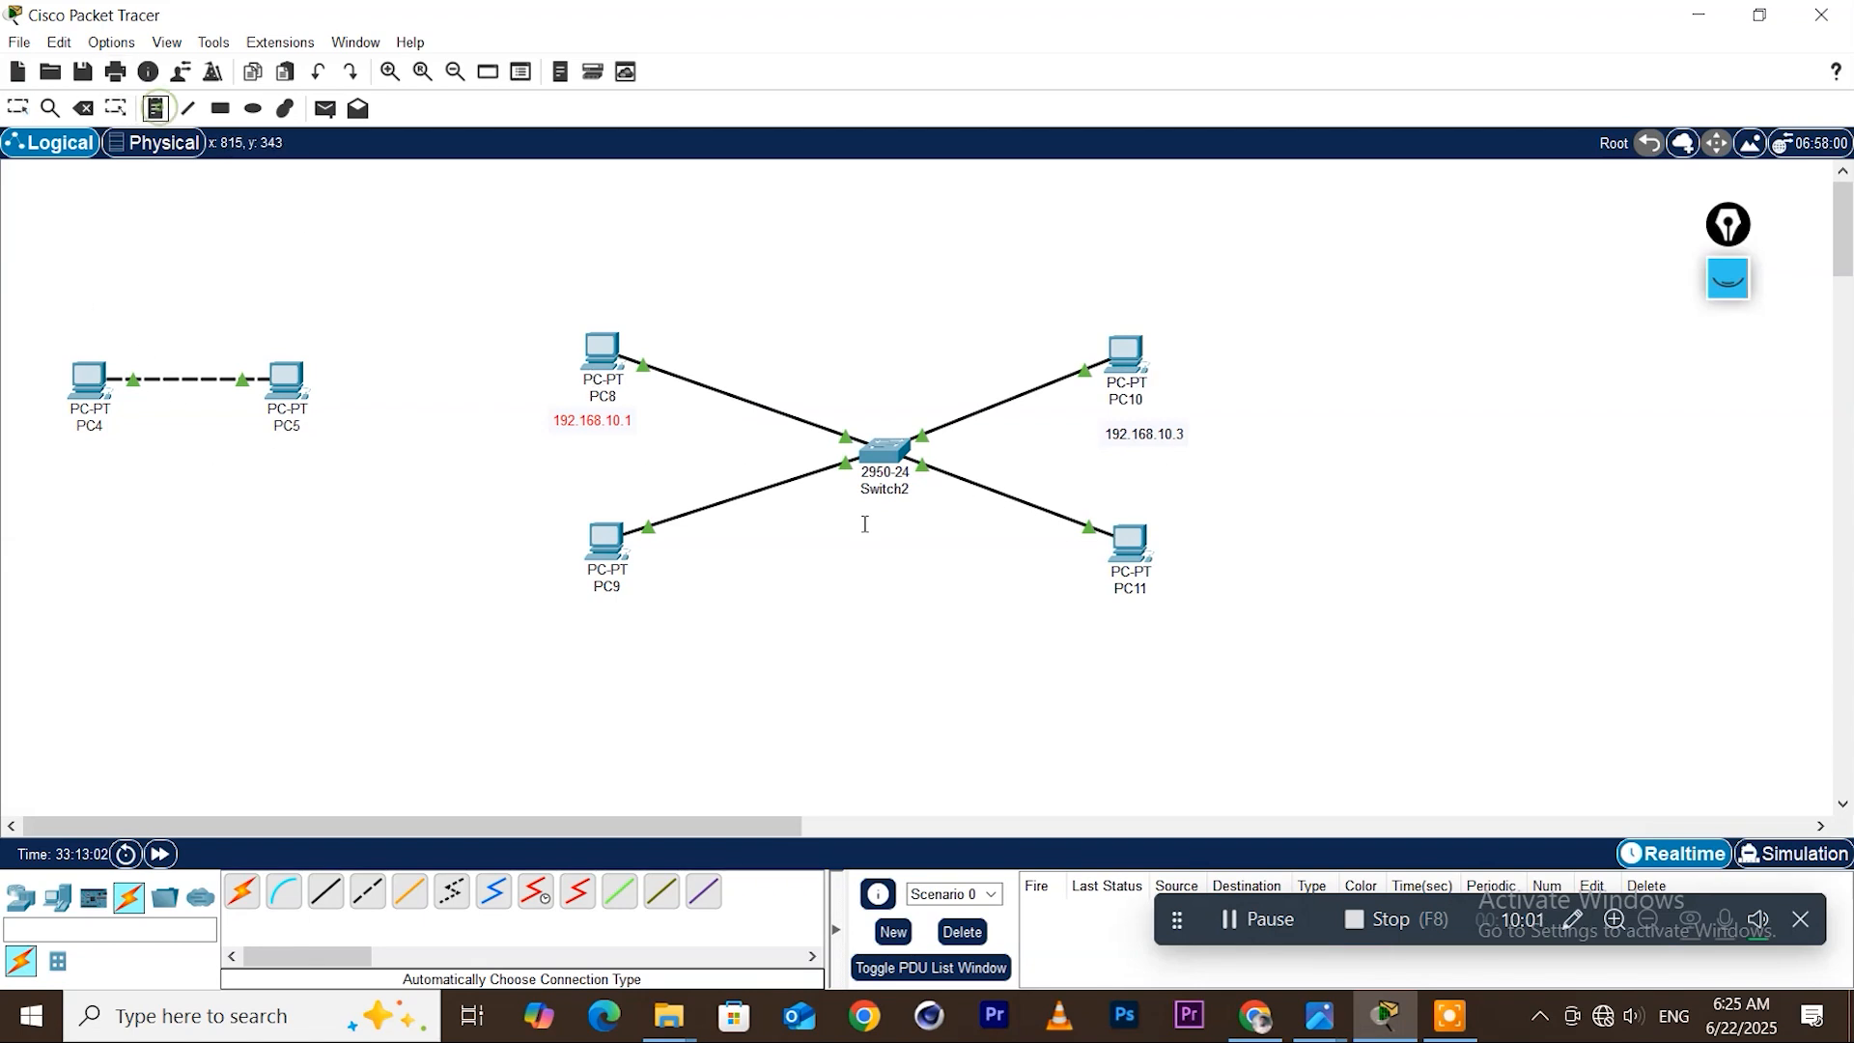
pyautogui.click(1054, 624)
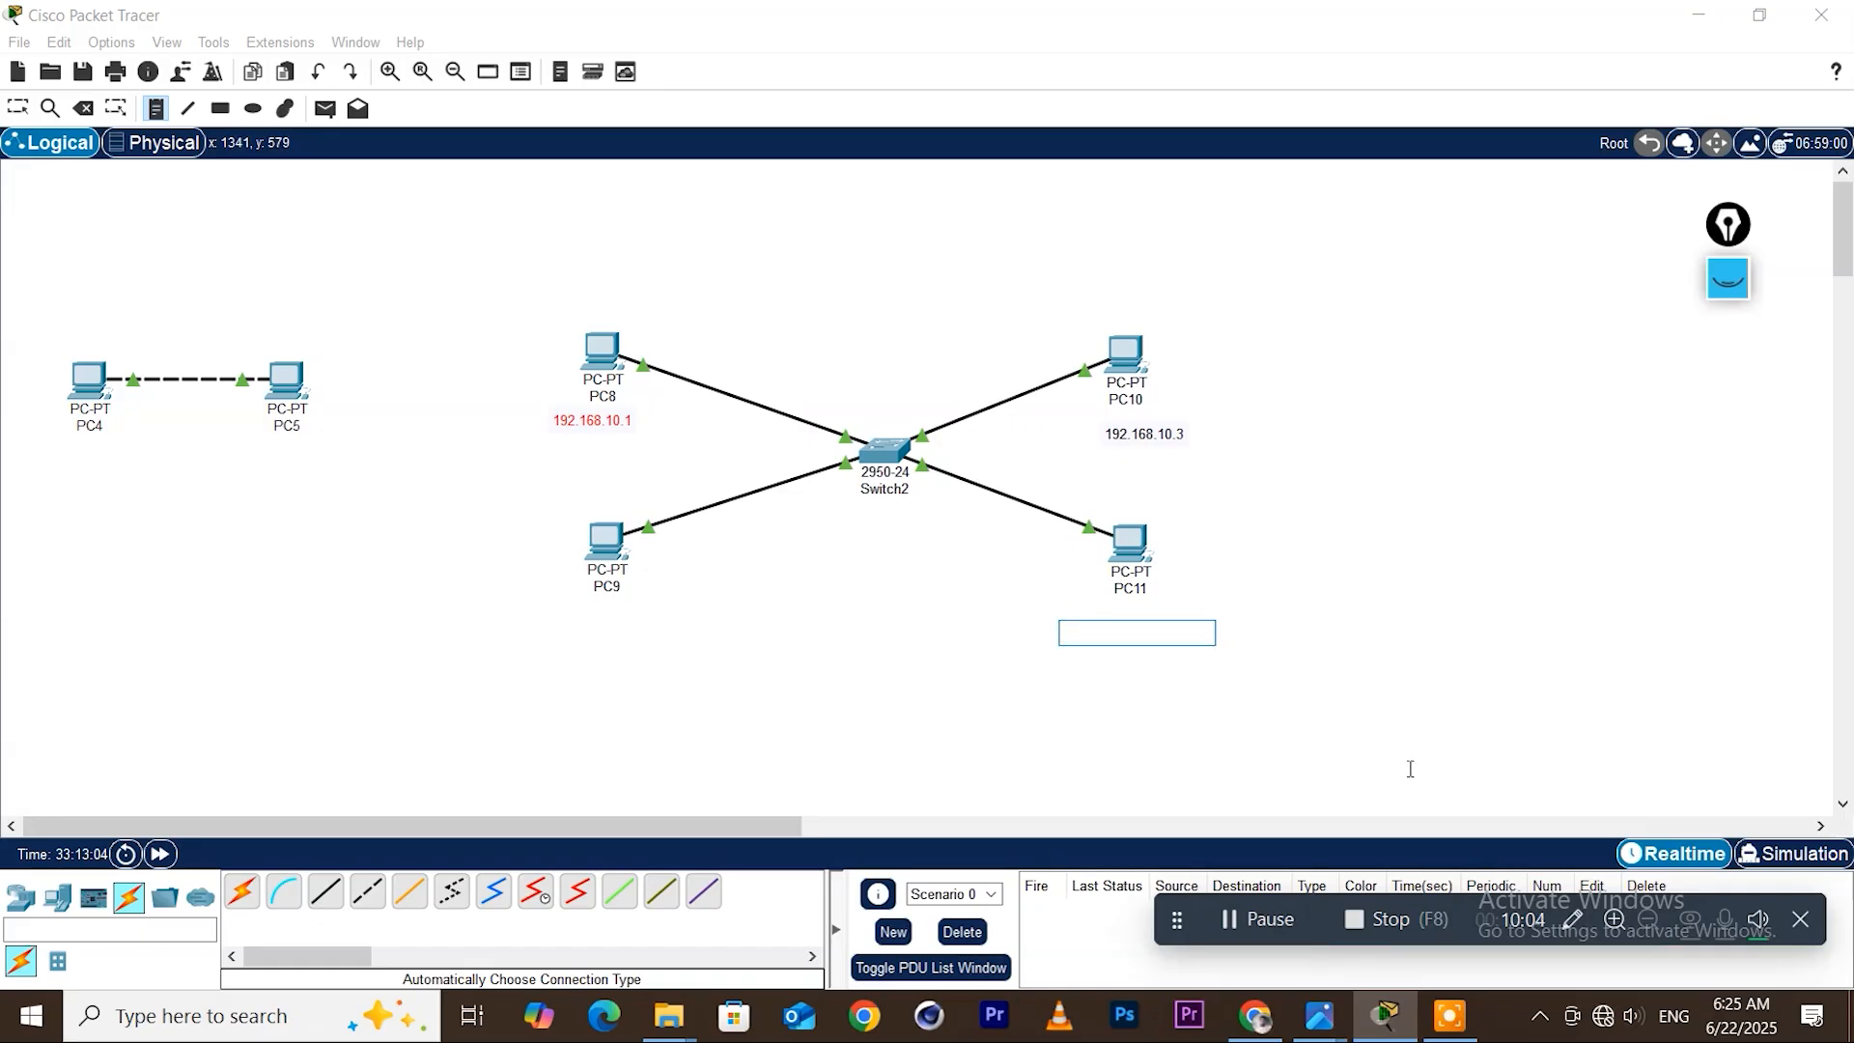
pyautogui.write('192.168.10.4')
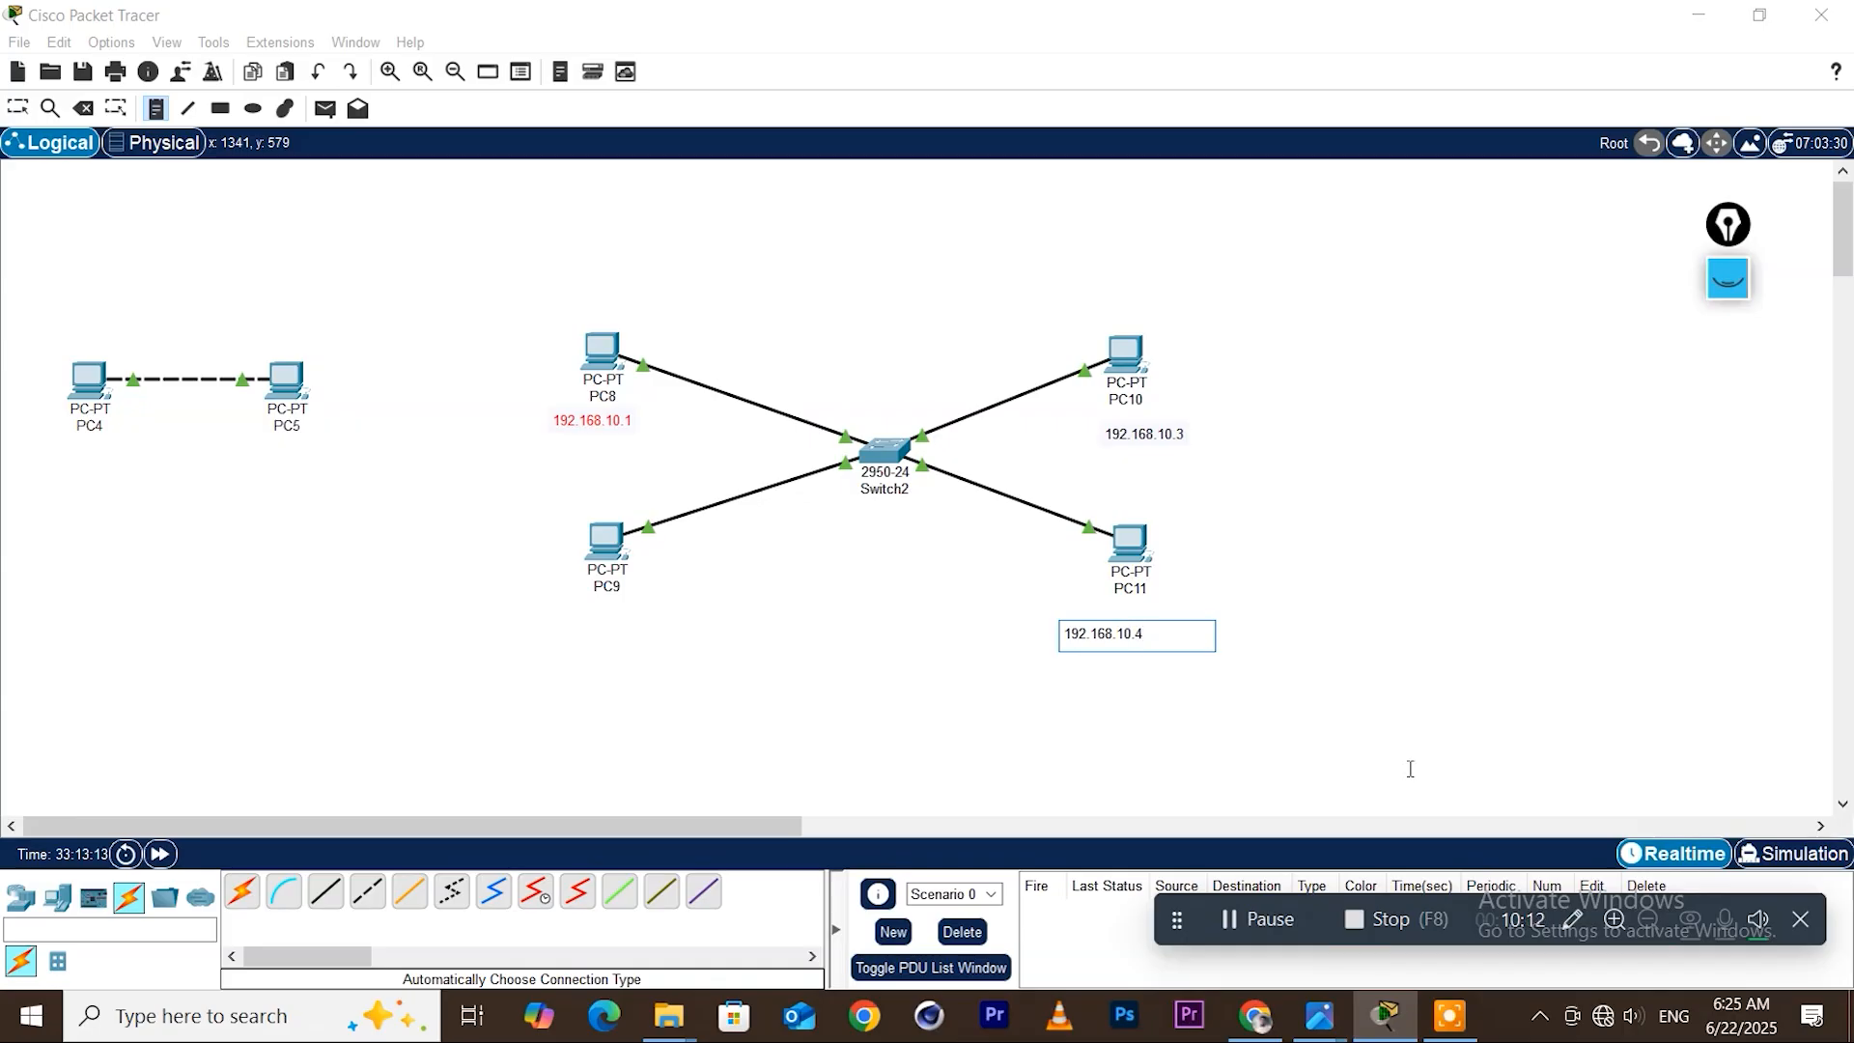
# Create a note reading 192.168.10.2 and position it just below PC9
pyautogui.click(1321, 584)
pyautogui.write('192.168.10.2')
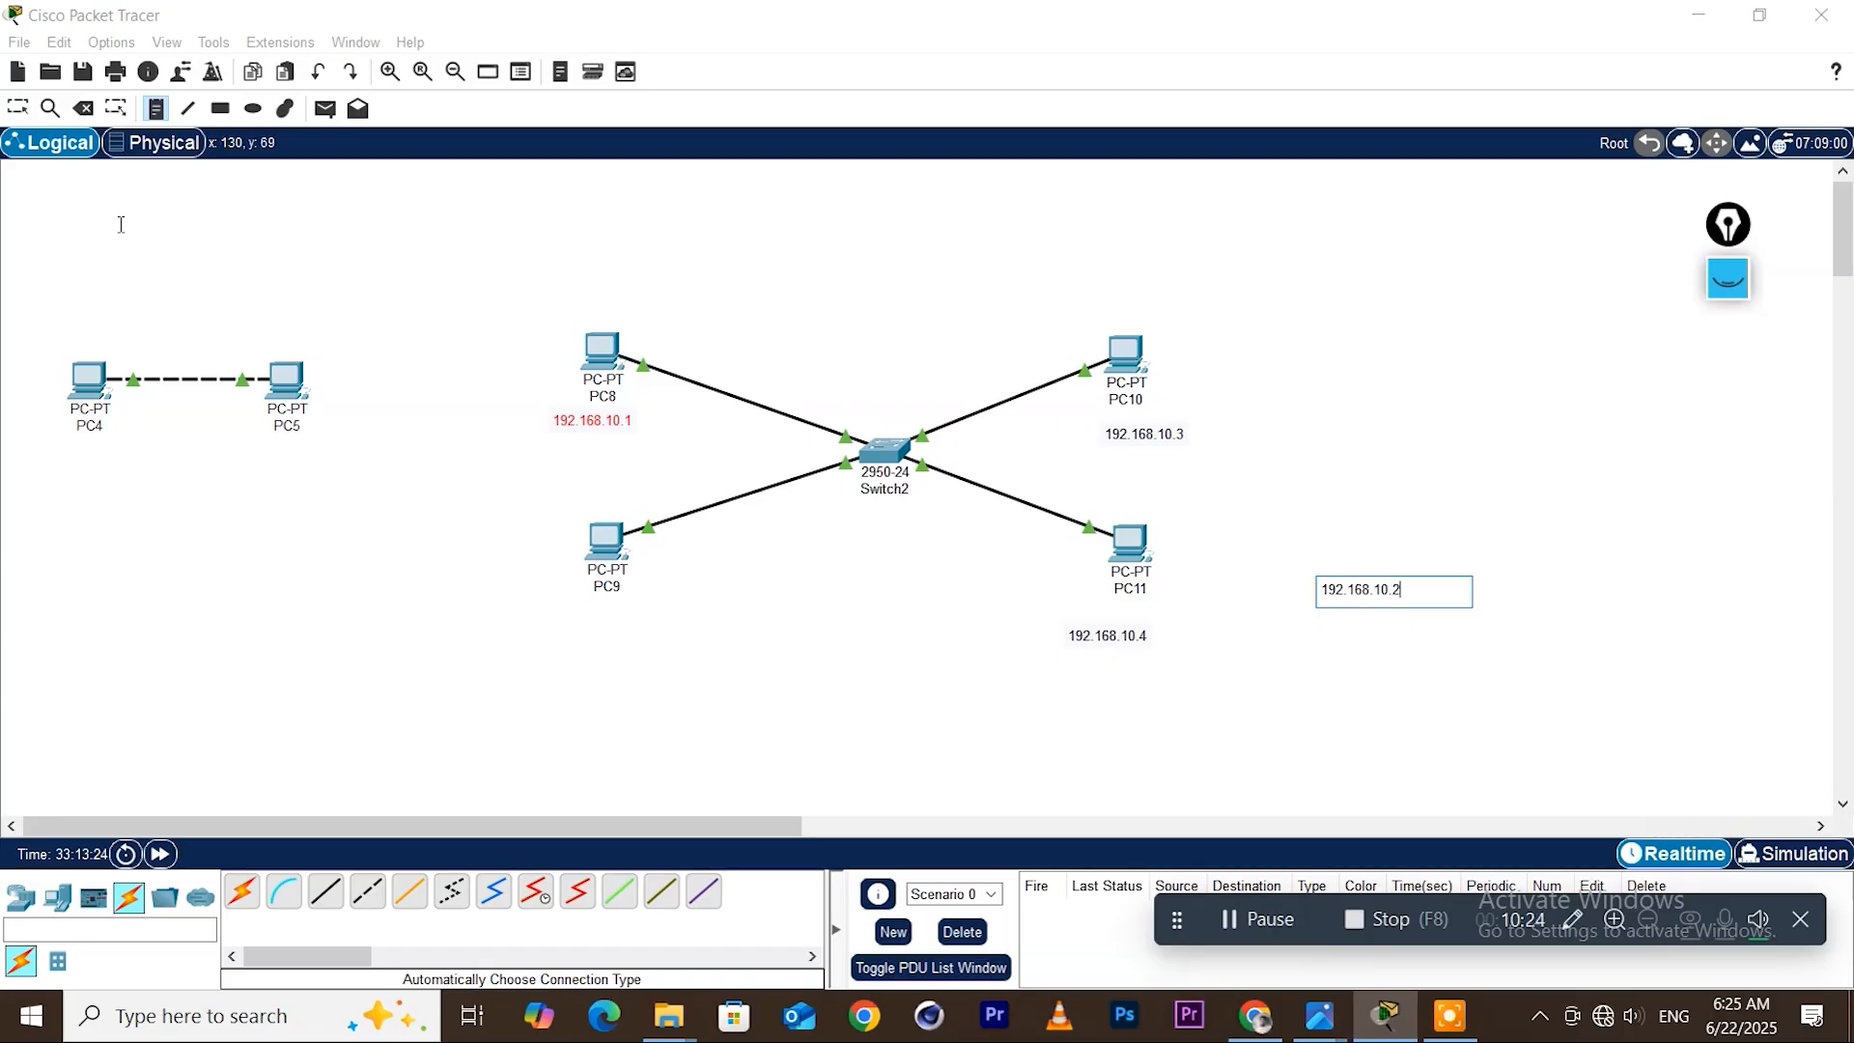
pyautogui.click(7, 110)
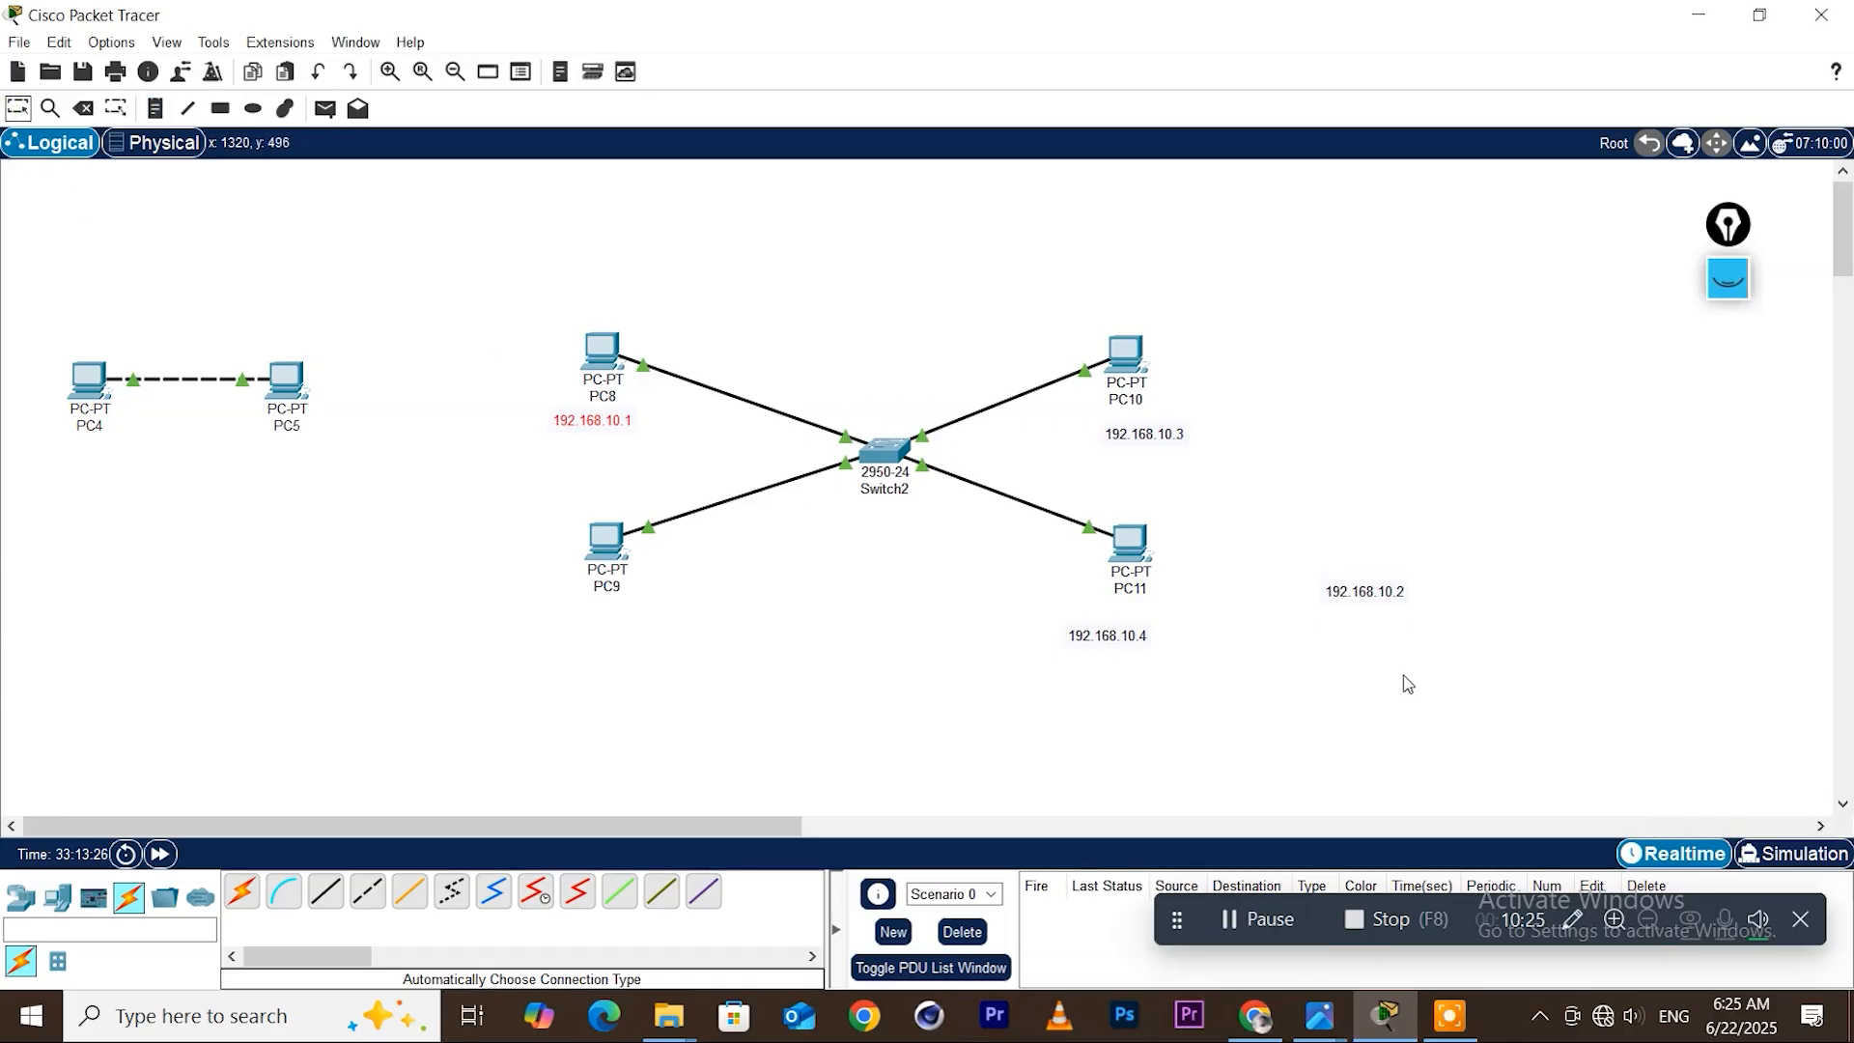
pyautogui.moveTo(1329, 589); pyautogui.dragTo(611, 625)
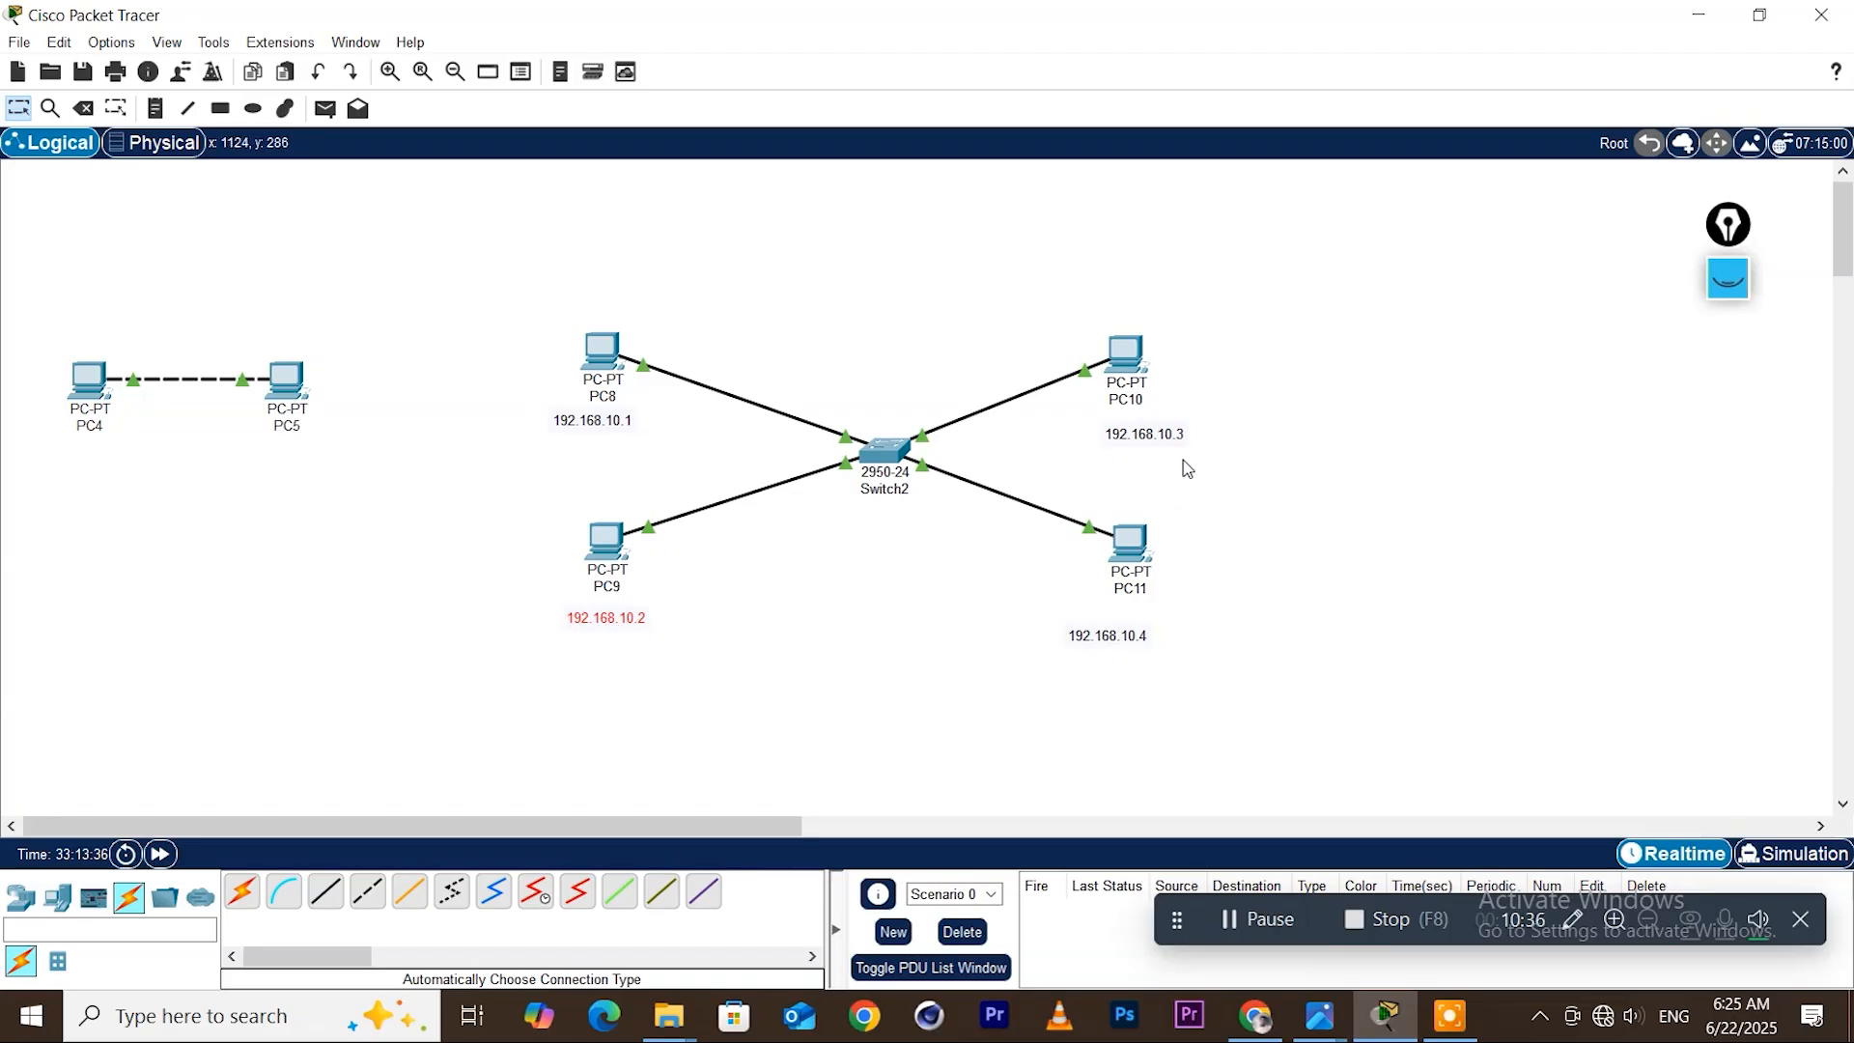
# Ping PC10 at 192.168.10.3 from PC8's Command Prompt
pyautogui.doubleClick(1162, 433)
pyautogui.moveTo(1195, 434); pyautogui.dragTo(1107, 439)
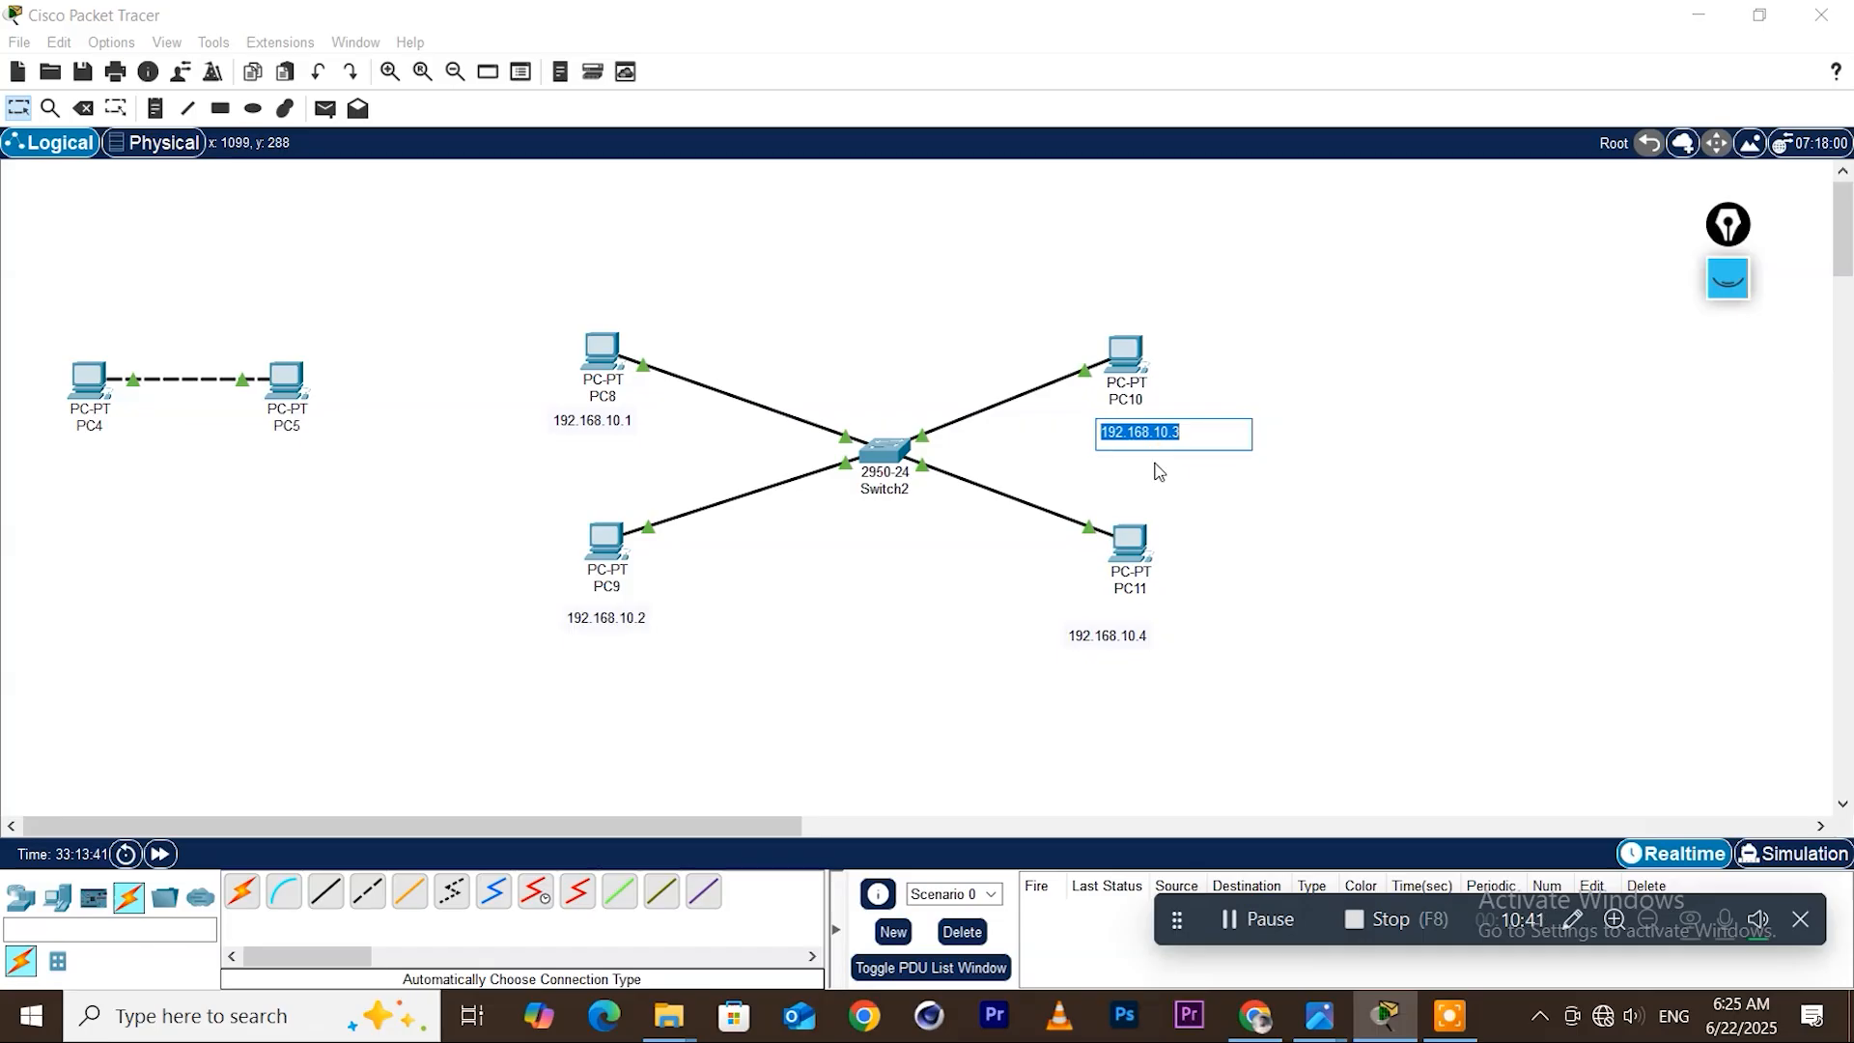
pyautogui.click(606, 362)
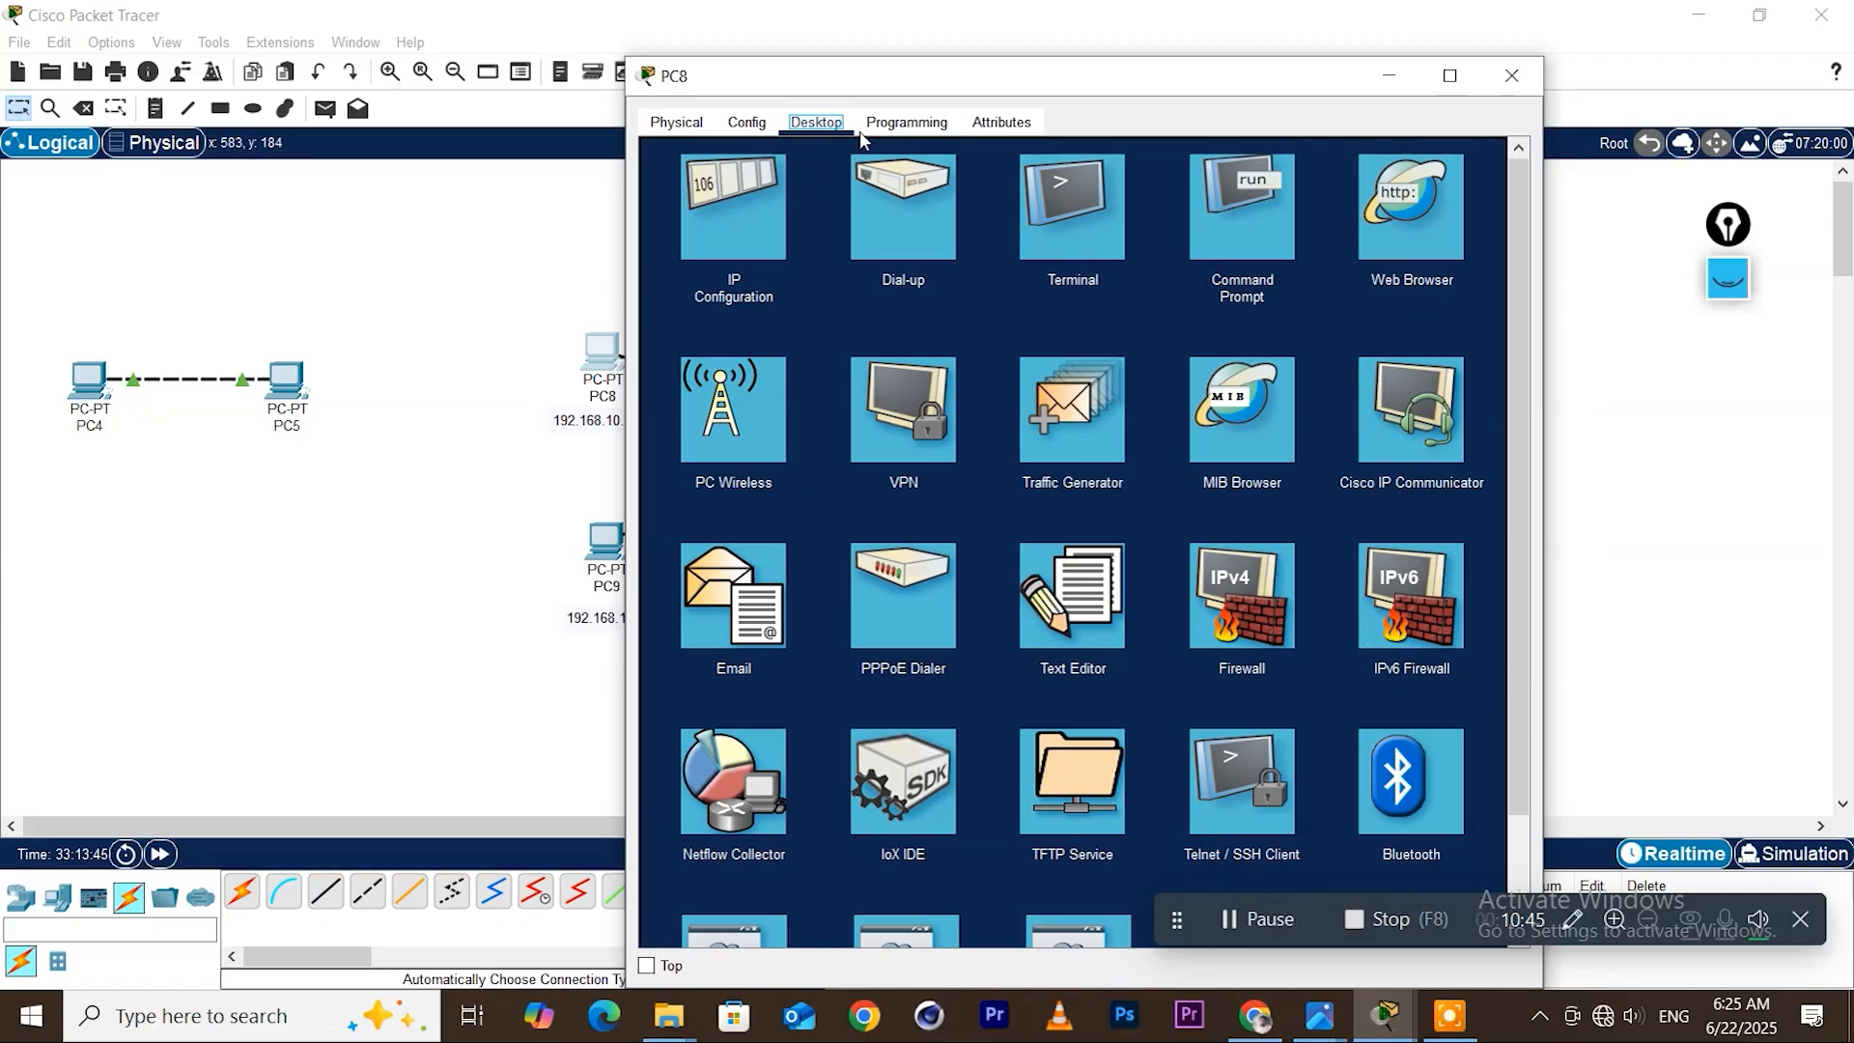
pyautogui.moveTo(904, 77); pyautogui.dragTo(907, 517)
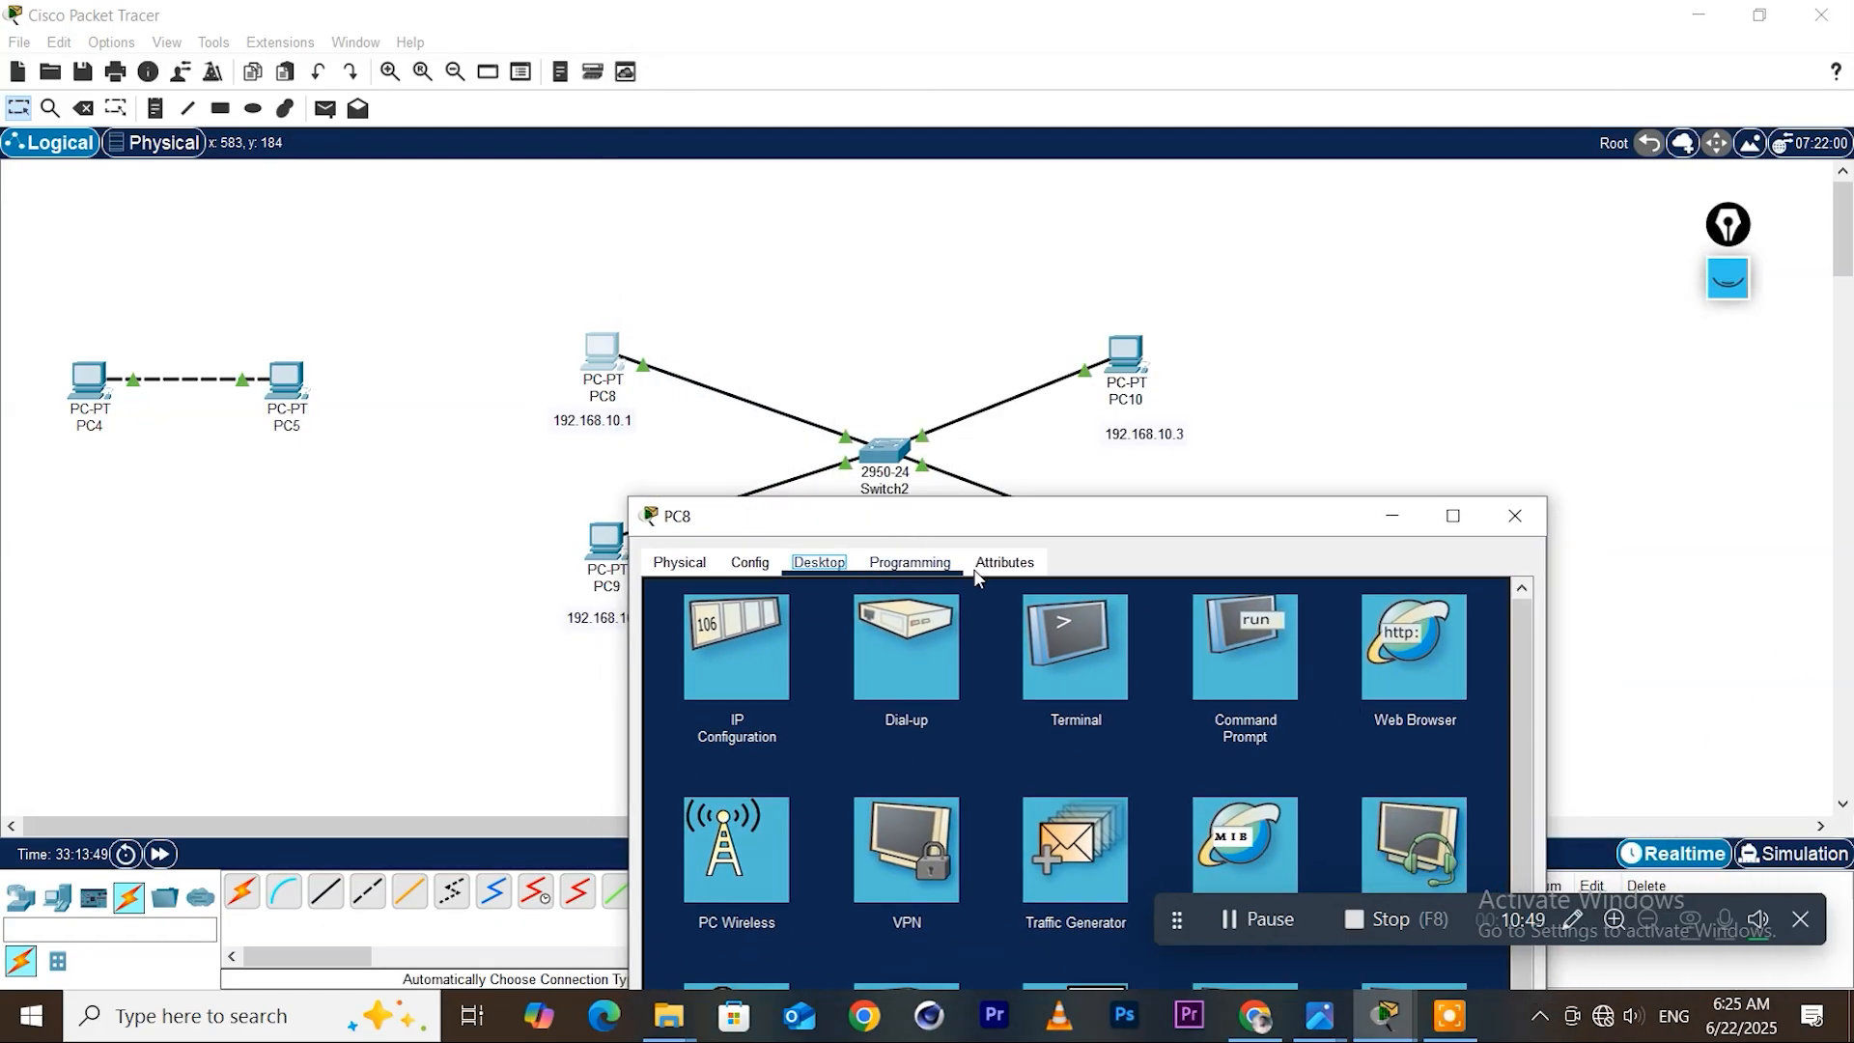
pyautogui.click(1230, 666)
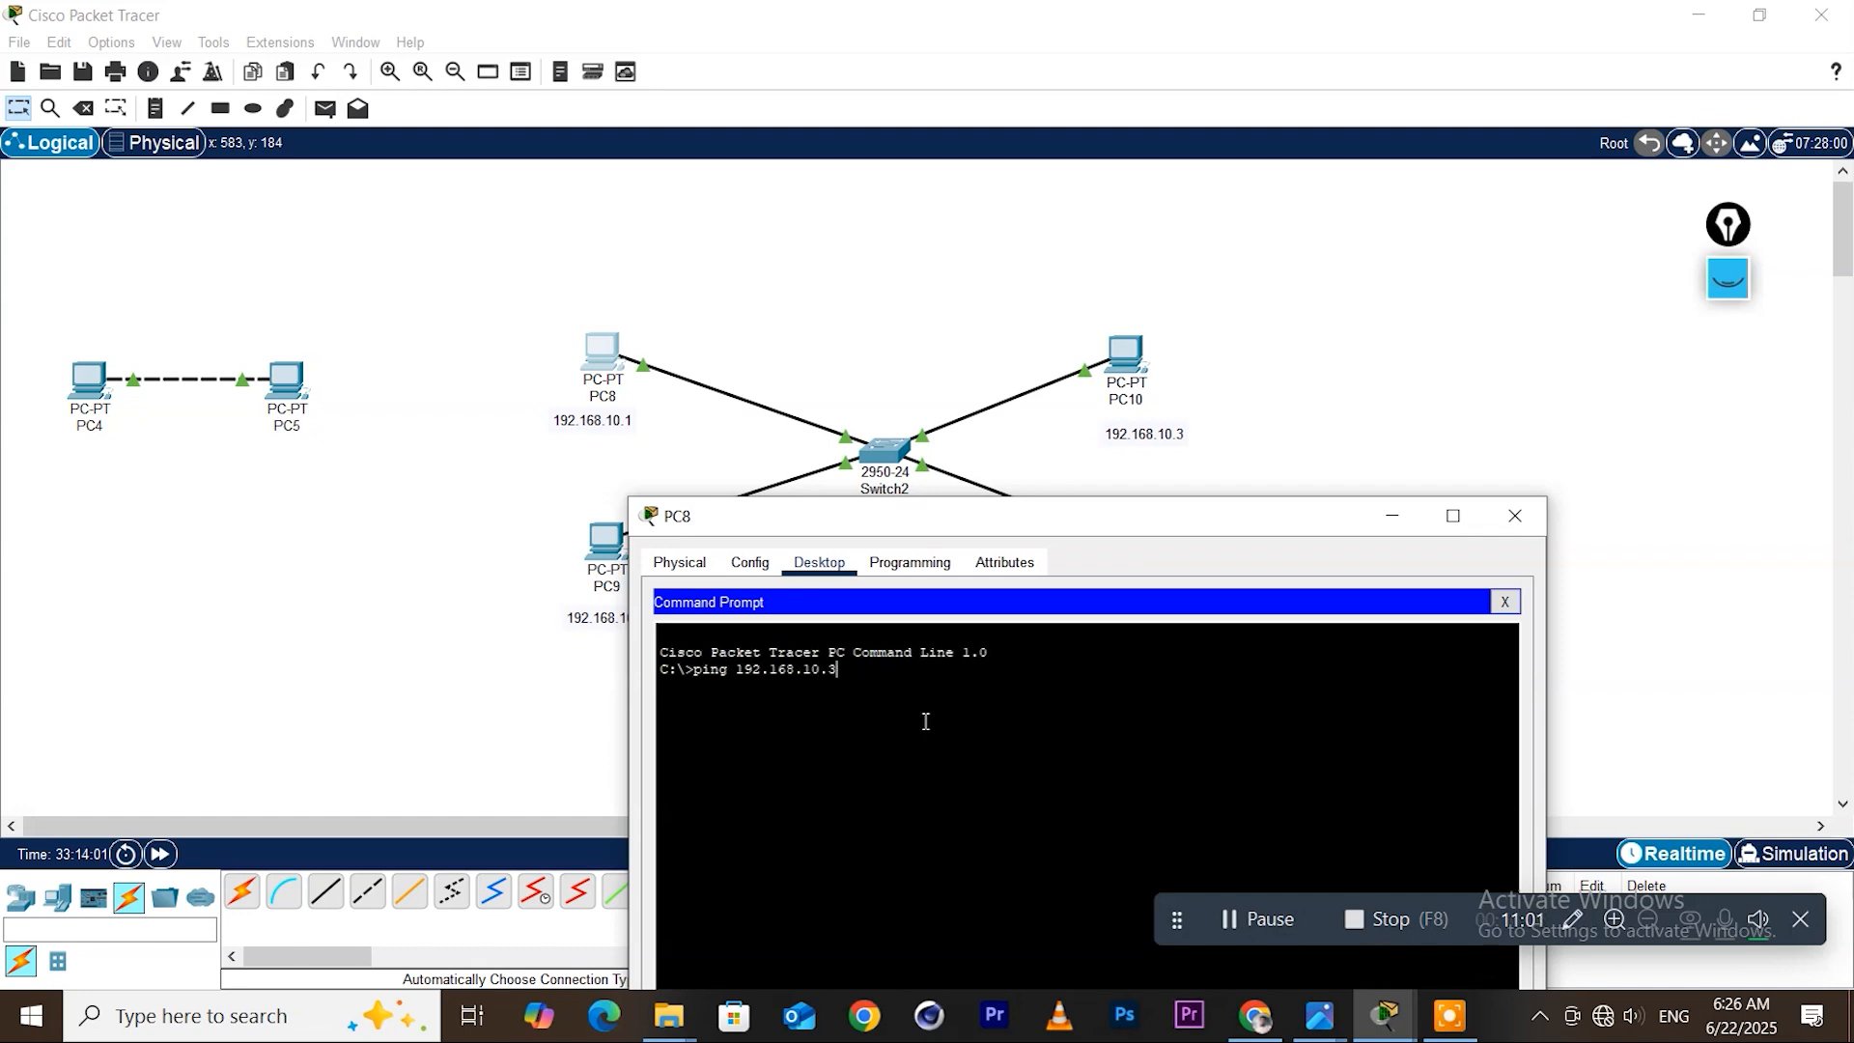
pyautogui.press('Return')
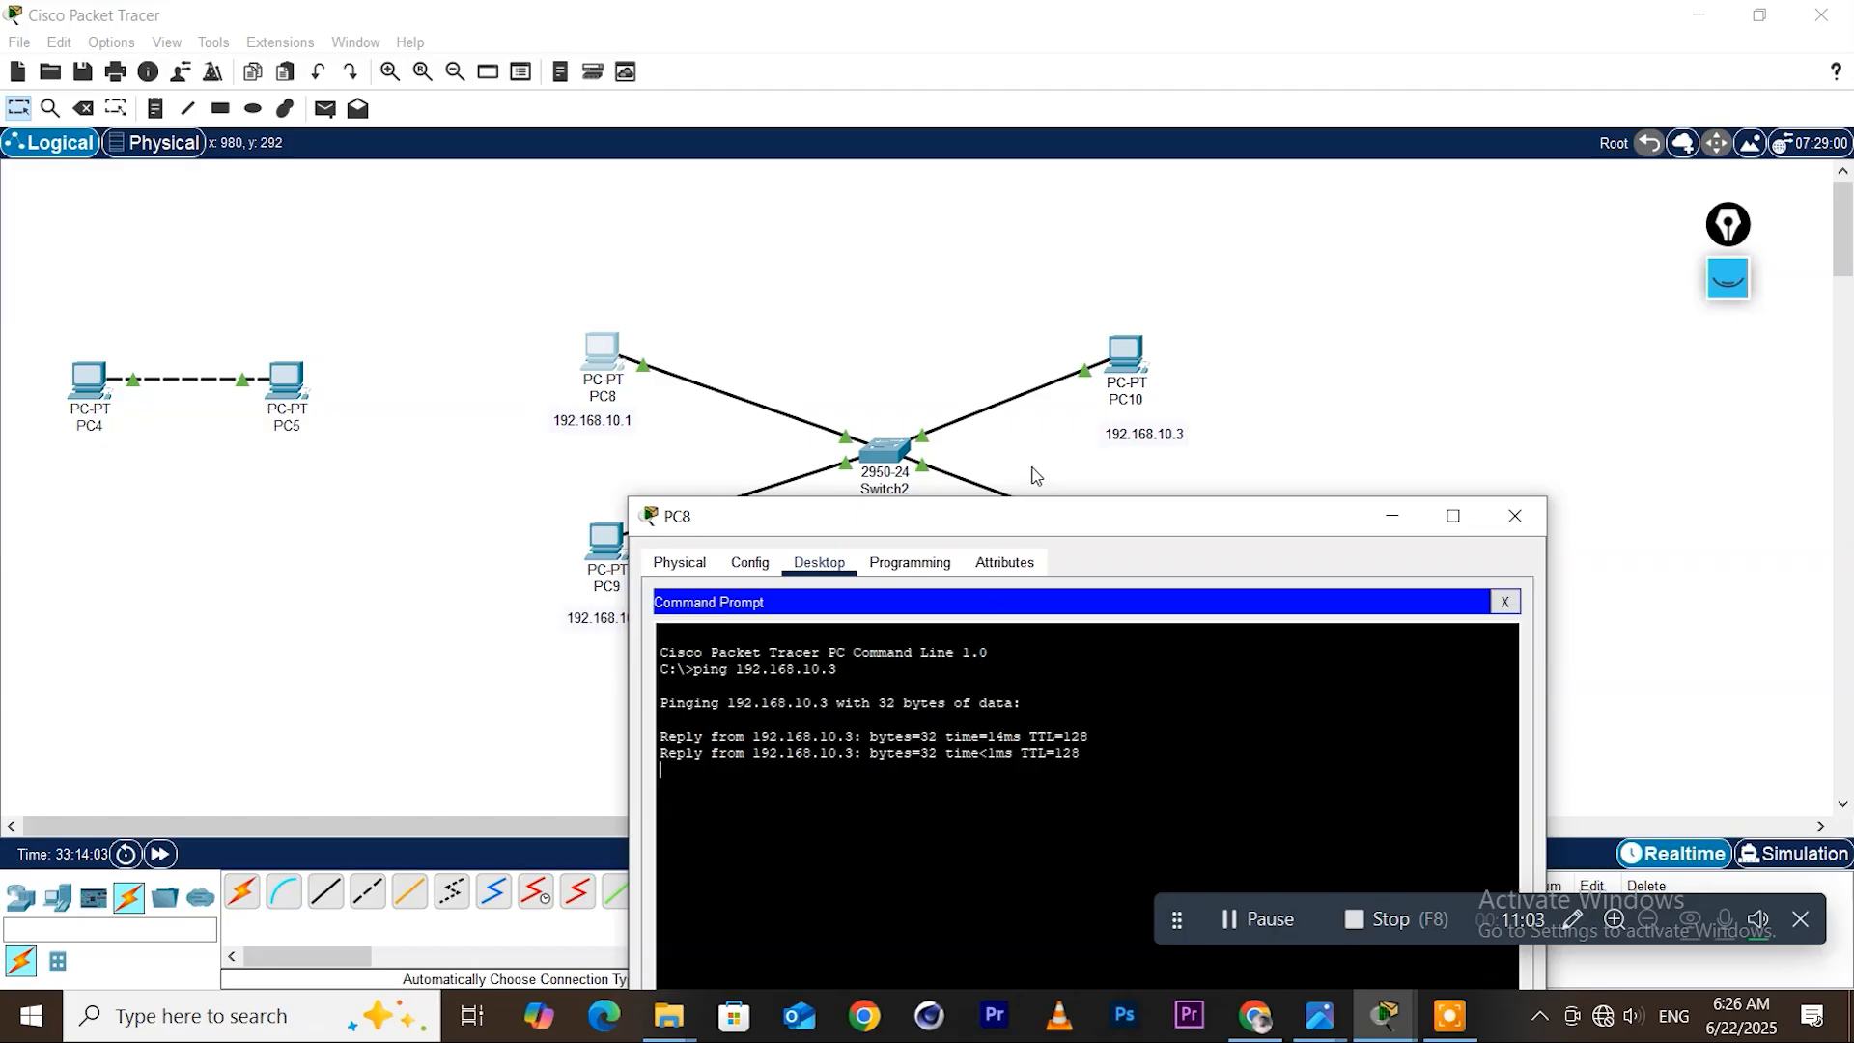
pyautogui.moveTo(1135, 525); pyautogui.dragTo(1395, 254)
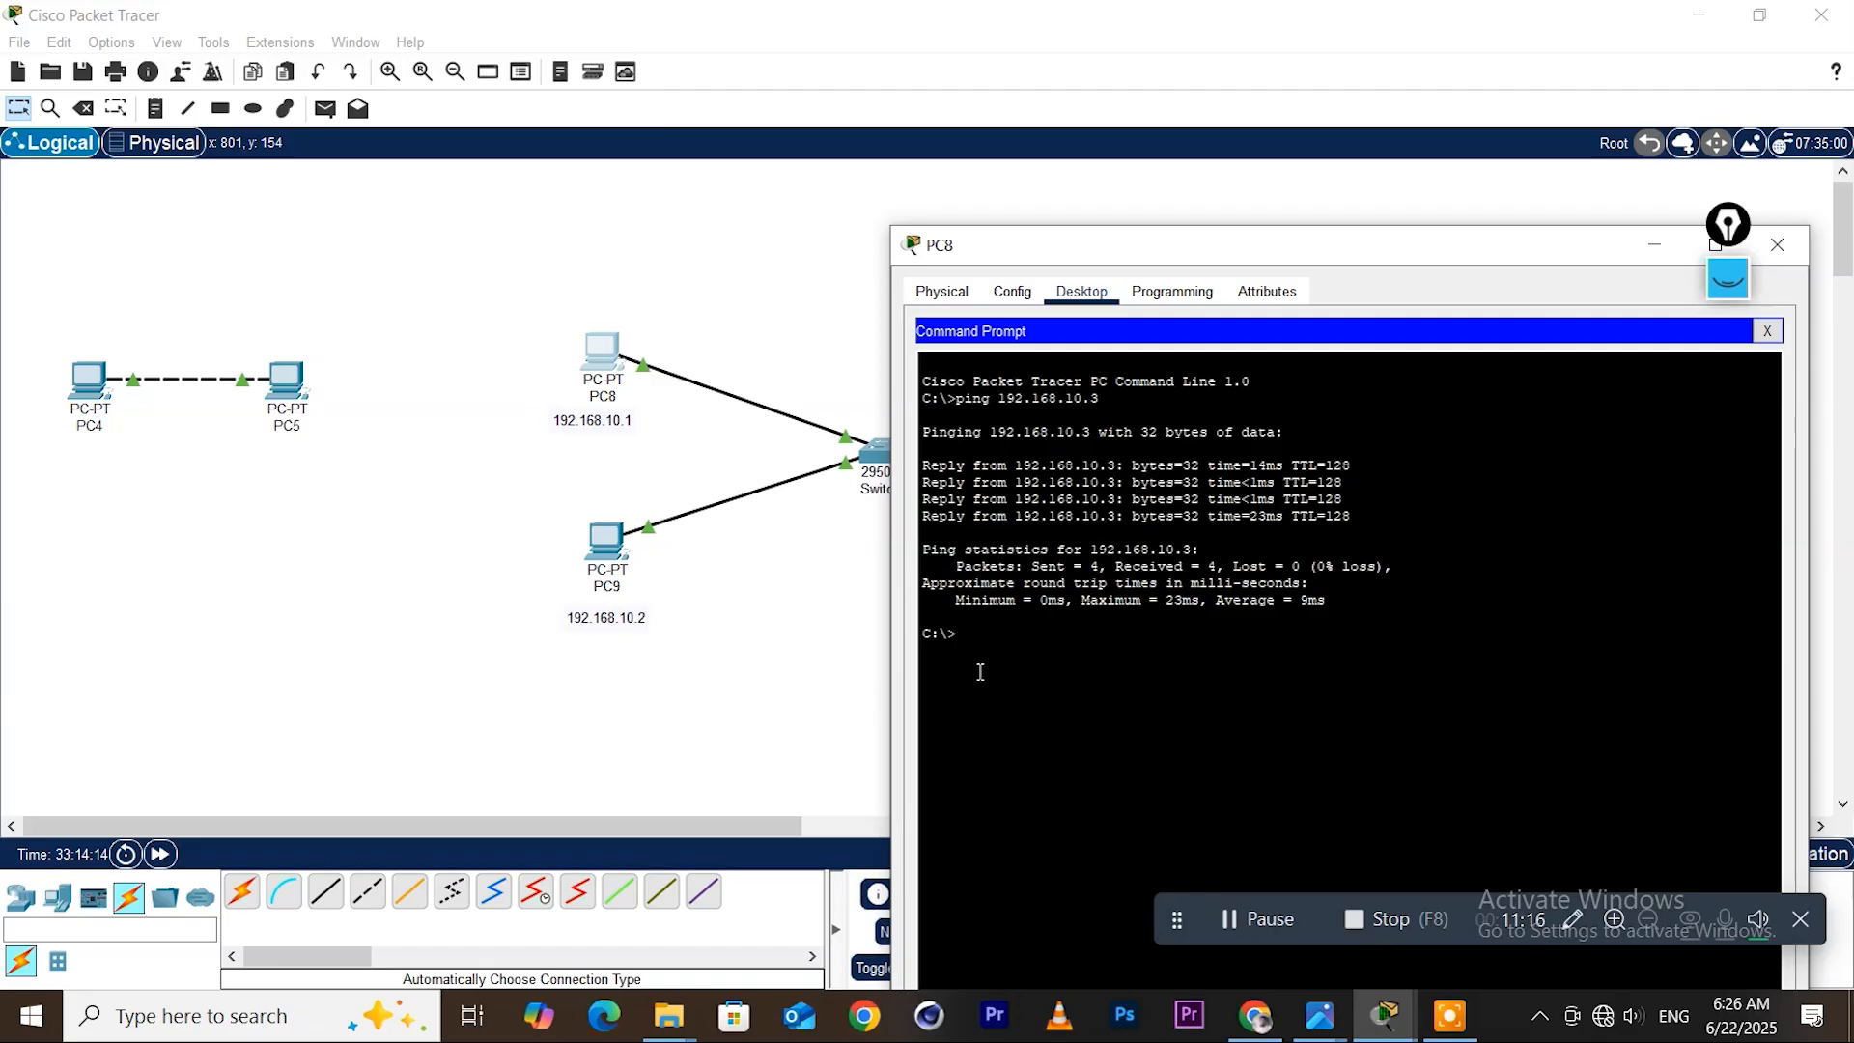
pyautogui.write('pind 192.168.10.4')
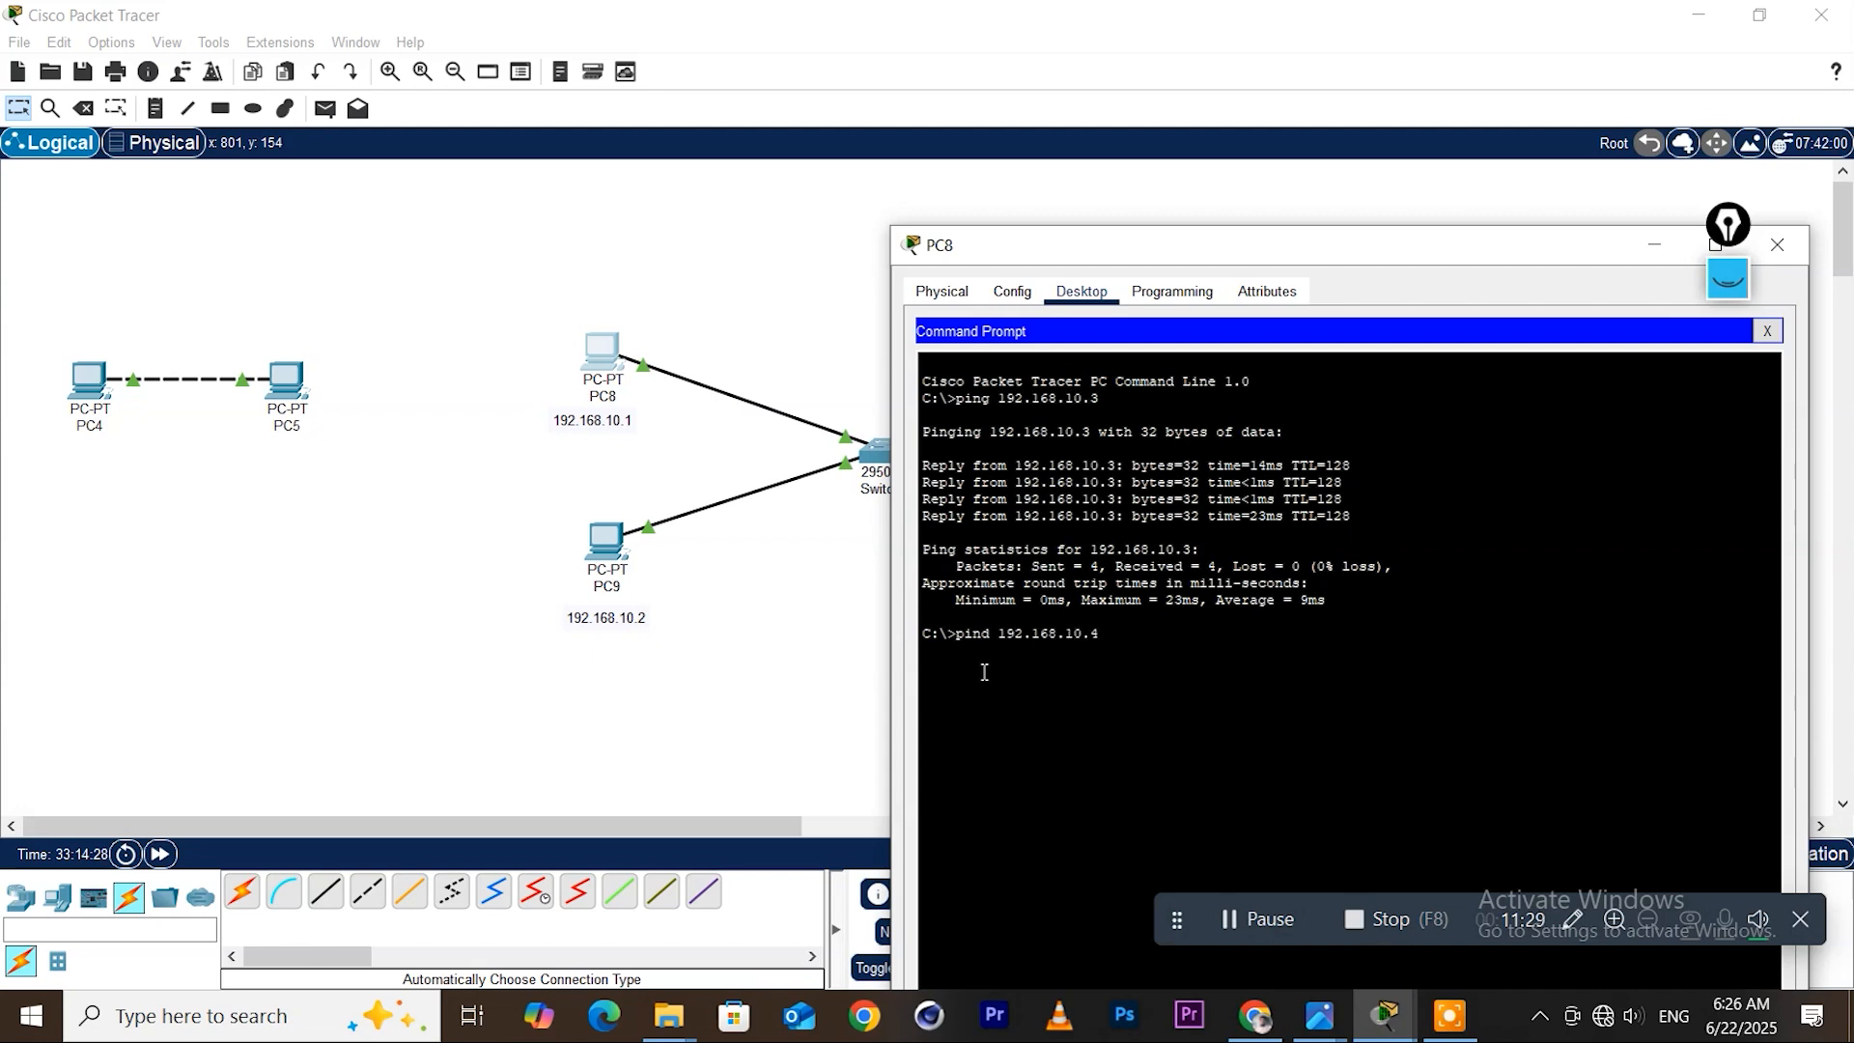
pyautogui.press('Return')
pyautogui.write('ping192.168.10.4')
pyautogui.press('Return')
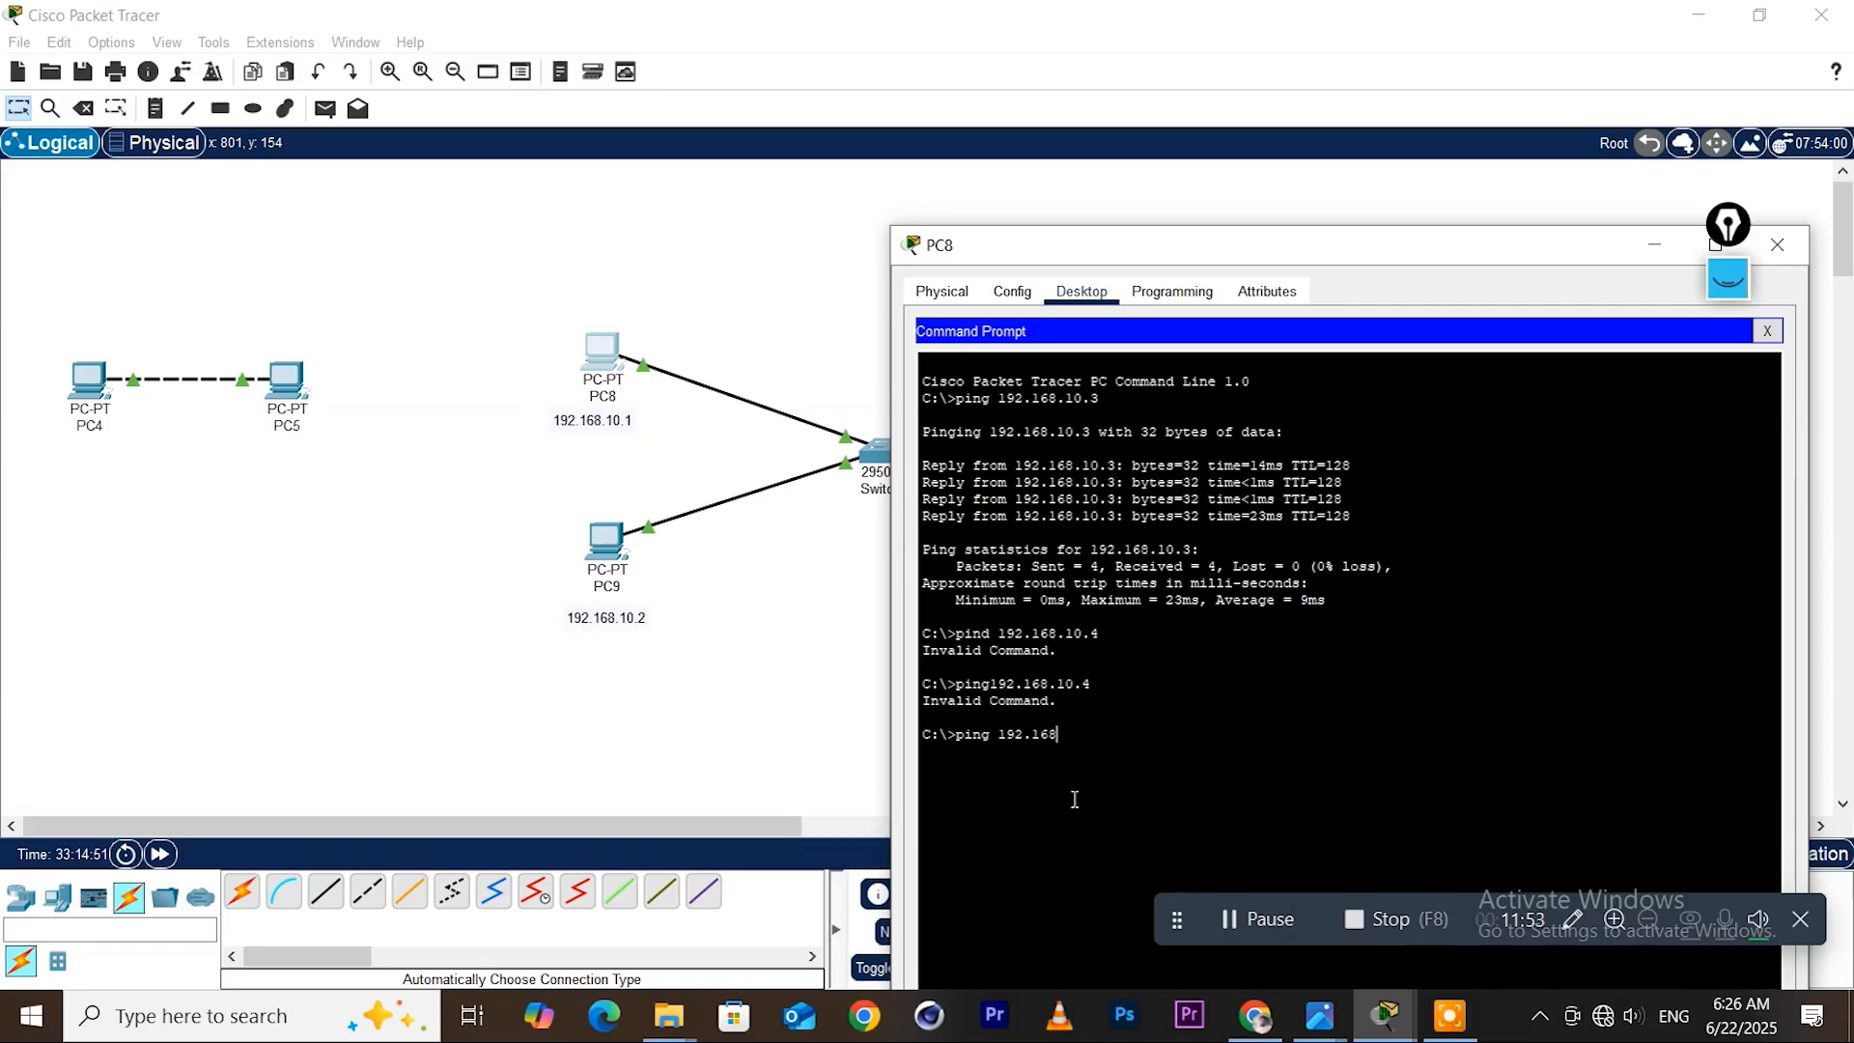
# Ping PC11 at 192.168.10.4 from PC8, and close PC8's window
pyautogui.write('ping 192.168.10.4')
pyautogui.press('Return')
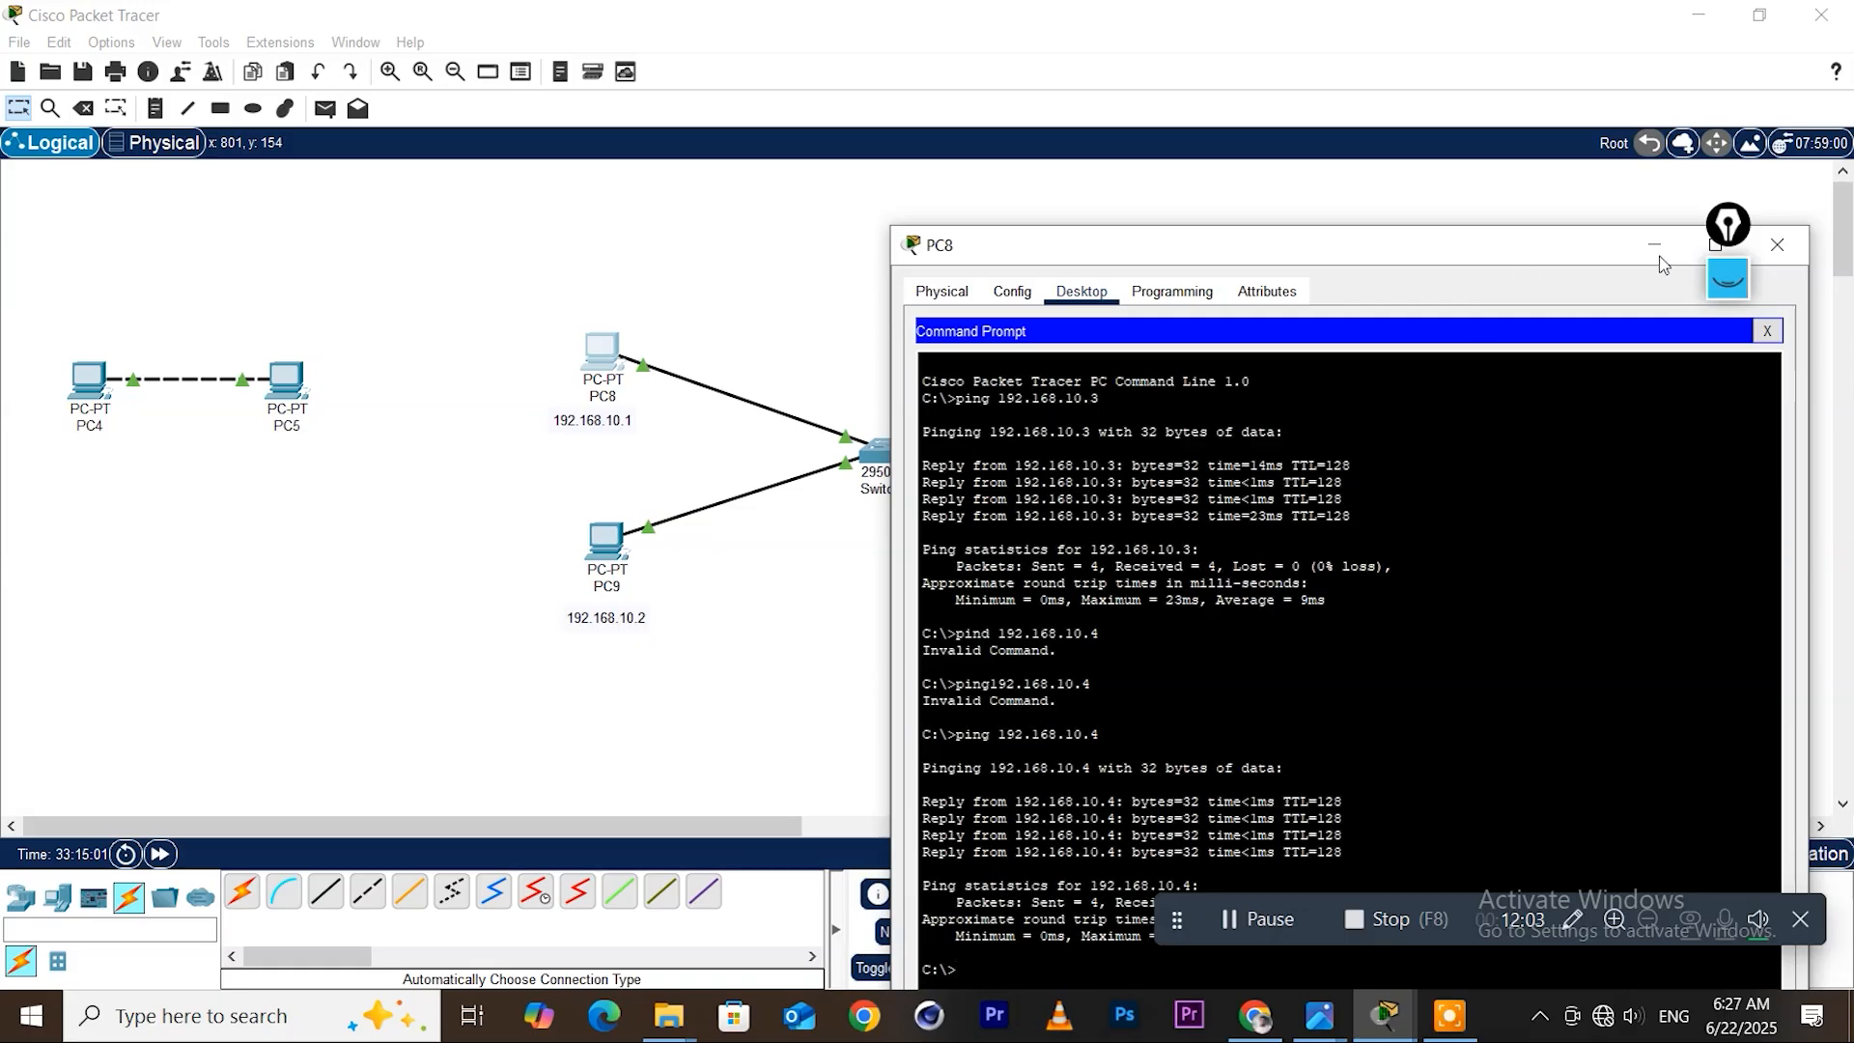
pyautogui.click(1777, 245)
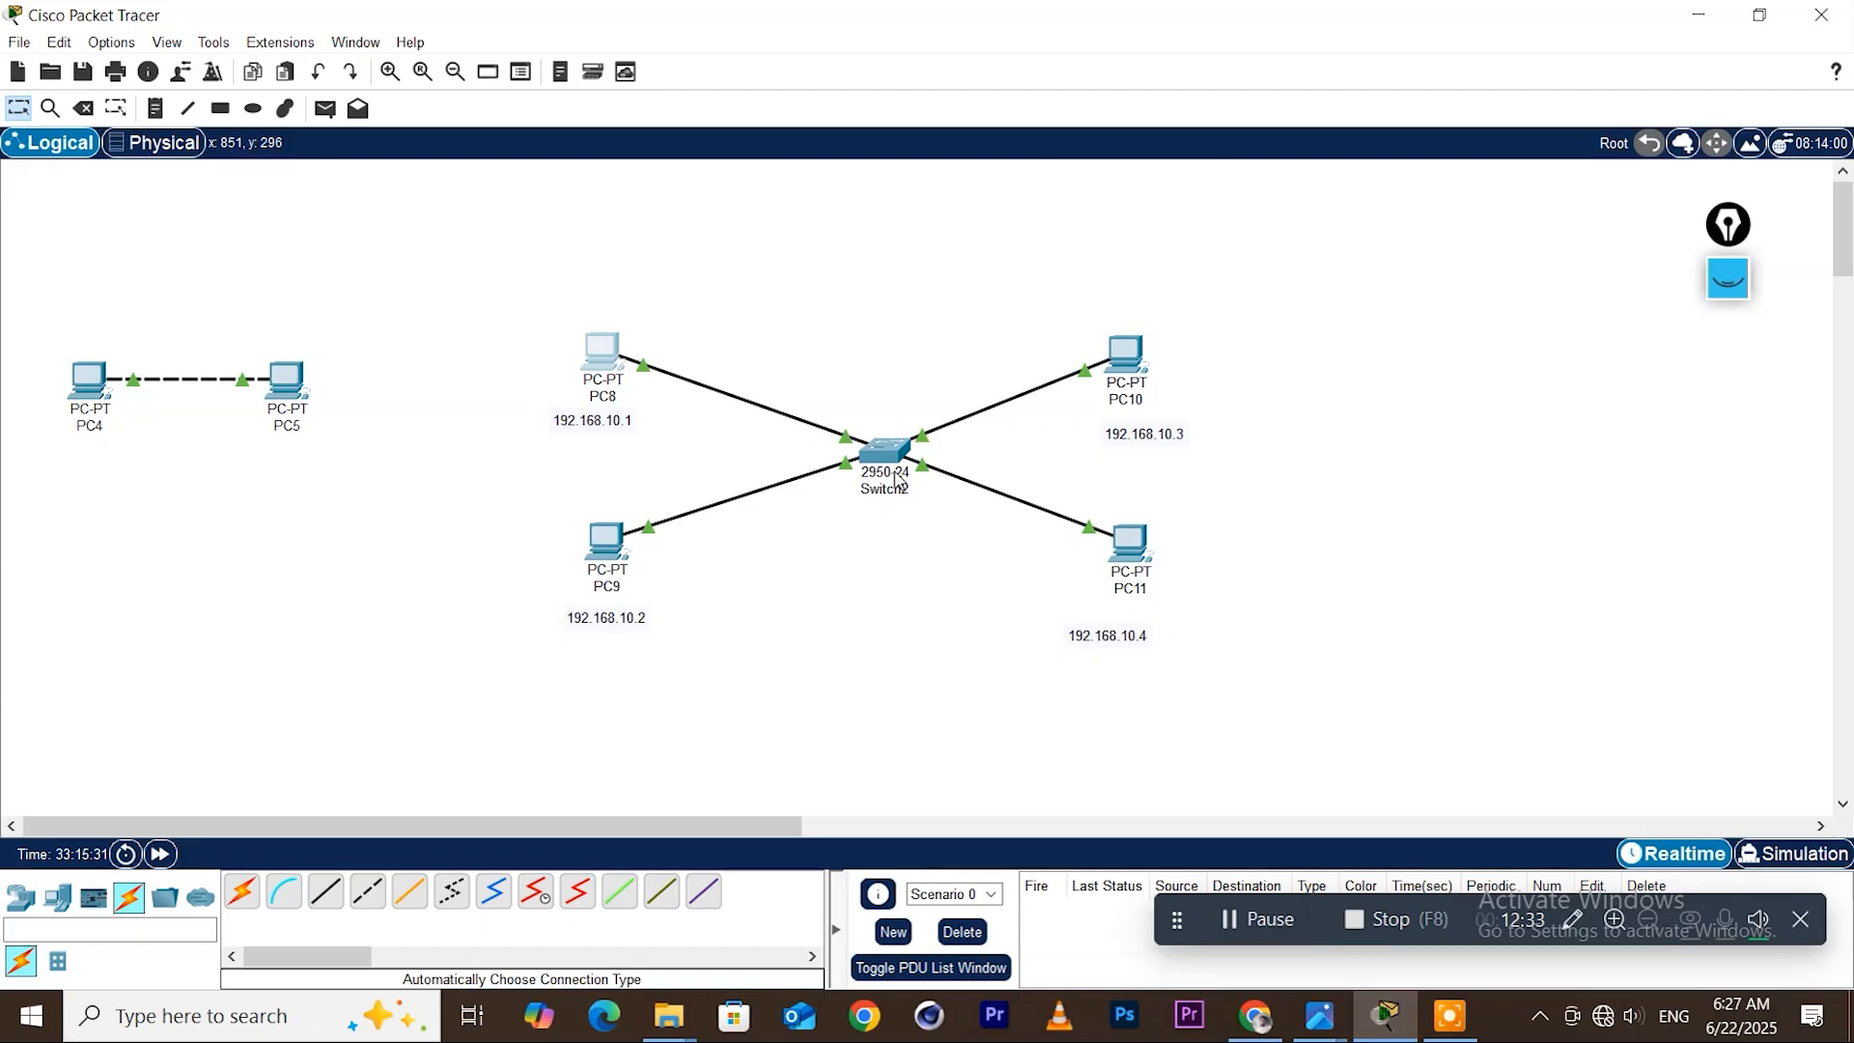
# Shift PC8 slightly to the right and realign the 192.168.10.1 and 192.168.10.2 notes beneath PC8 and PC9
pyautogui.moveTo(897, 470)
pyautogui.moveTo(606, 353); pyautogui.dragTo(646, 355)
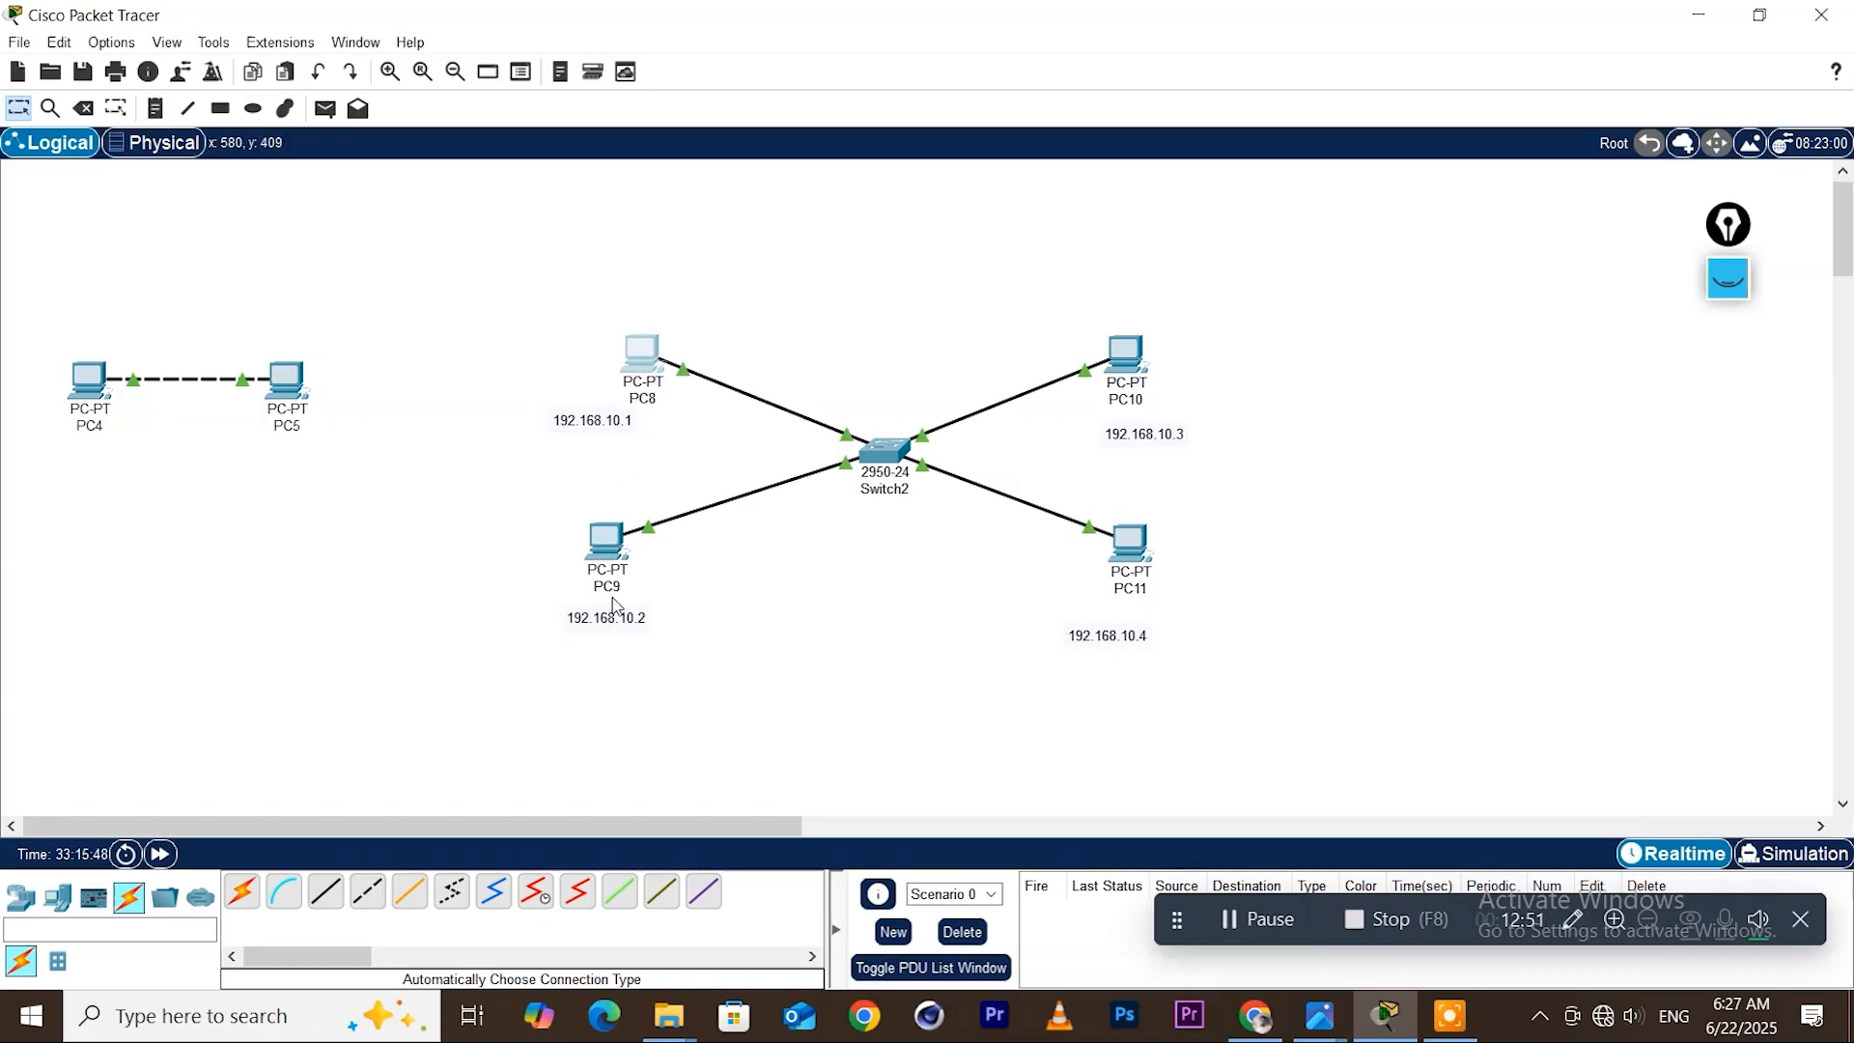
pyautogui.moveTo(615, 623); pyautogui.dragTo(634, 614)
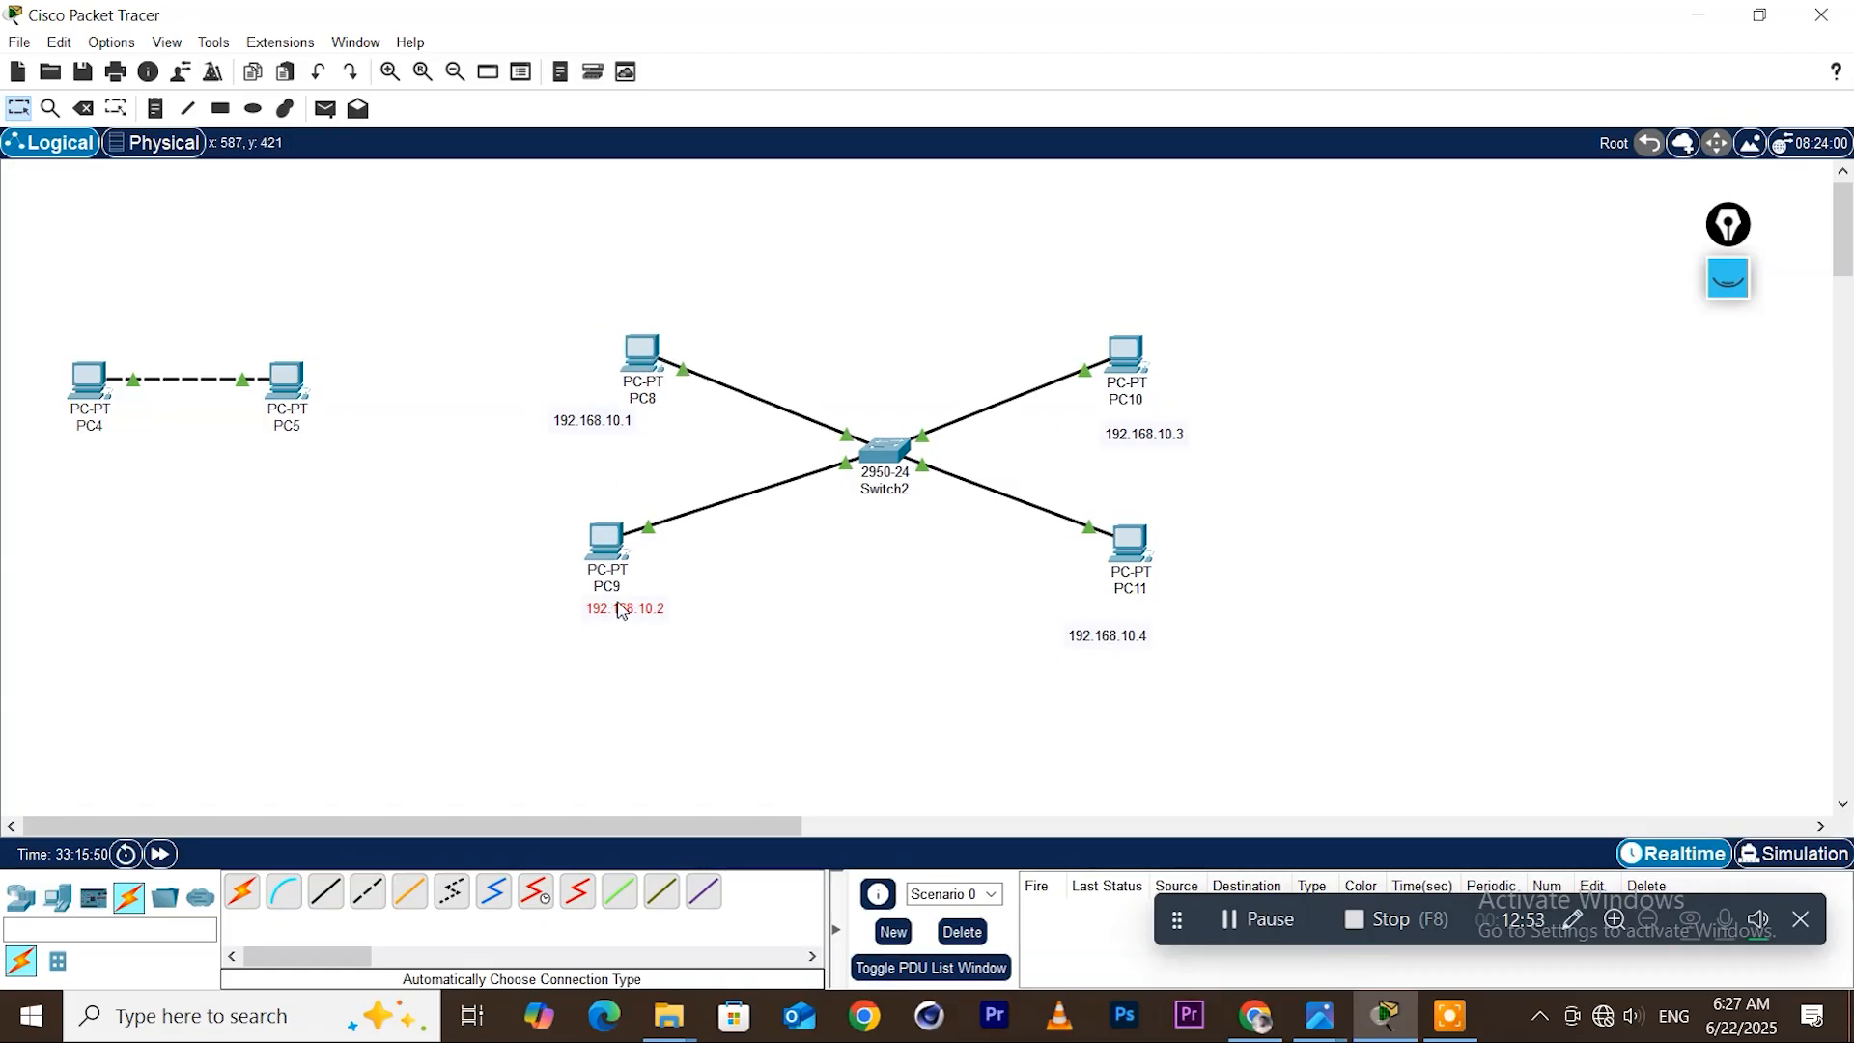
pyautogui.moveTo(589, 427); pyautogui.dragTo(632, 437)
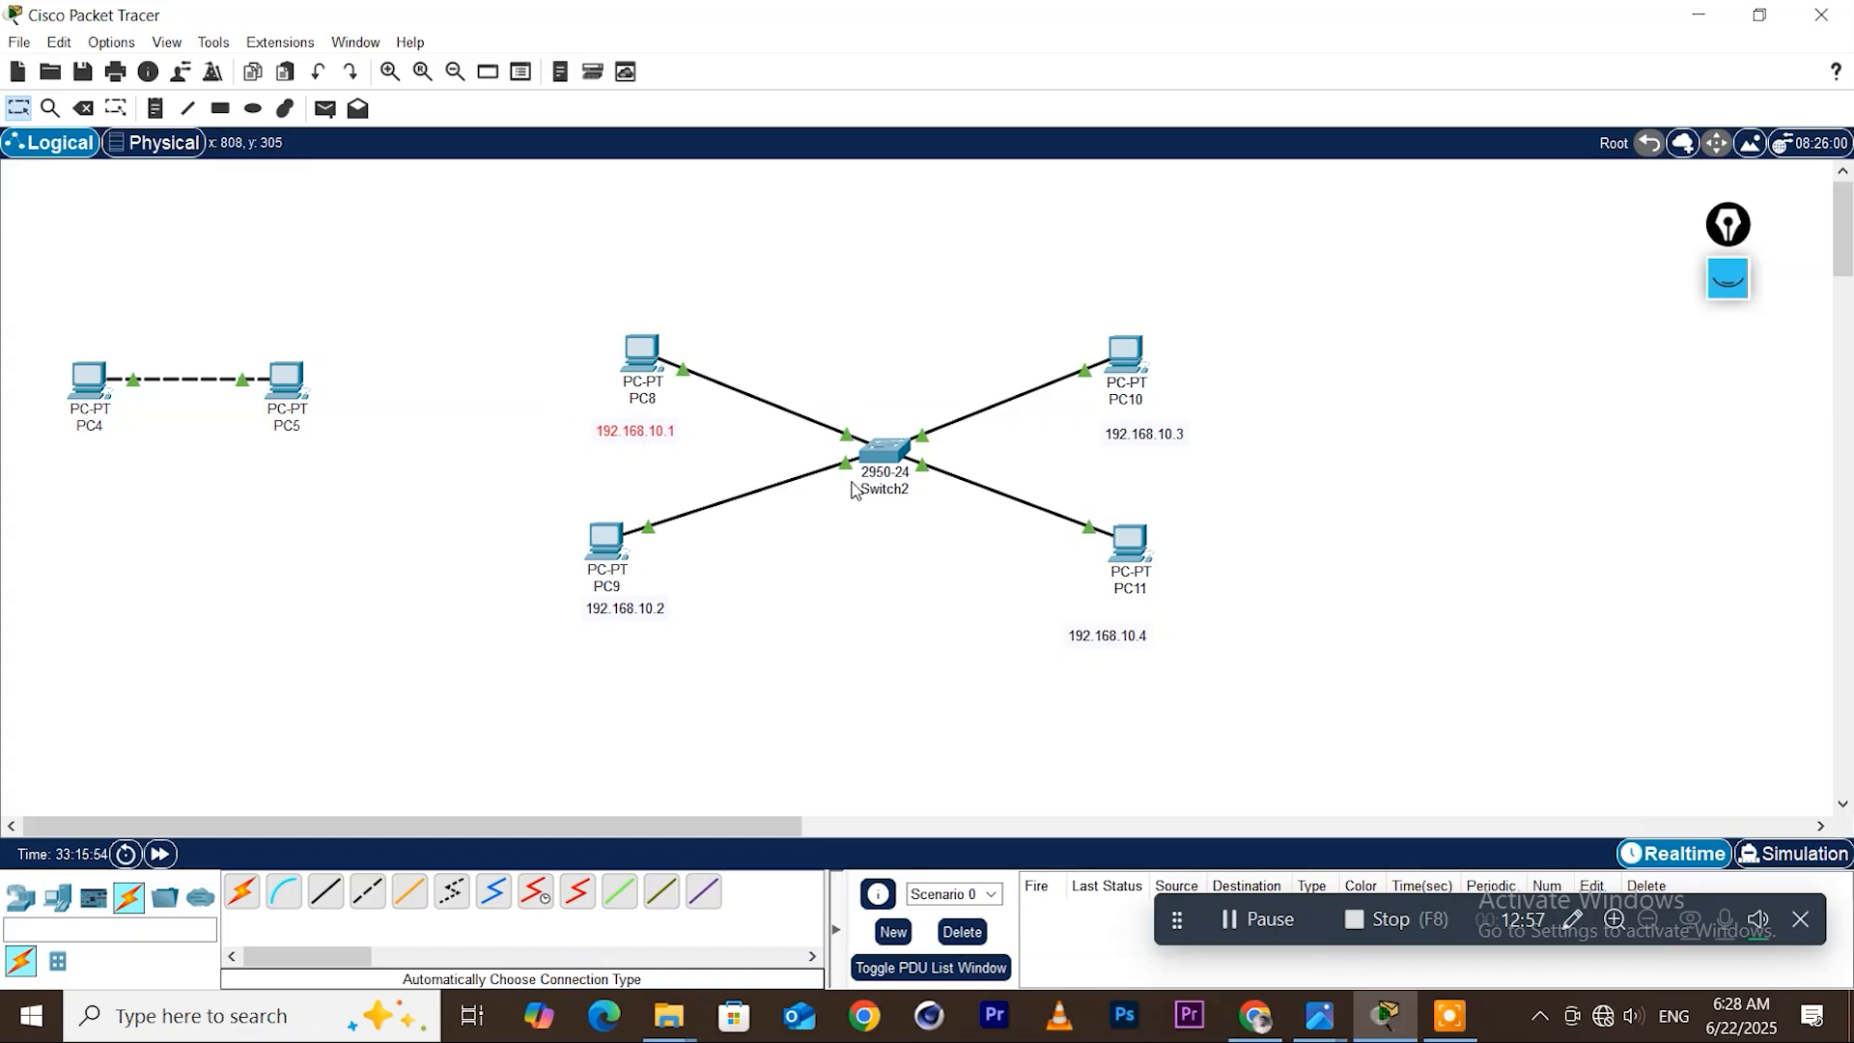
pyautogui.moveTo(651, 367); pyautogui.dragTo(638, 370)
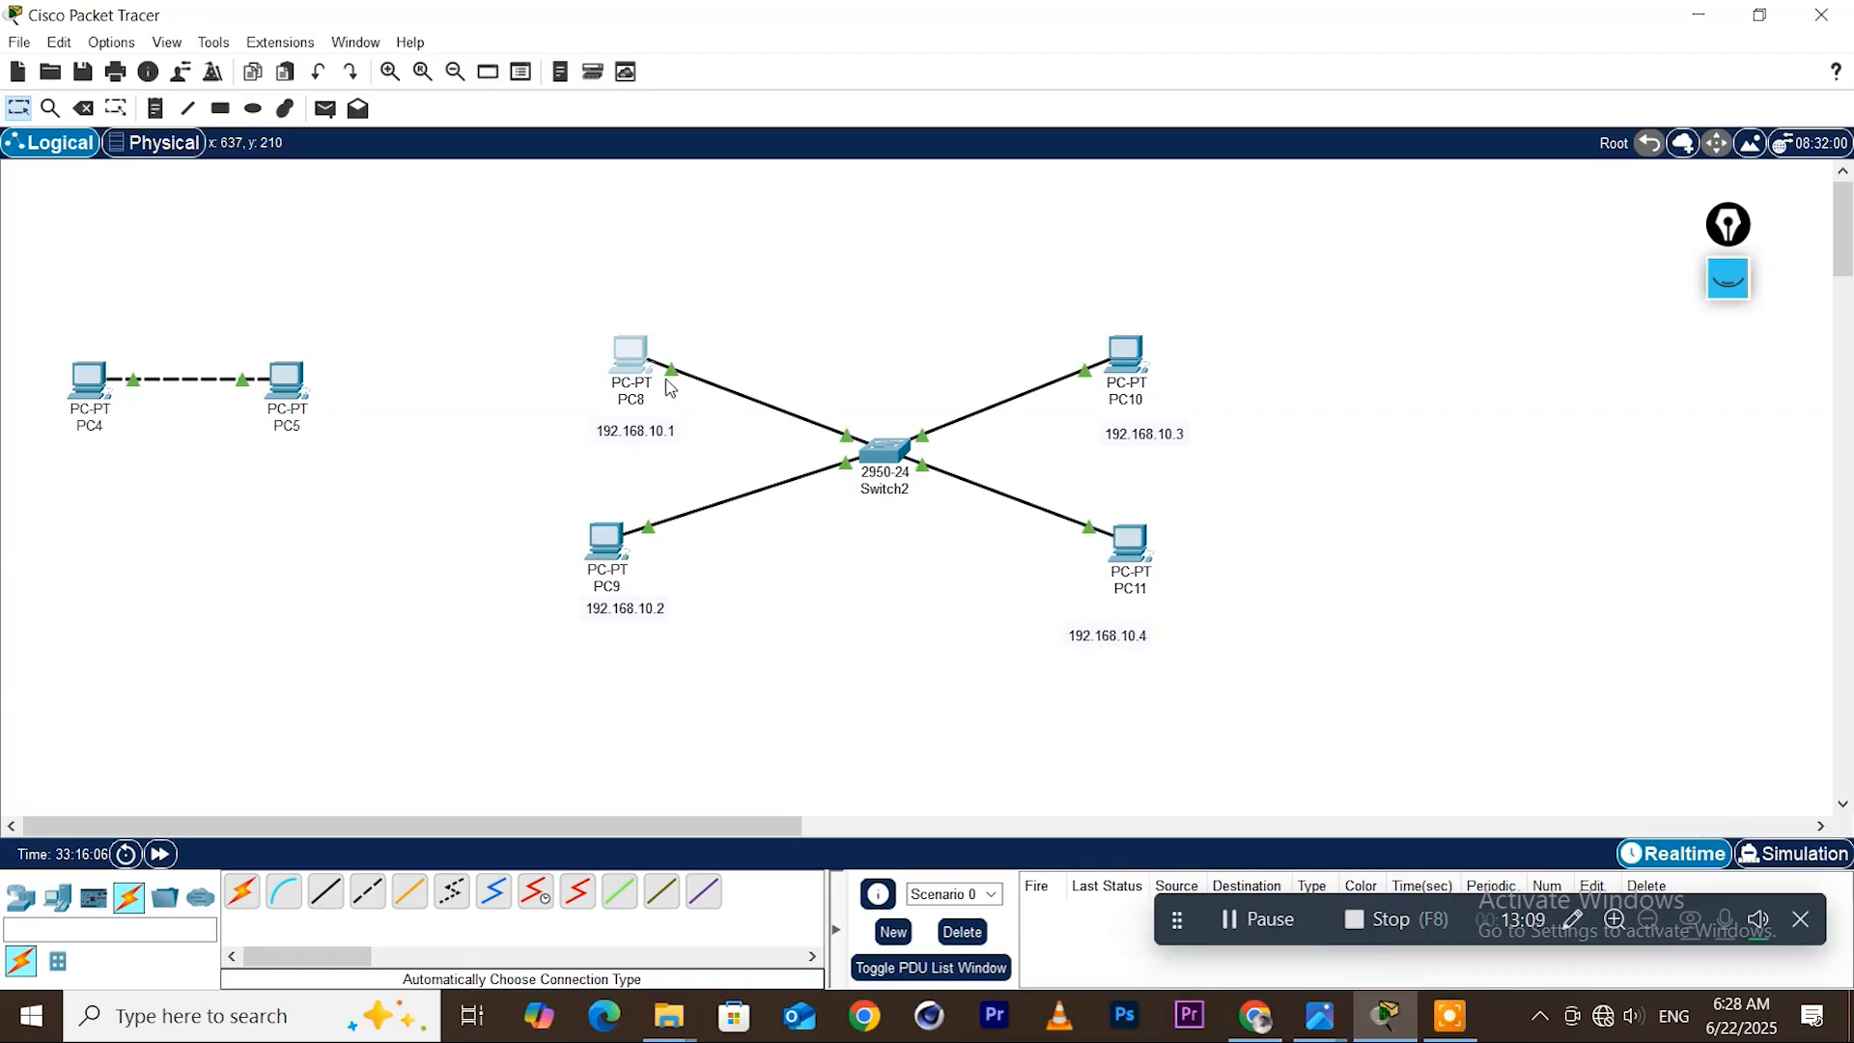
# Move the four-PC network around Switch2, together with its IP notes, leftward next to PC4 and PC5
pyautogui.moveTo(630, 370); pyautogui.dragTo(394, 276)
pyautogui.moveTo(608, 570); pyautogui.dragTo(297, 609)
pyautogui.moveTo(635, 447); pyautogui.dragTo(415, 356)
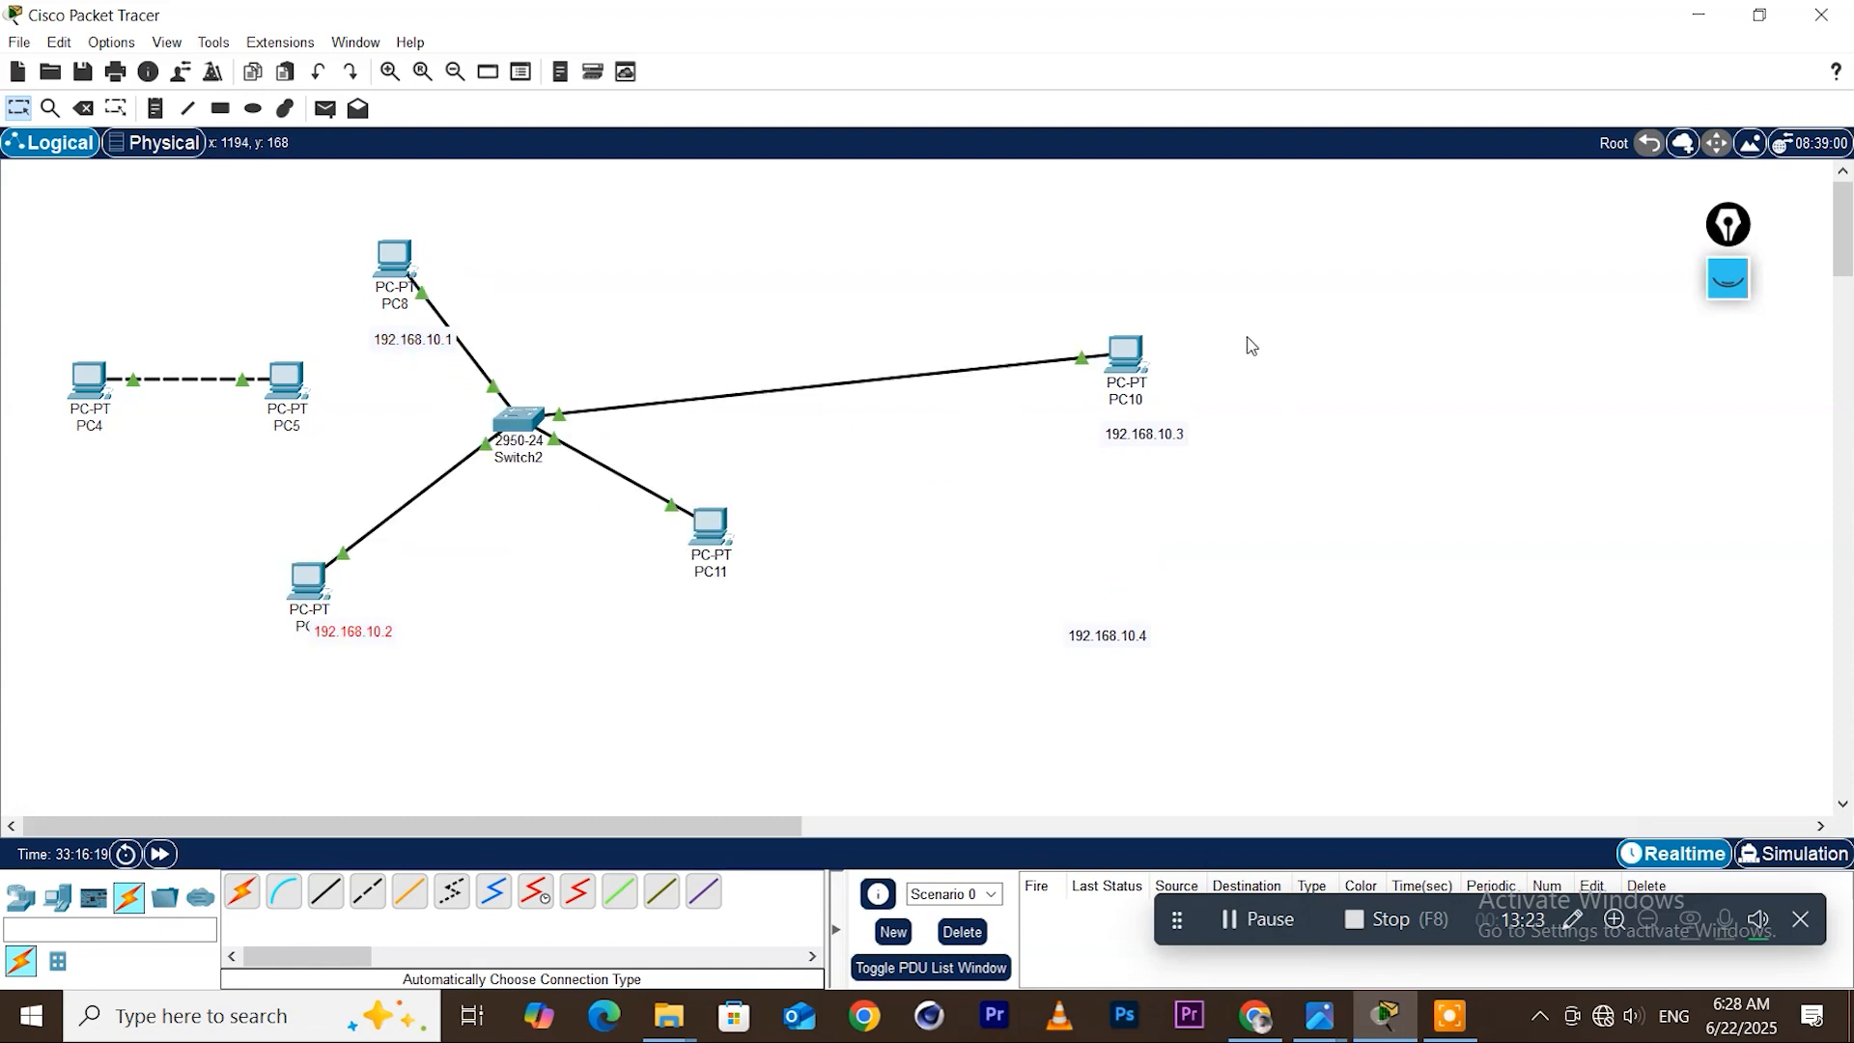
pyautogui.moveTo(1128, 358); pyautogui.dragTo(752, 284)
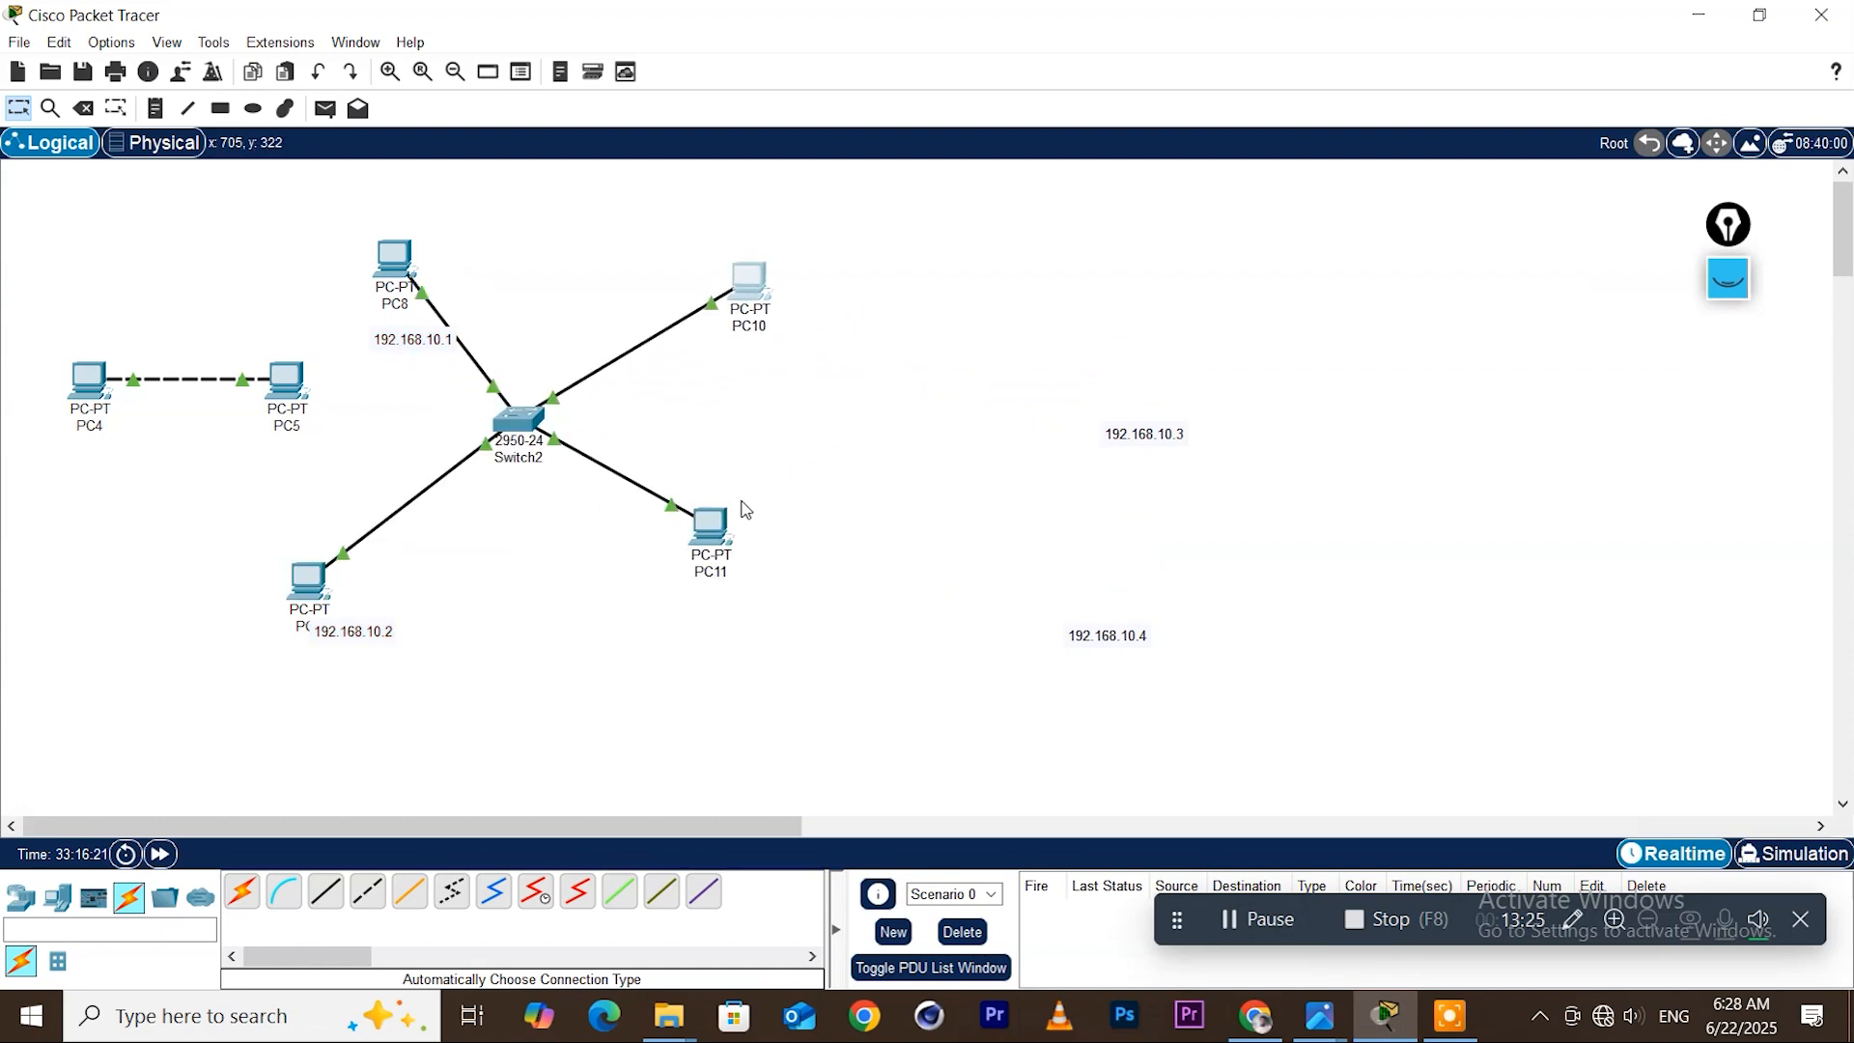
pyautogui.moveTo(731, 524)
pyautogui.mouseDown()
pyautogui.moveTo(694, 518)
pyautogui.moveTo(745, 498)
pyautogui.mouseUp()
pyautogui.moveTo(1115, 448); pyautogui.dragTo(738, 370)
pyautogui.moveTo(1105, 637); pyautogui.dragTo(727, 612)
pyautogui.moveTo(725, 509); pyautogui.dragTo(731, 532)
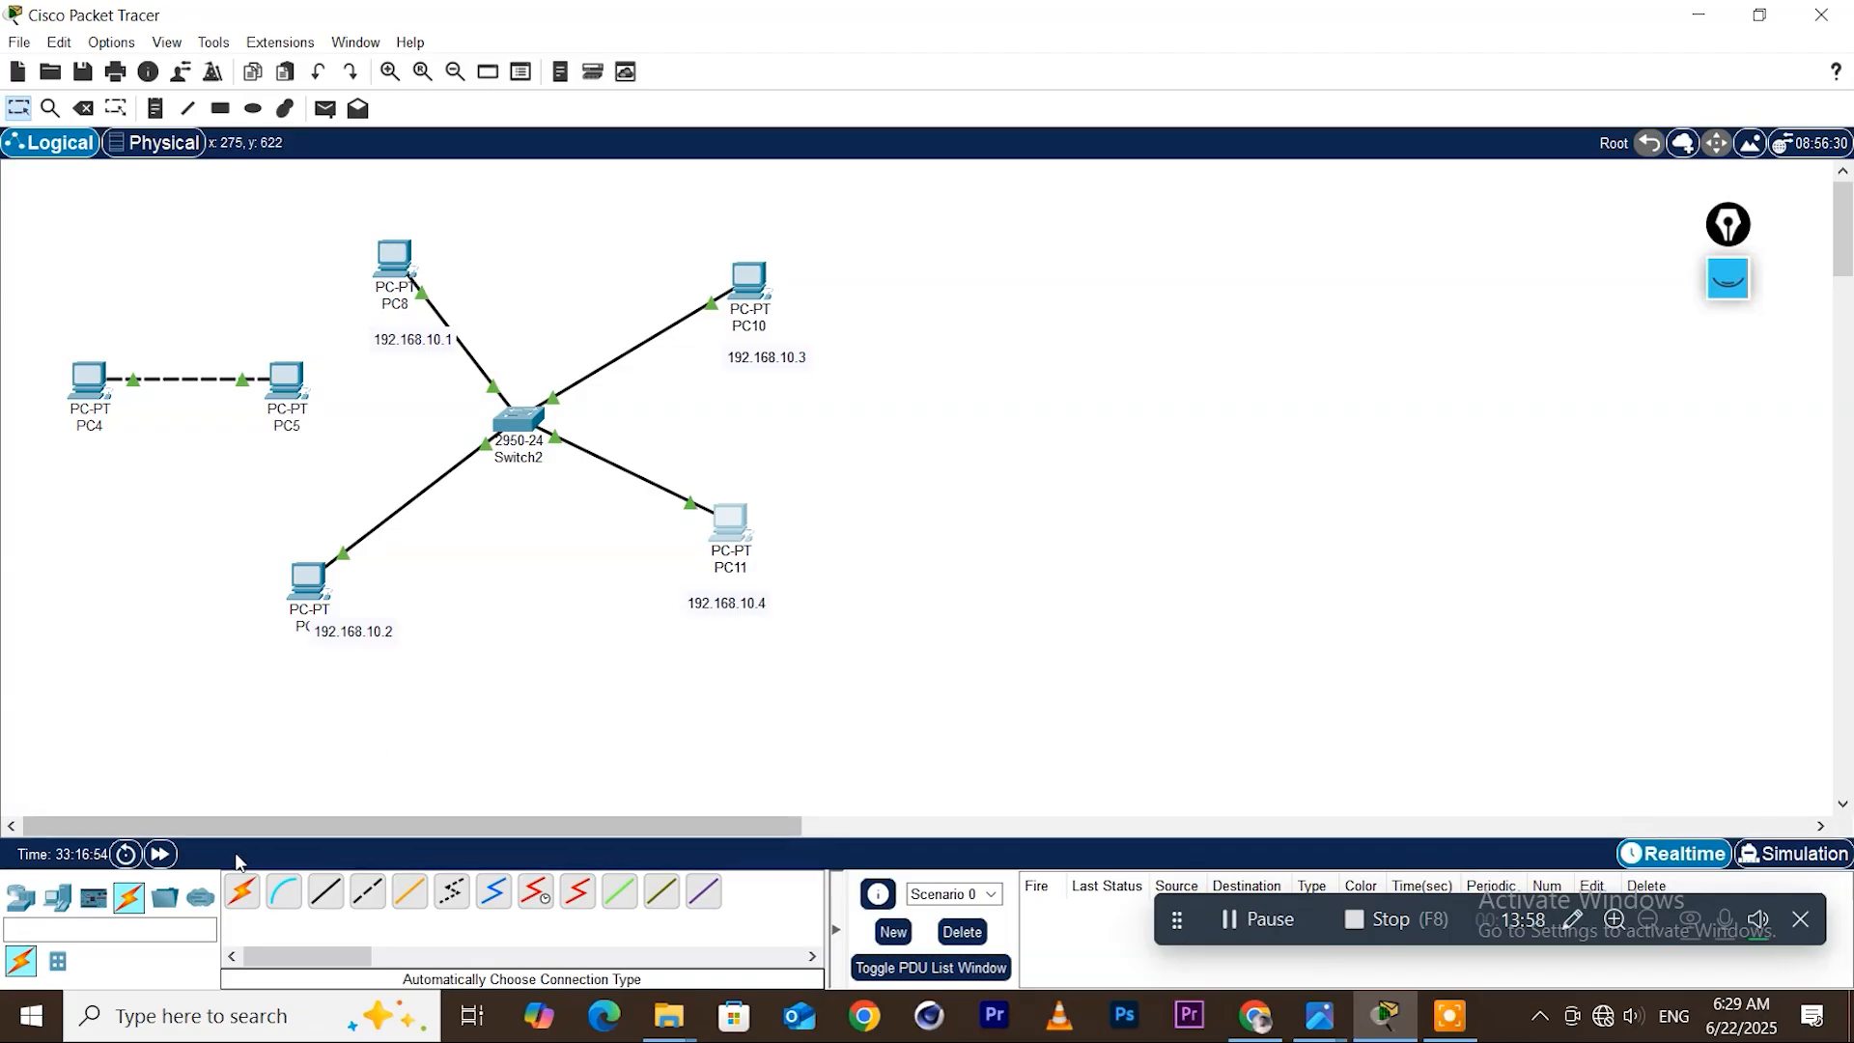
# Add two PCs to the right of the four-PC network, one above the other
pyautogui.click(59, 907)
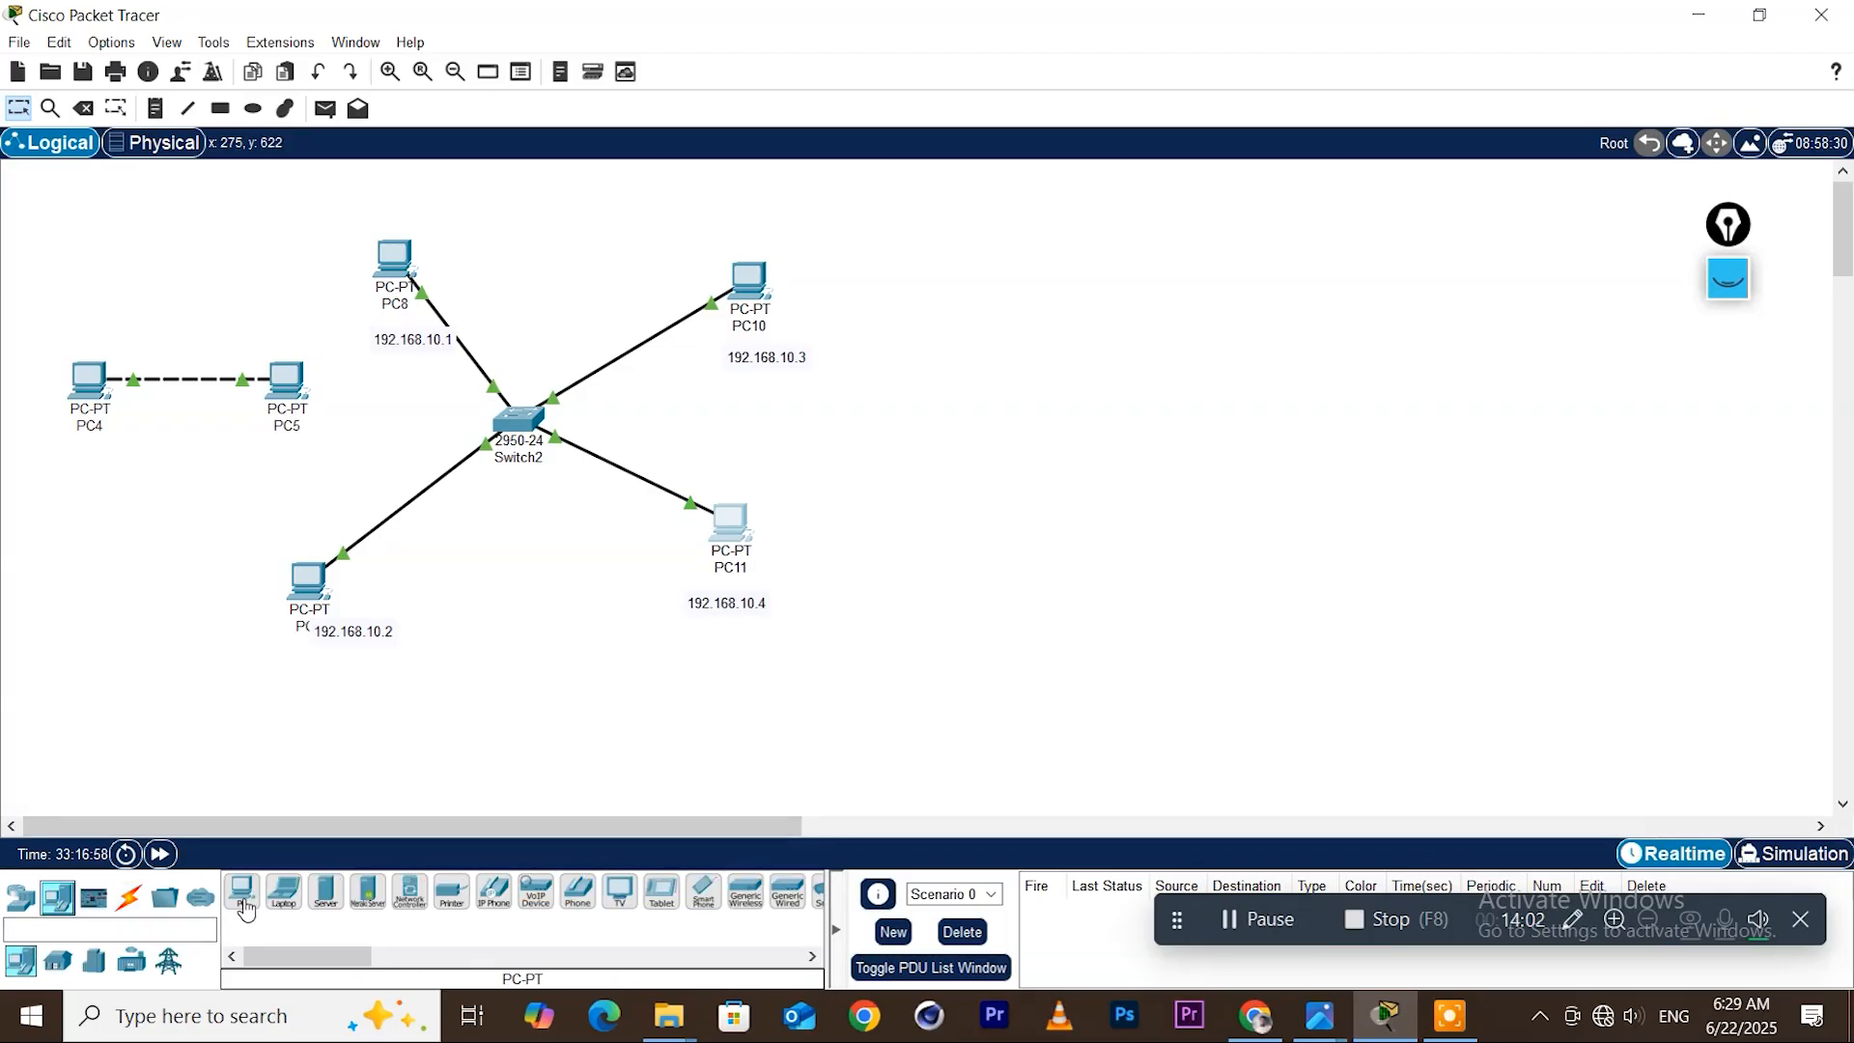
pyautogui.moveTo(242, 908); pyautogui.dragTo(1042, 377)
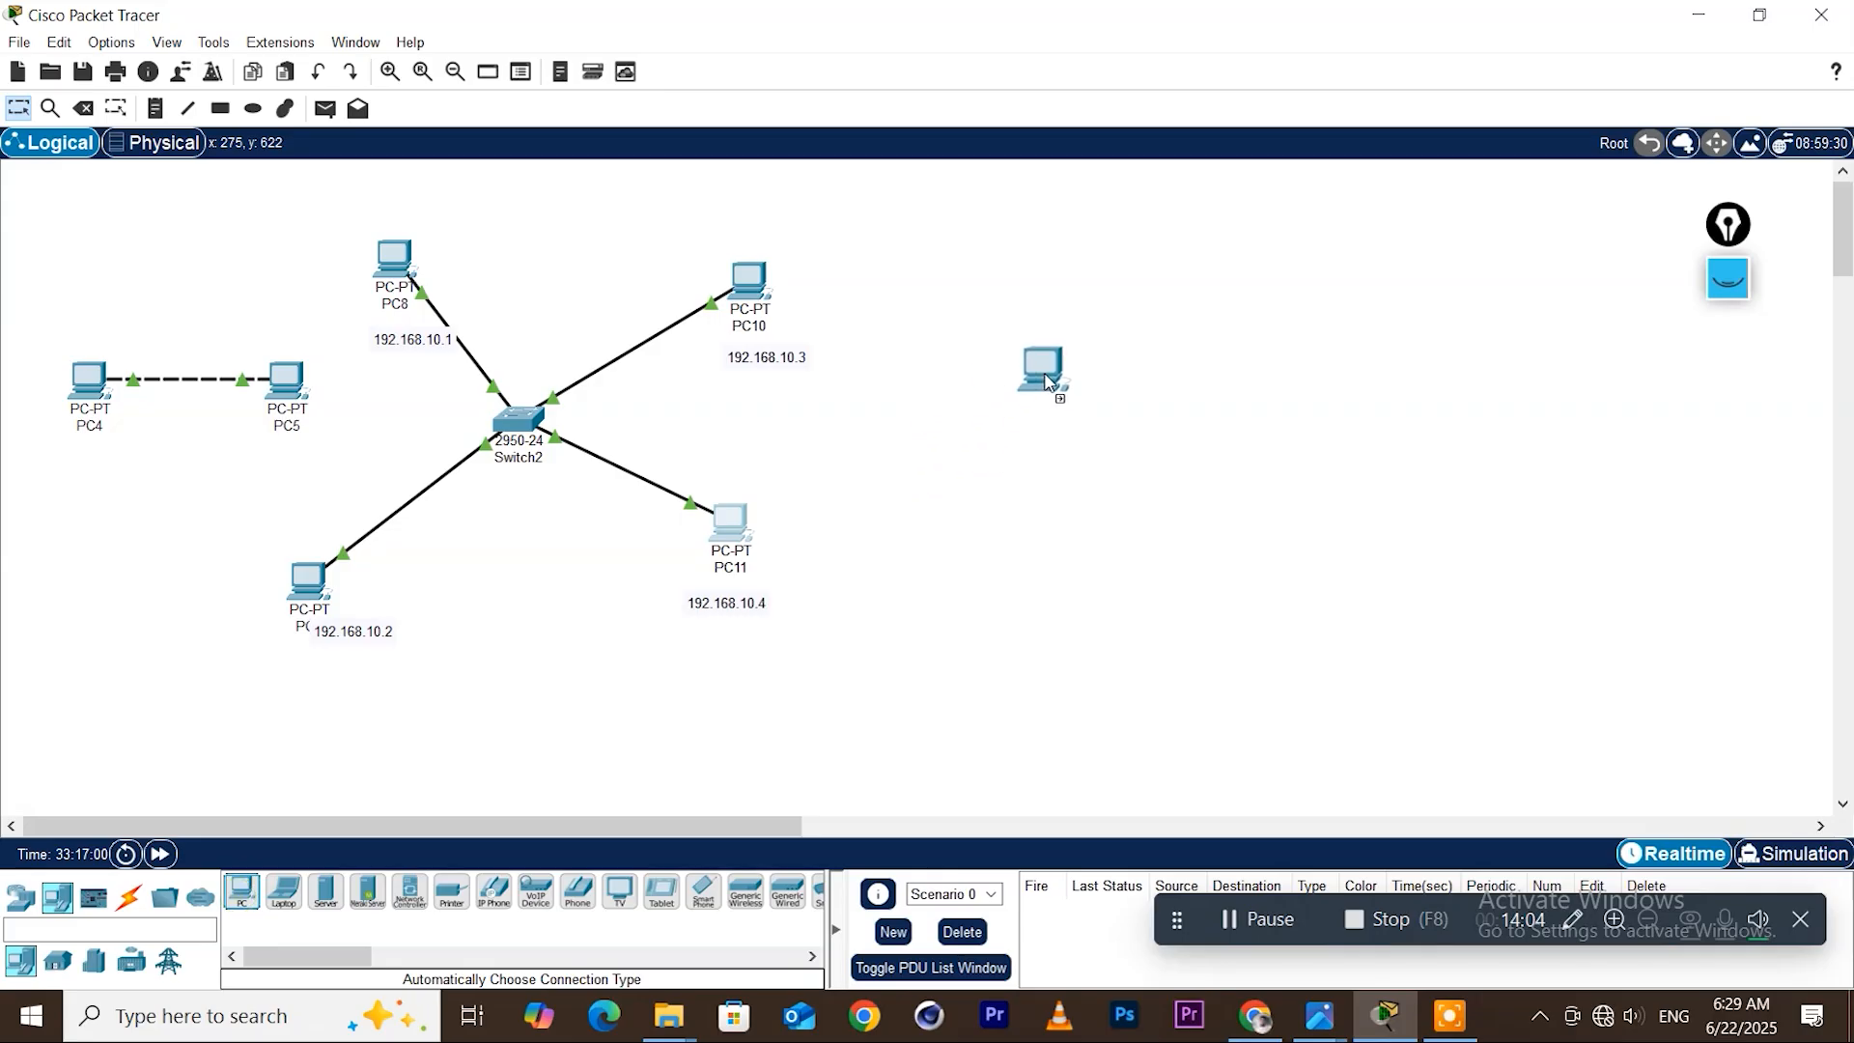
pyautogui.moveTo(242, 890); pyautogui.dragTo(1025, 569)
pyautogui.moveTo(1045, 373); pyautogui.dragTo(951, 383)
pyautogui.moveTo(1016, 562); pyautogui.dragTo(928, 564)
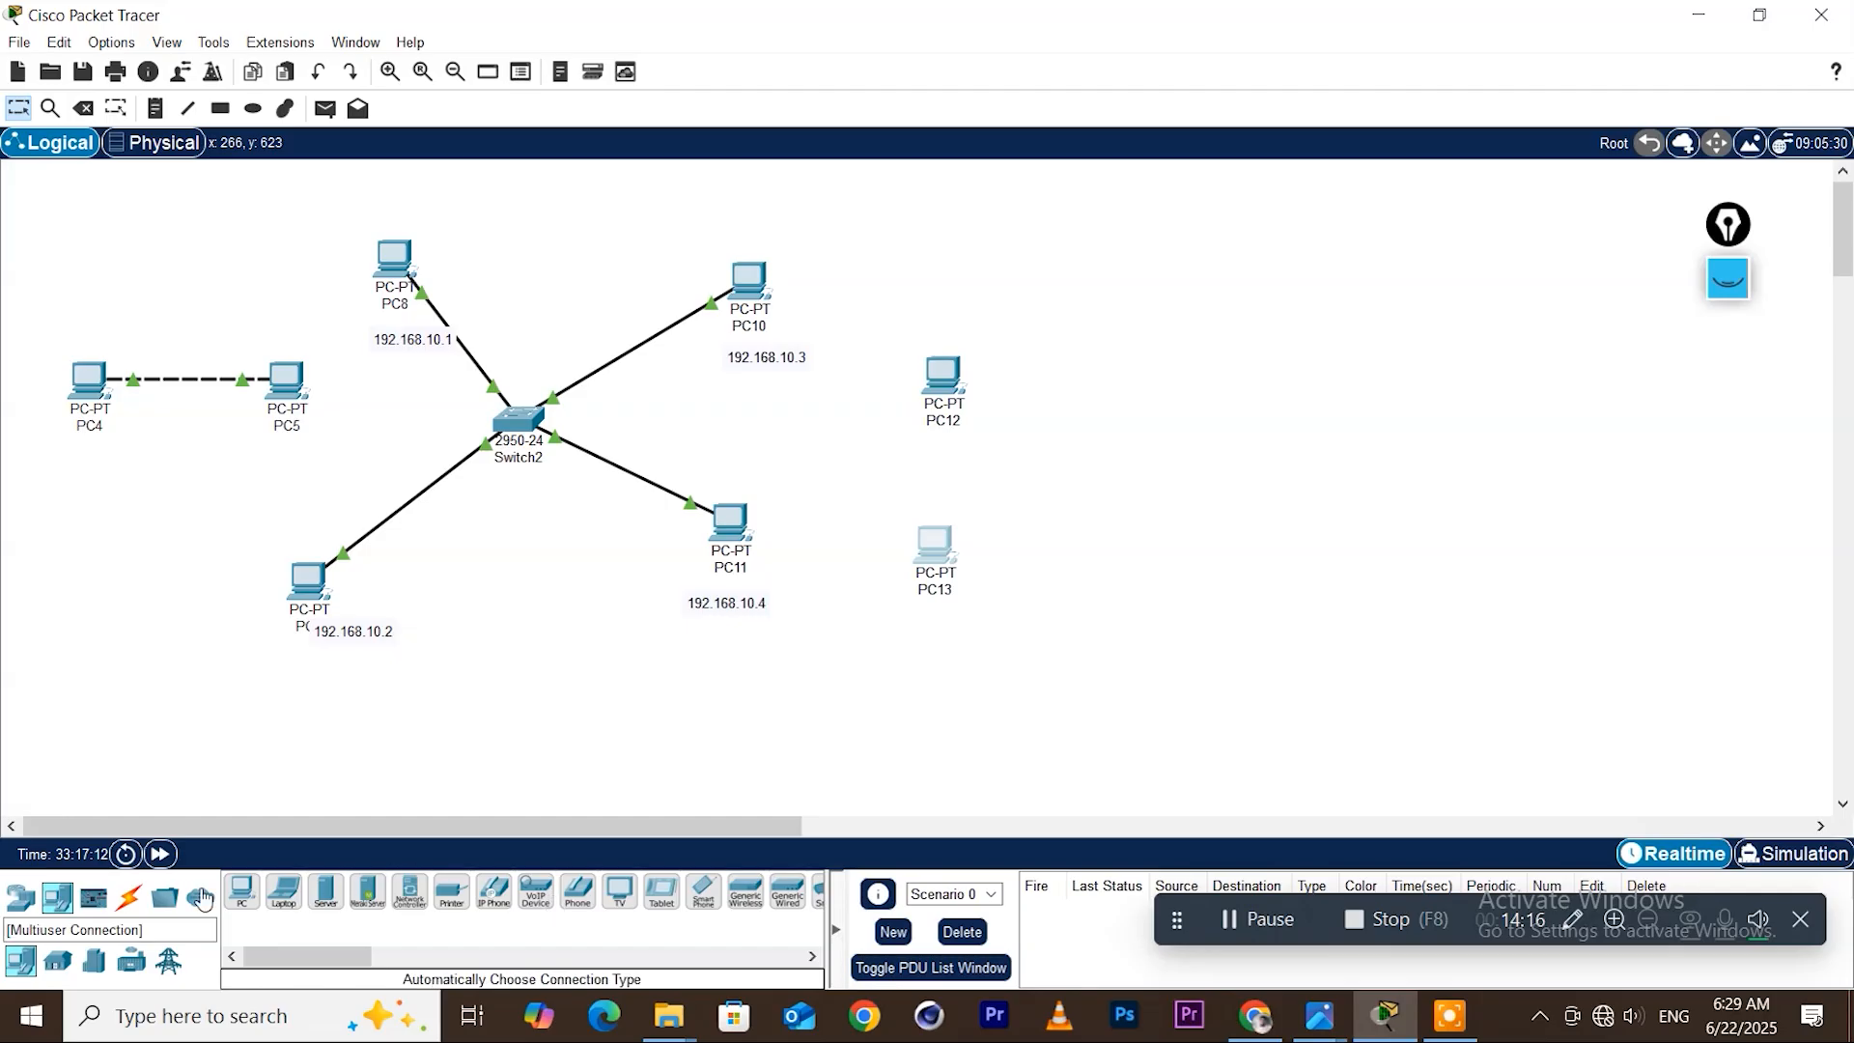
# Add a 2950-24 switch to the right of PC12 and PC13, and a 2960-24TT switch farther right
pyautogui.click(20, 897)
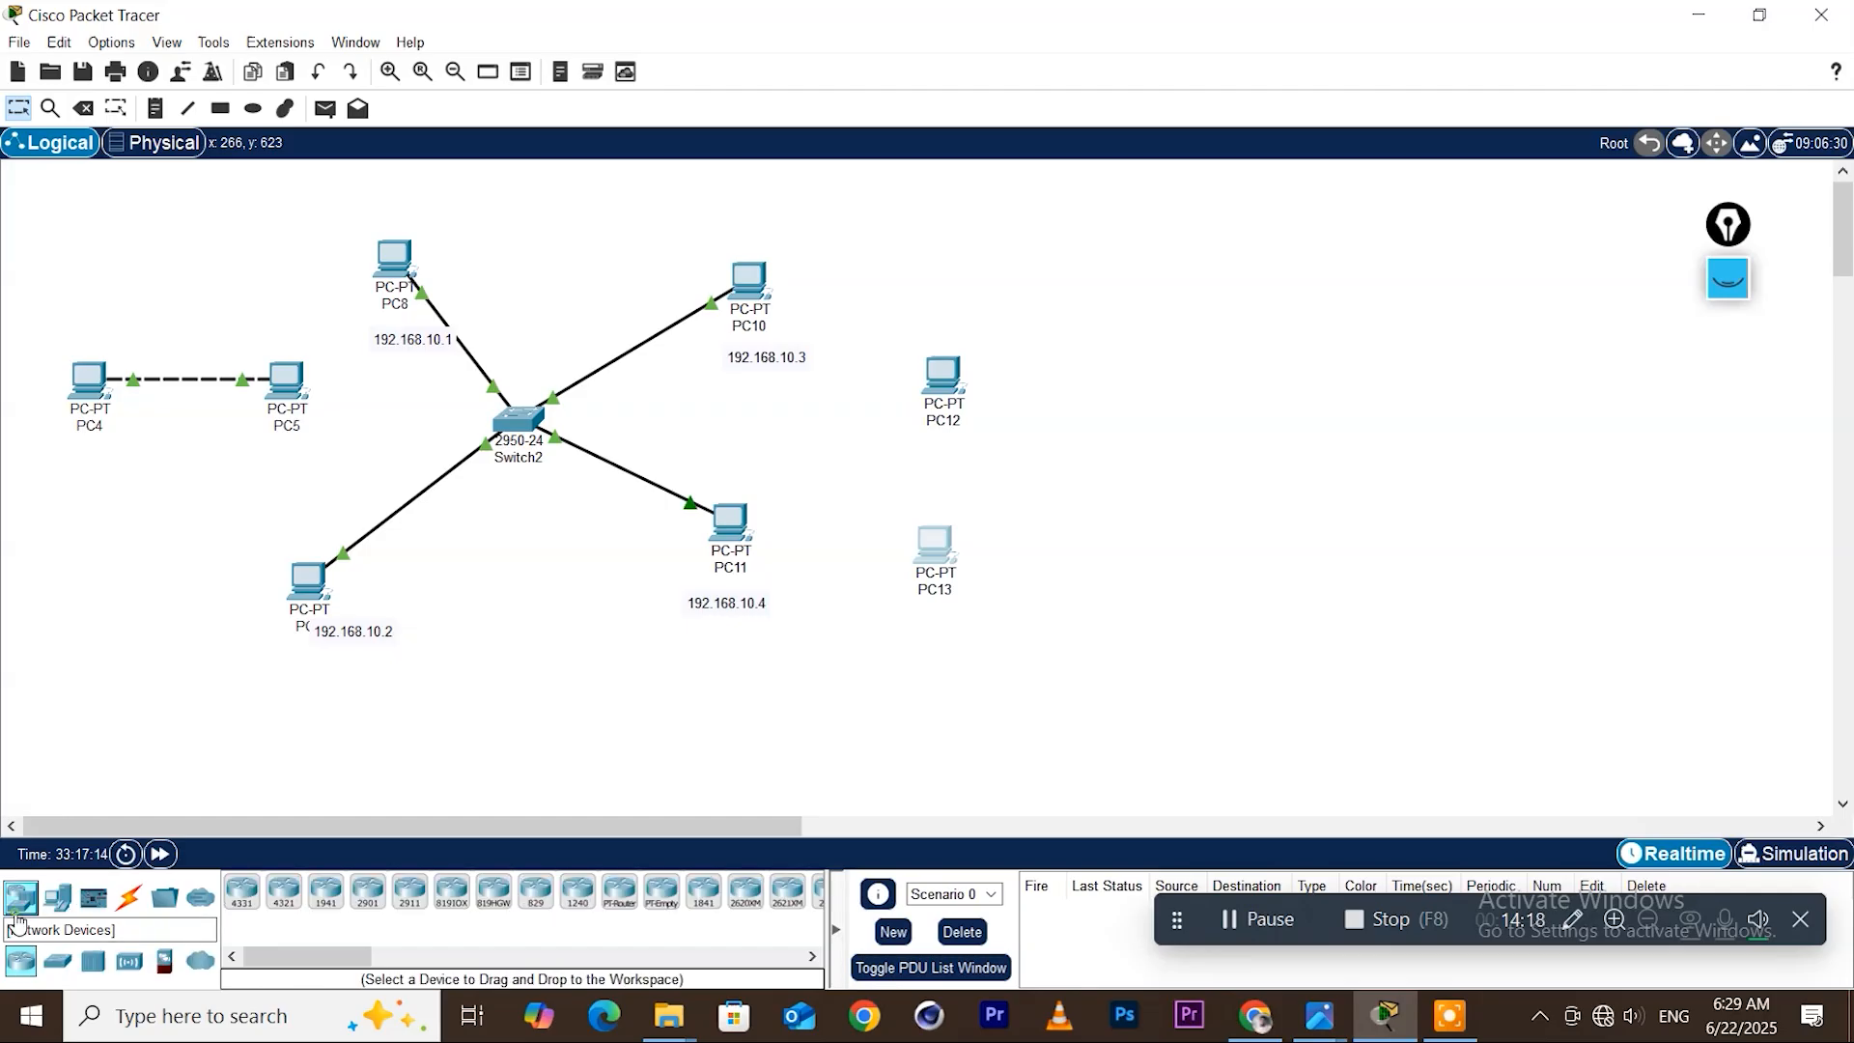
pyautogui.click(58, 963)
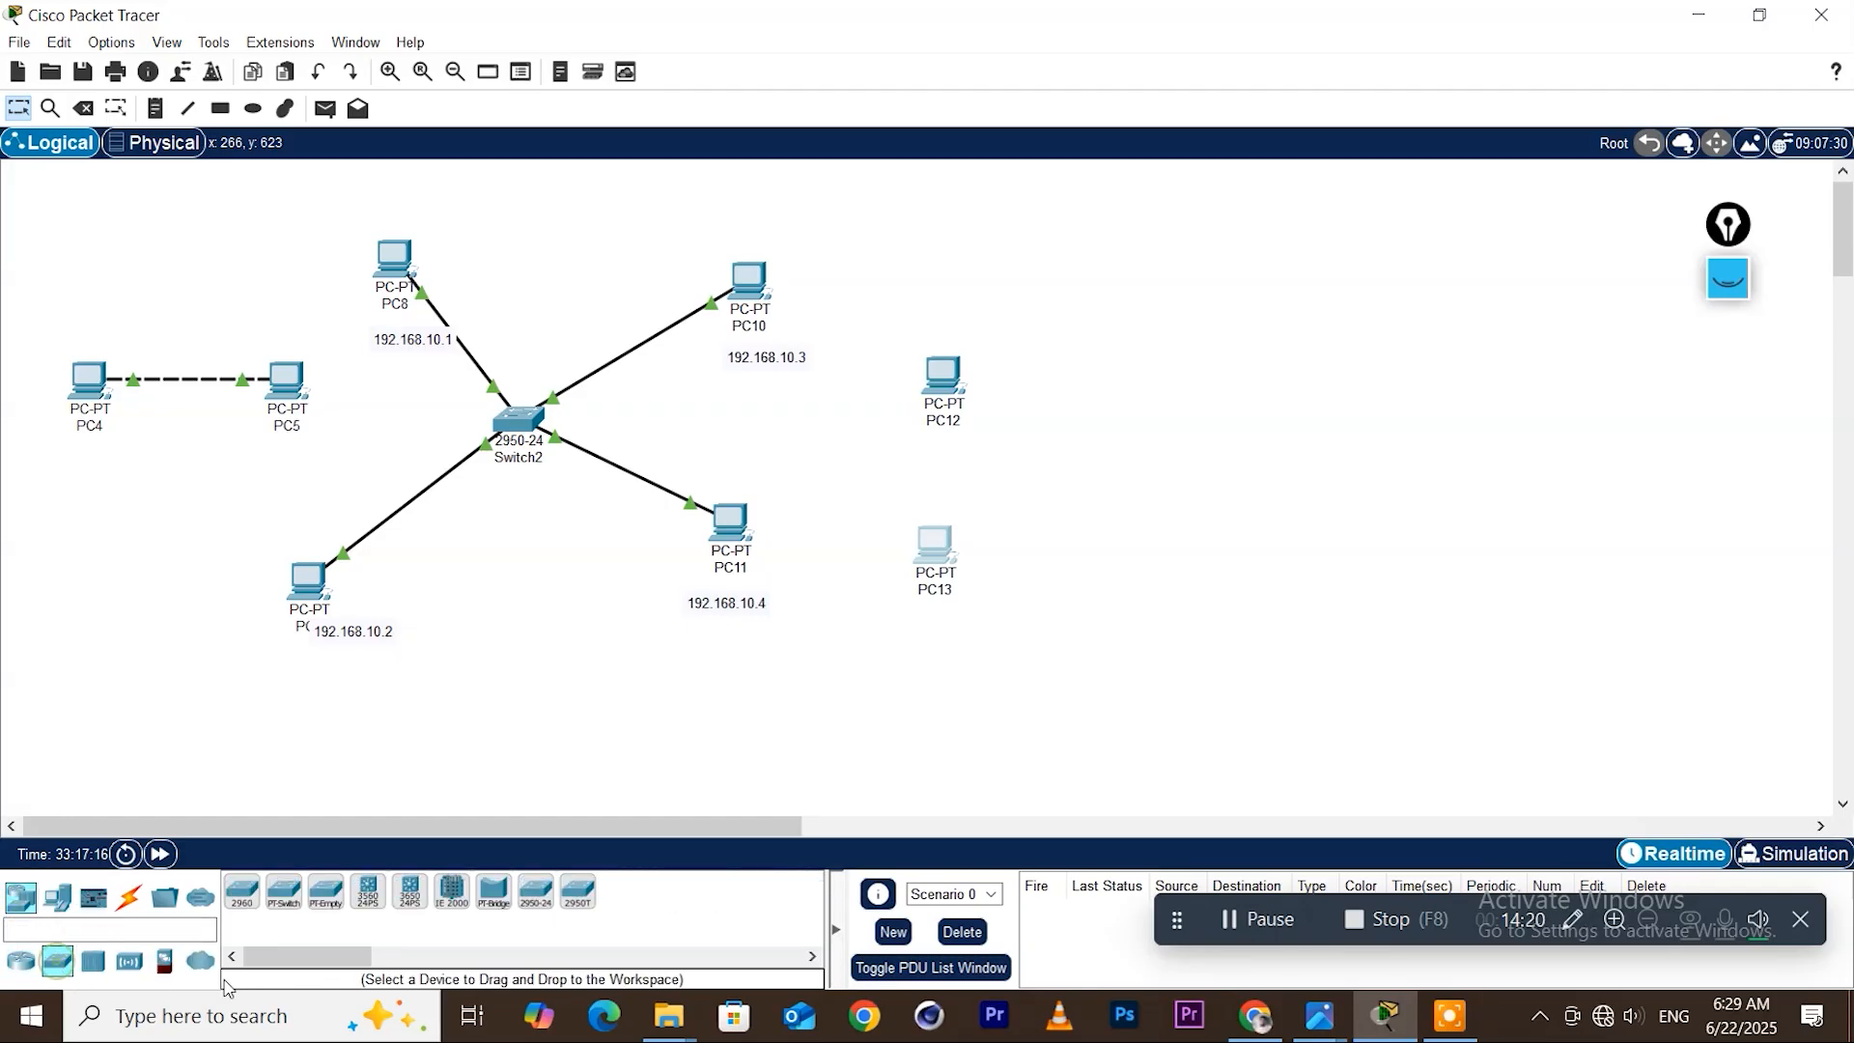
pyautogui.click(536, 891)
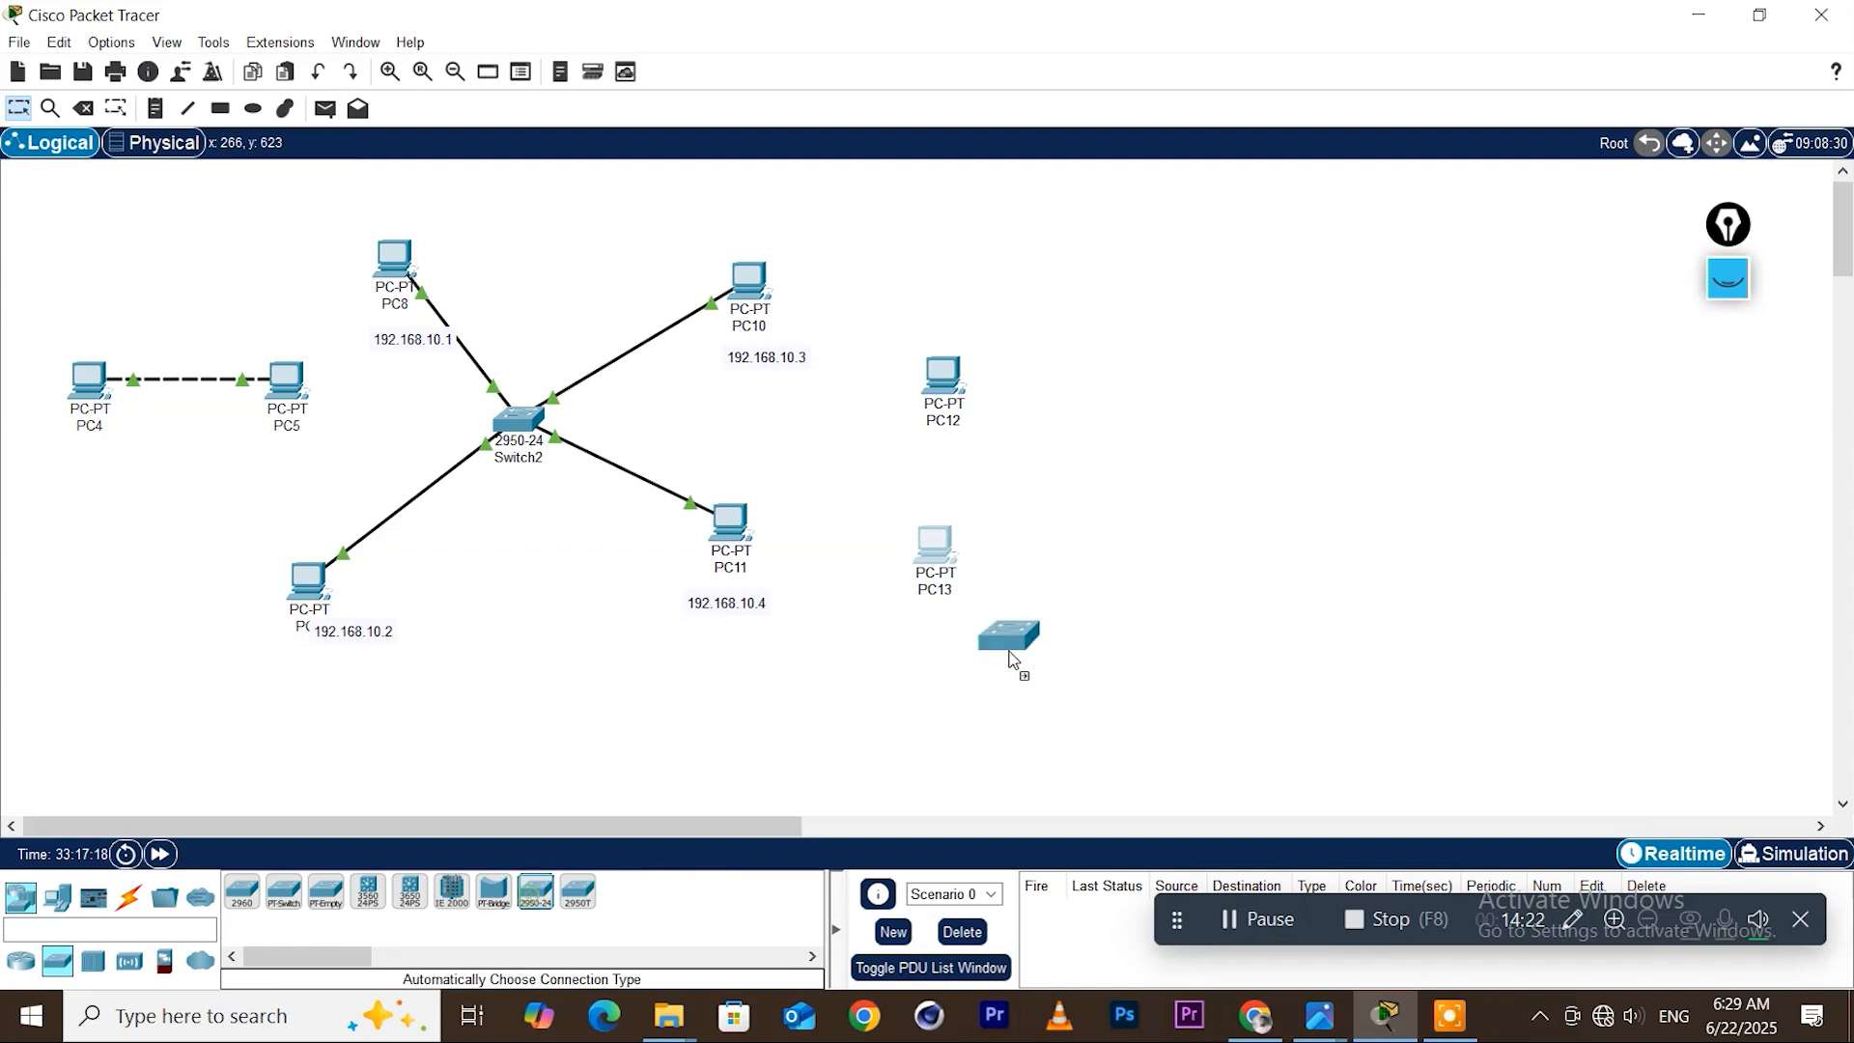
pyautogui.click(1113, 471)
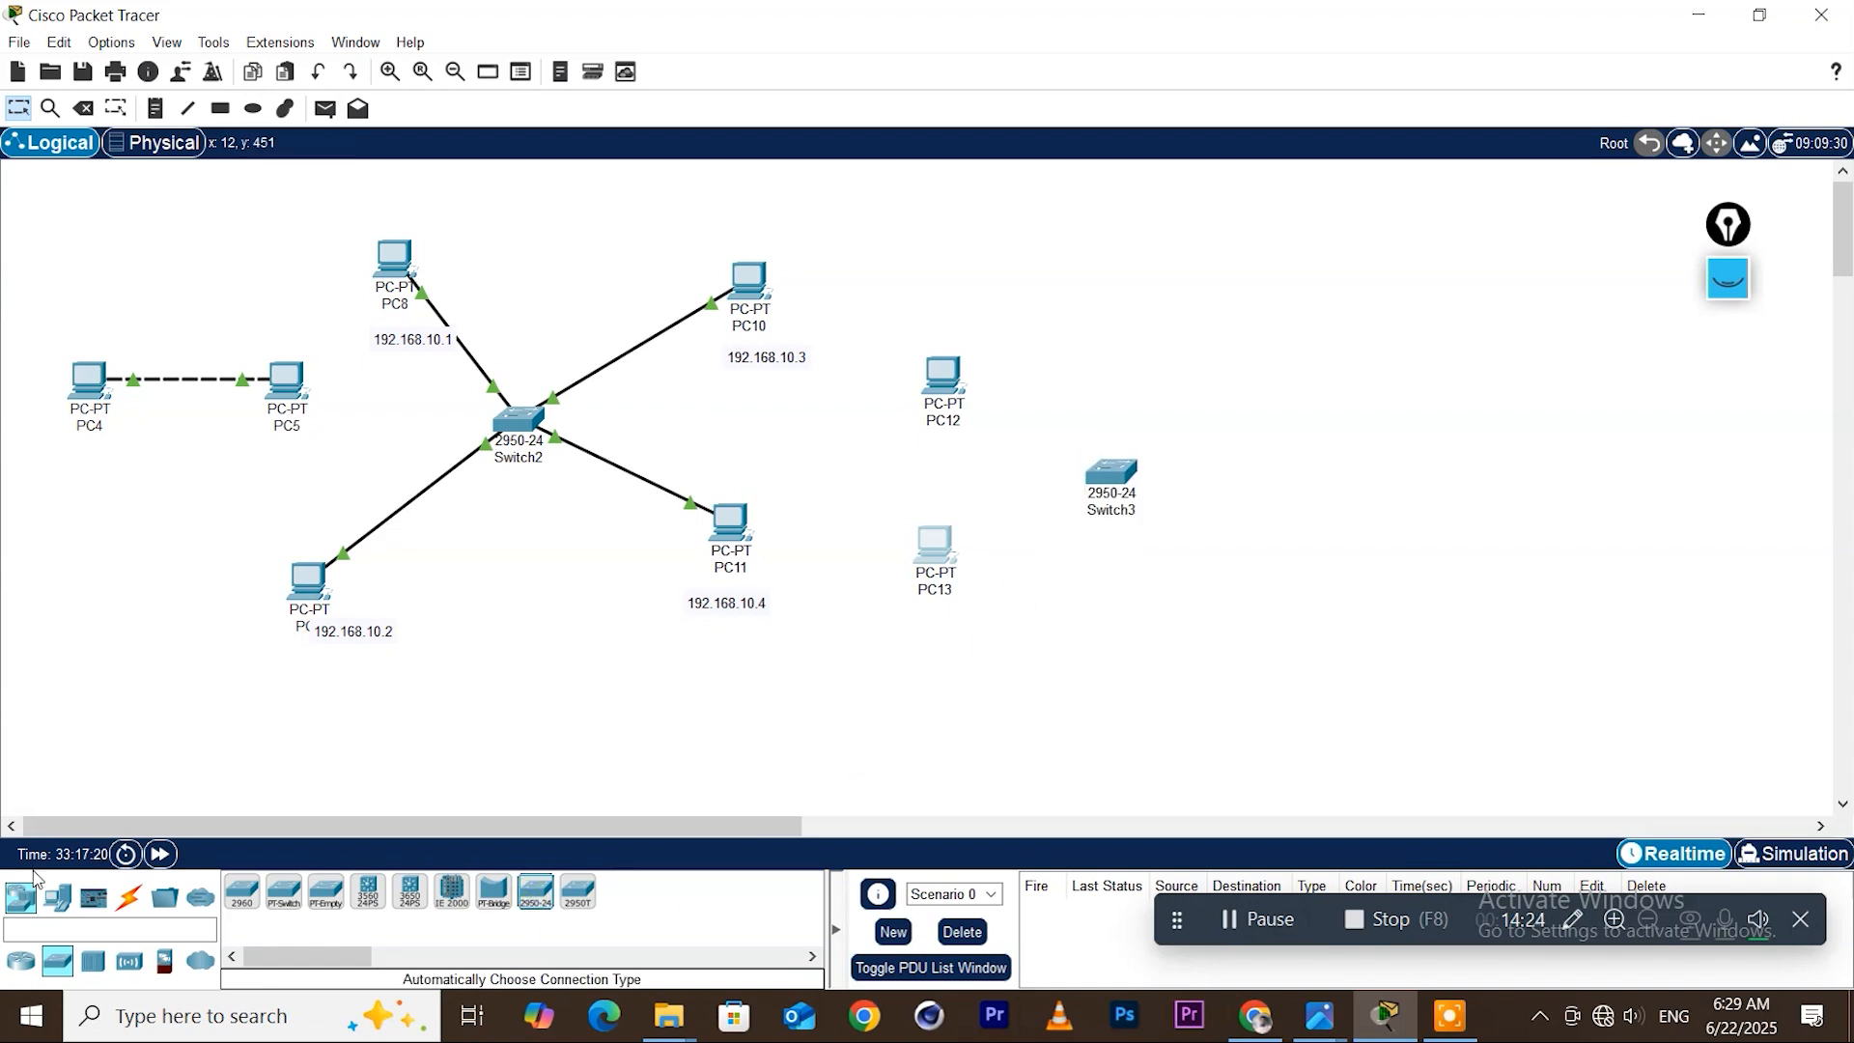
pyautogui.moveTo(66, 960); pyautogui.dragTo(1373, 511)
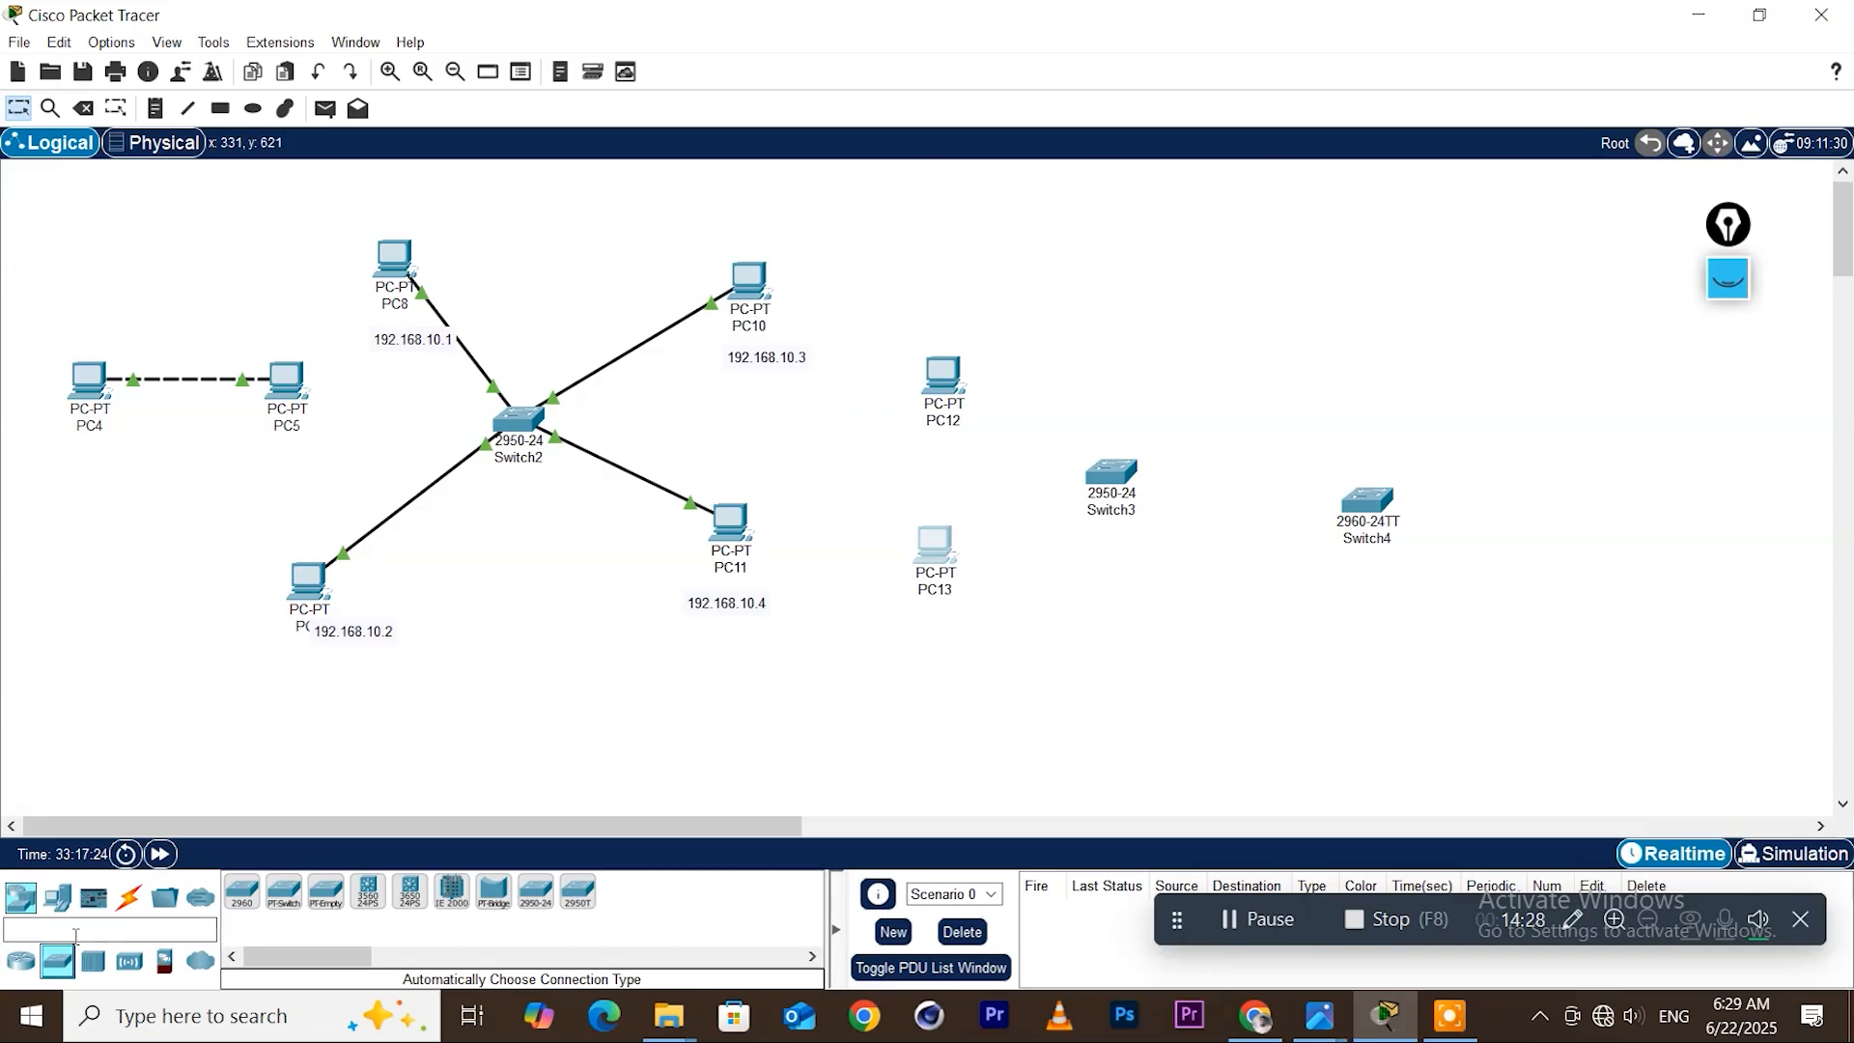
# Add a PC to the right of the 2960-24TT switch, and align that switch roughly level with Switch3
pyautogui.click(24, 902)
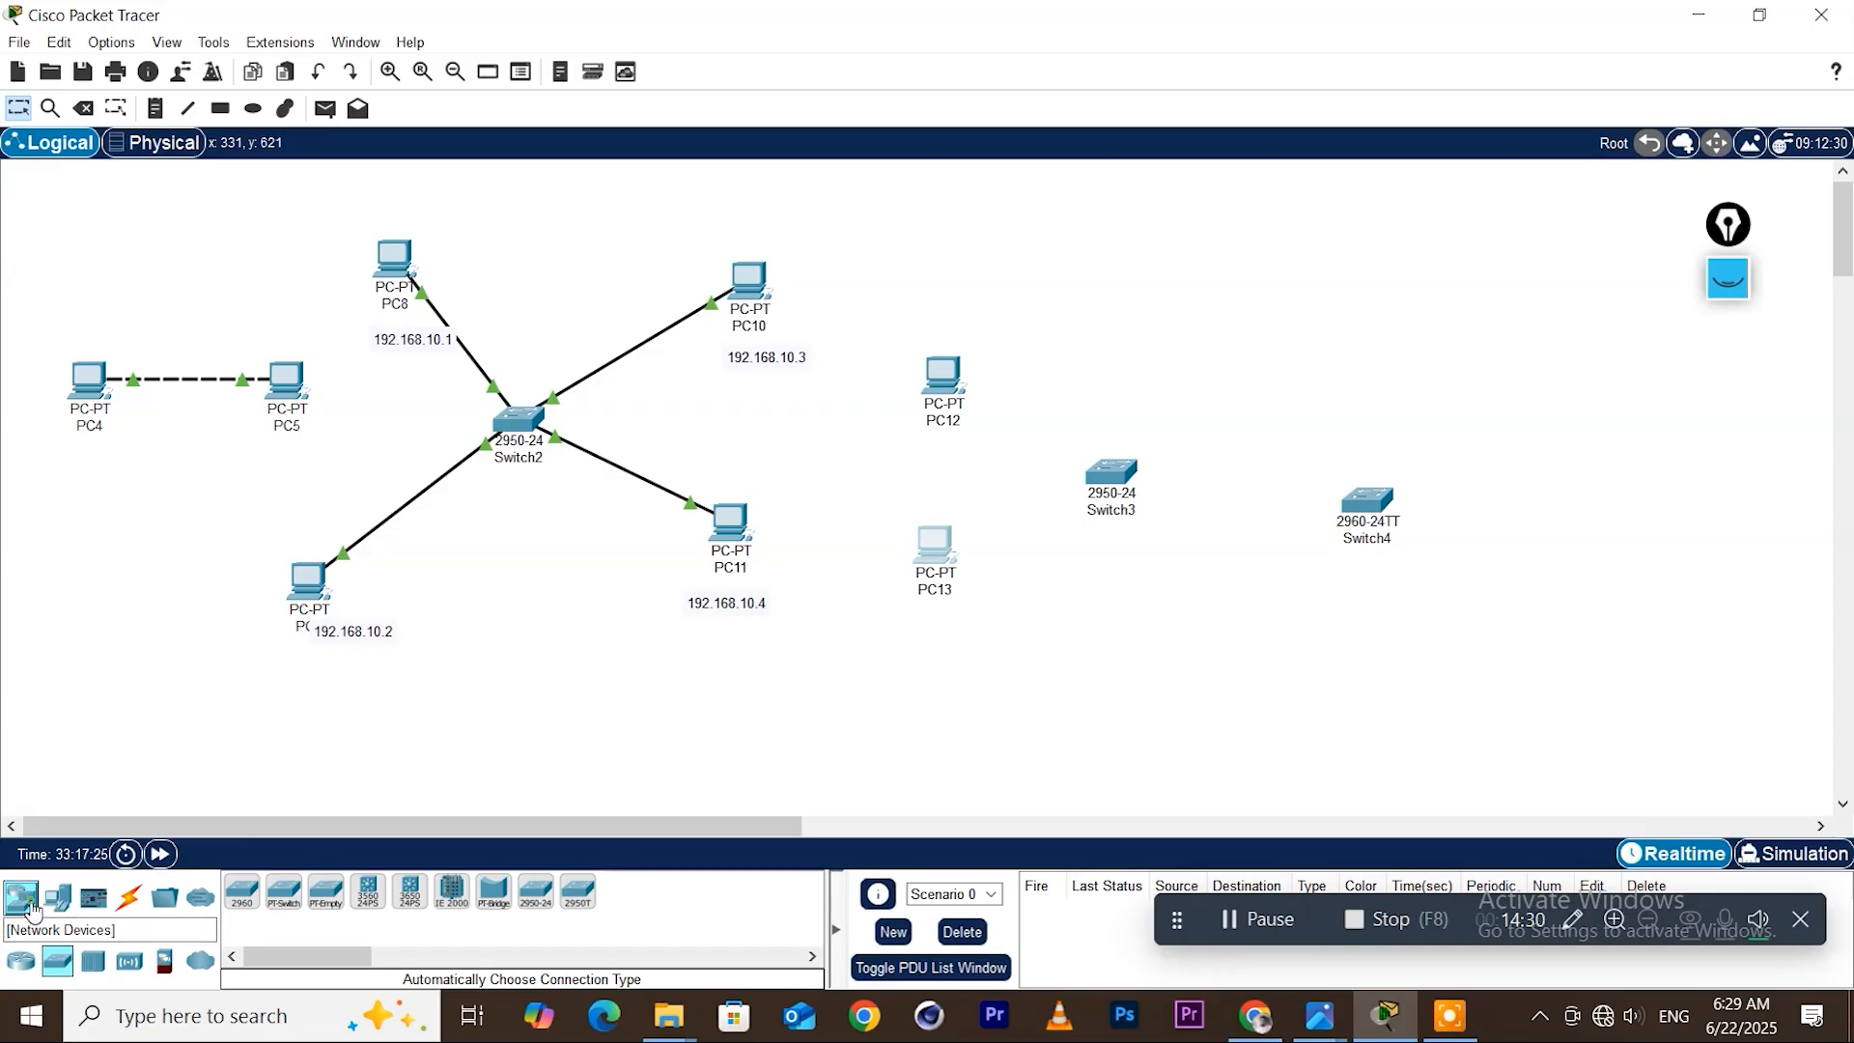
pyautogui.click(58, 898)
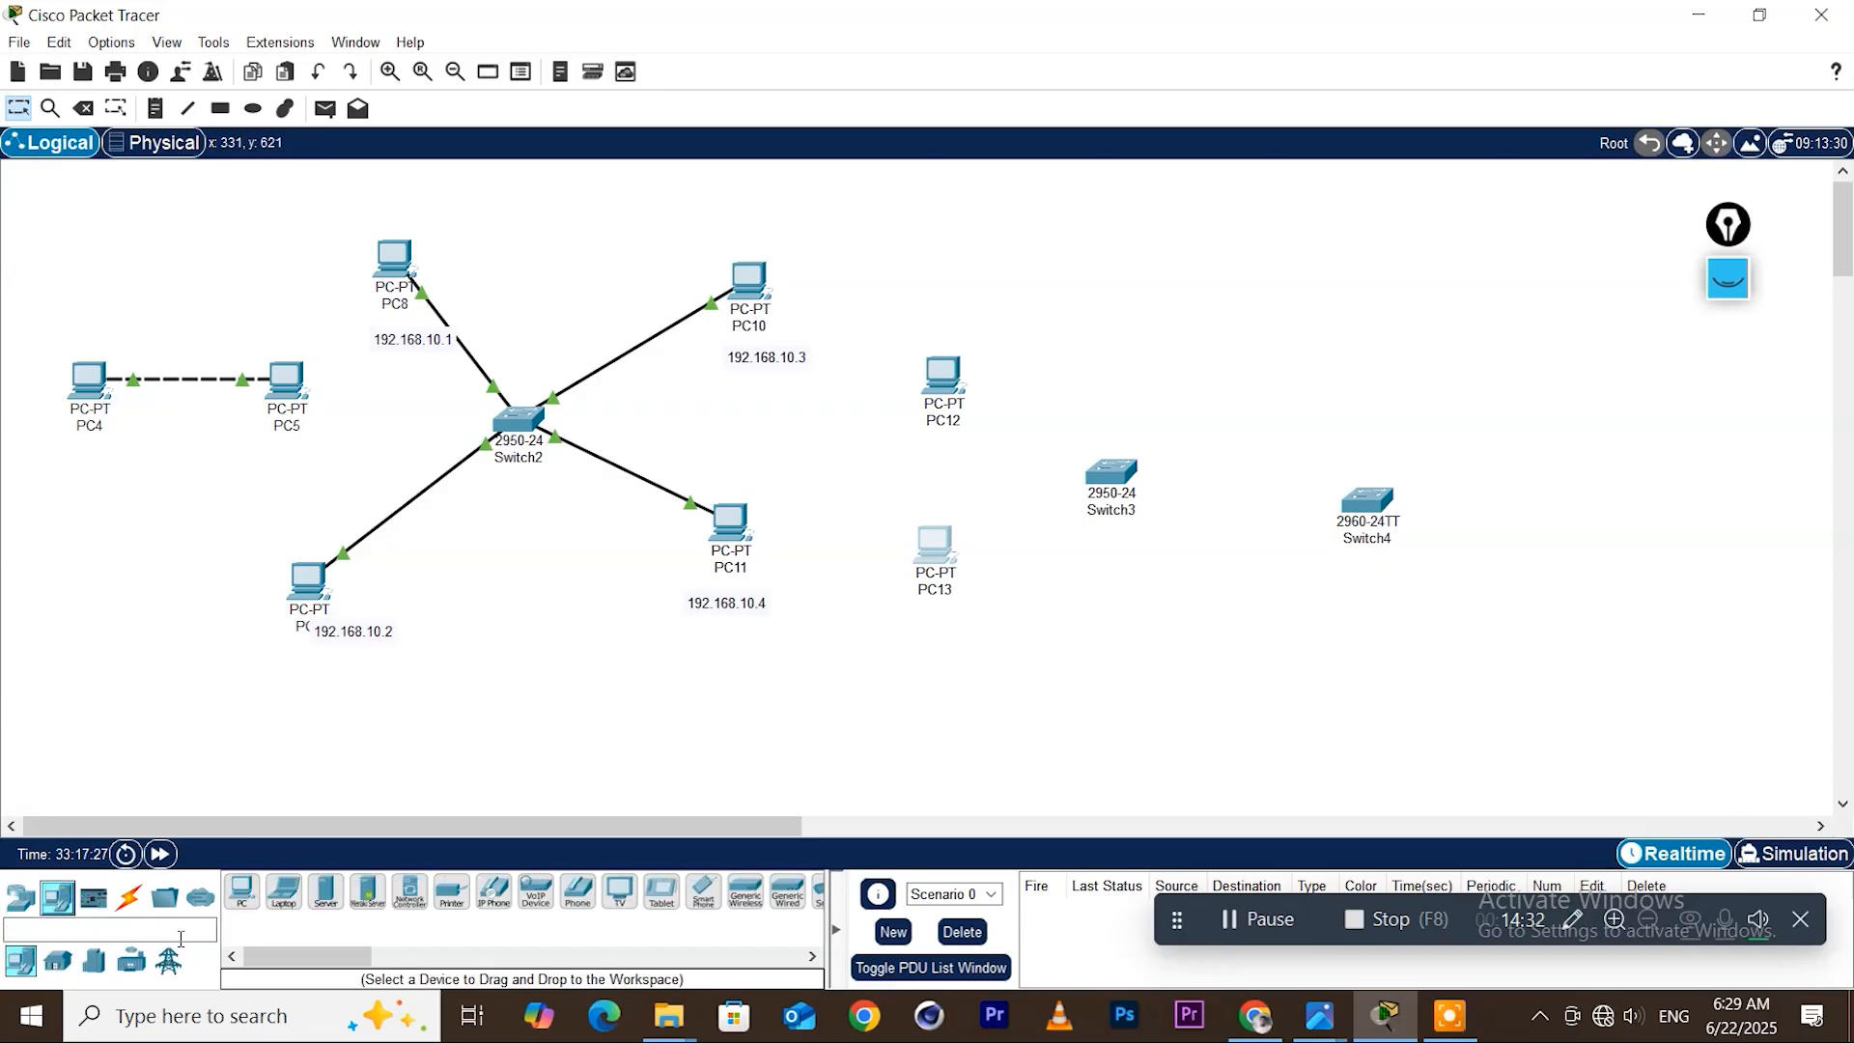
pyautogui.moveTo(242, 893); pyautogui.dragTo(1484, 425)
pyautogui.moveTo(1390, 495); pyautogui.dragTo(1380, 466)
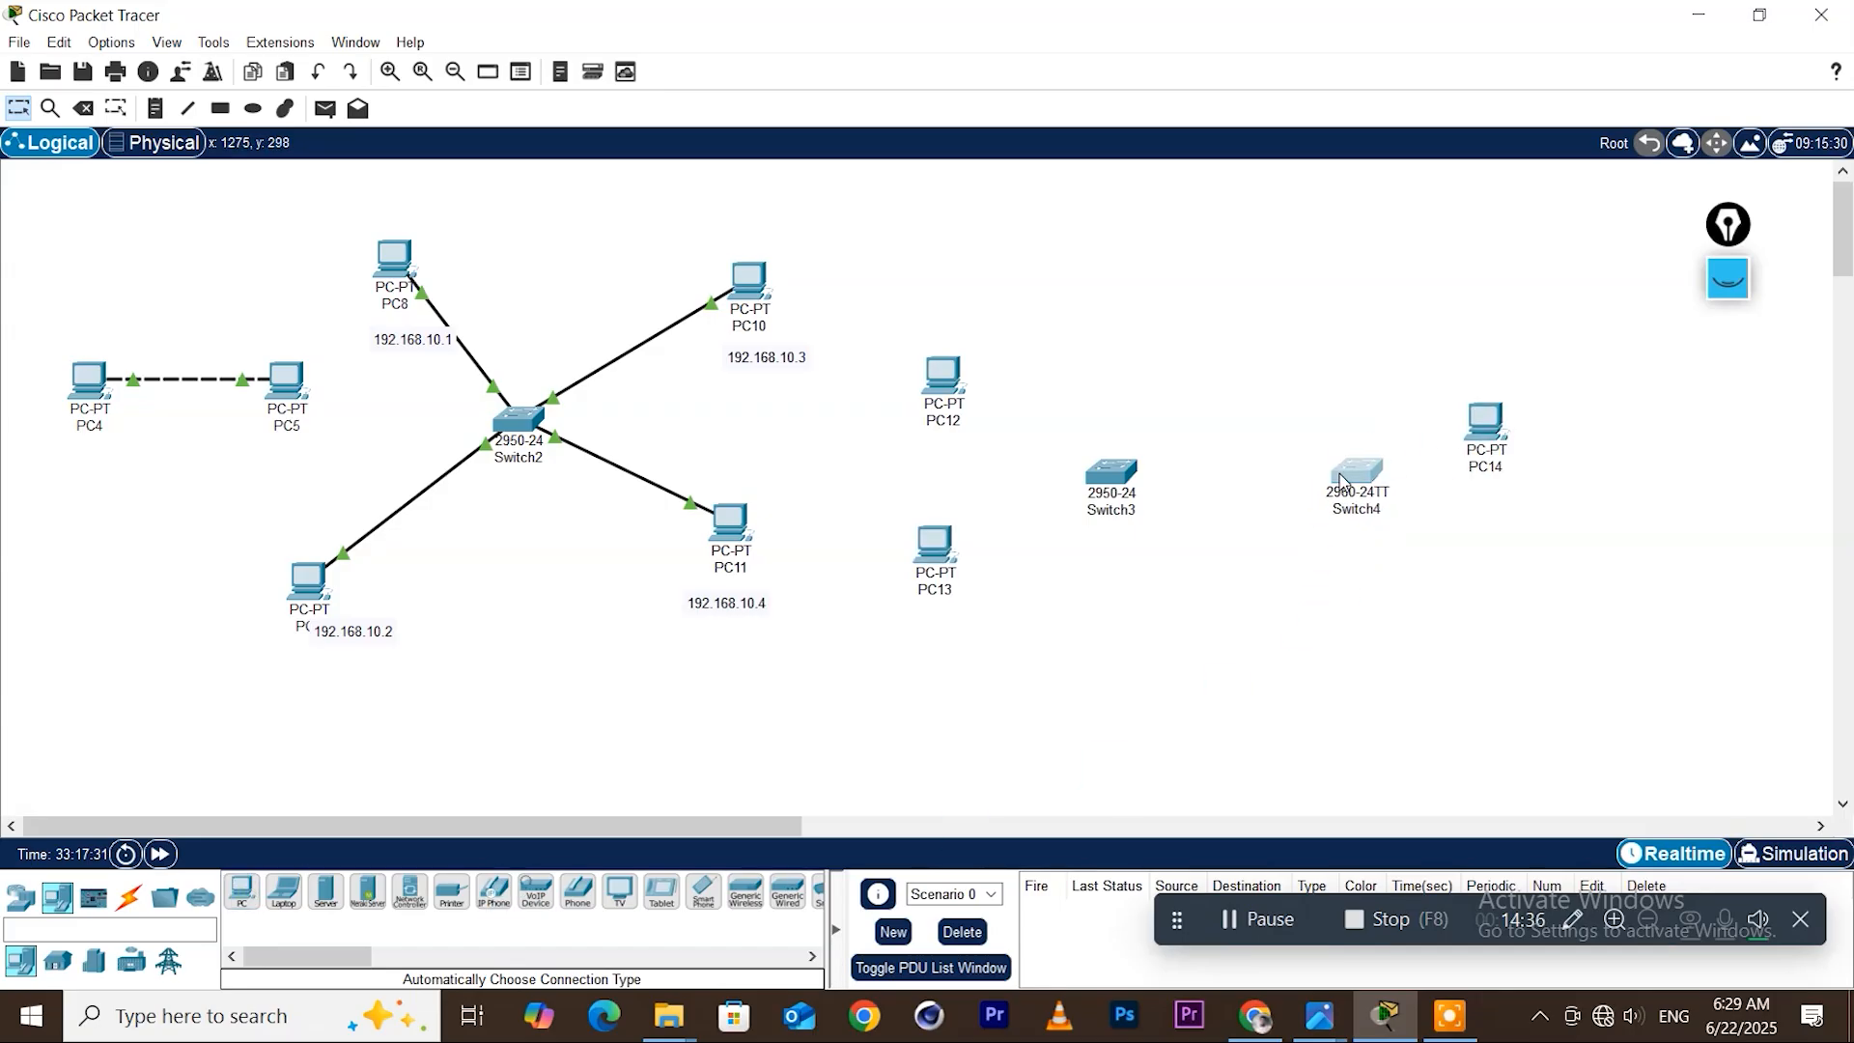
# Add a second PC below PC14, and shift both PCs slightly to the right
pyautogui.moveTo(241, 890); pyautogui.dragTo(1492, 582)
pyautogui.moveTo(1490, 429); pyautogui.dragTo(1538, 420)
pyautogui.moveTo(1520, 584); pyautogui.dragTo(1551, 582)
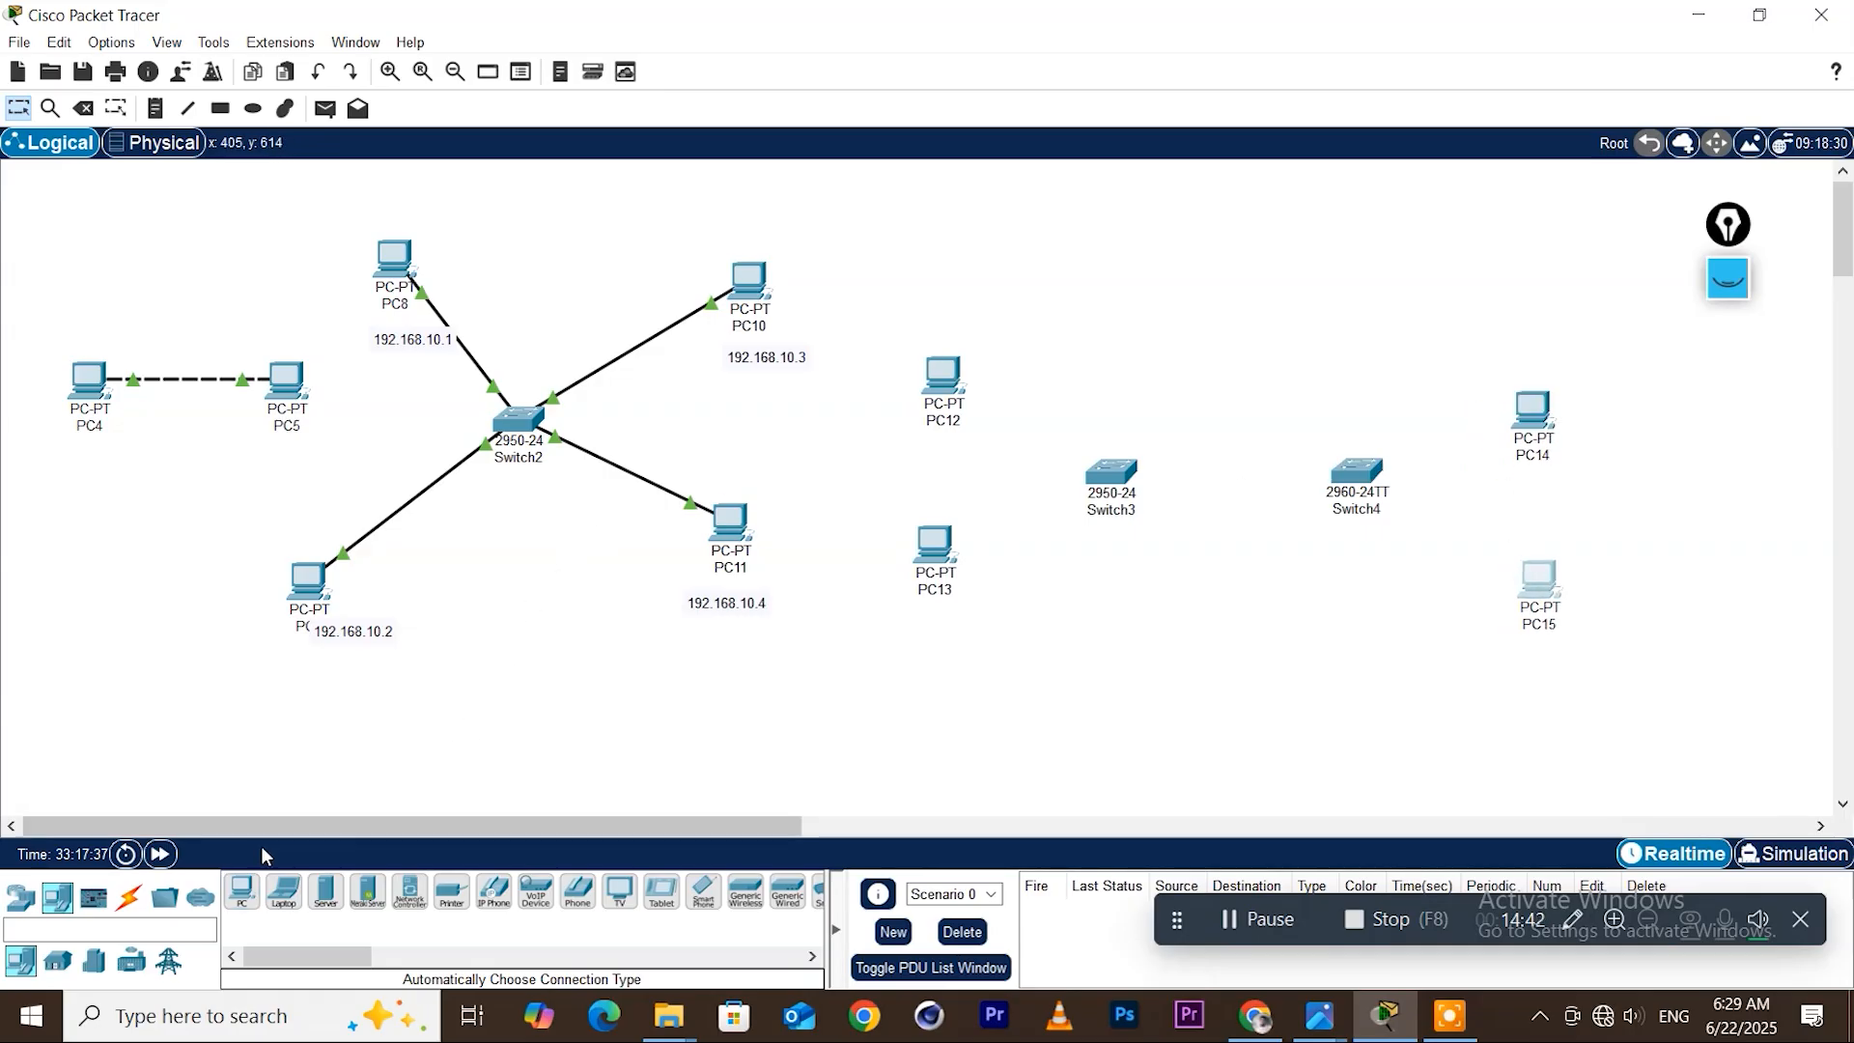
# Connect PC13 and PC12 to Switch3 using the automatic connection type
pyautogui.click(130, 898)
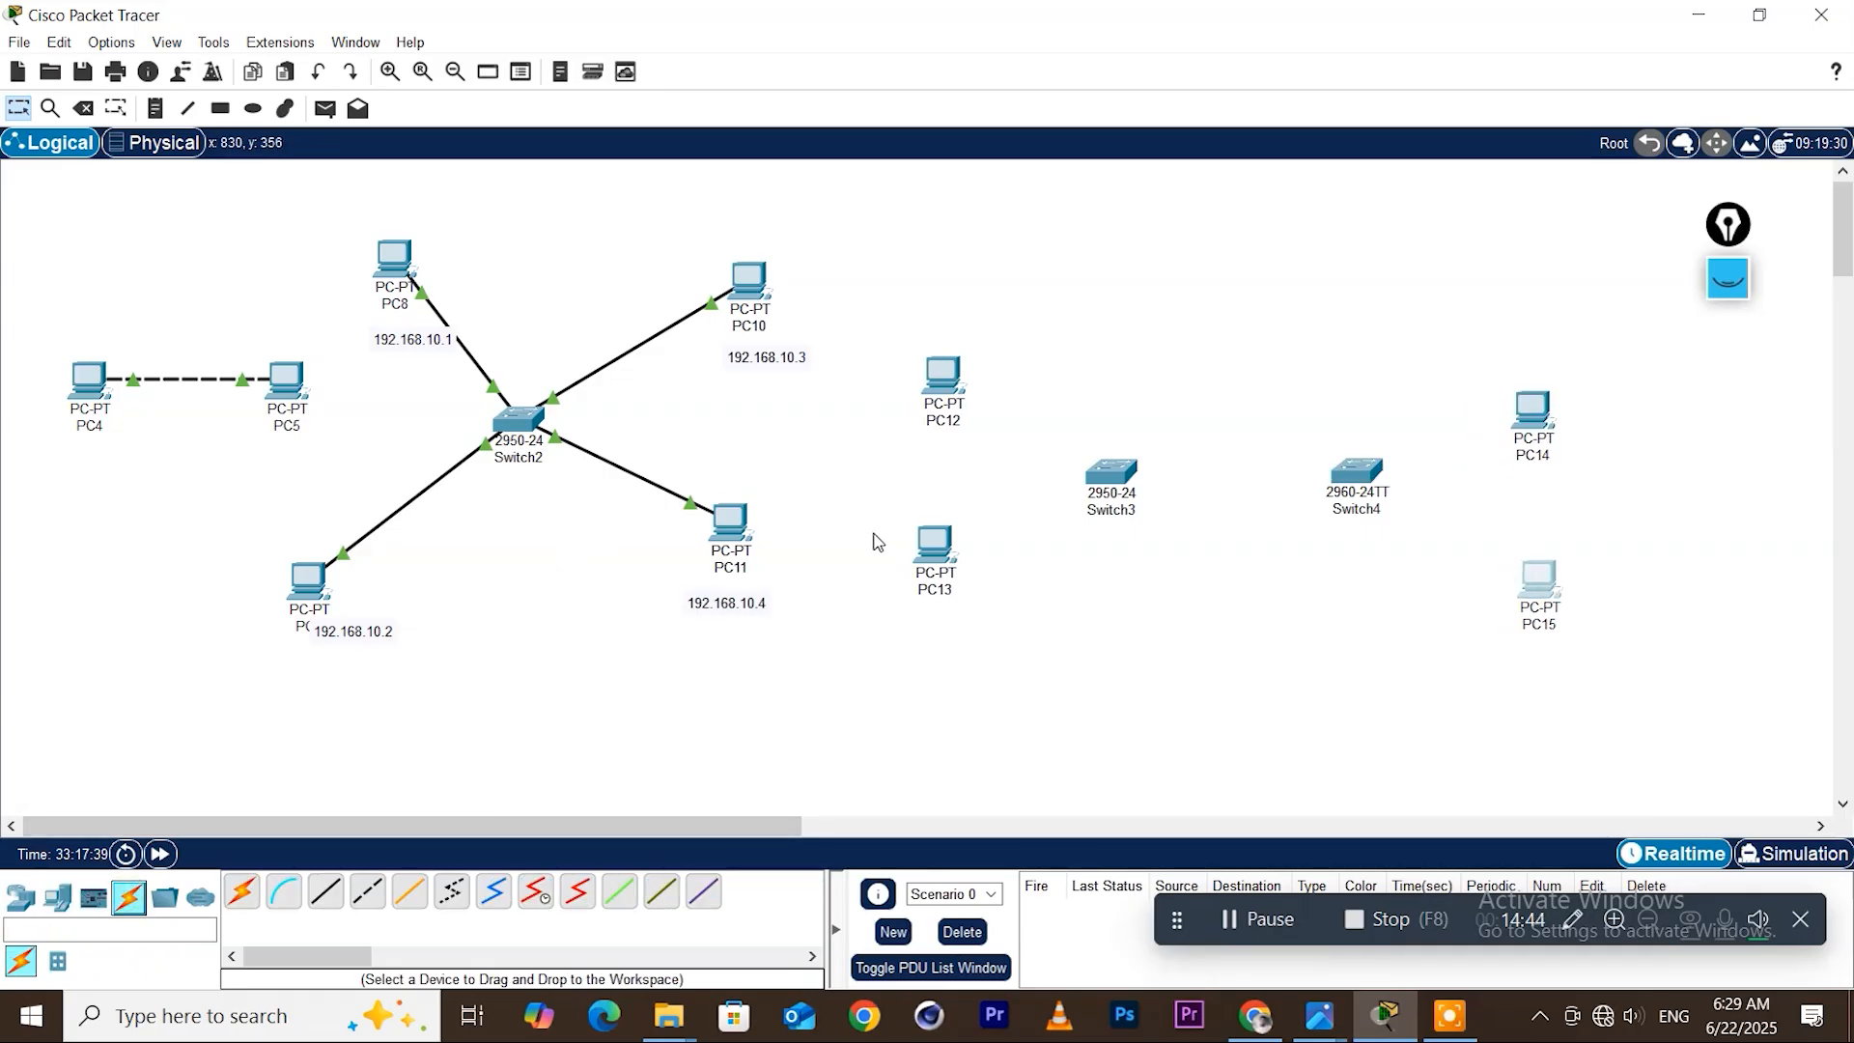
pyautogui.click(242, 890)
pyautogui.click(934, 543)
pyautogui.click(1111, 473)
pyautogui.click(242, 890)
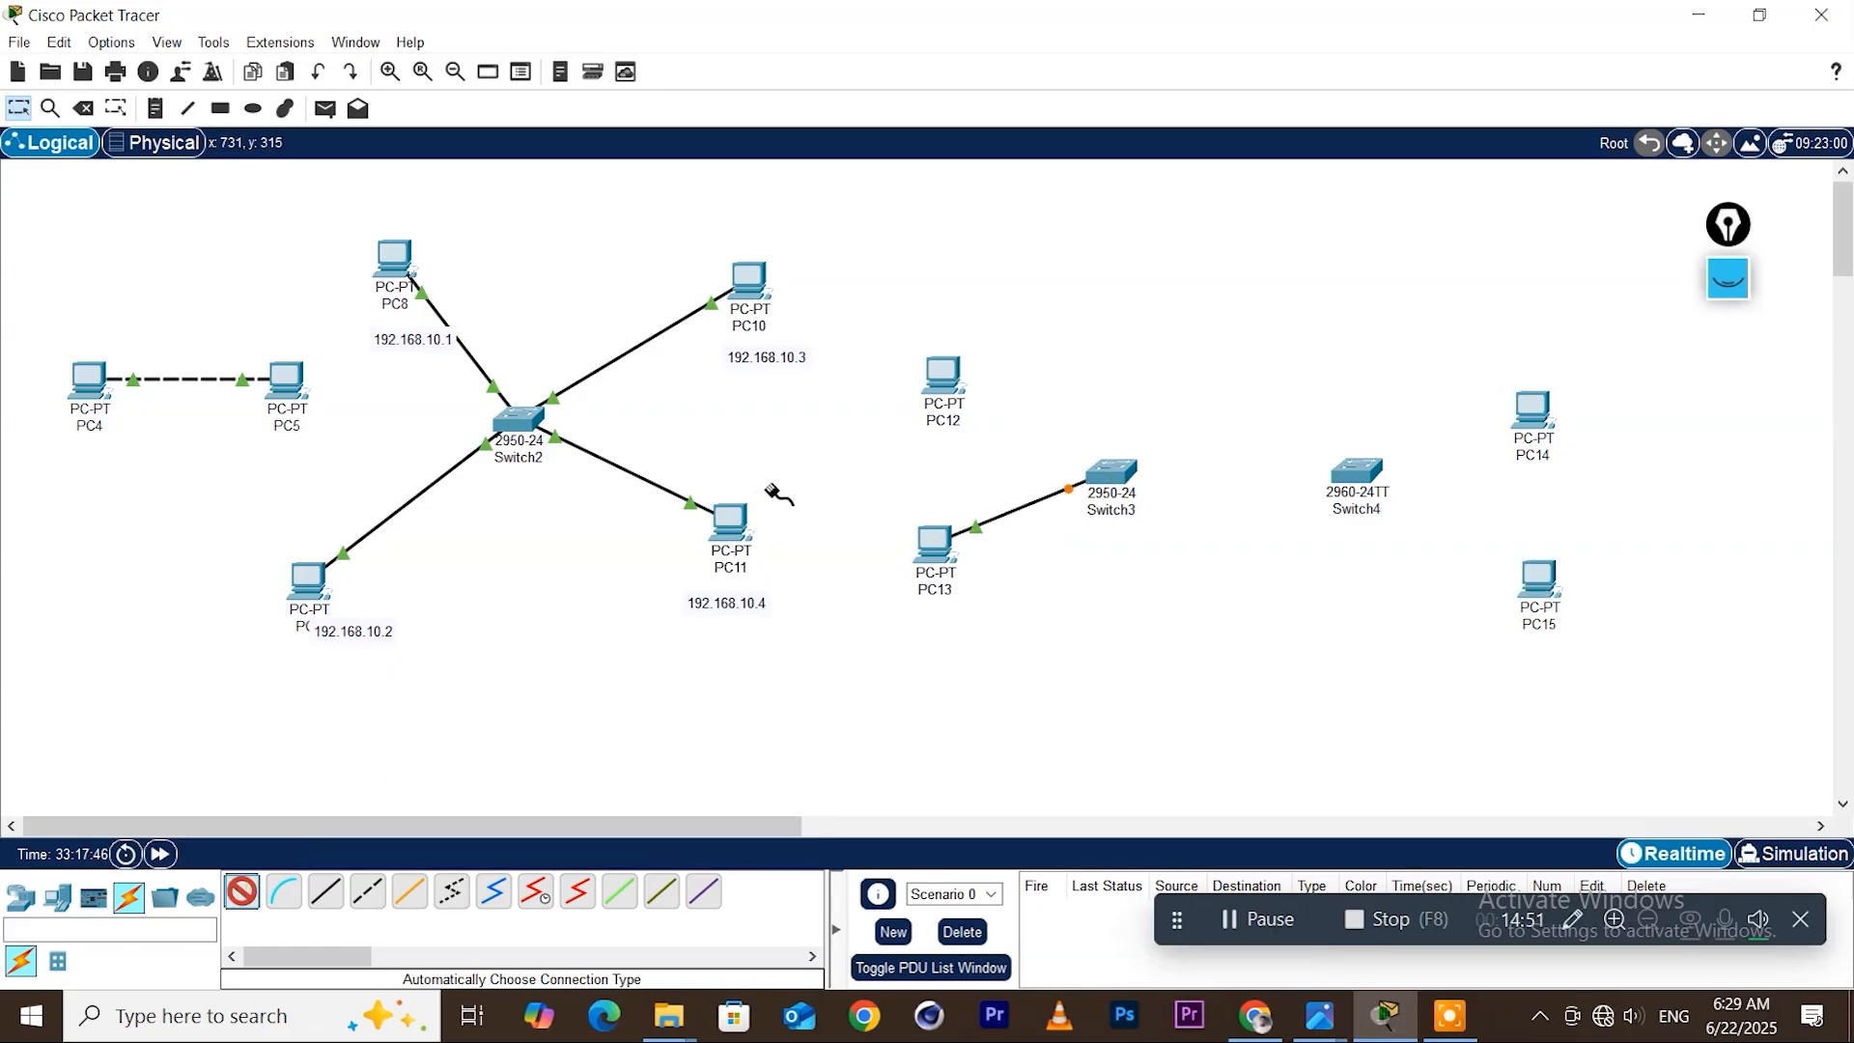
pyautogui.click(944, 379)
pyautogui.click(1094, 473)
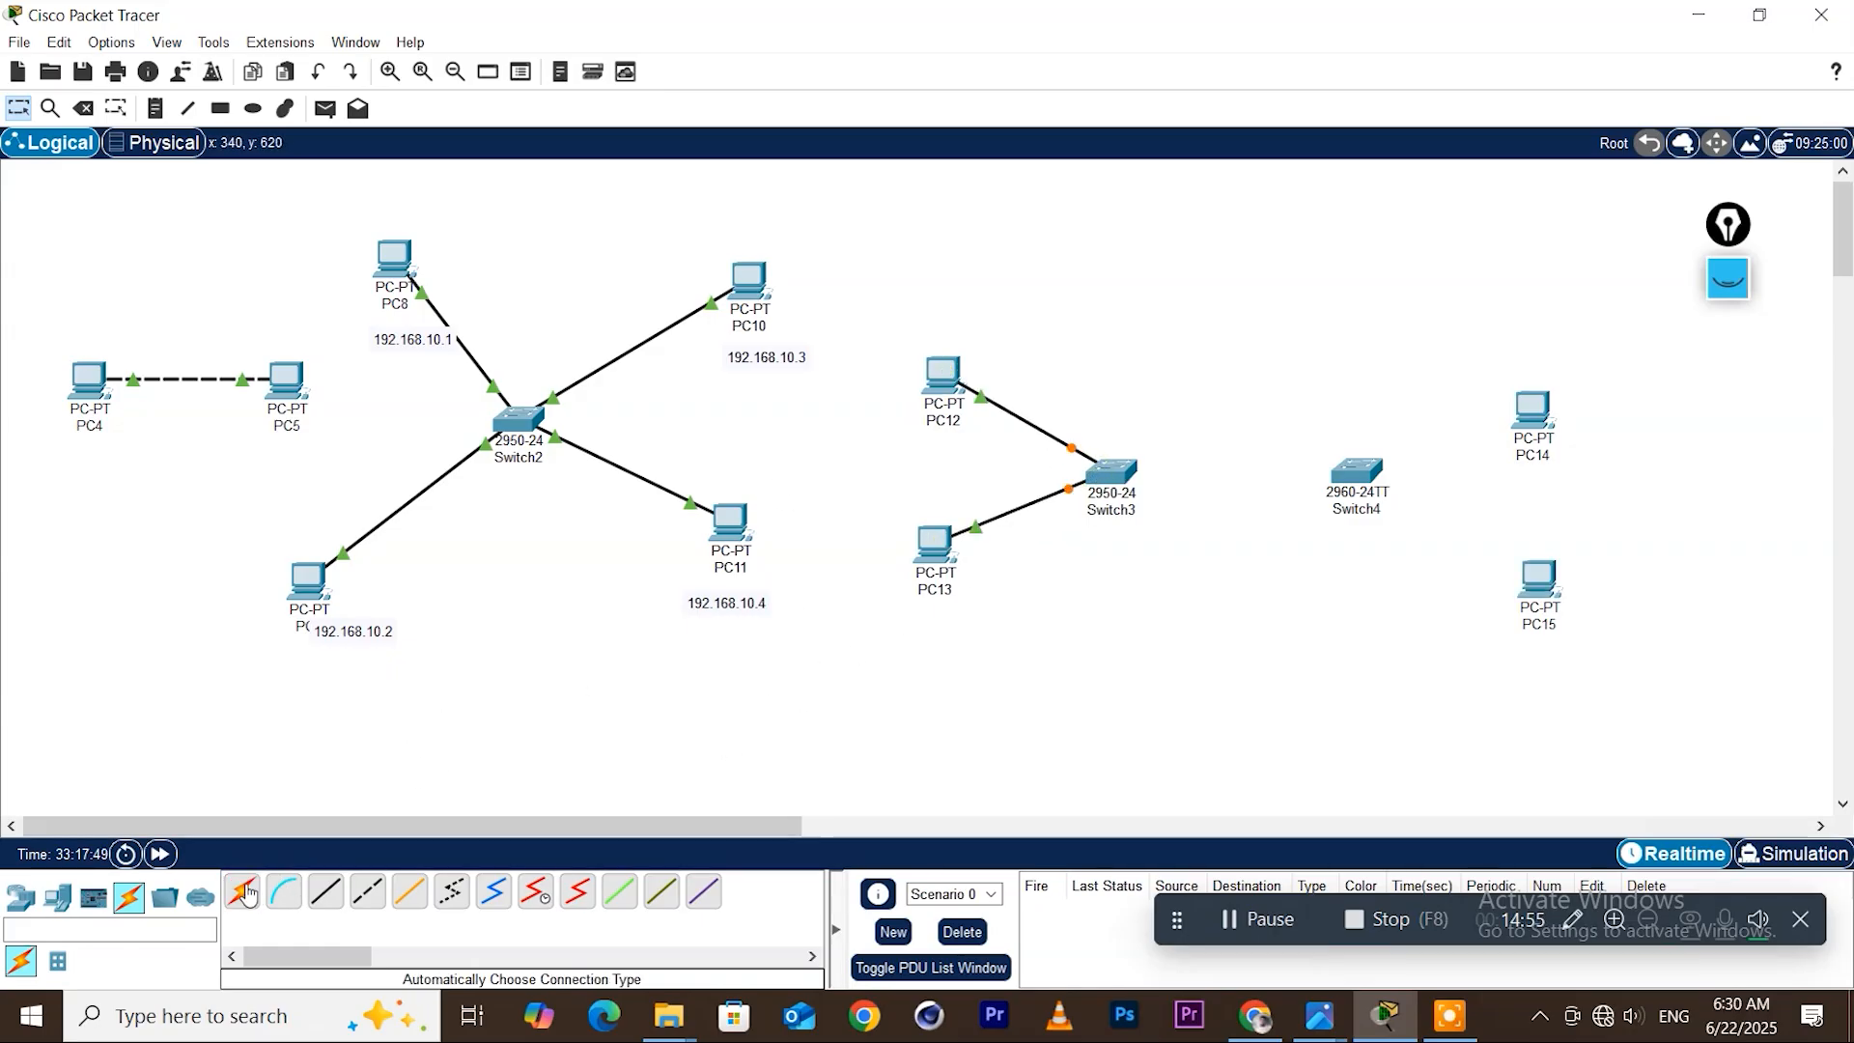
# Link Switch3 to Switch4, and connect Switch4 to PC14 and PC15 using the automatic connection type
pyautogui.click(1127, 480)
pyautogui.click(1351, 461)
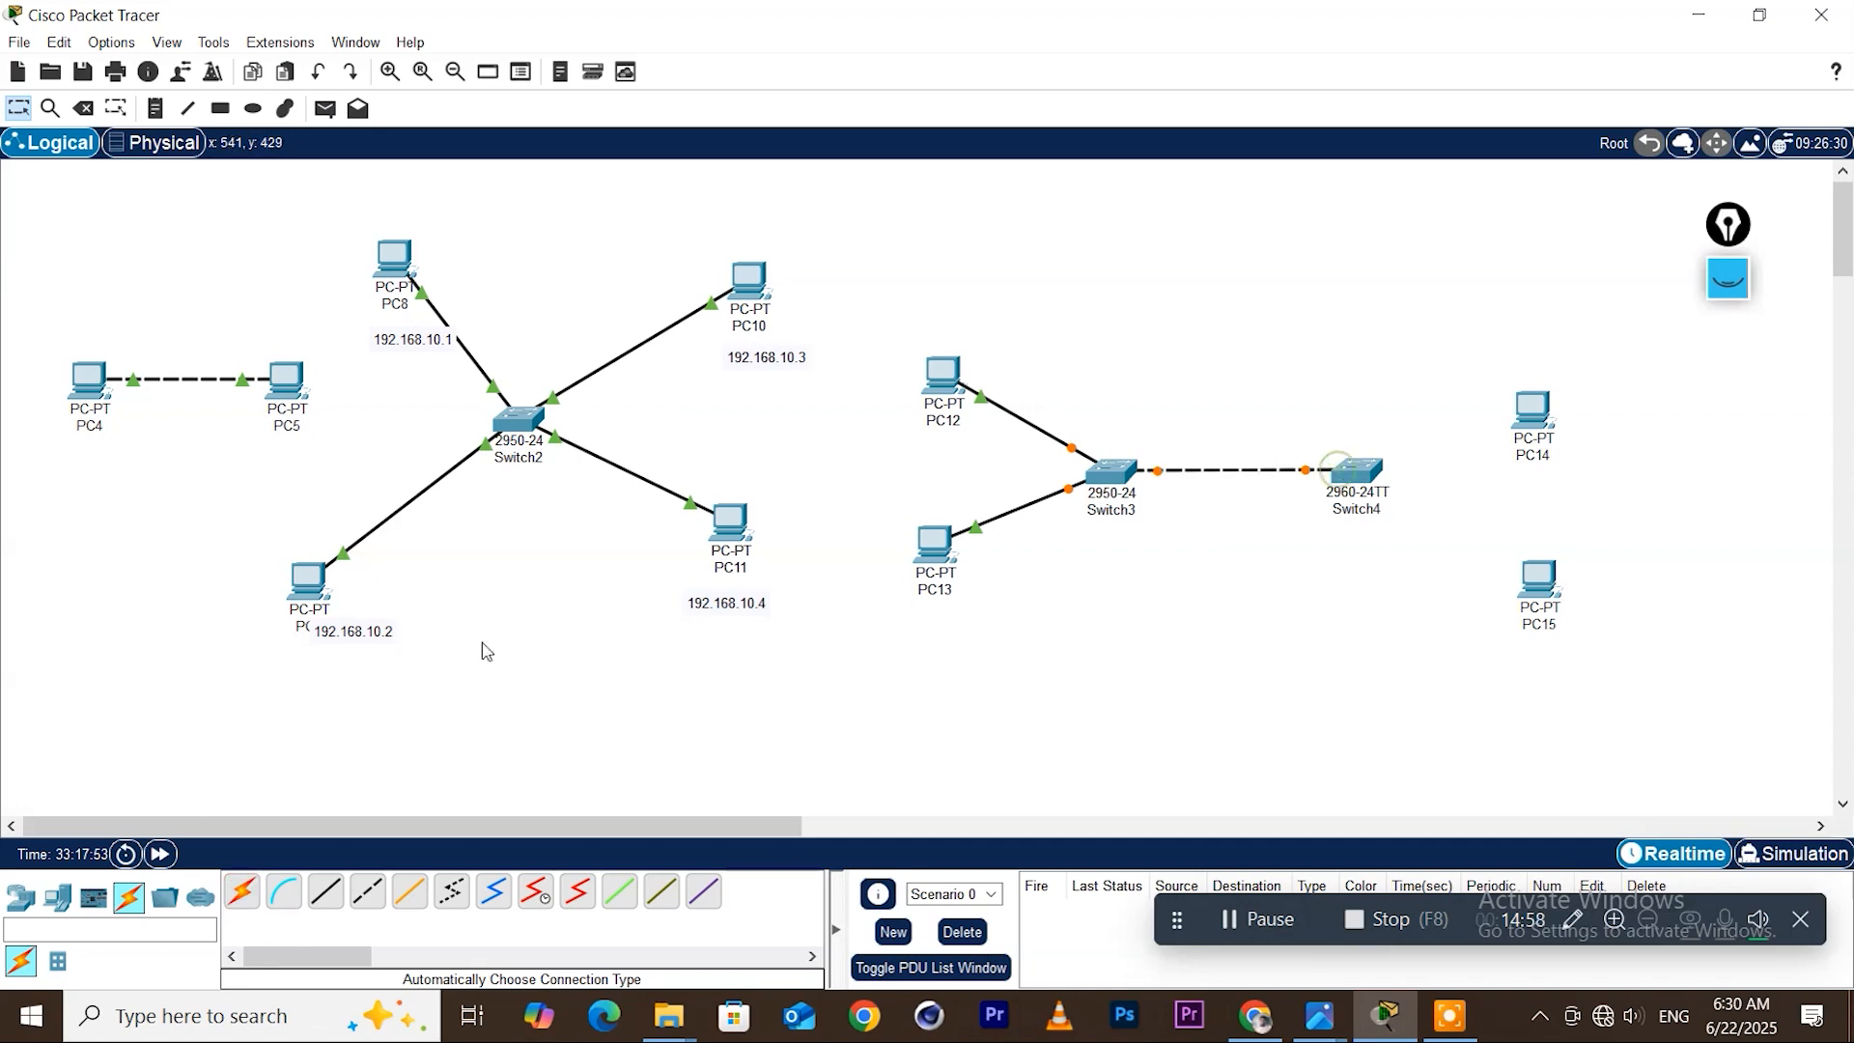
pyautogui.click(1352, 453)
pyautogui.click(1530, 411)
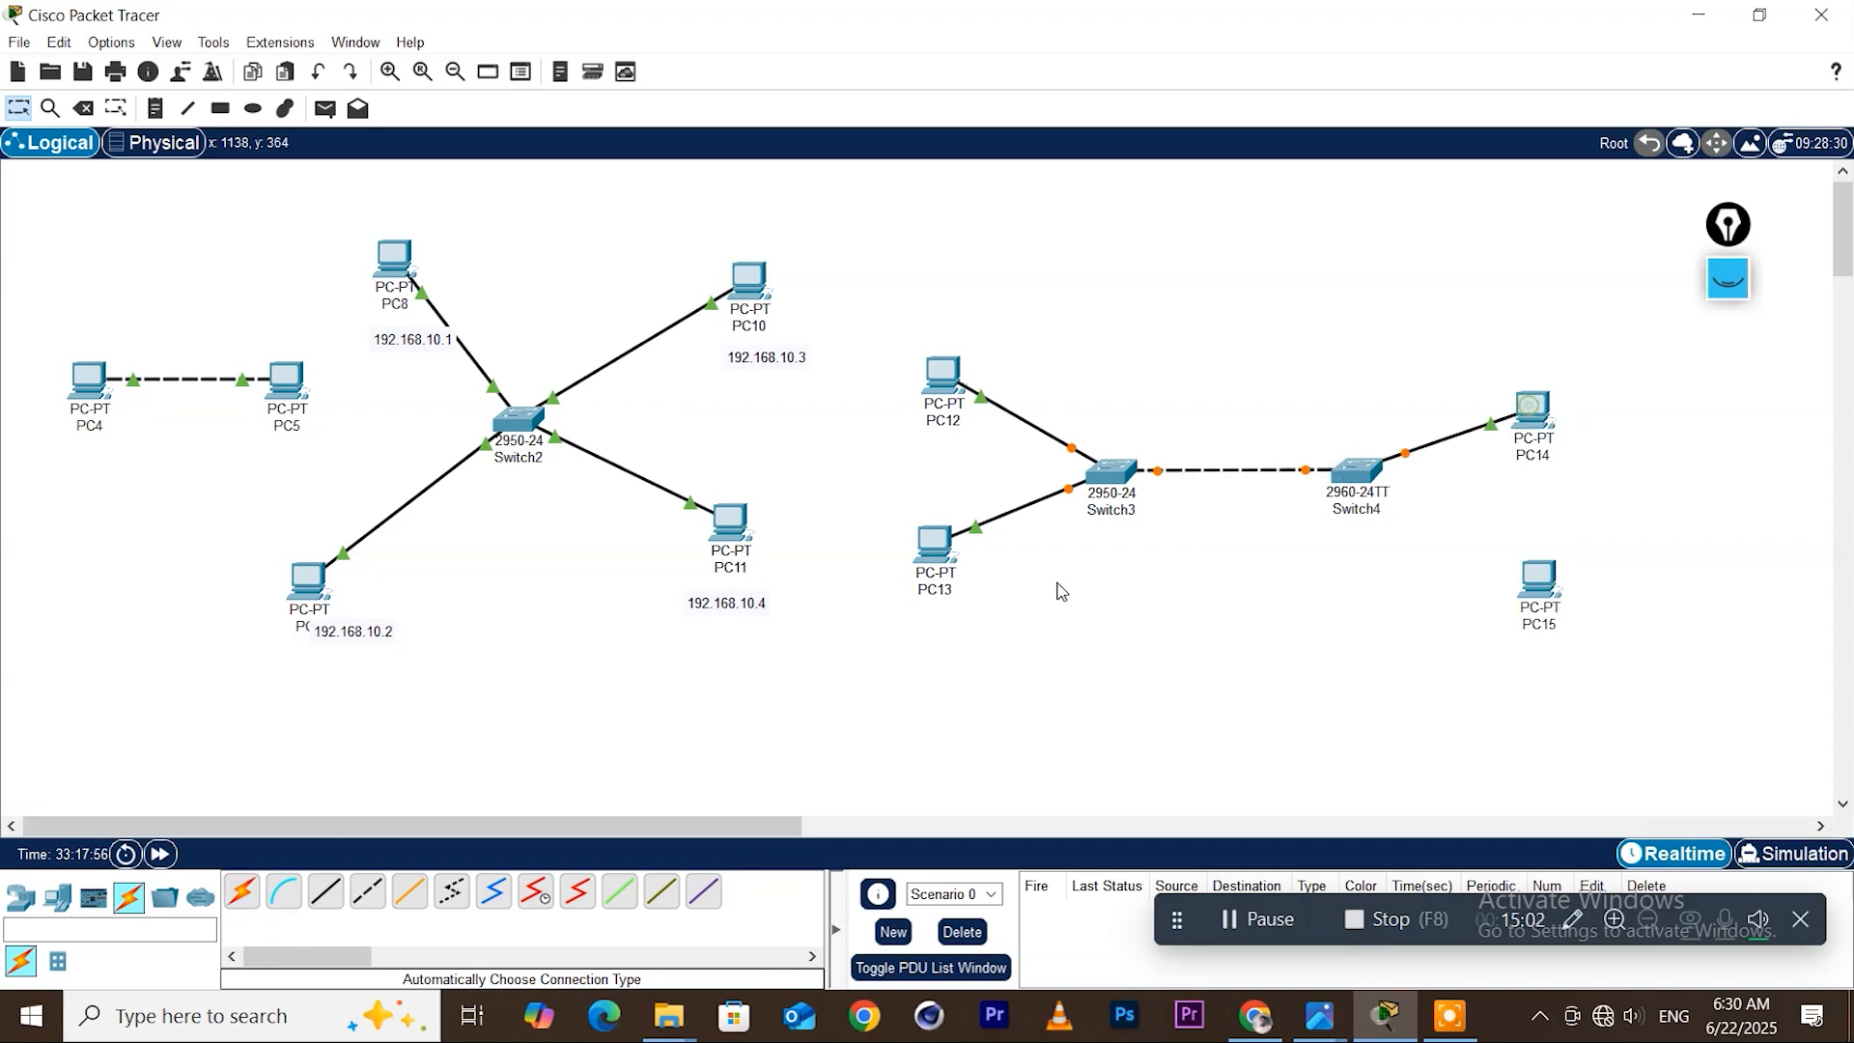
pyautogui.click(246, 903)
pyautogui.click(1367, 481)
pyautogui.click(1537, 579)
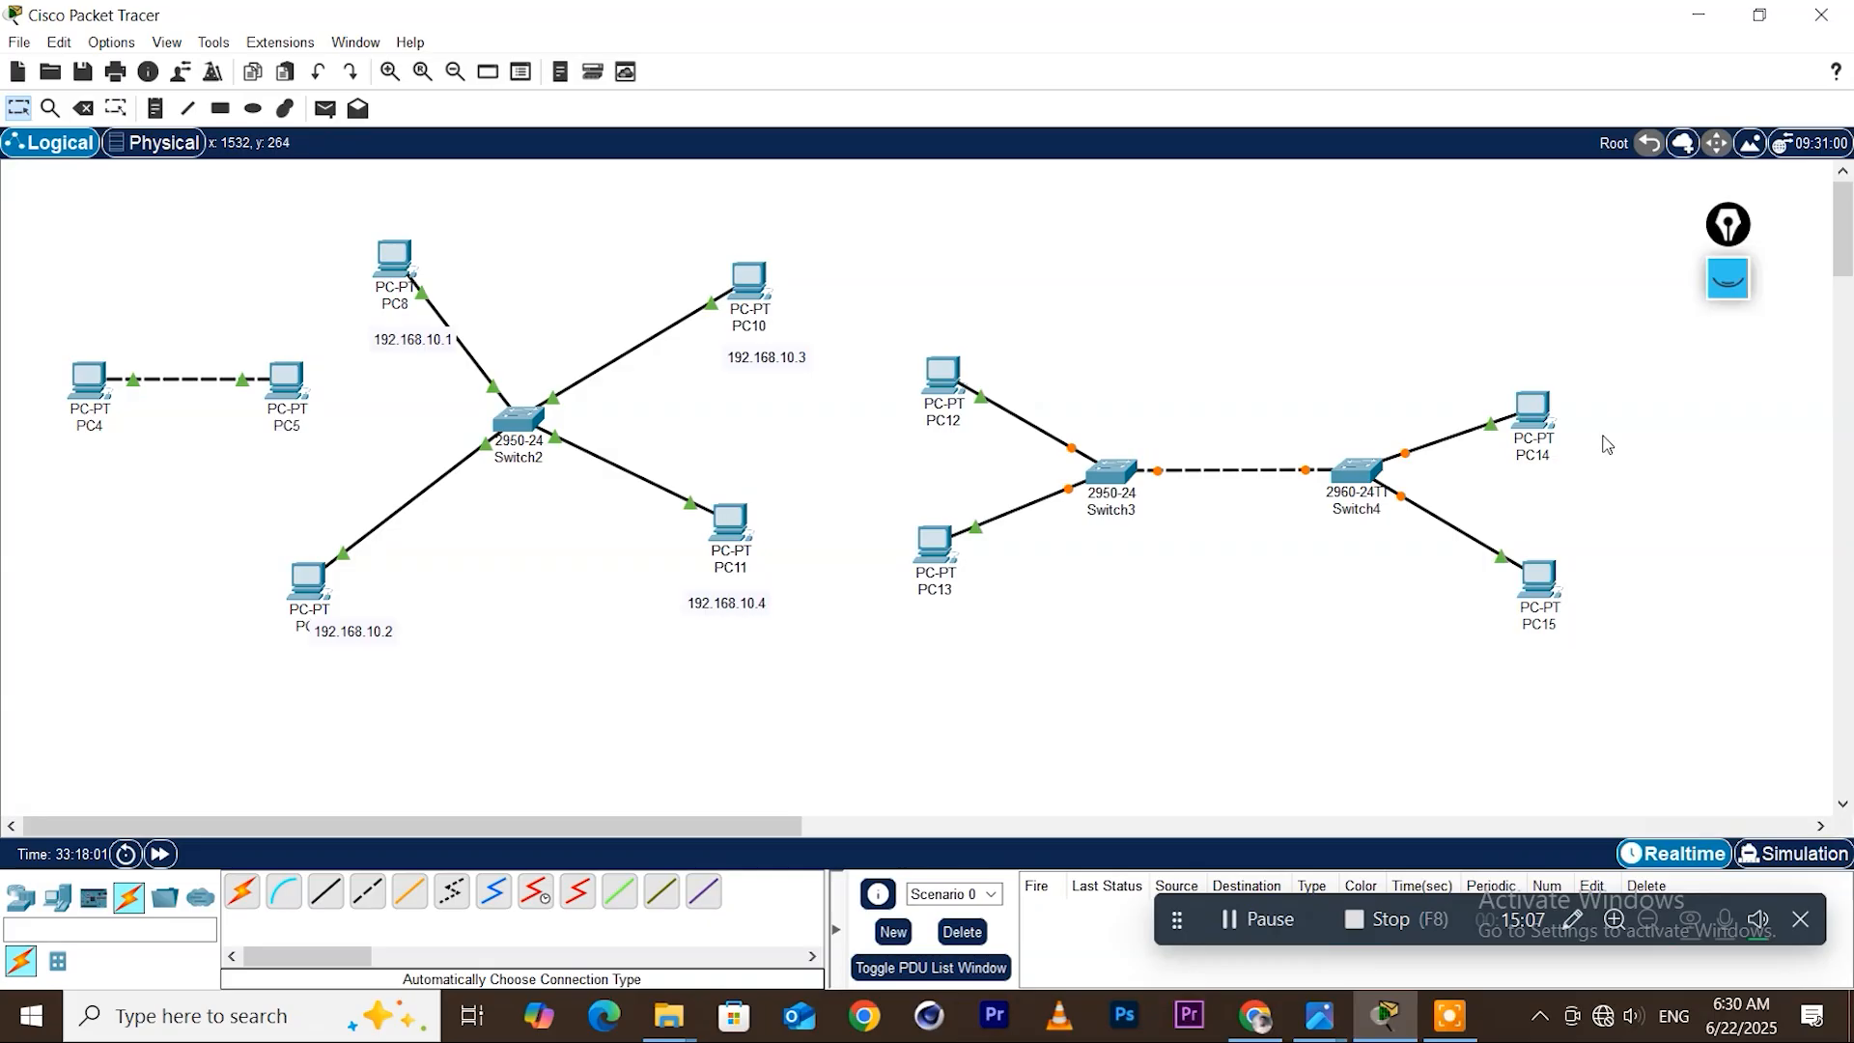
# Move PC14 and PC15 slightly upward, and align PC12 directly above PC13
pyautogui.moveTo(1530, 421); pyautogui.dragTo(1543, 366)
pyautogui.moveTo(1541, 593); pyautogui.dragTo(1572, 534)
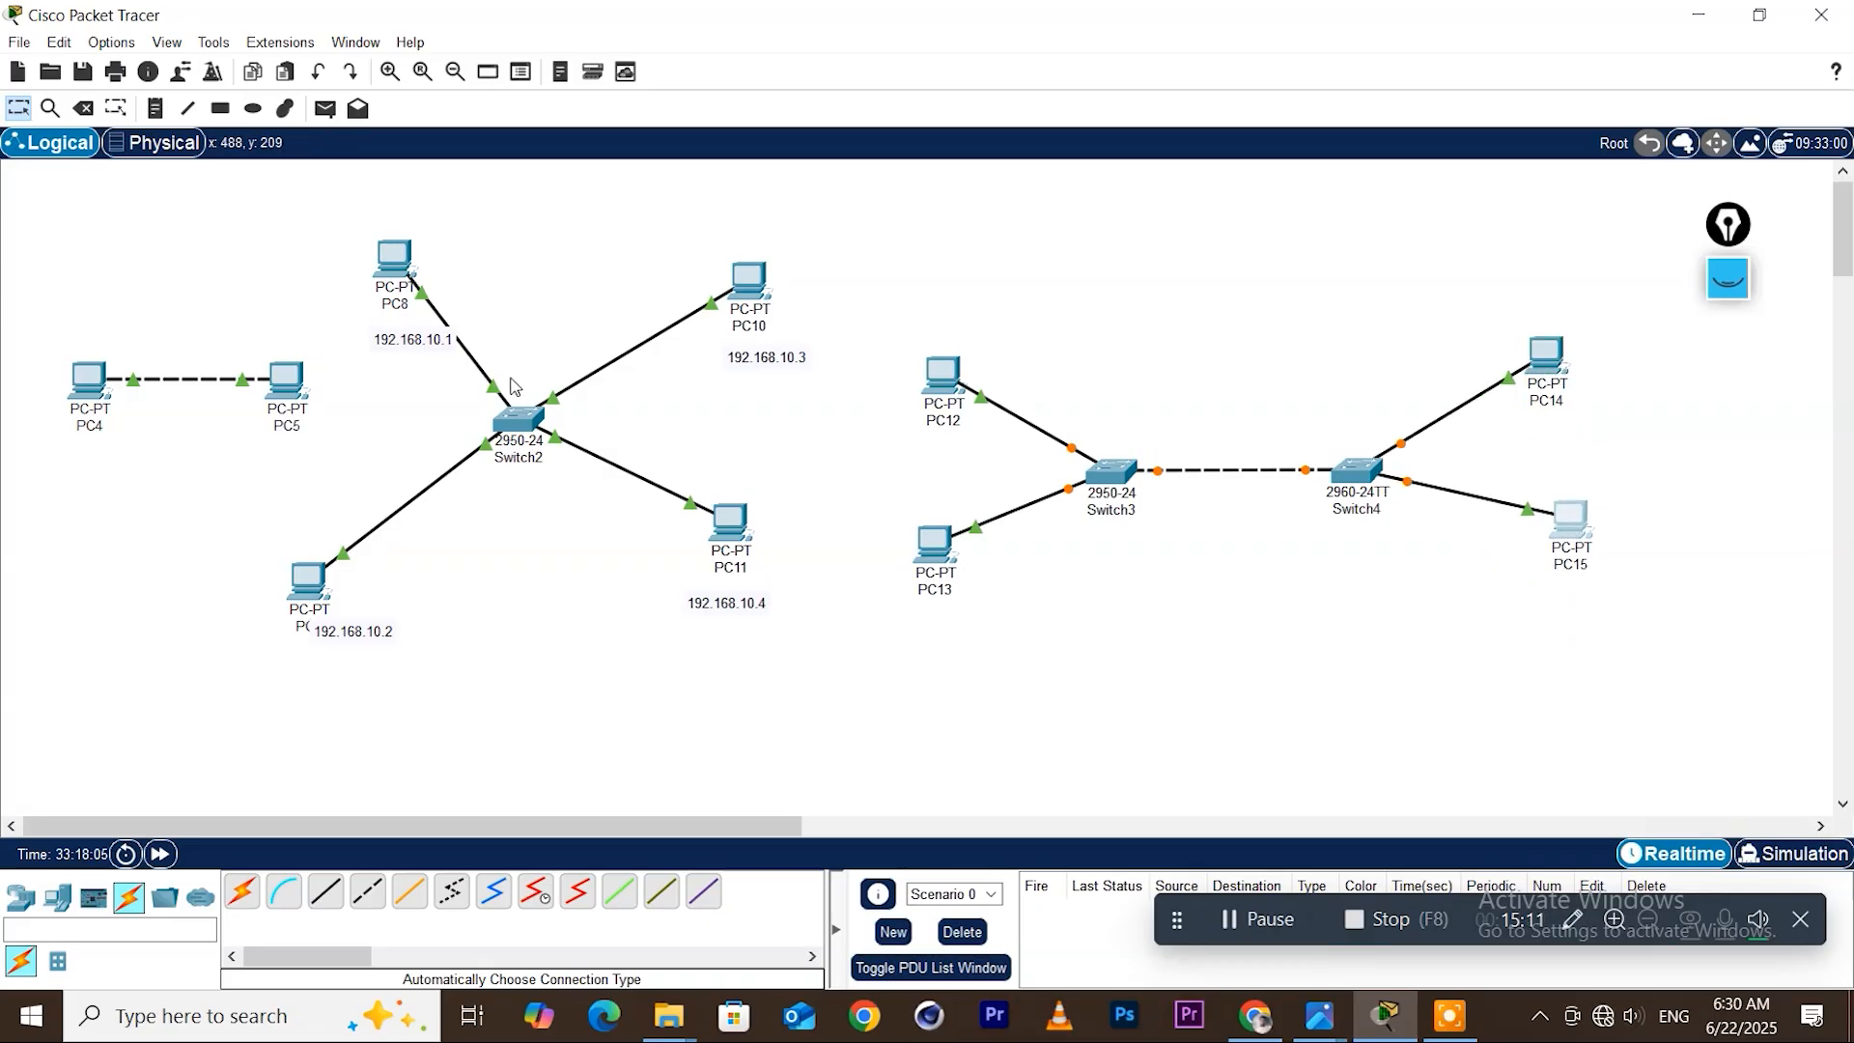
pyautogui.moveTo(932, 376); pyautogui.dragTo(926, 380)
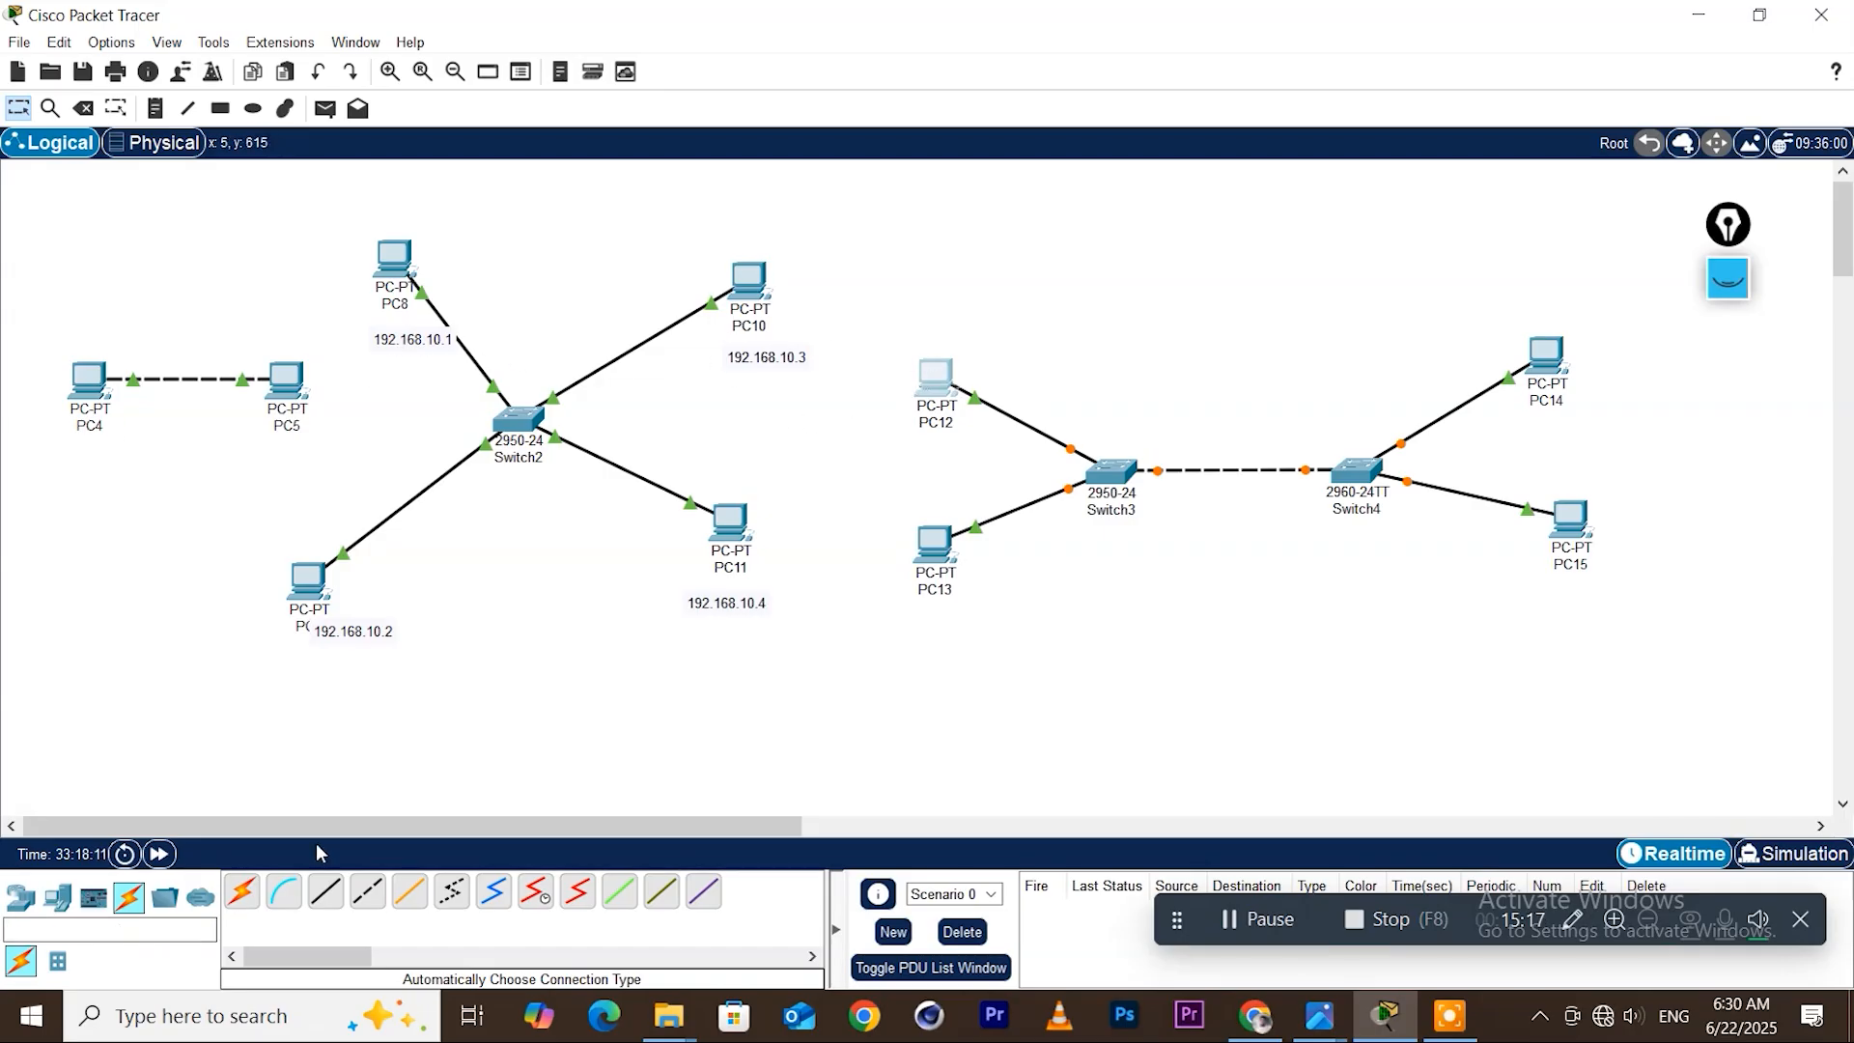
# Place the note 192.168.30.1 below PC12 and the note 192.168.30.2 below PC13
pyautogui.click(154, 107)
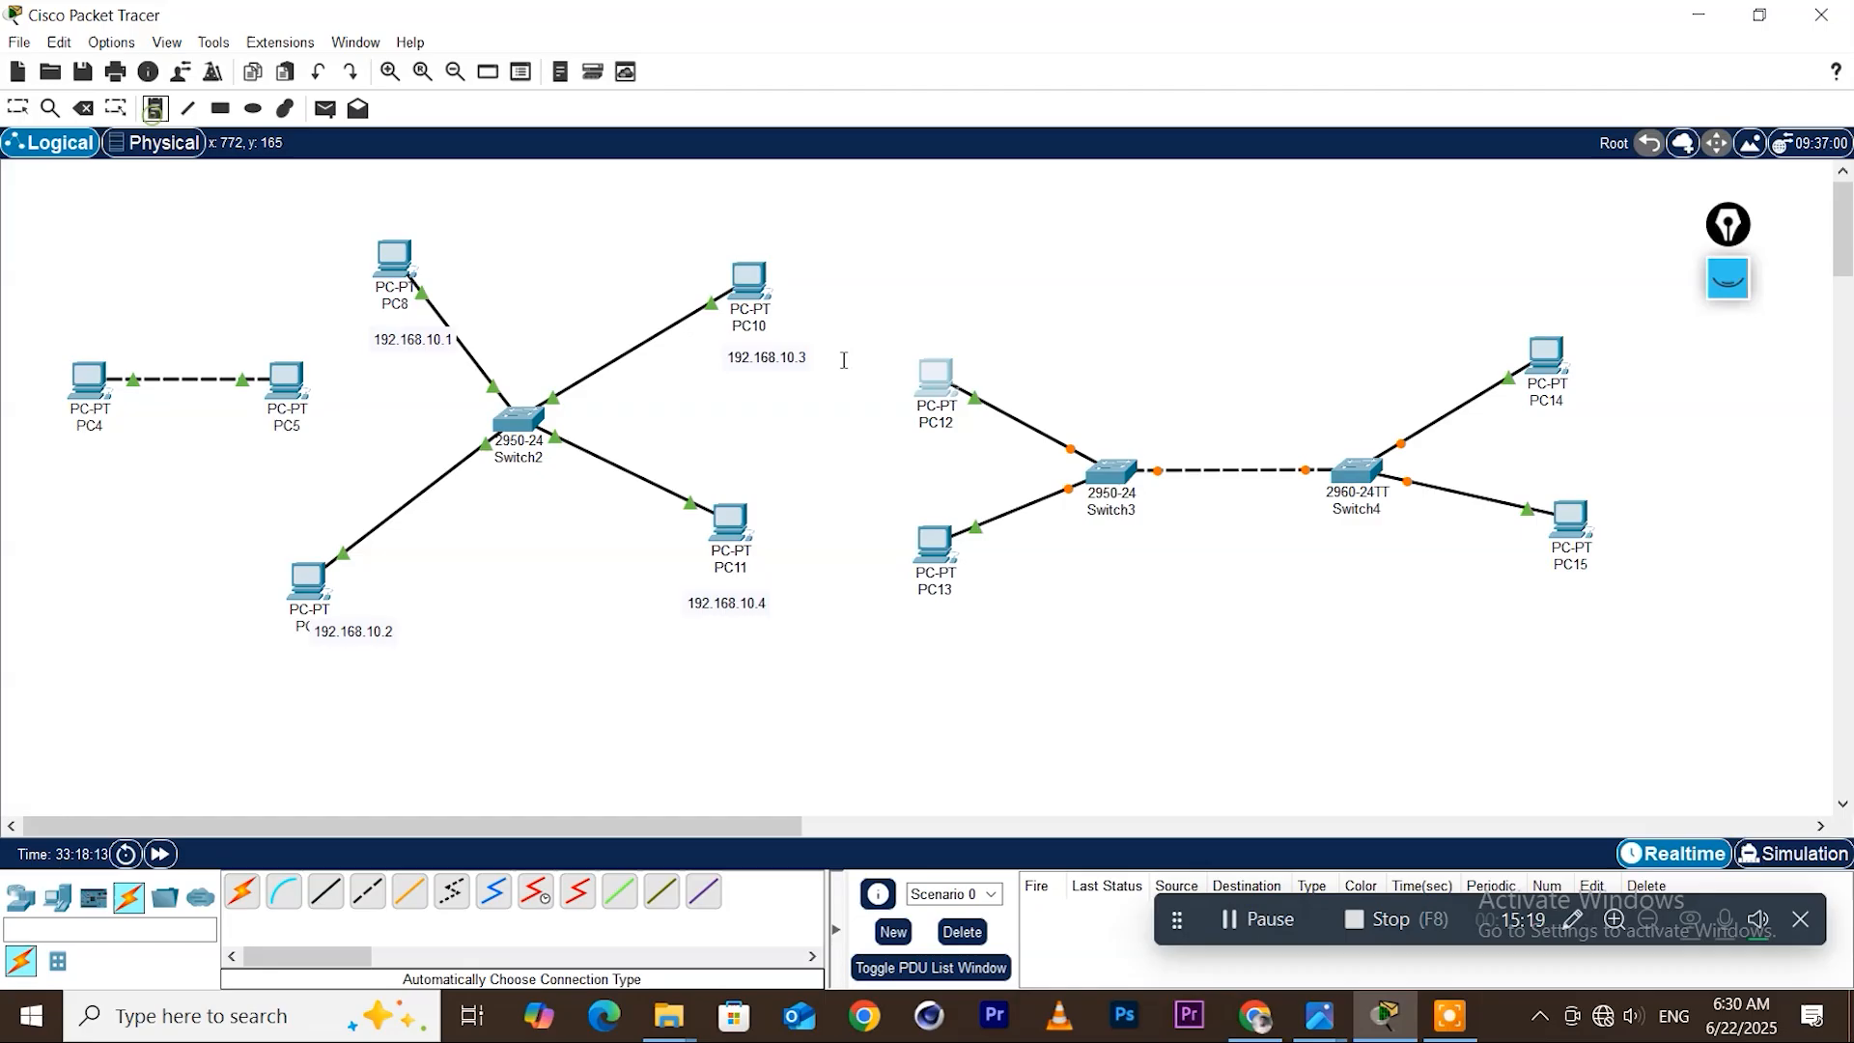
pyautogui.click(888, 444)
pyautogui.write('192.168')
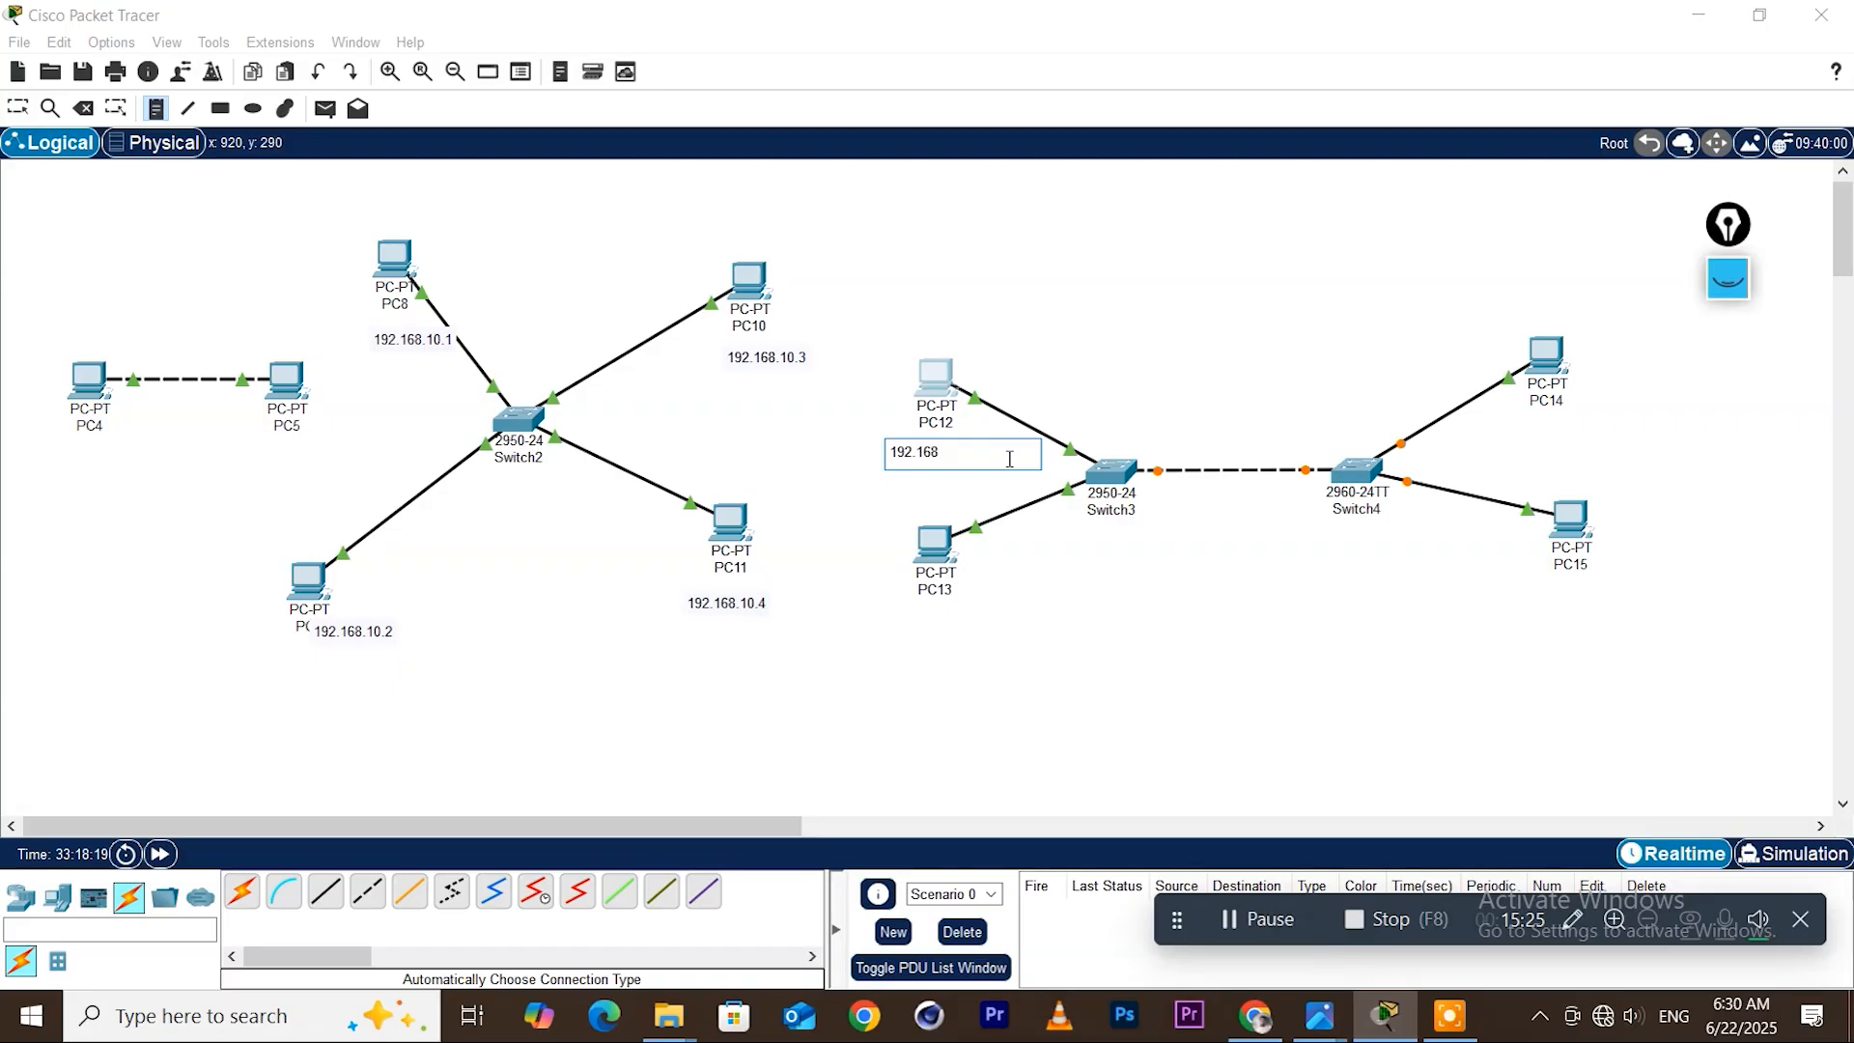
pyautogui.write('.30.1')
pyautogui.click(908, 628)
pyautogui.write('192.')
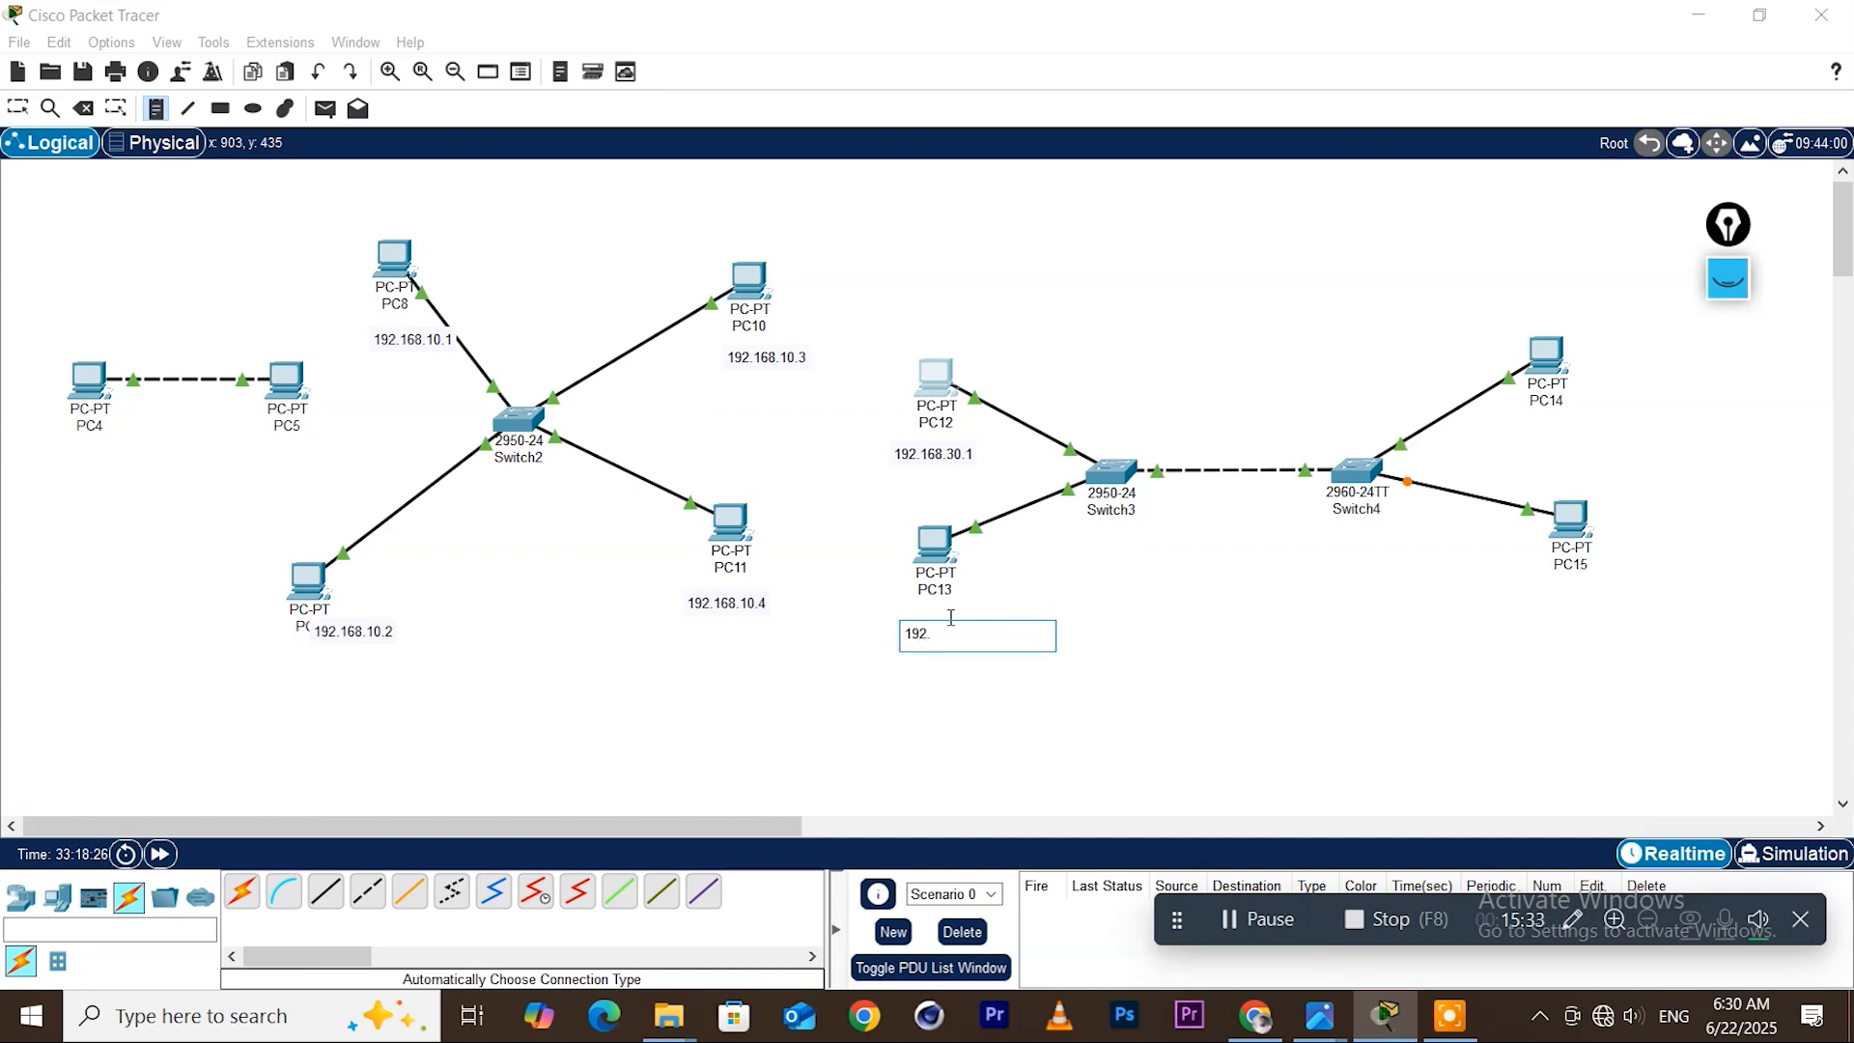
pyautogui.write('168.30.2')
# Place the note 192.168.40.1 at PC14 and the note 192.168.40.2 below PC15
pyautogui.click(1488, 337)
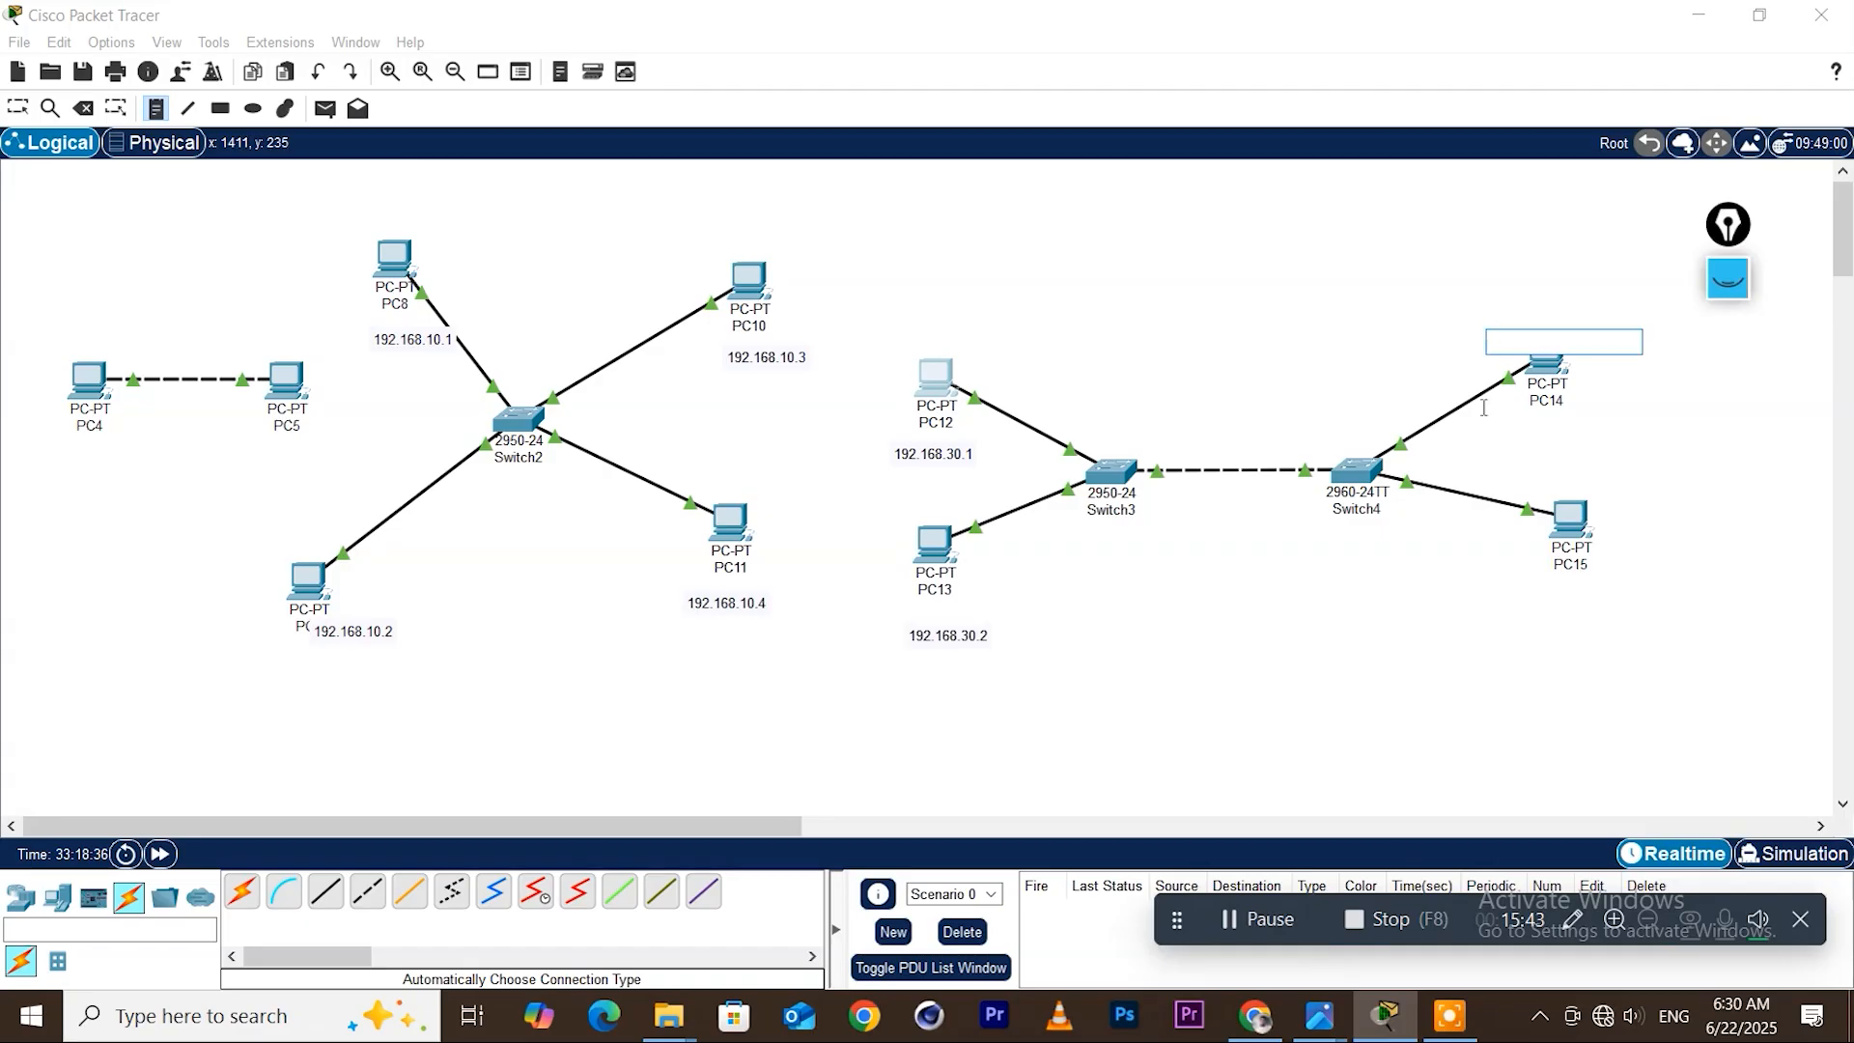
pyautogui.write('19')
pyautogui.press('BackSpace')
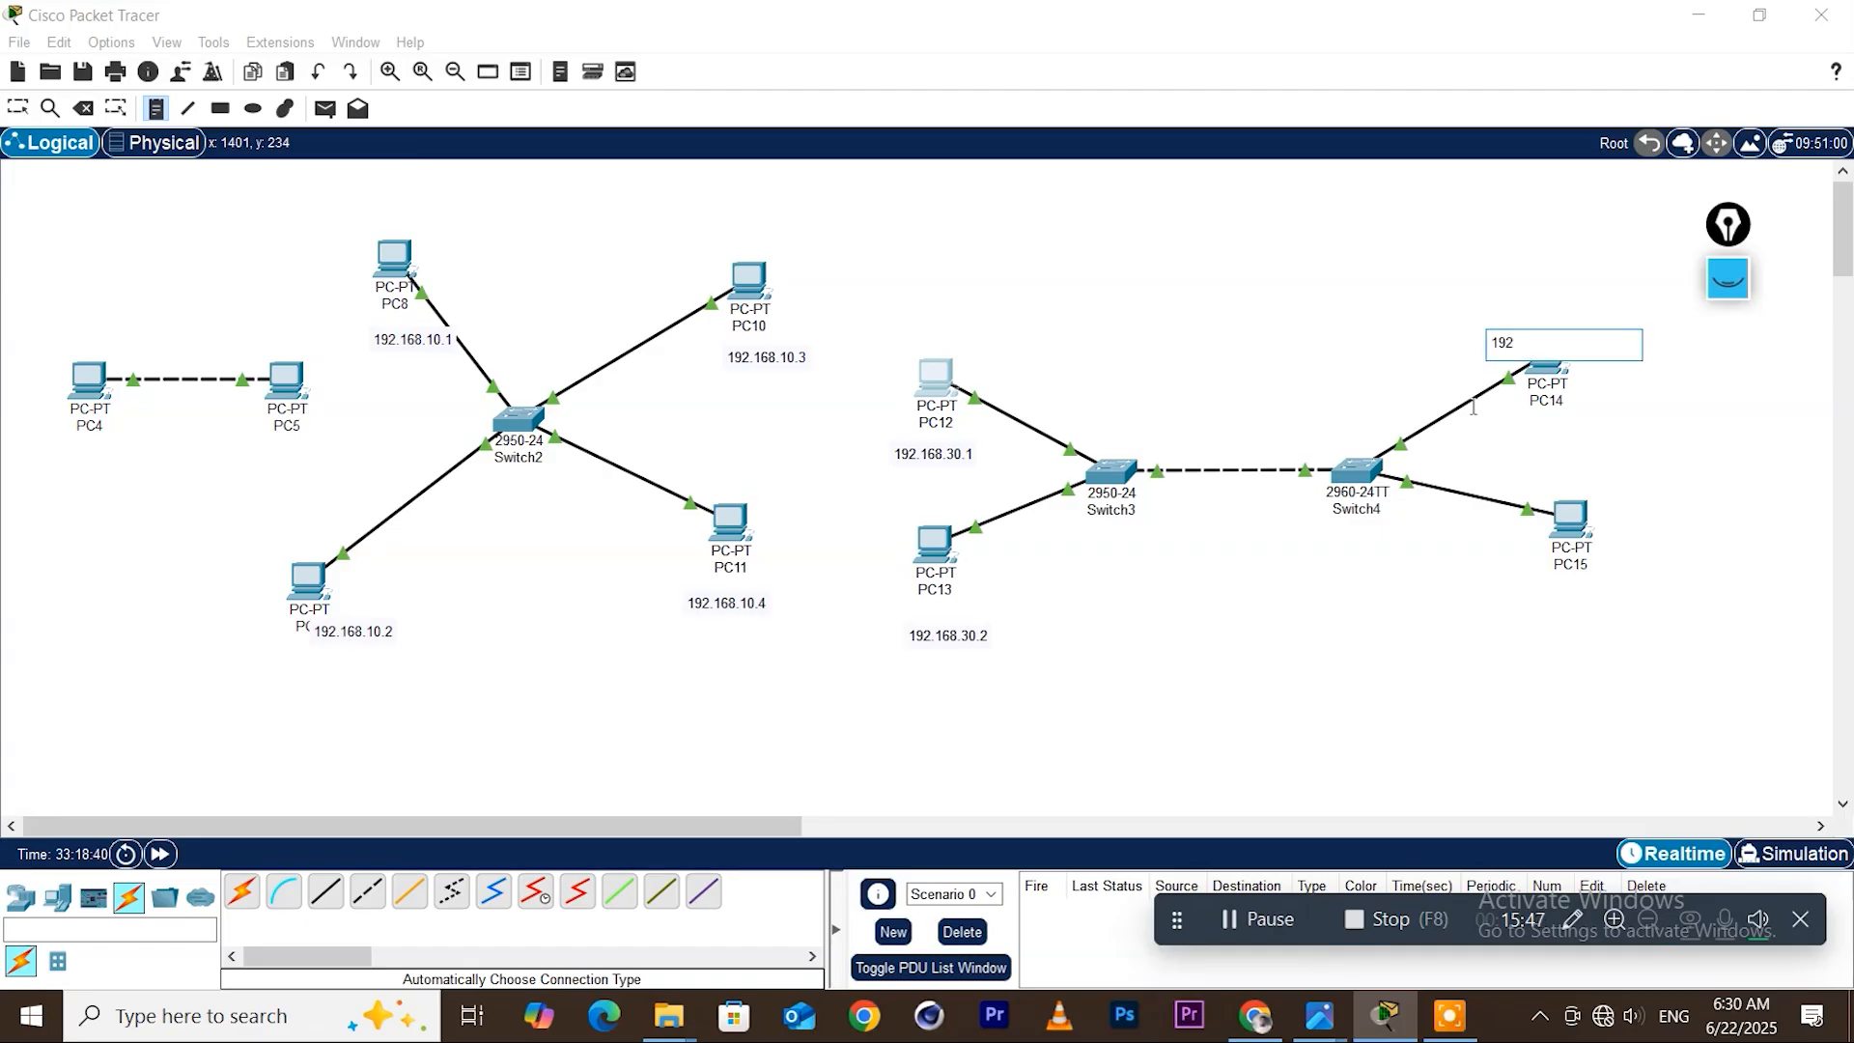
pyautogui.write('.168.40.1')
pyautogui.click(1503, 598)
pyautogui.write('1')
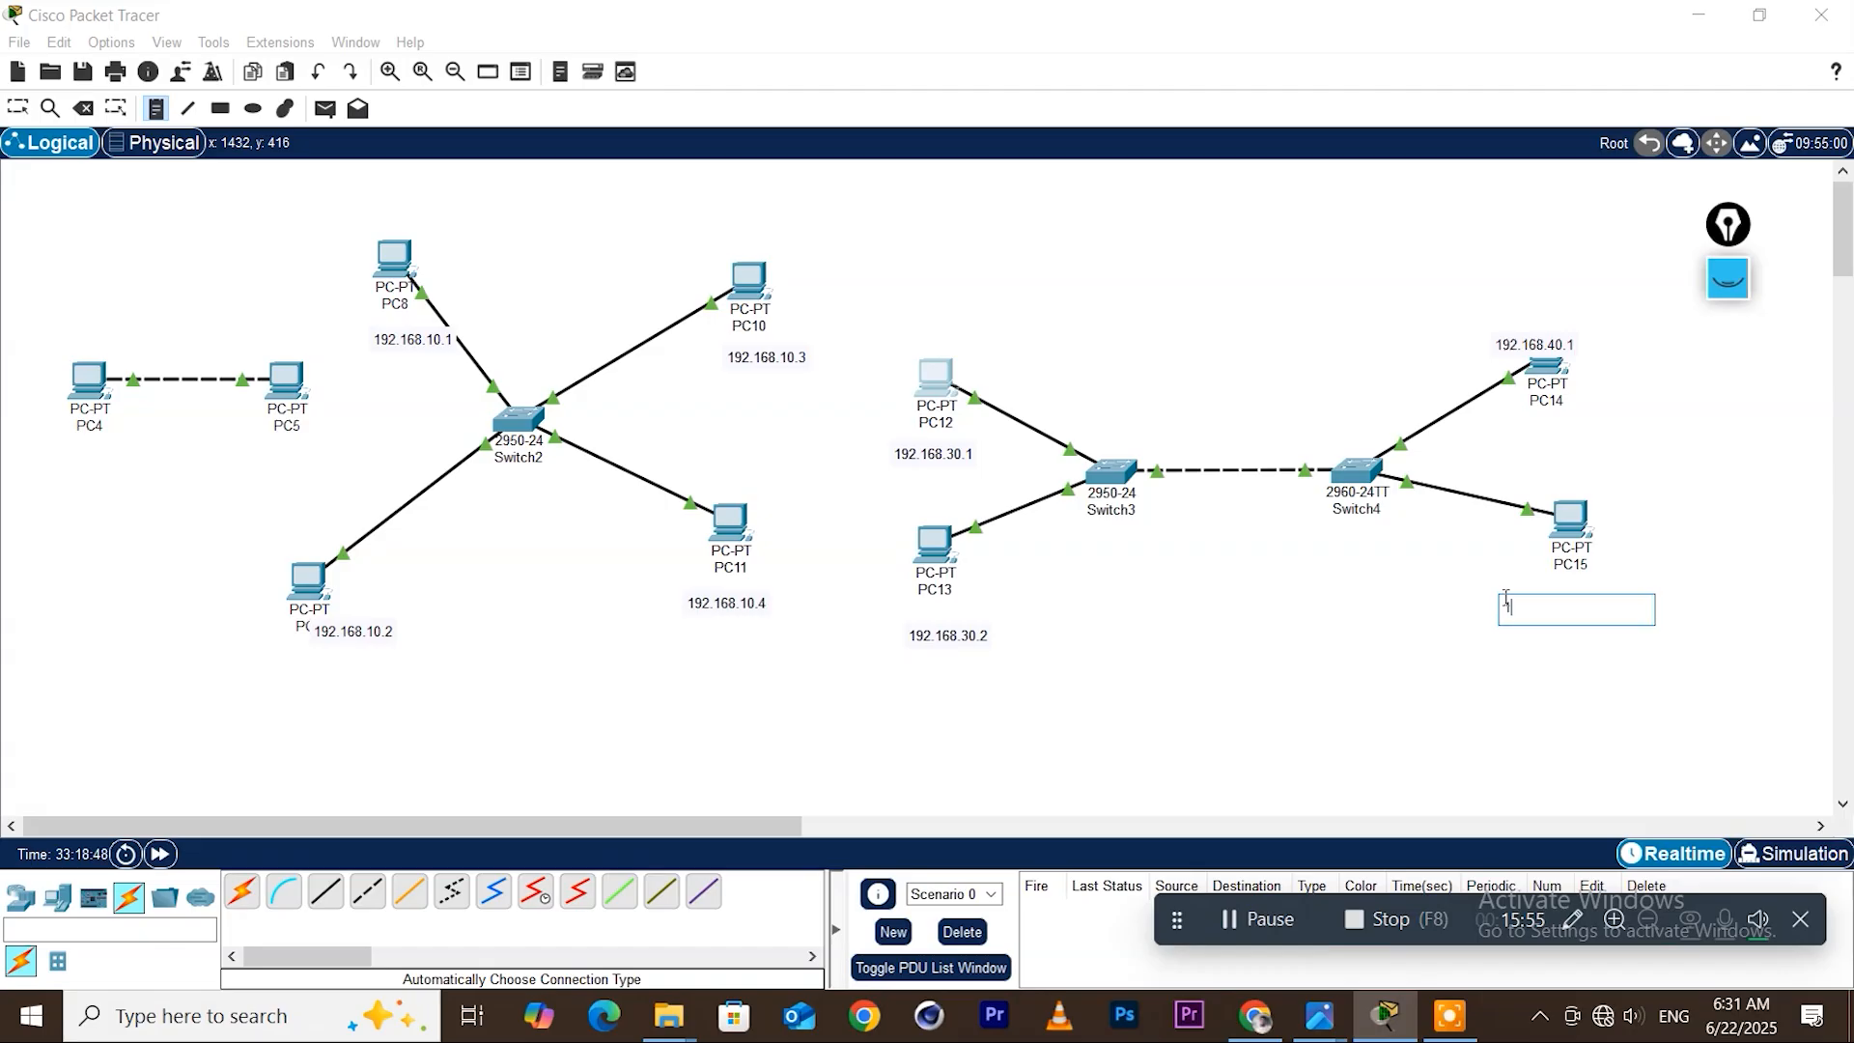
pyautogui.write('92.168.40.2')
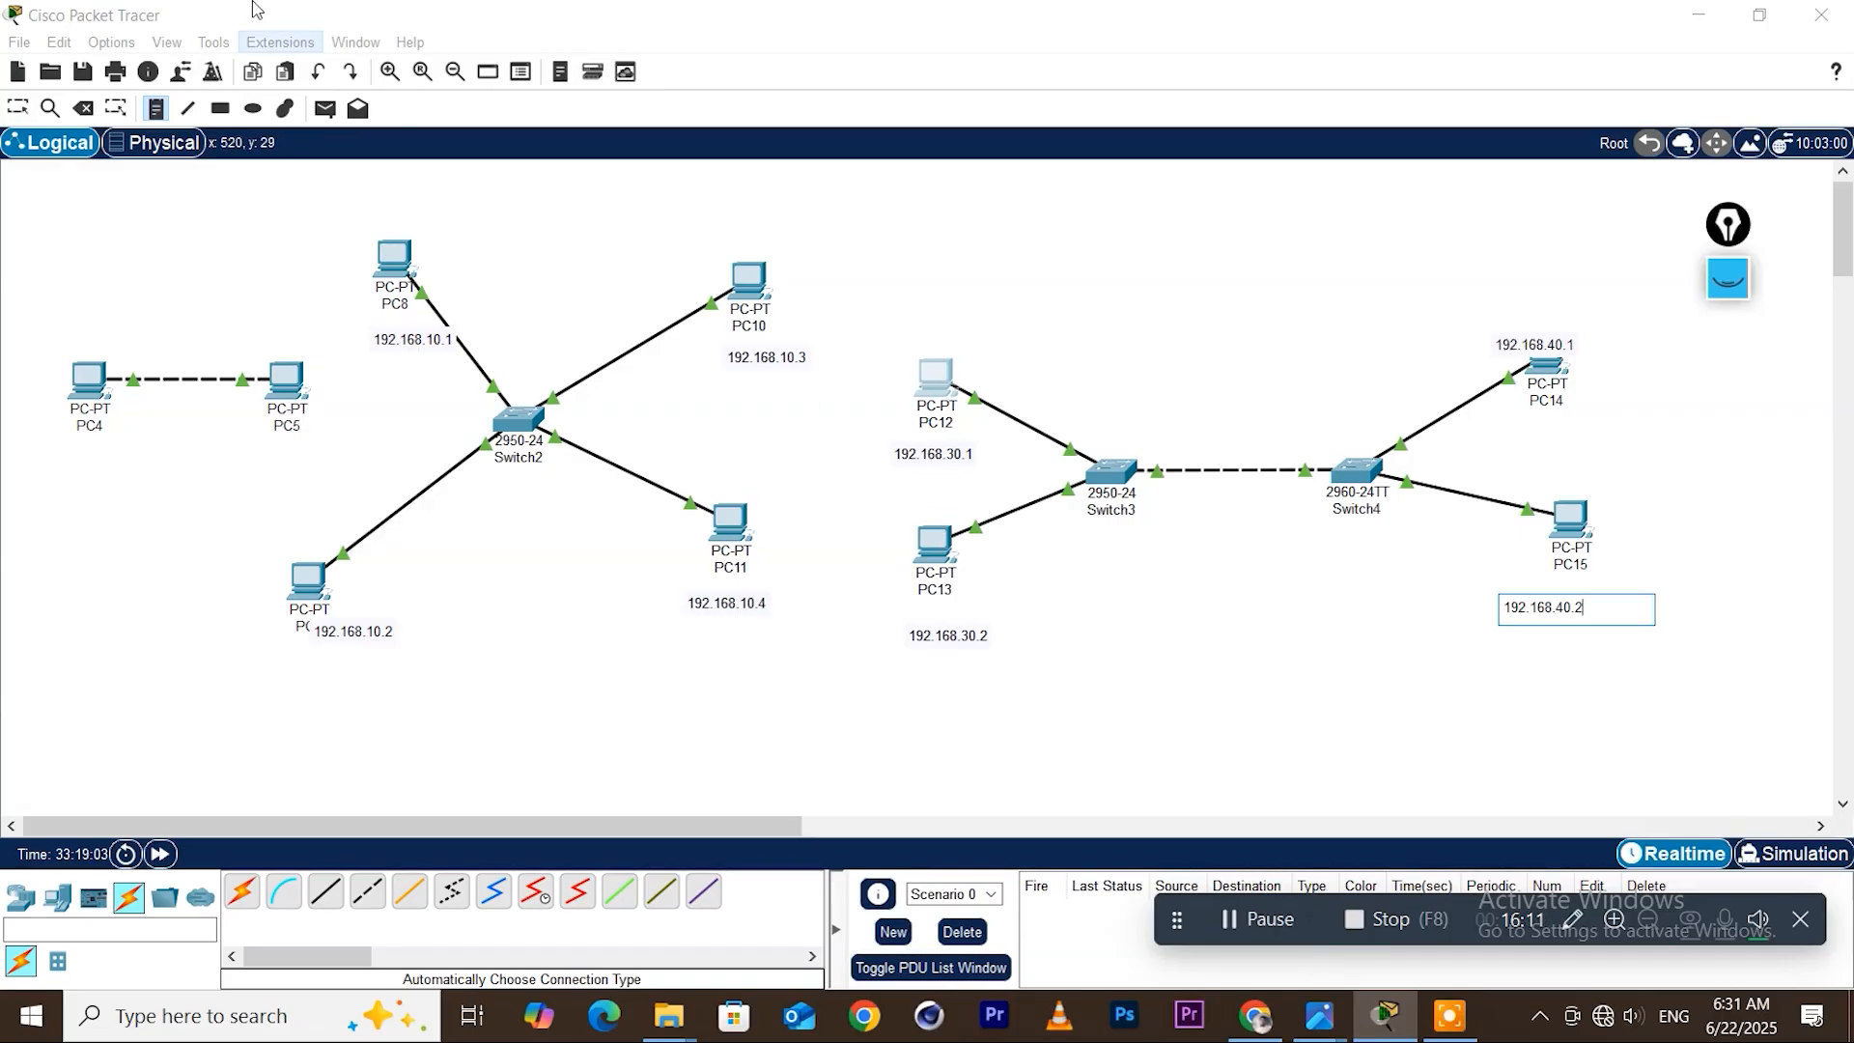
pyautogui.click(19, 109)
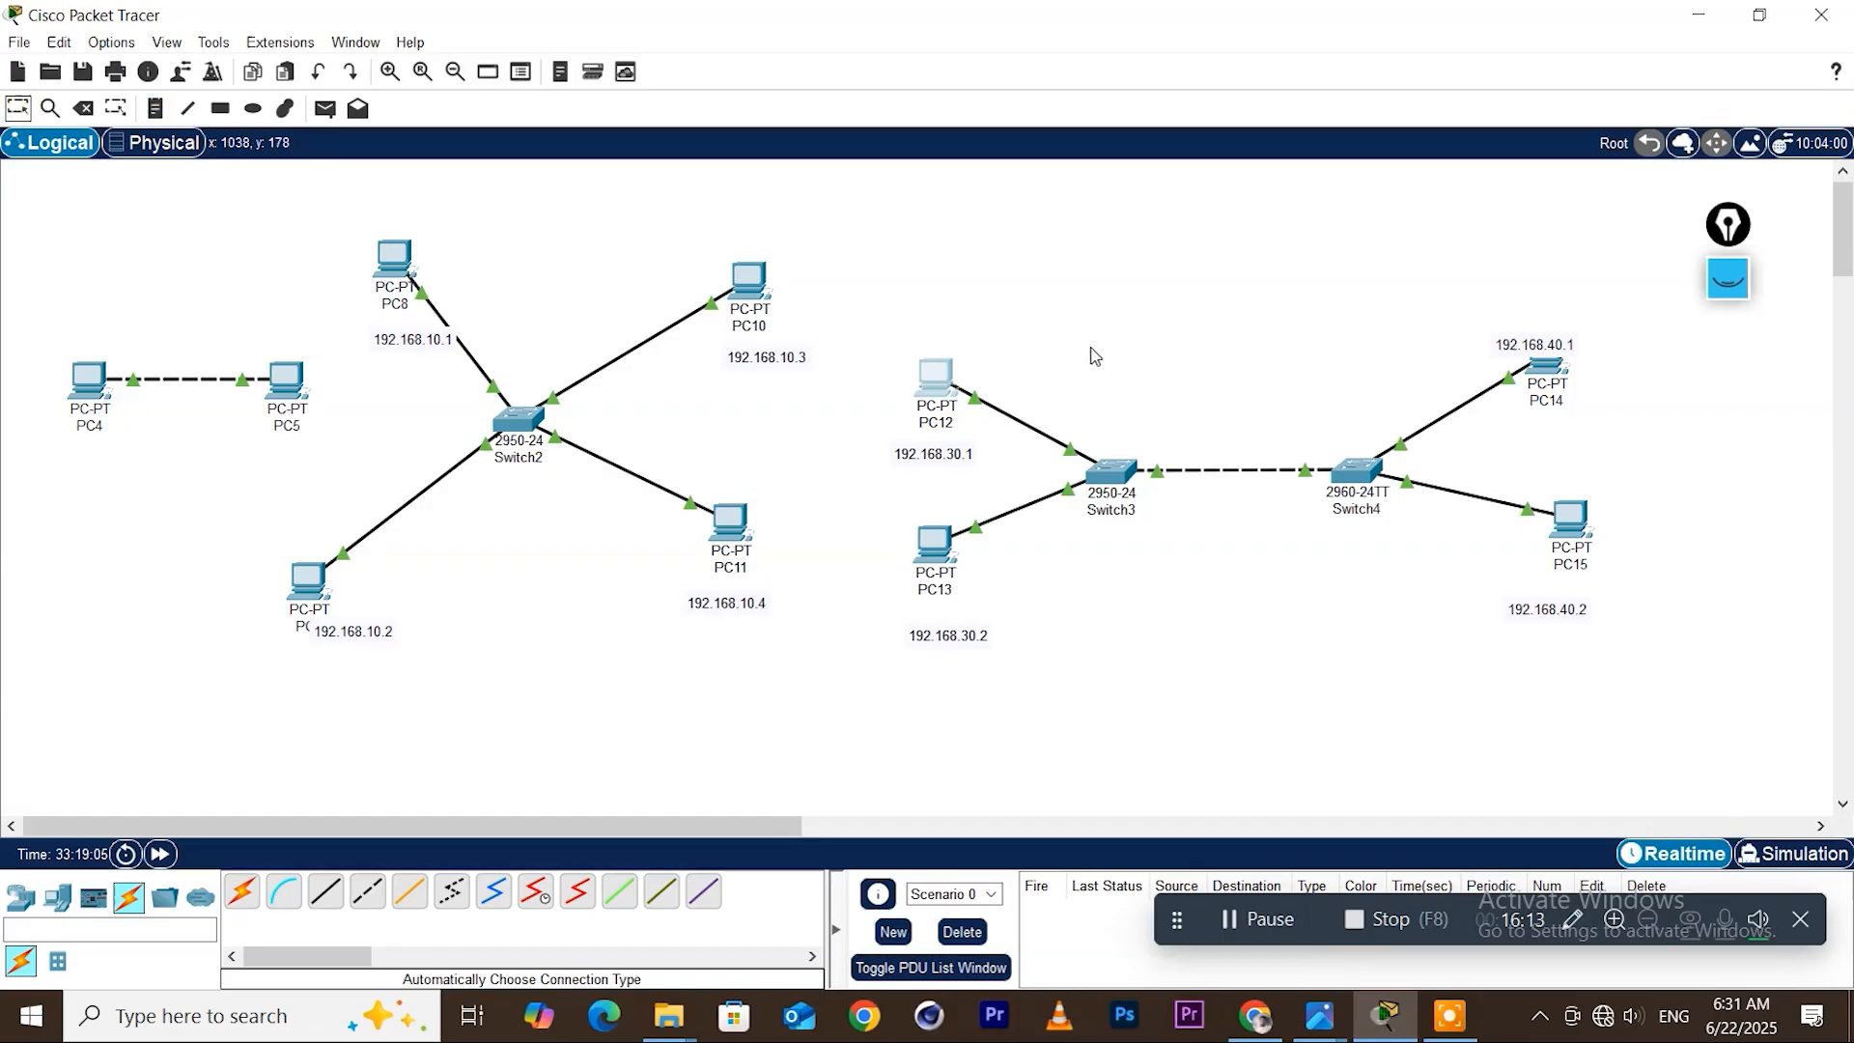
# Set PC12's static IPv4 address to 192.168.30.1 with subnet mask 255.255.255.0, and close its configuration window
pyautogui.click(936, 380)
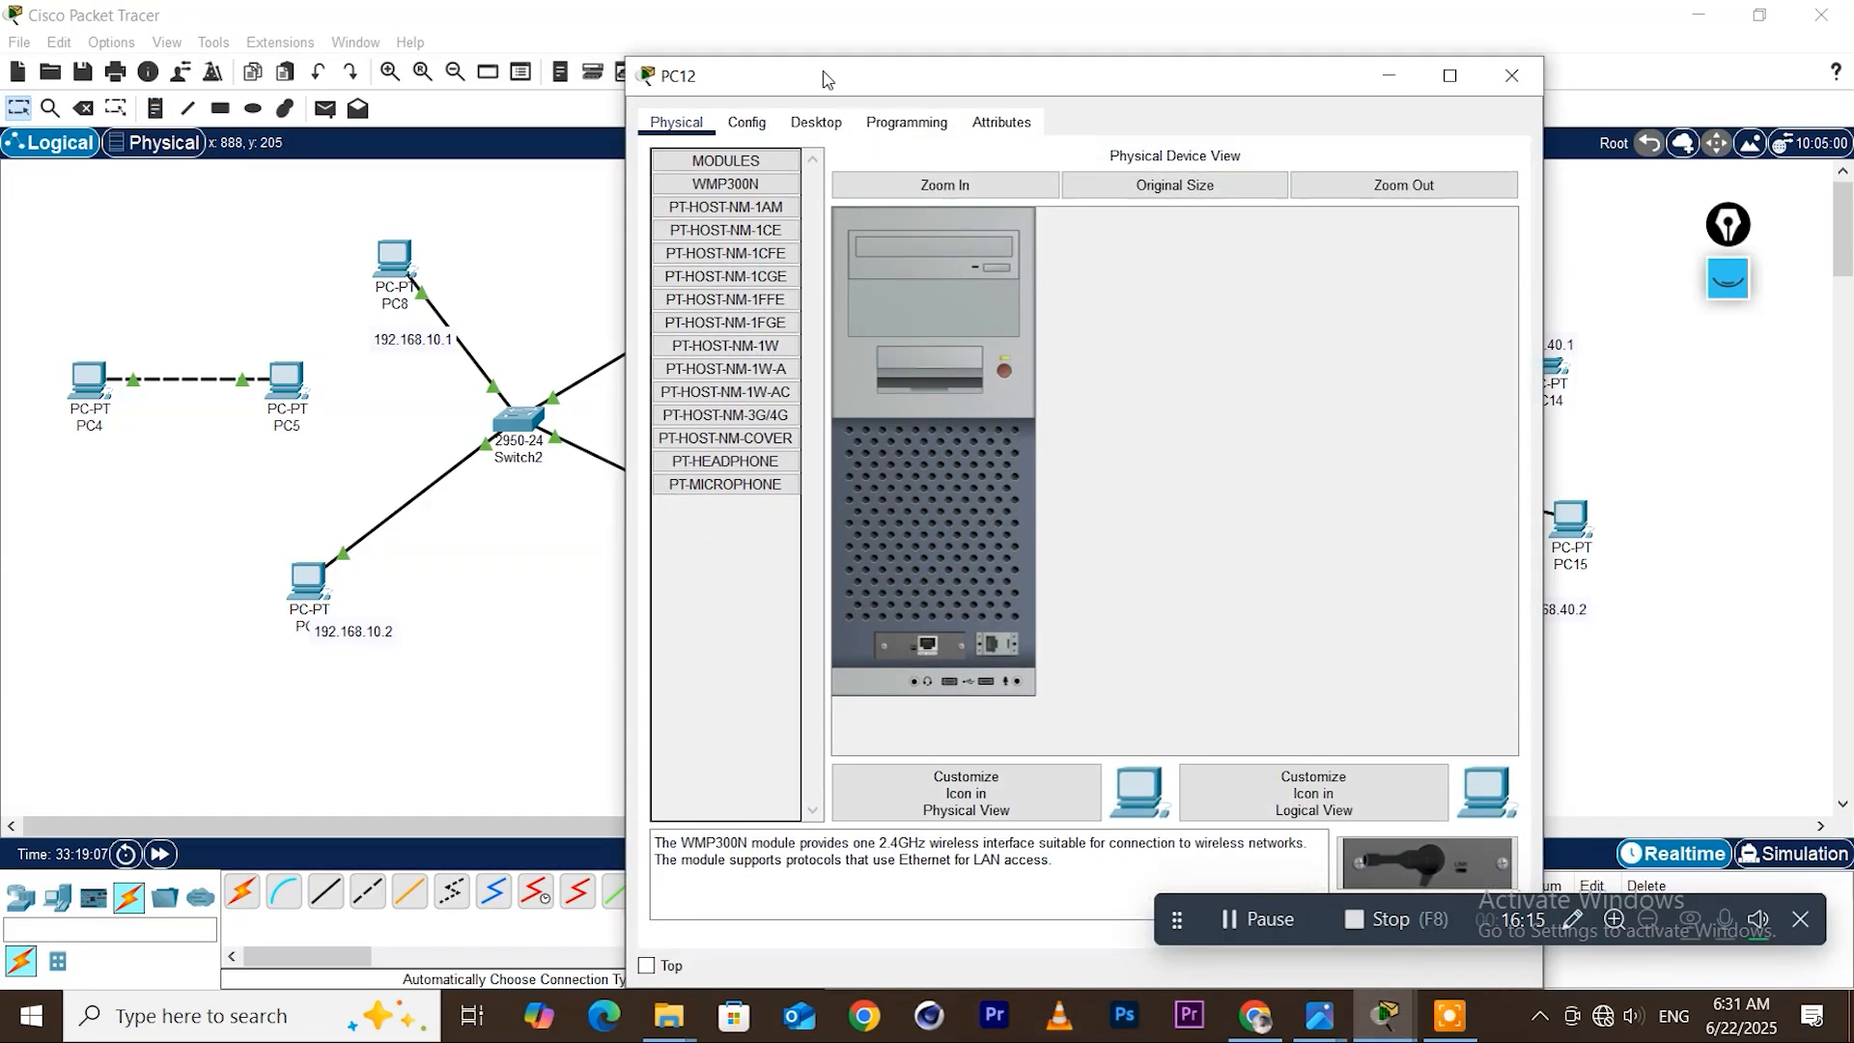
pyautogui.click(814, 124)
pyautogui.moveTo(825, 84); pyautogui.dragTo(1311, 92)
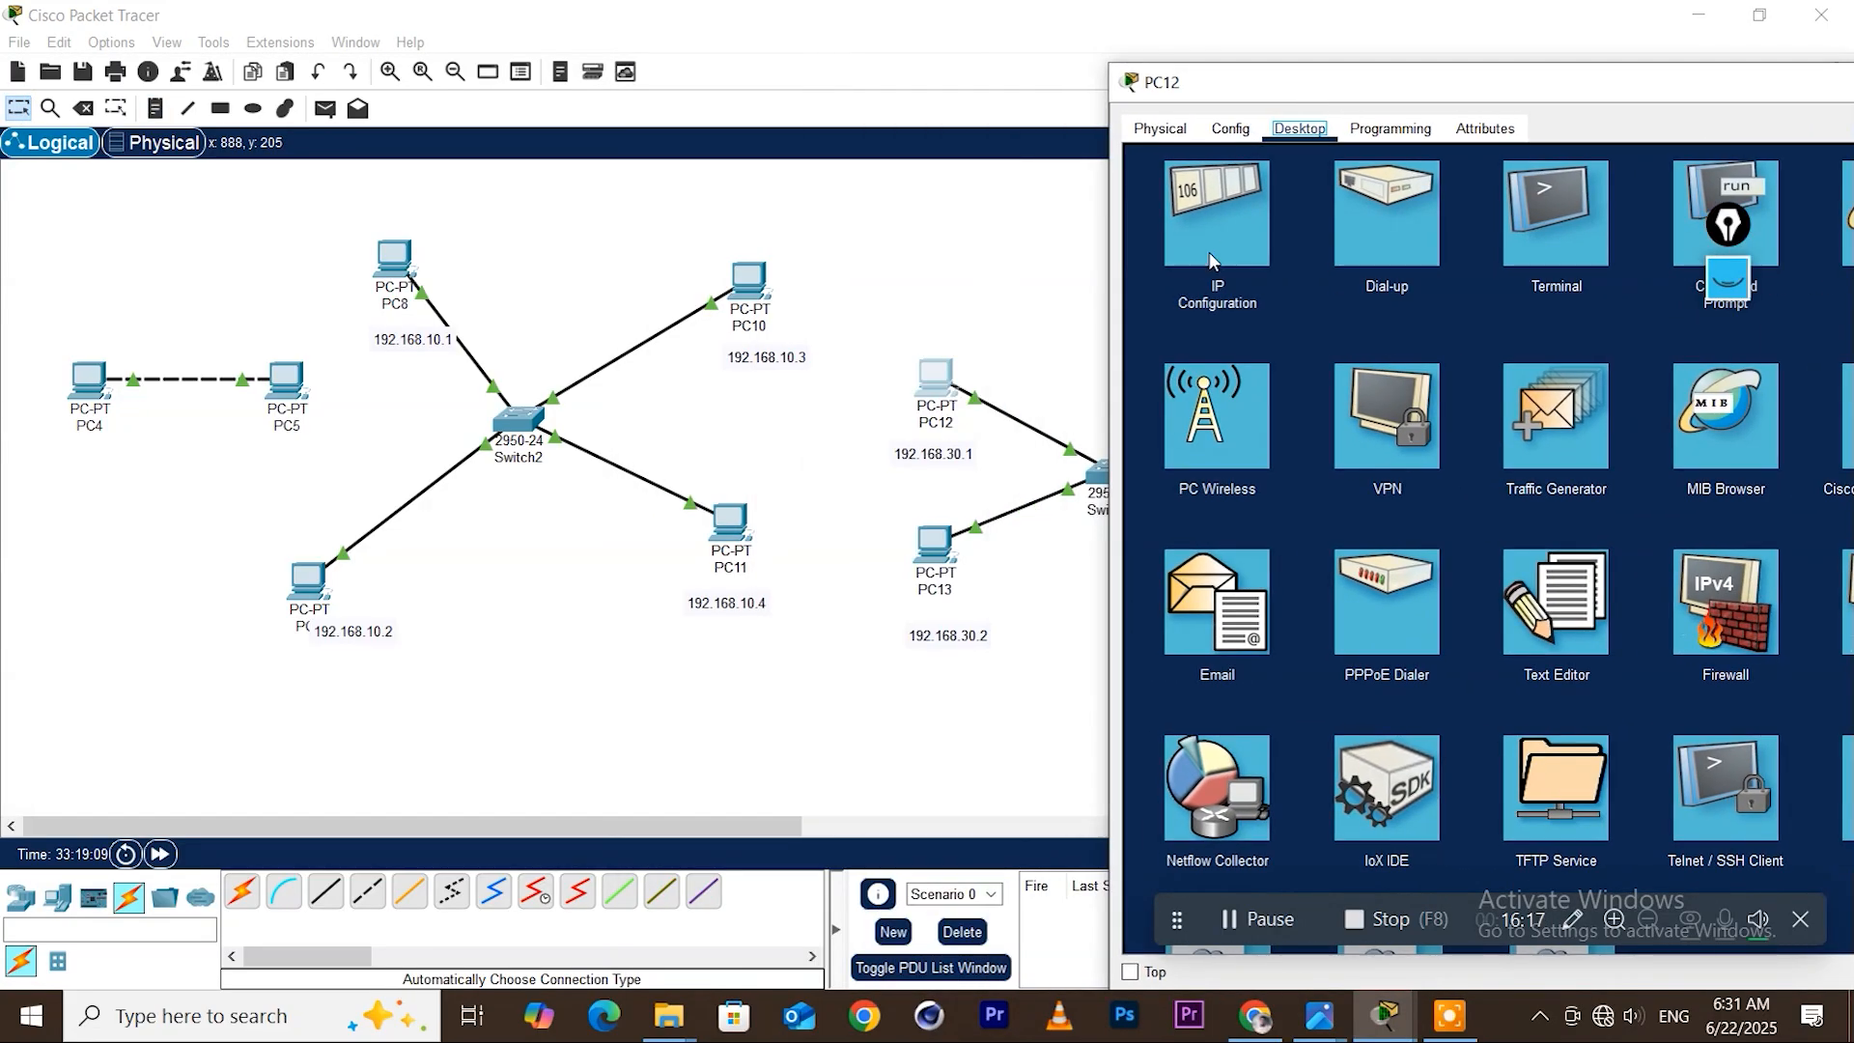
pyautogui.click(1209, 252)
pyautogui.click(1478, 287)
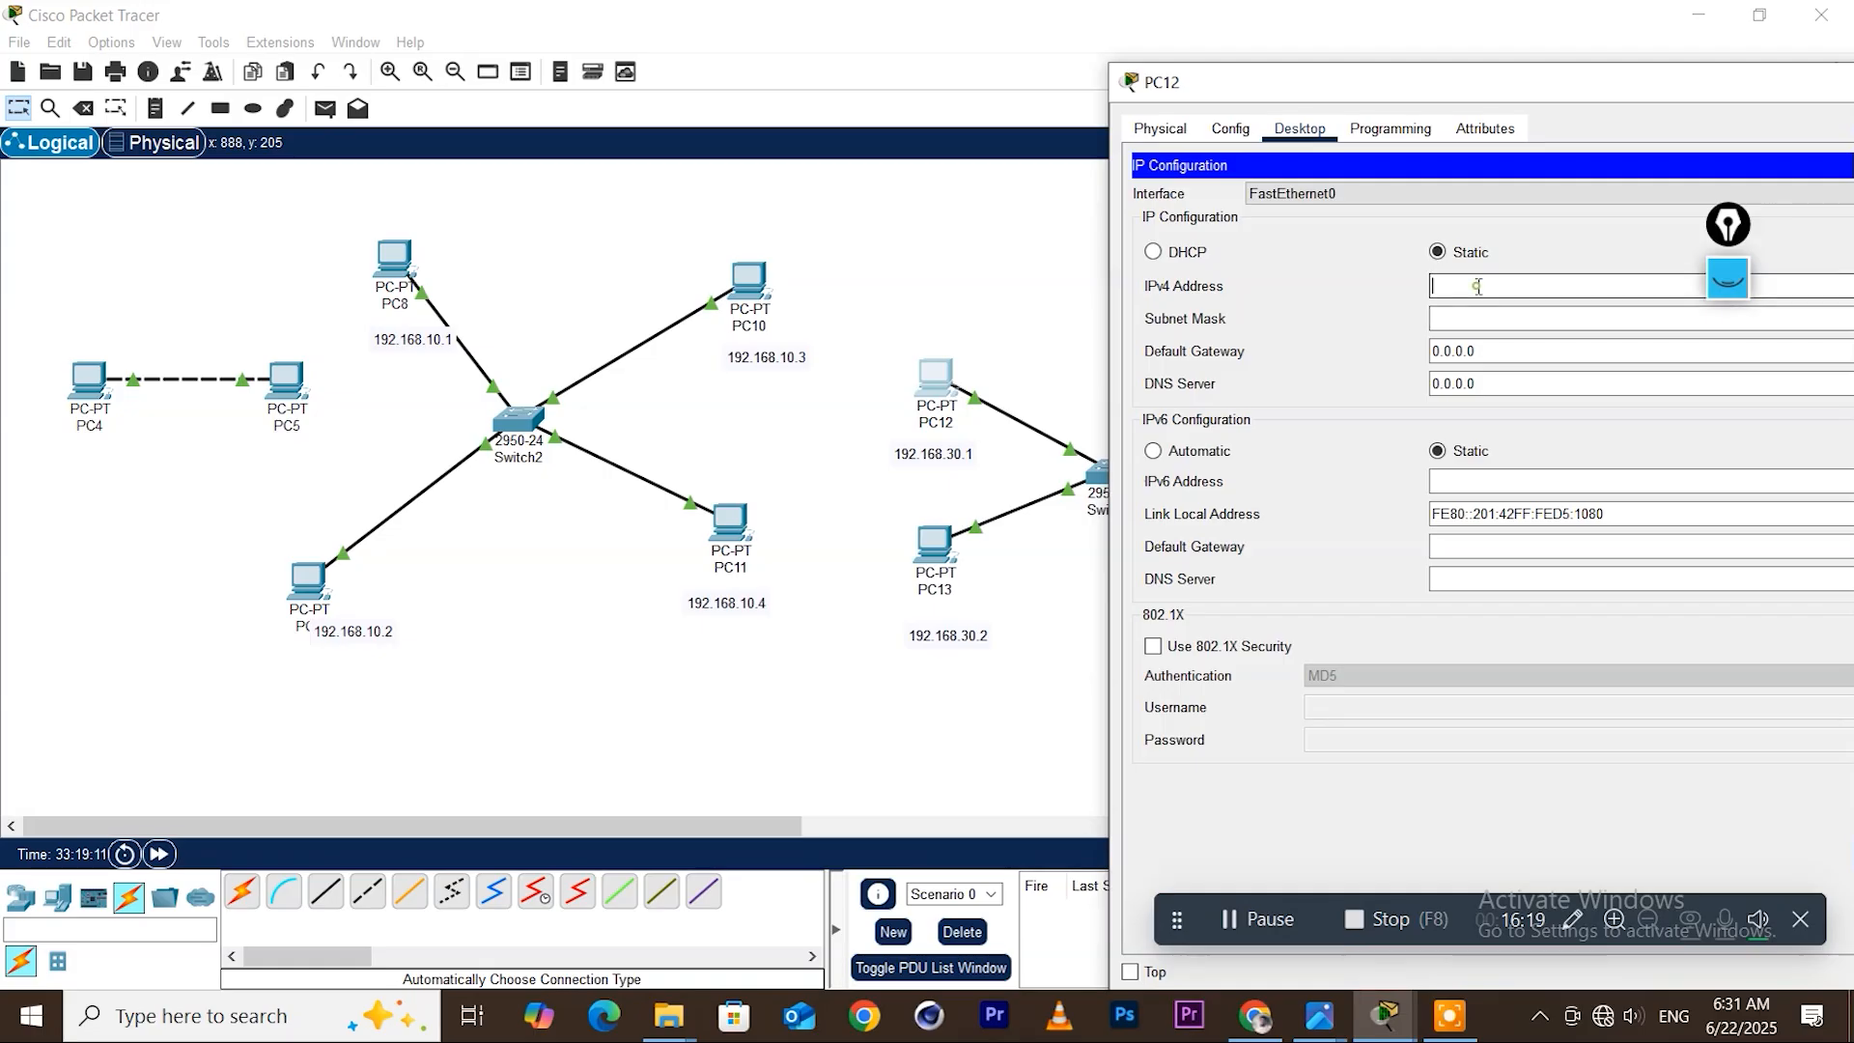
pyautogui.write('192.168')
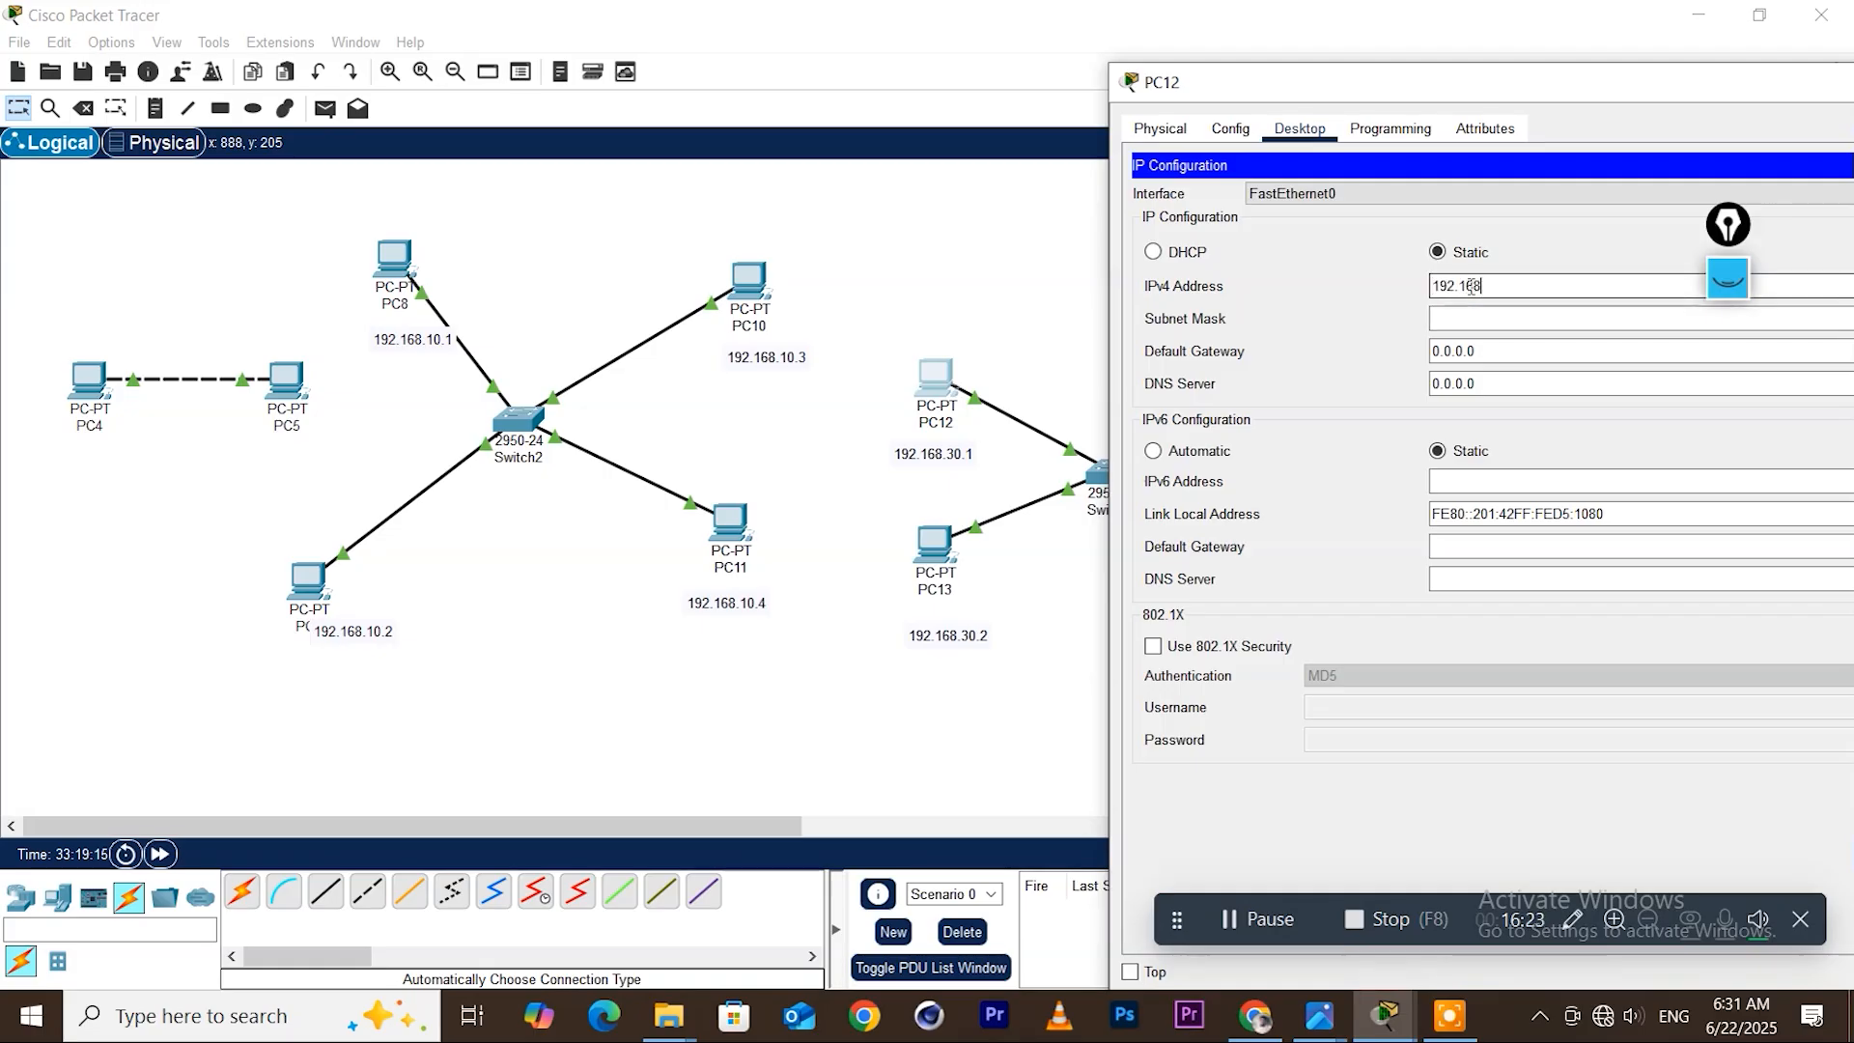
pyautogui.write('.30.1')
pyautogui.click(1480, 307)
pyautogui.moveTo(1574, 97); pyautogui.dragTo(886, 108)
pyautogui.click(1304, 102)
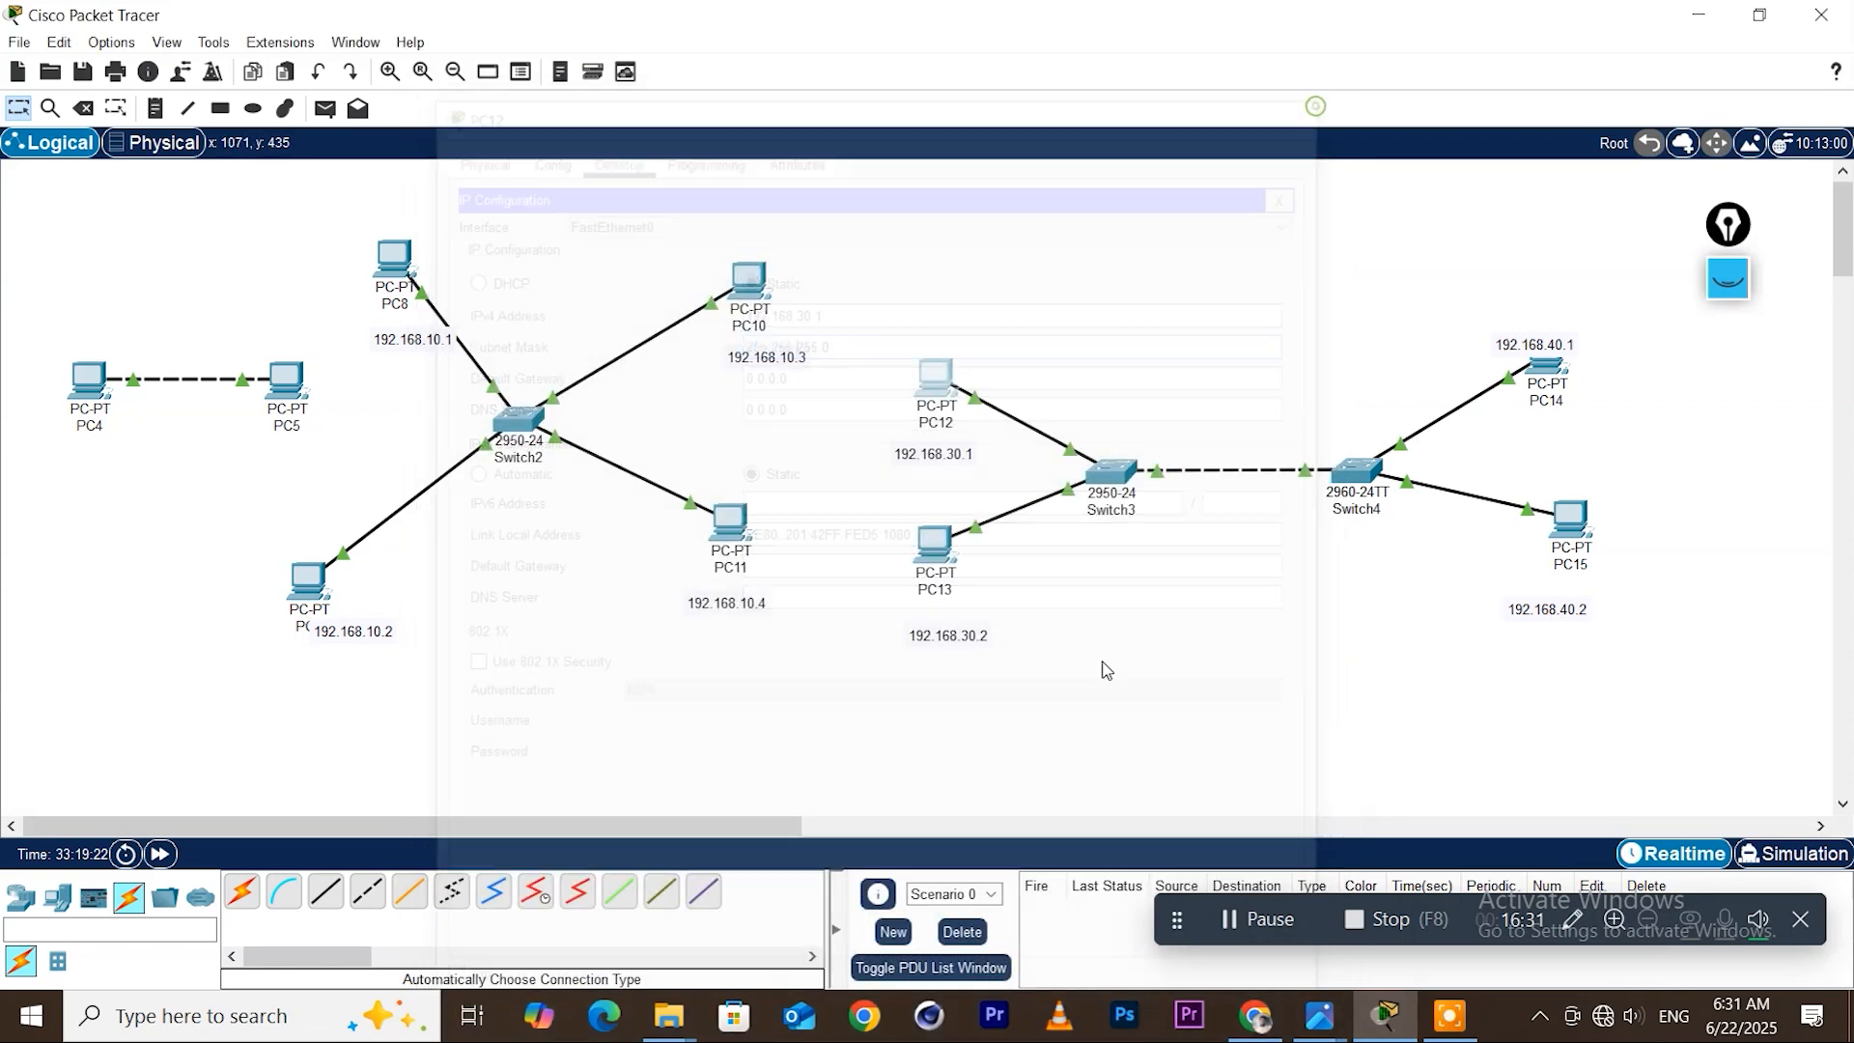
# Set PC13's static IPv4 address to 192.168.30.2 with subnet mask 255.255.255.0, and close its configuration window
pyautogui.click(934, 549)
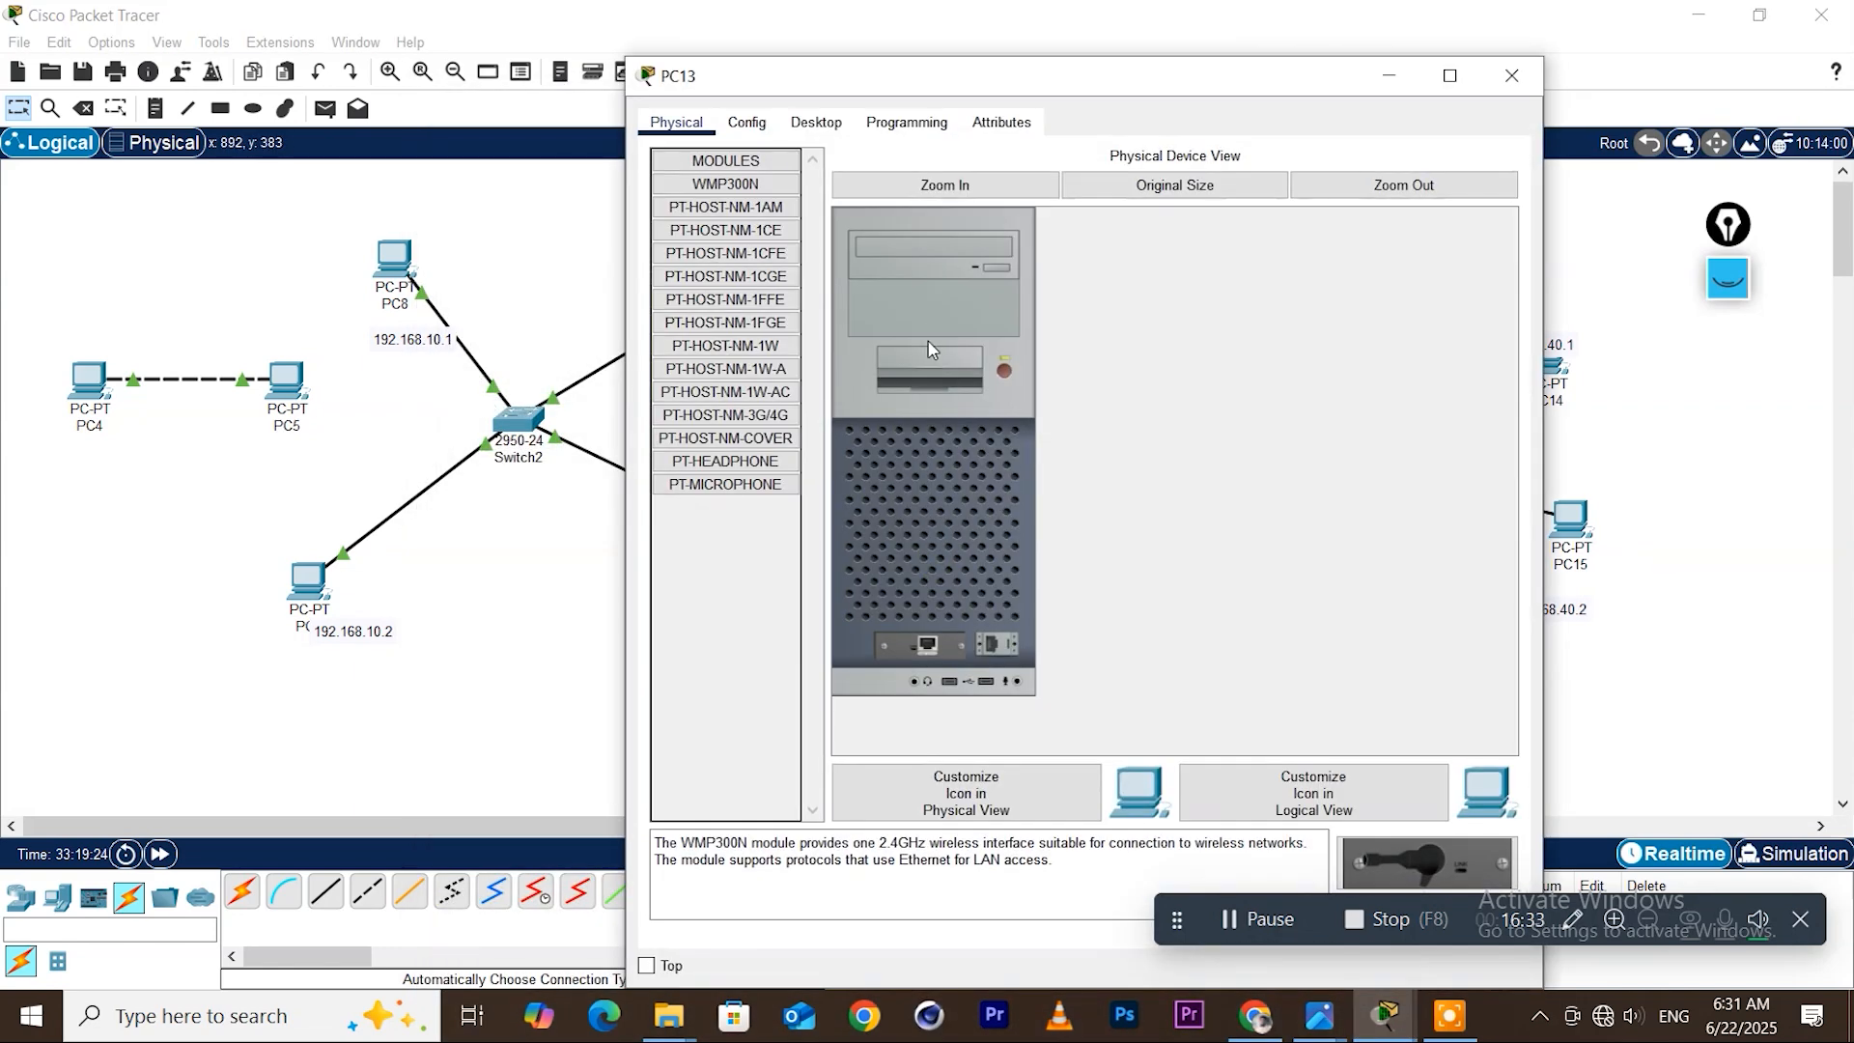
pyautogui.click(816, 122)
pyautogui.click(773, 205)
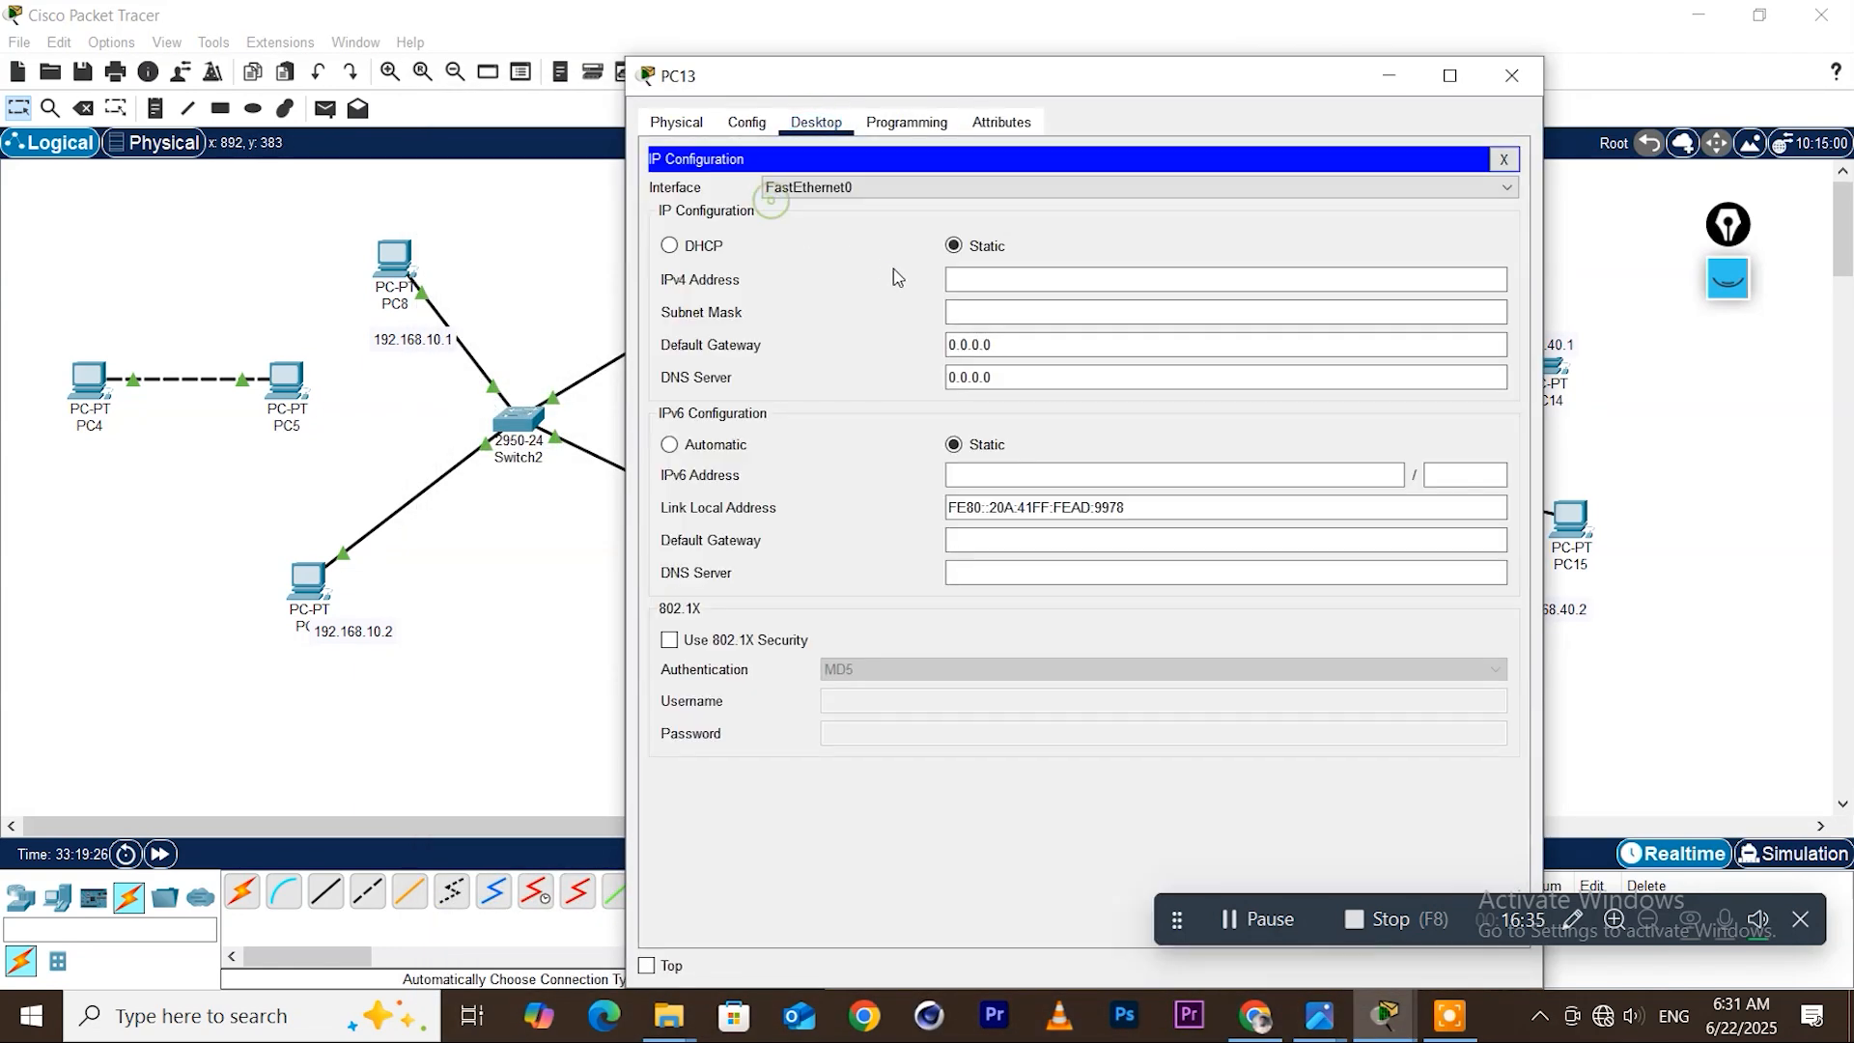
pyautogui.click(997, 289)
pyautogui.write('1')
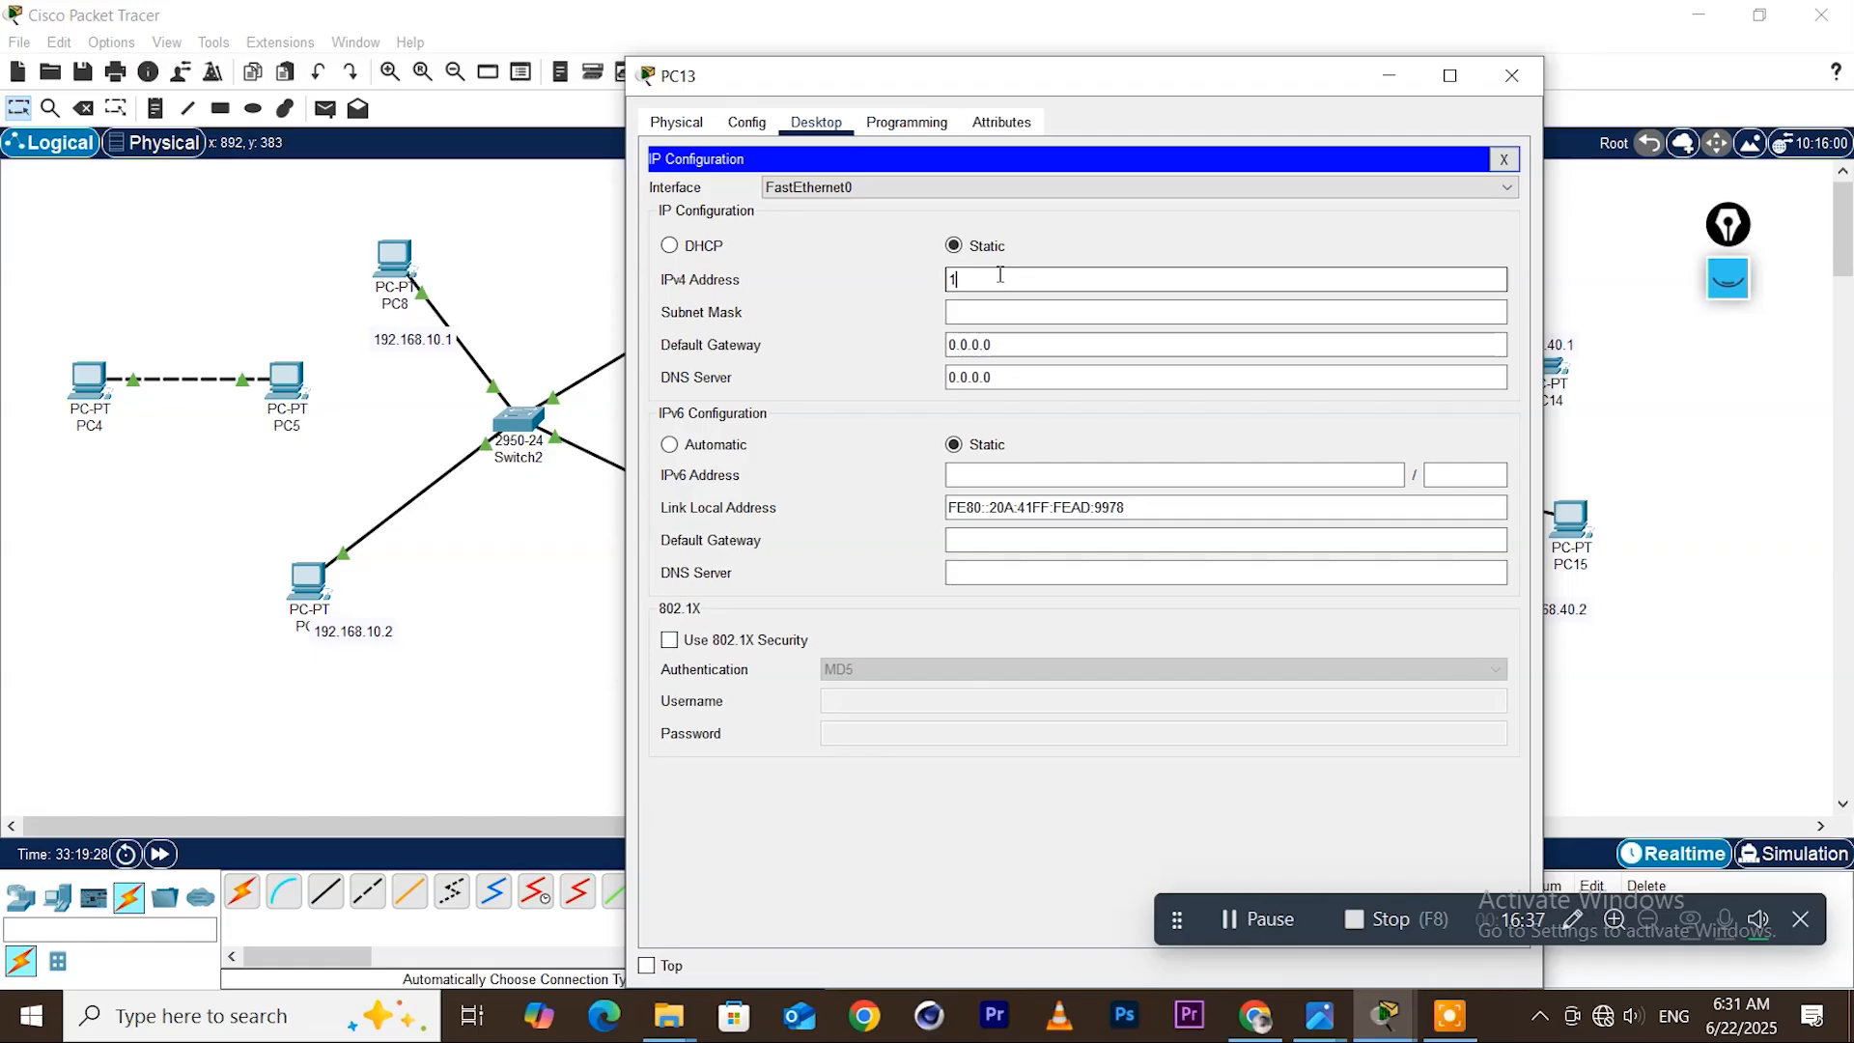
pyautogui.write('92.168.30.2')
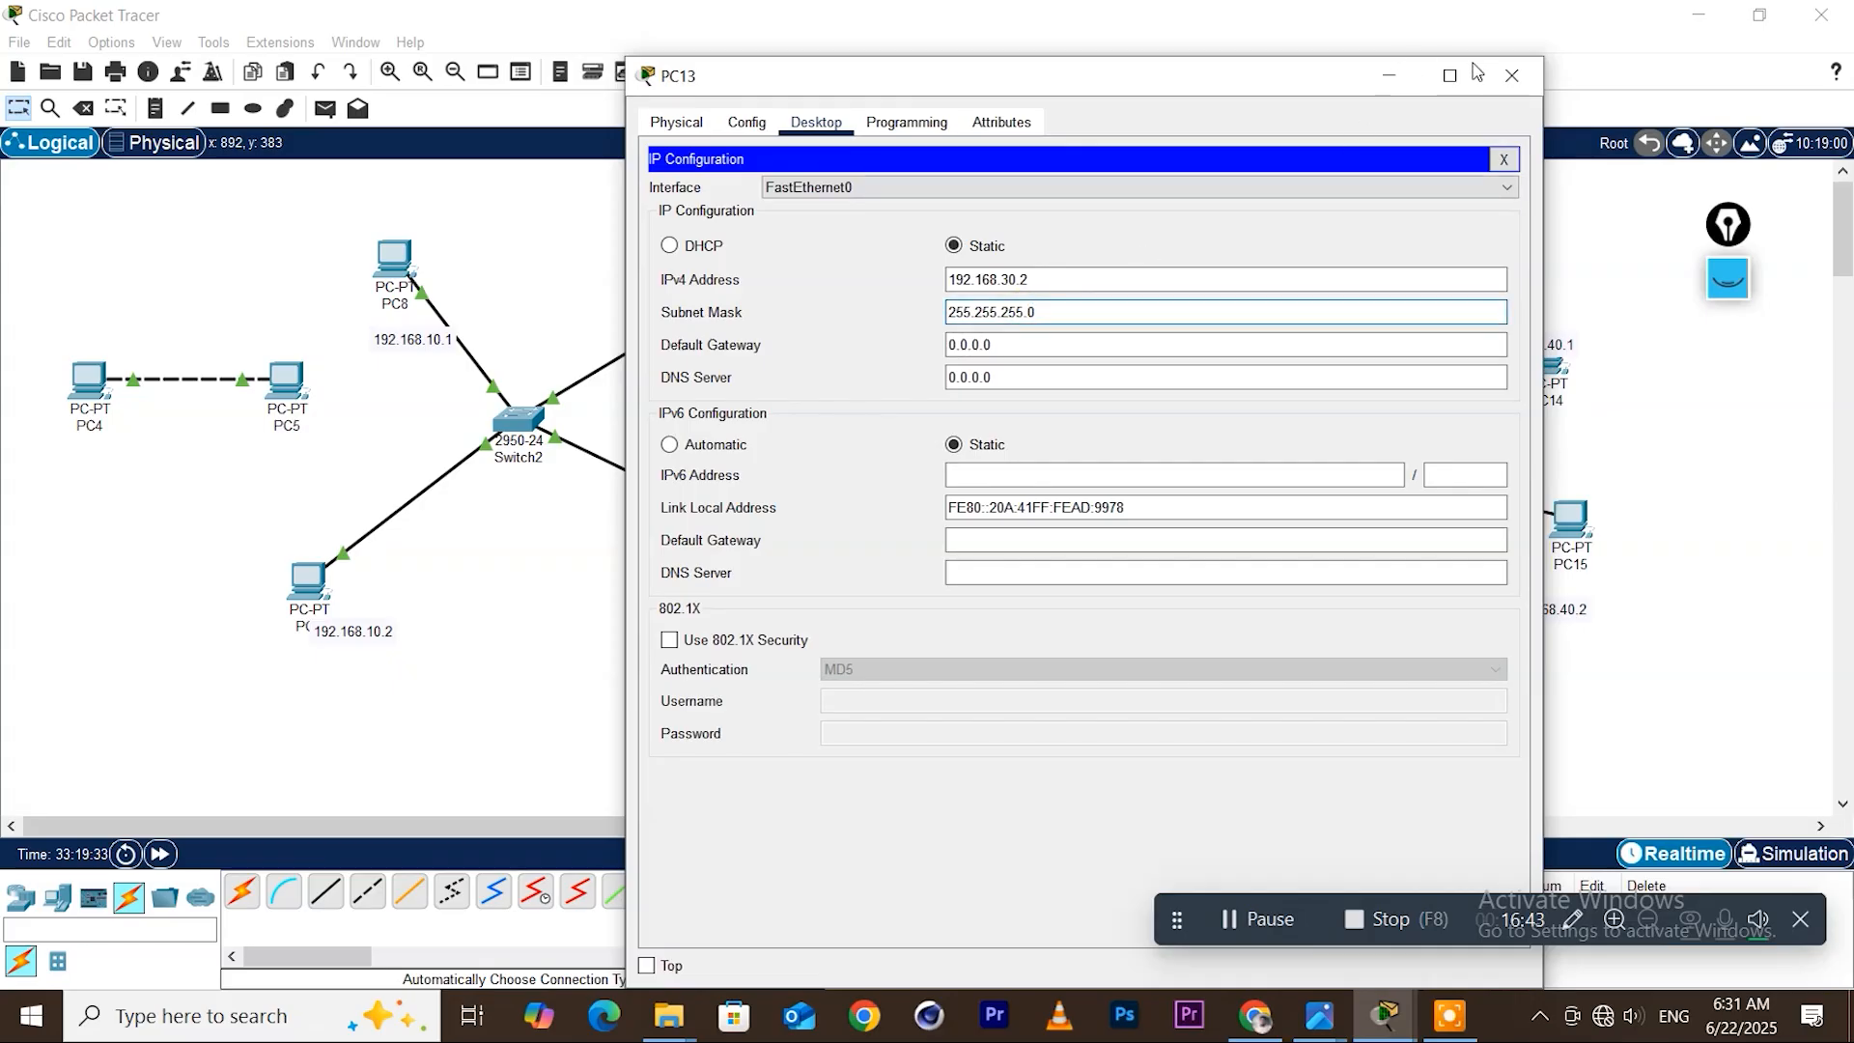
pyautogui.click(1508, 74)
# Move the 192.168.40.1 note below PC14, and shift PC14 slightly up and left
pyautogui.moveTo(1558, 358); pyautogui.dragTo(1582, 434)
pyautogui.moveTo(1558, 367); pyautogui.dragTo(1527, 344)
# Set PC14's static IPv4 address to 192.168.40.1 with subnet mask 255.255.255.0, and close its configuration window
pyautogui.click(1527, 344)
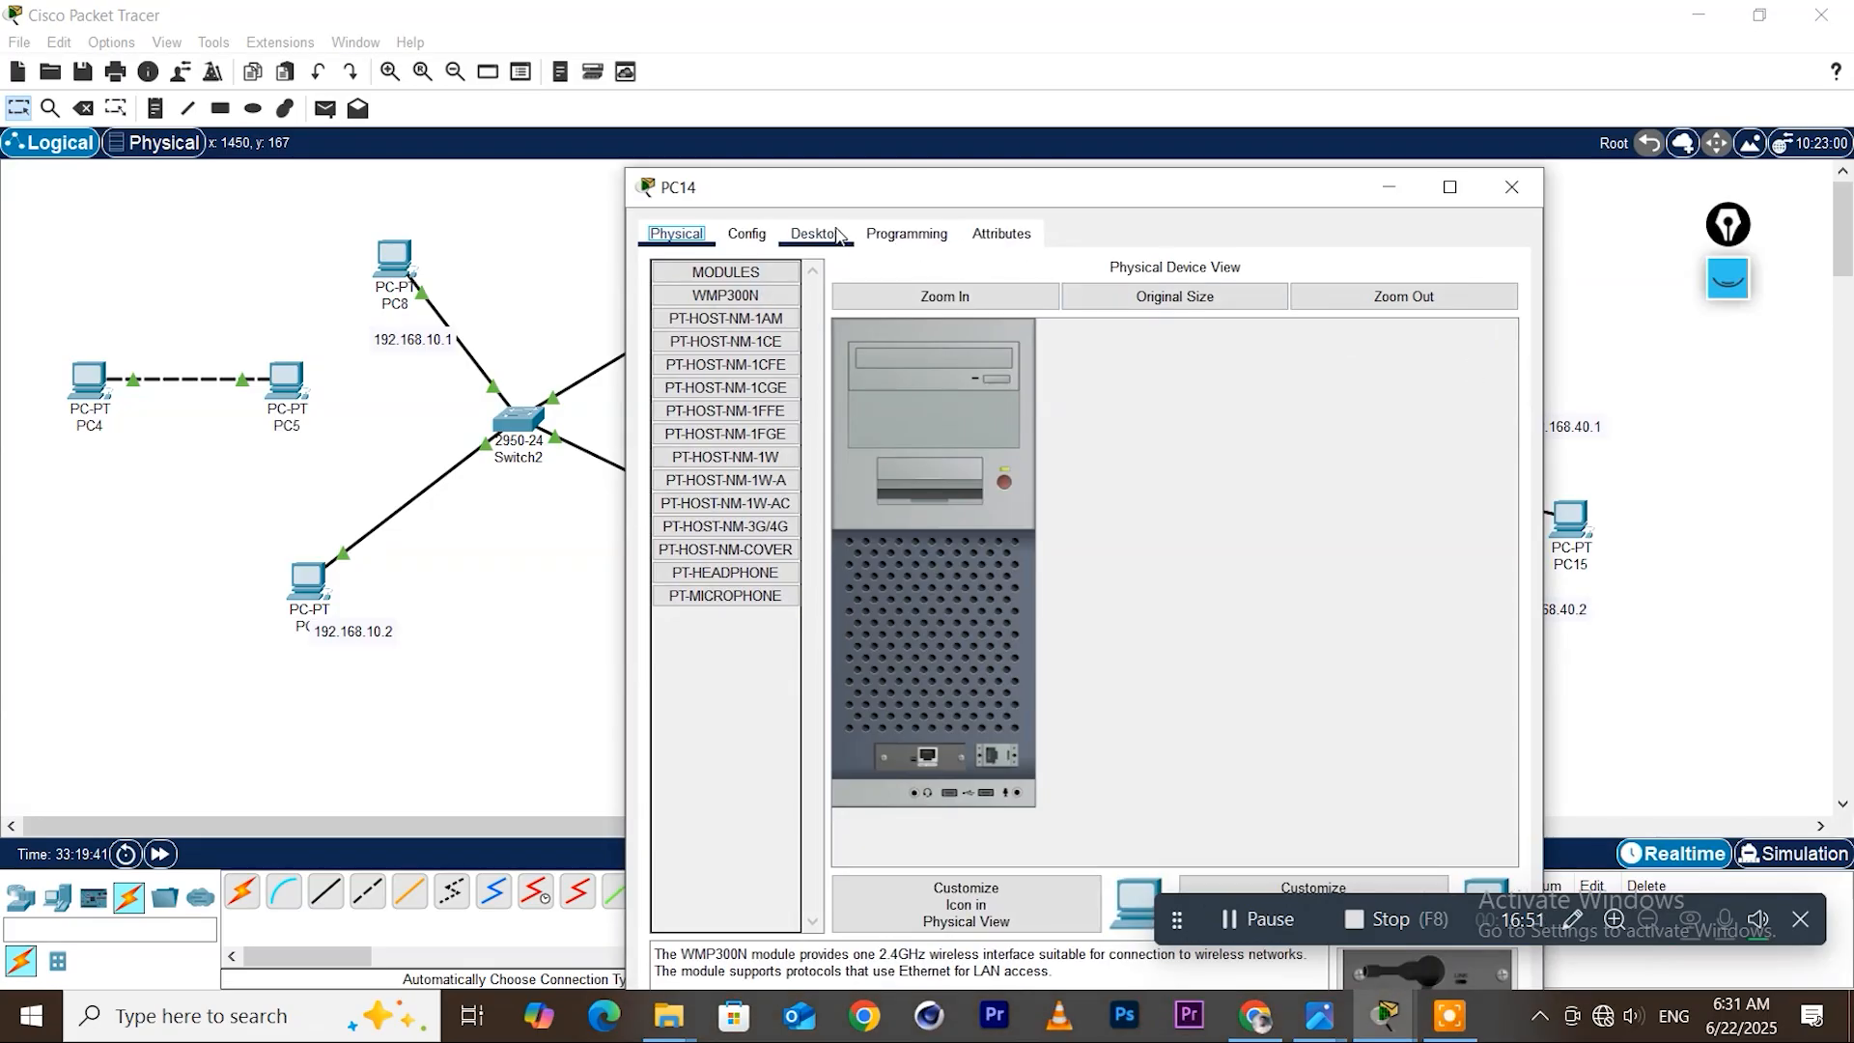
pyautogui.click(816, 233)
pyautogui.click(784, 314)
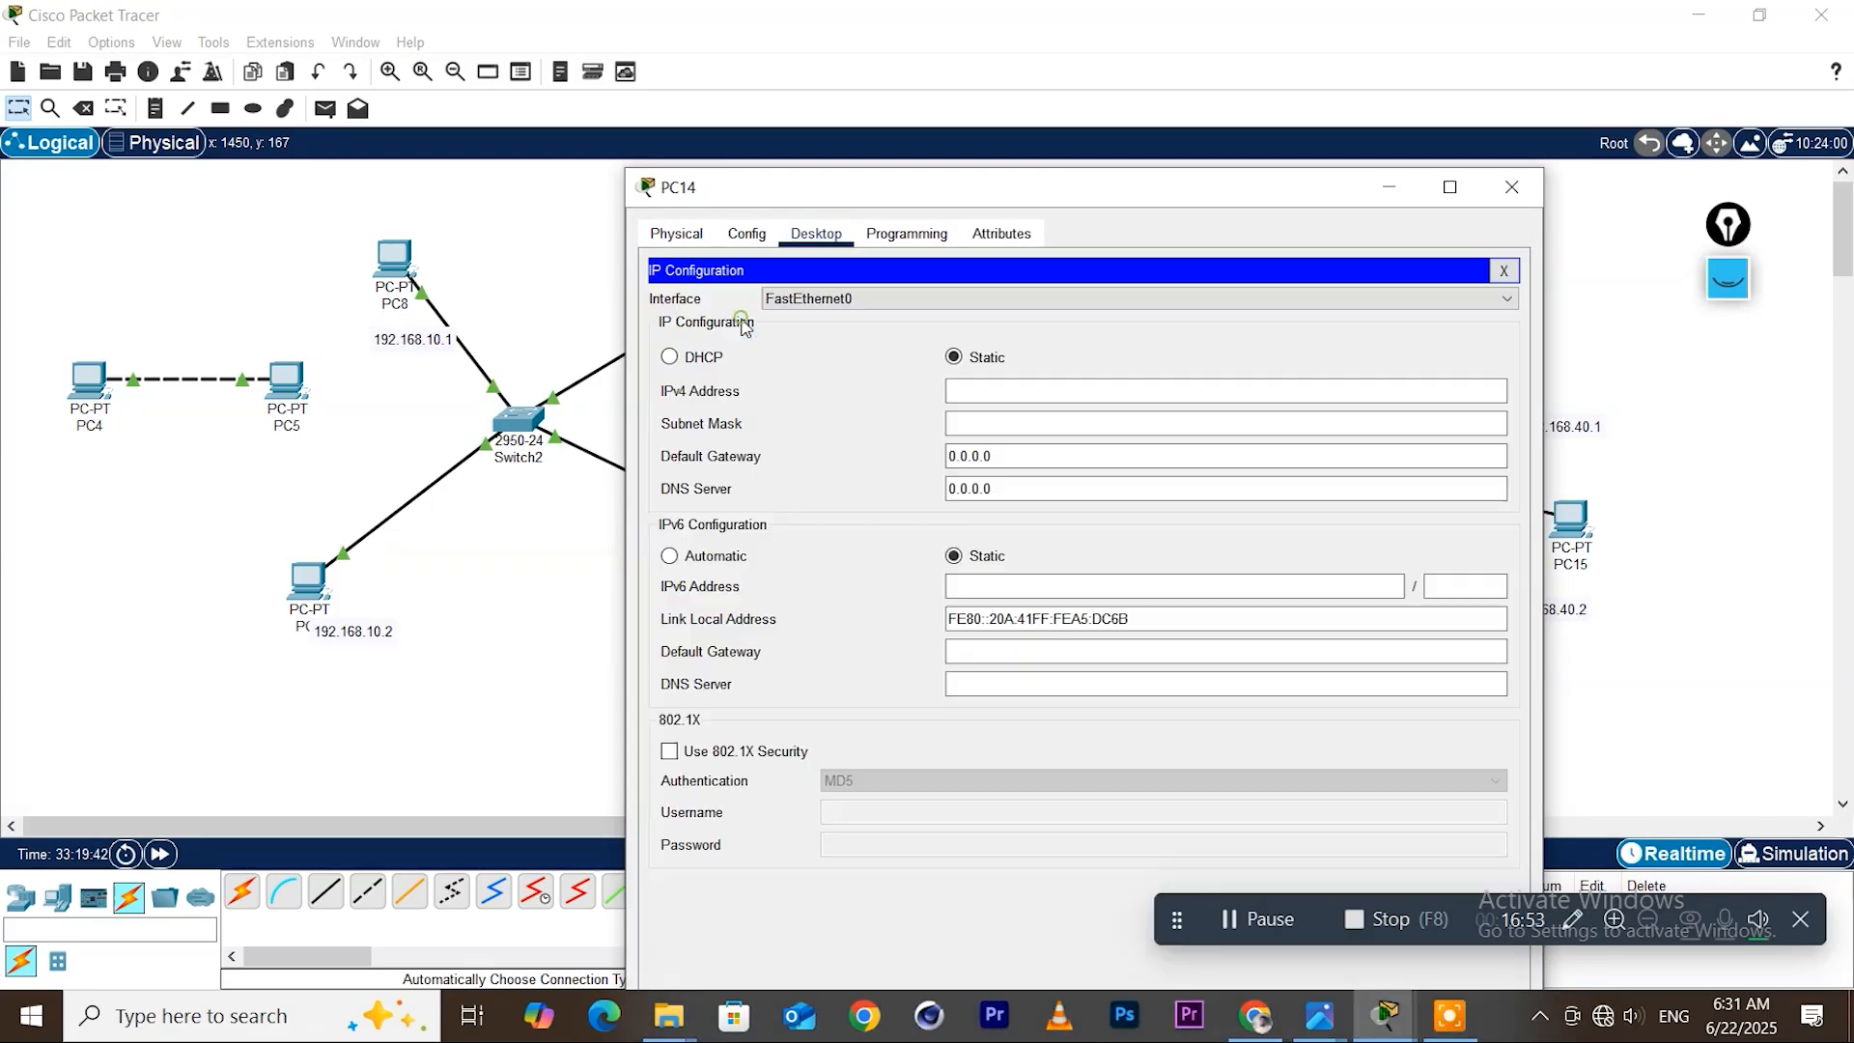
pyautogui.click(978, 397)
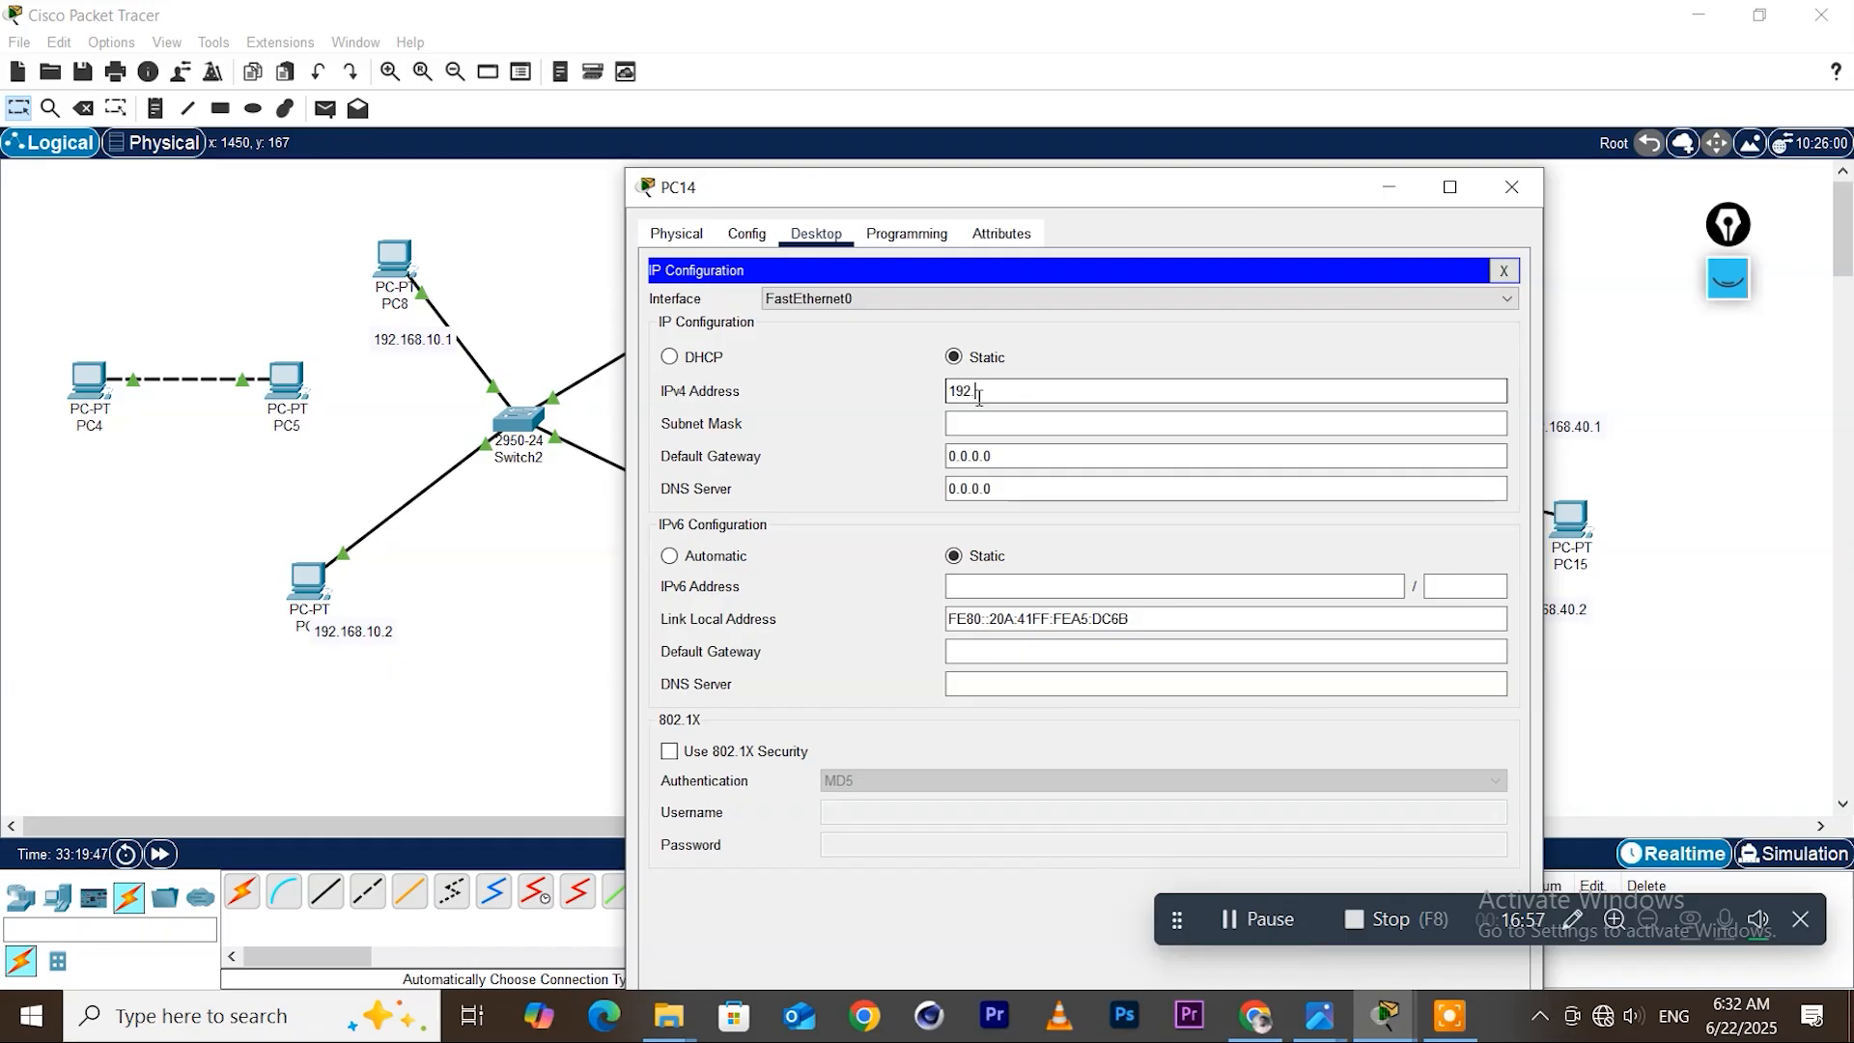
pyautogui.write('168')
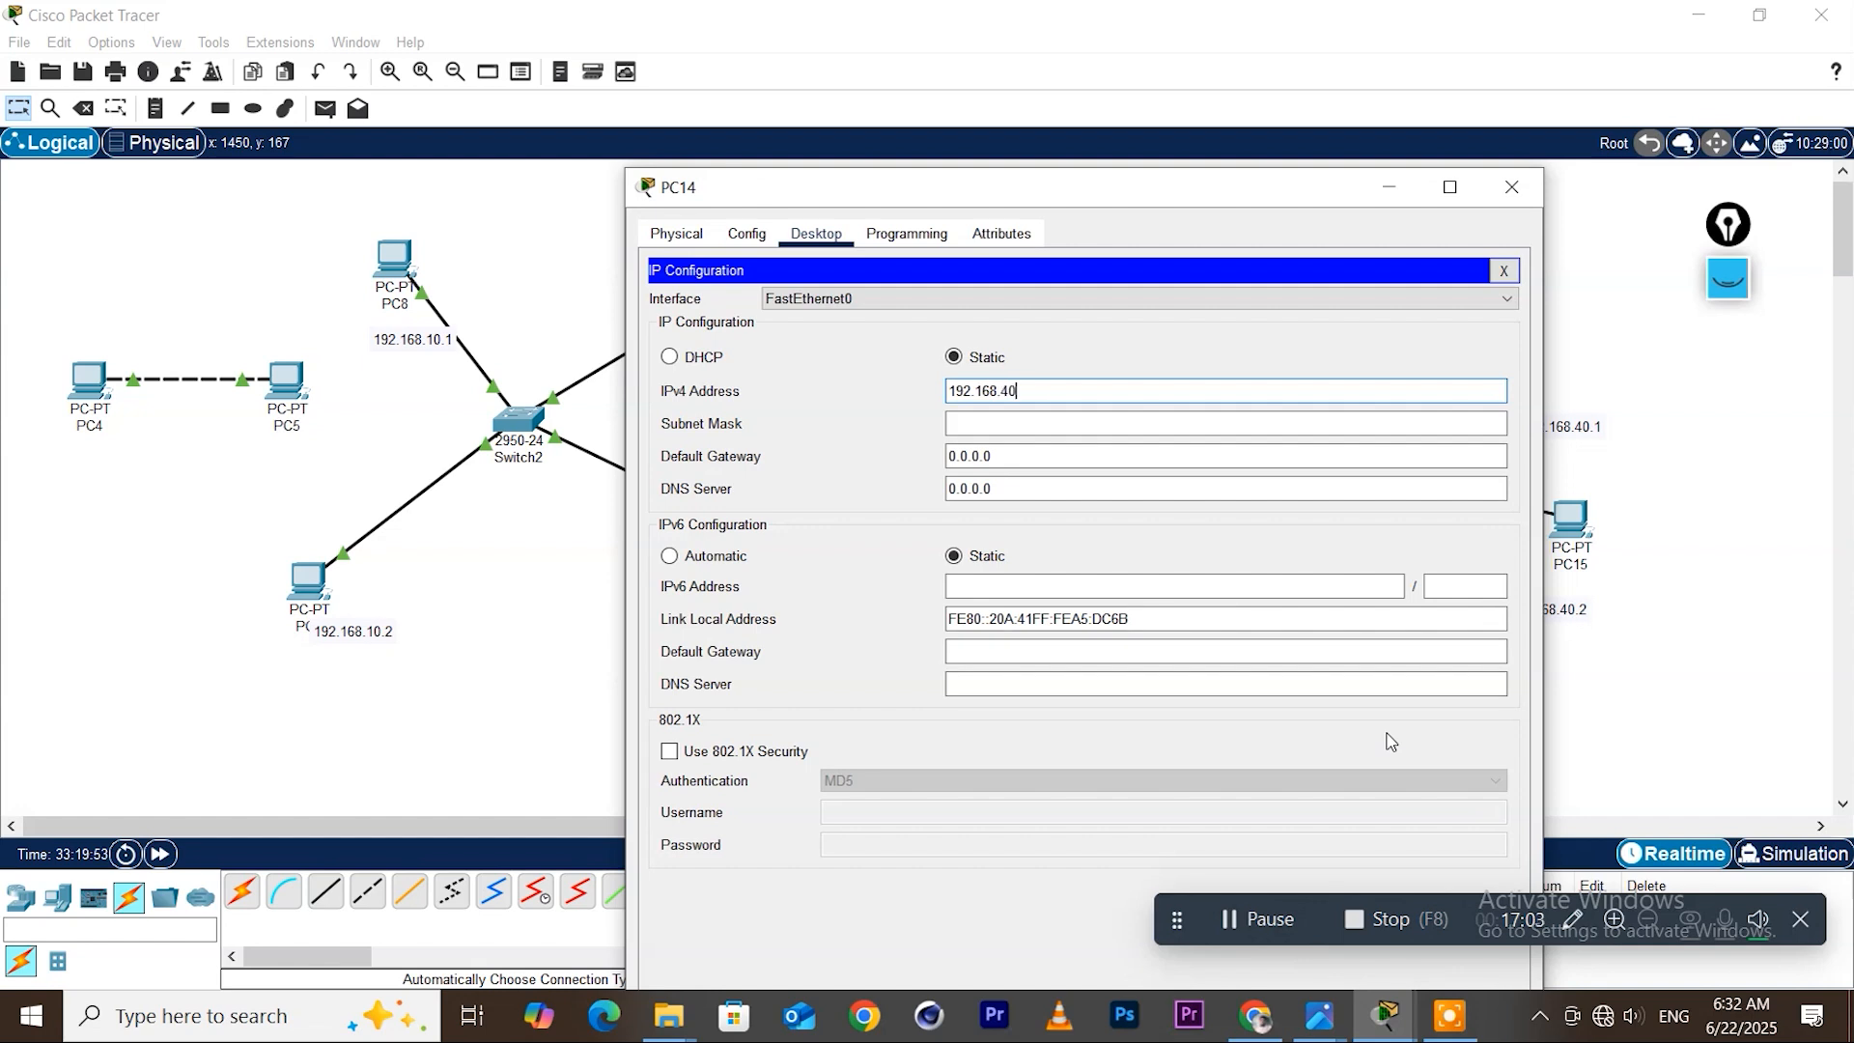
pyautogui.click(1110, 417)
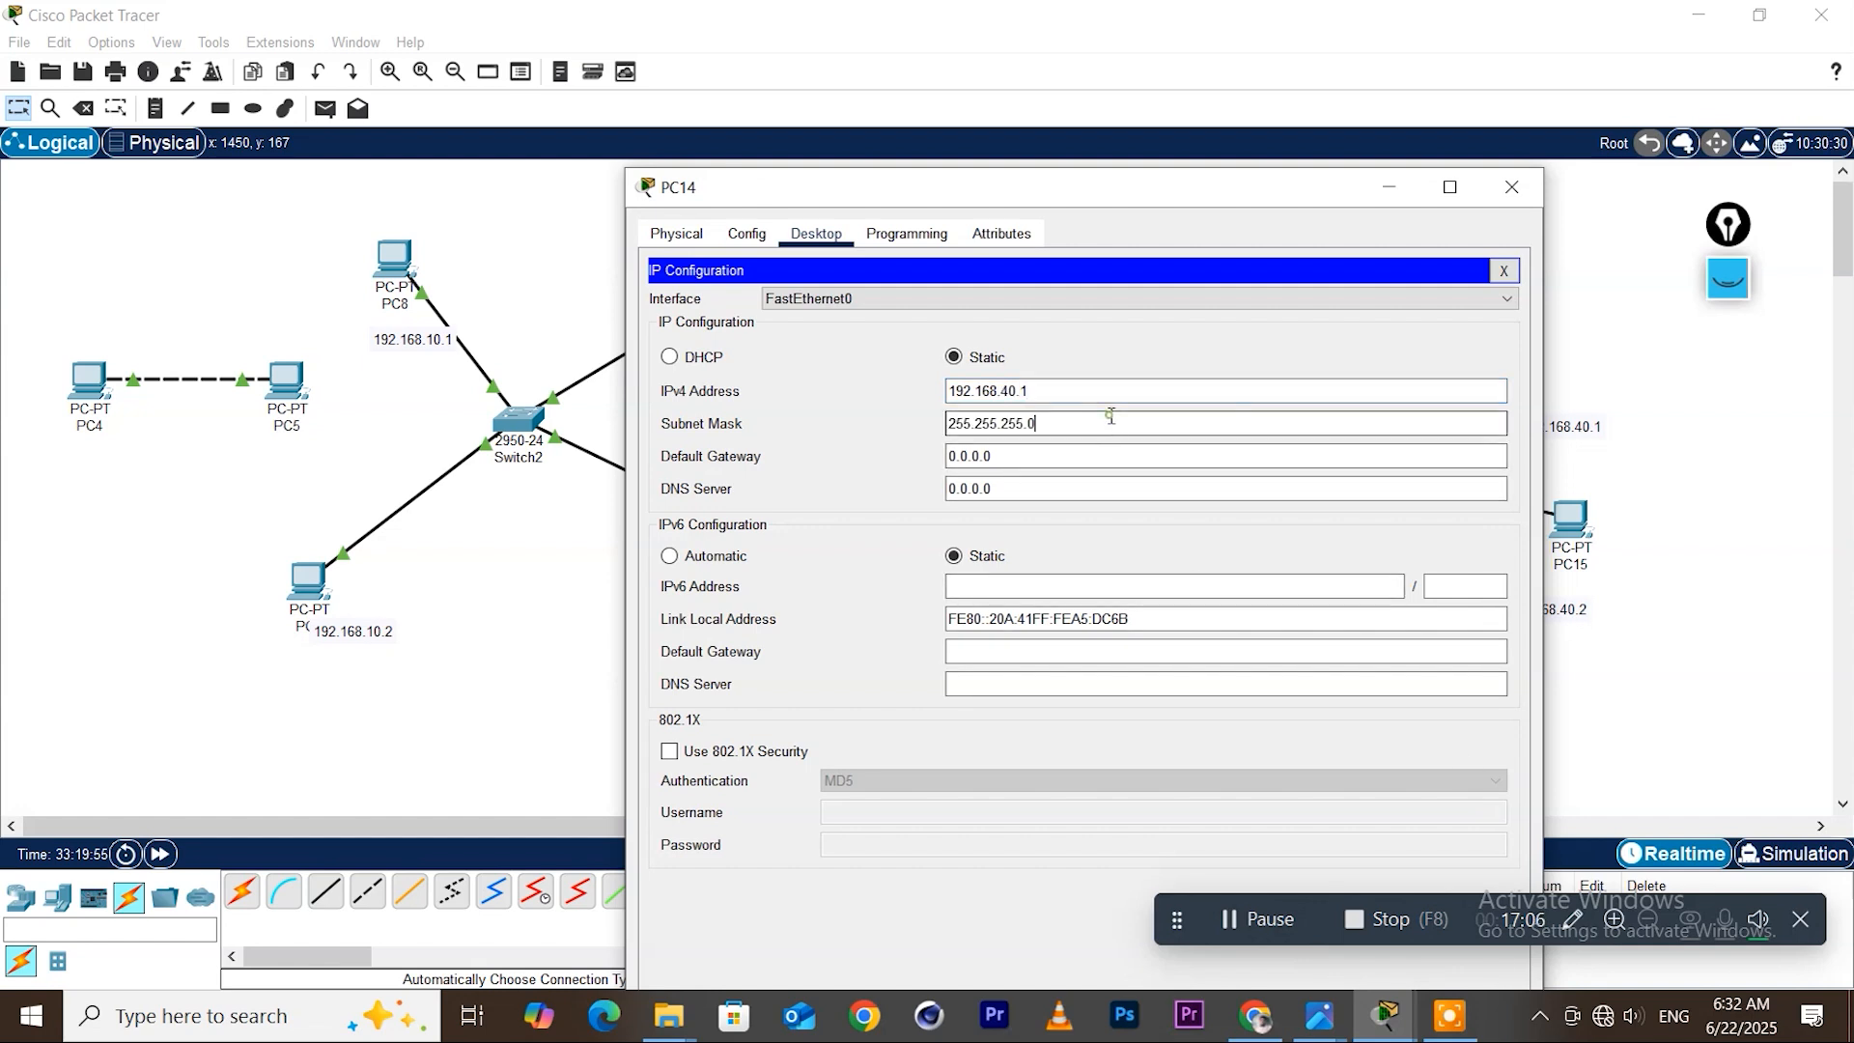
pyautogui.click(1512, 186)
# Set PC15's static IPv4 address to 192.168.40.2 with subnet mask 255.255.255.0, and close its configuration window
pyautogui.click(1571, 522)
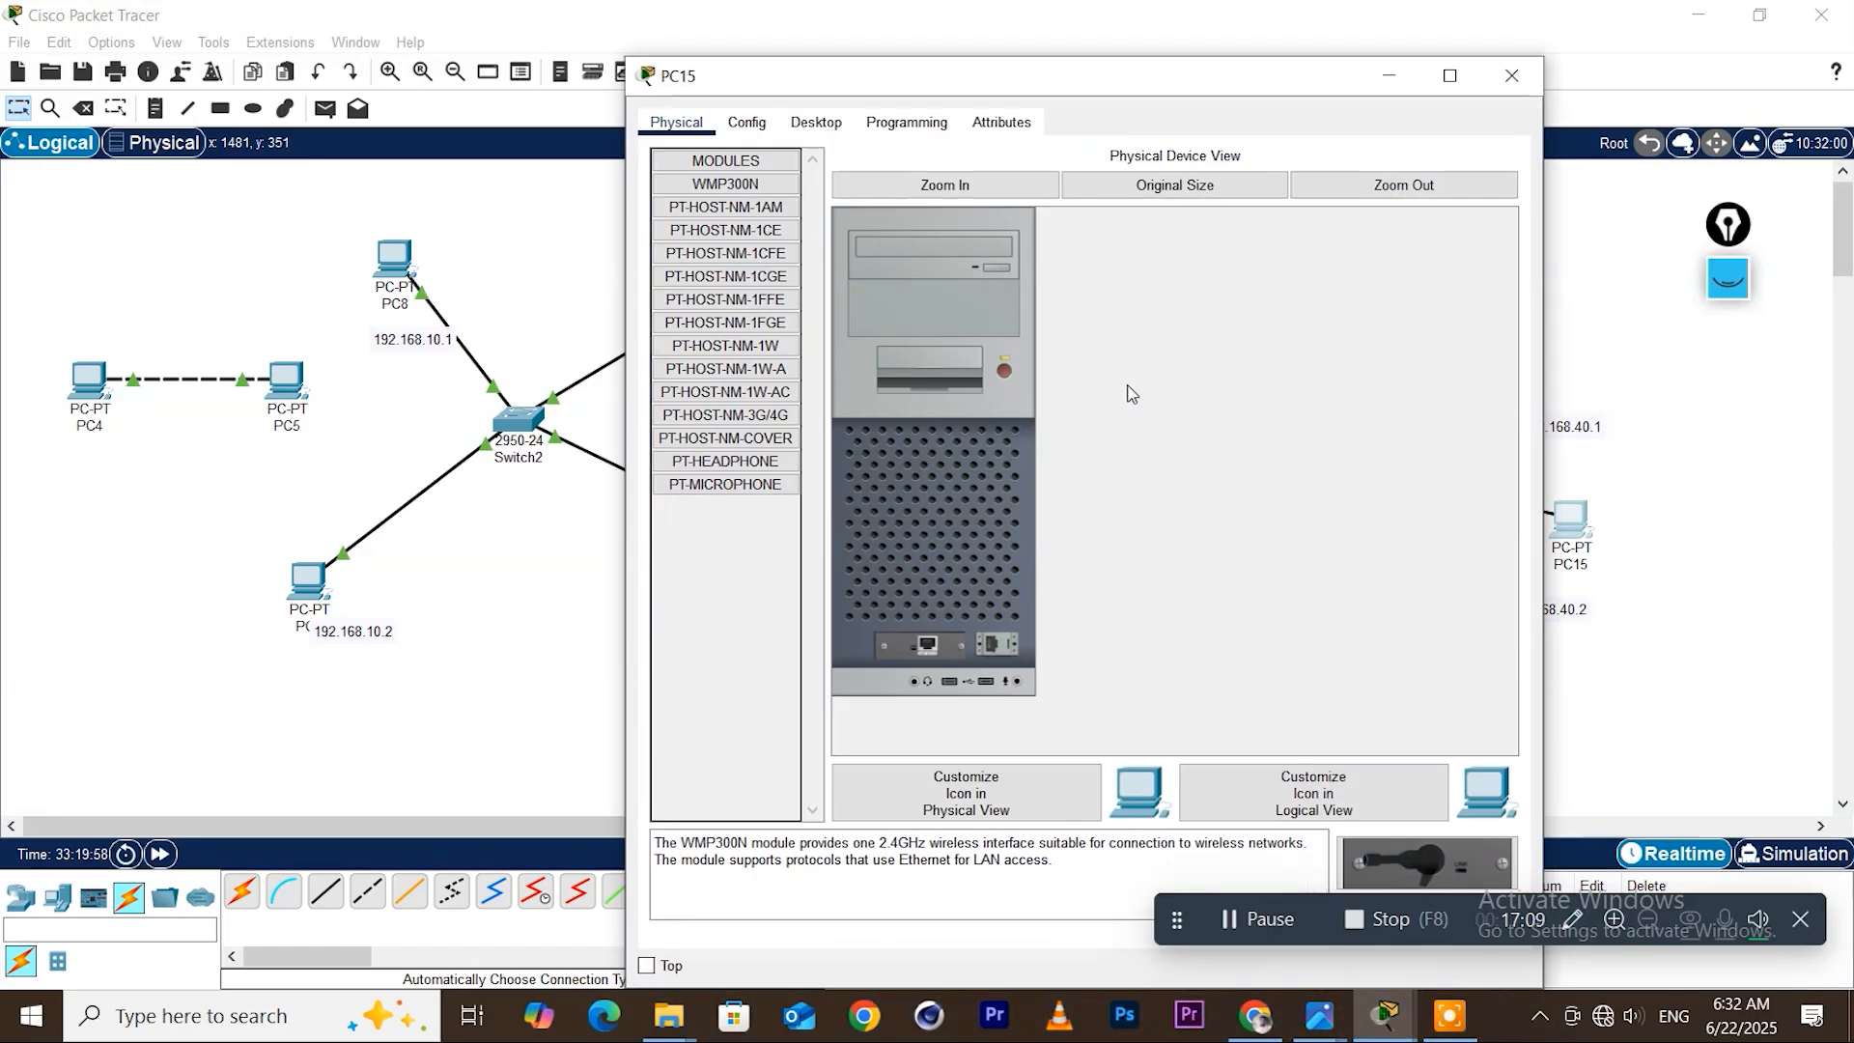
pyautogui.click(811, 126)
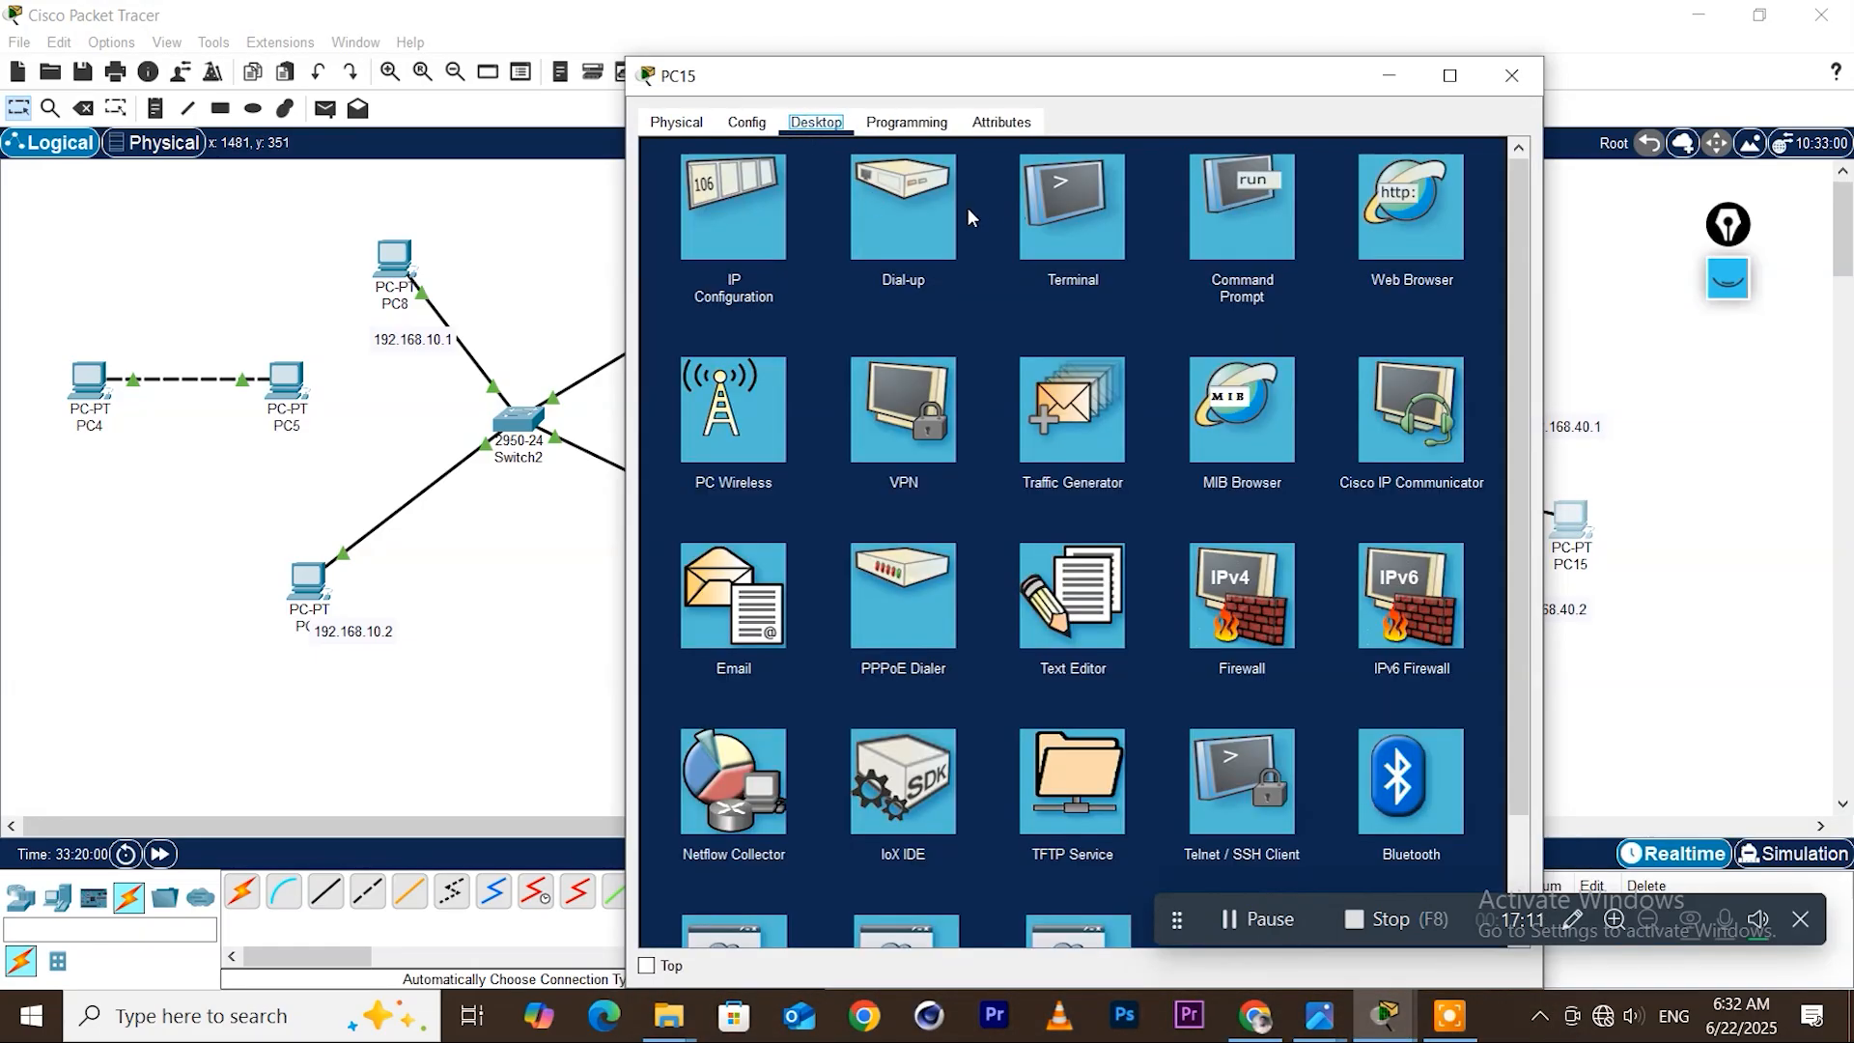
pyautogui.click(719, 198)
pyautogui.click(992, 278)
pyautogui.write('192')
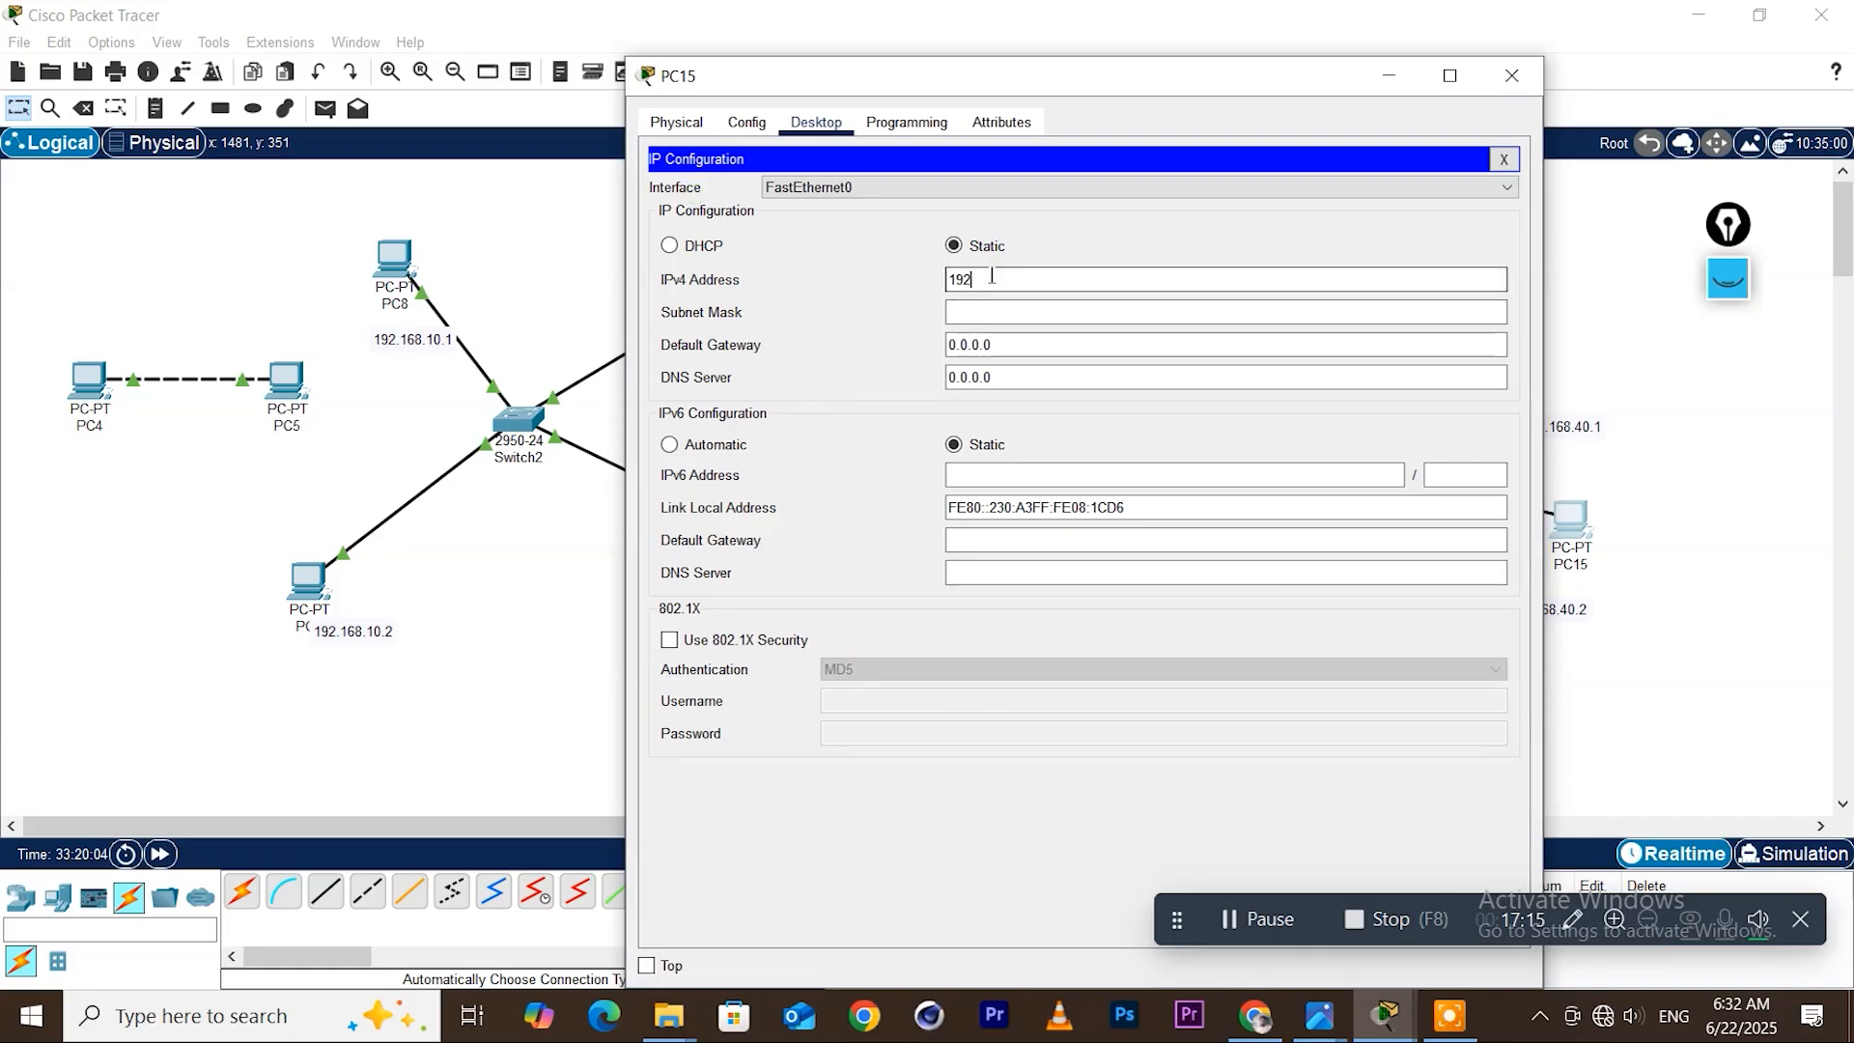
pyautogui.write('.168.40.2')
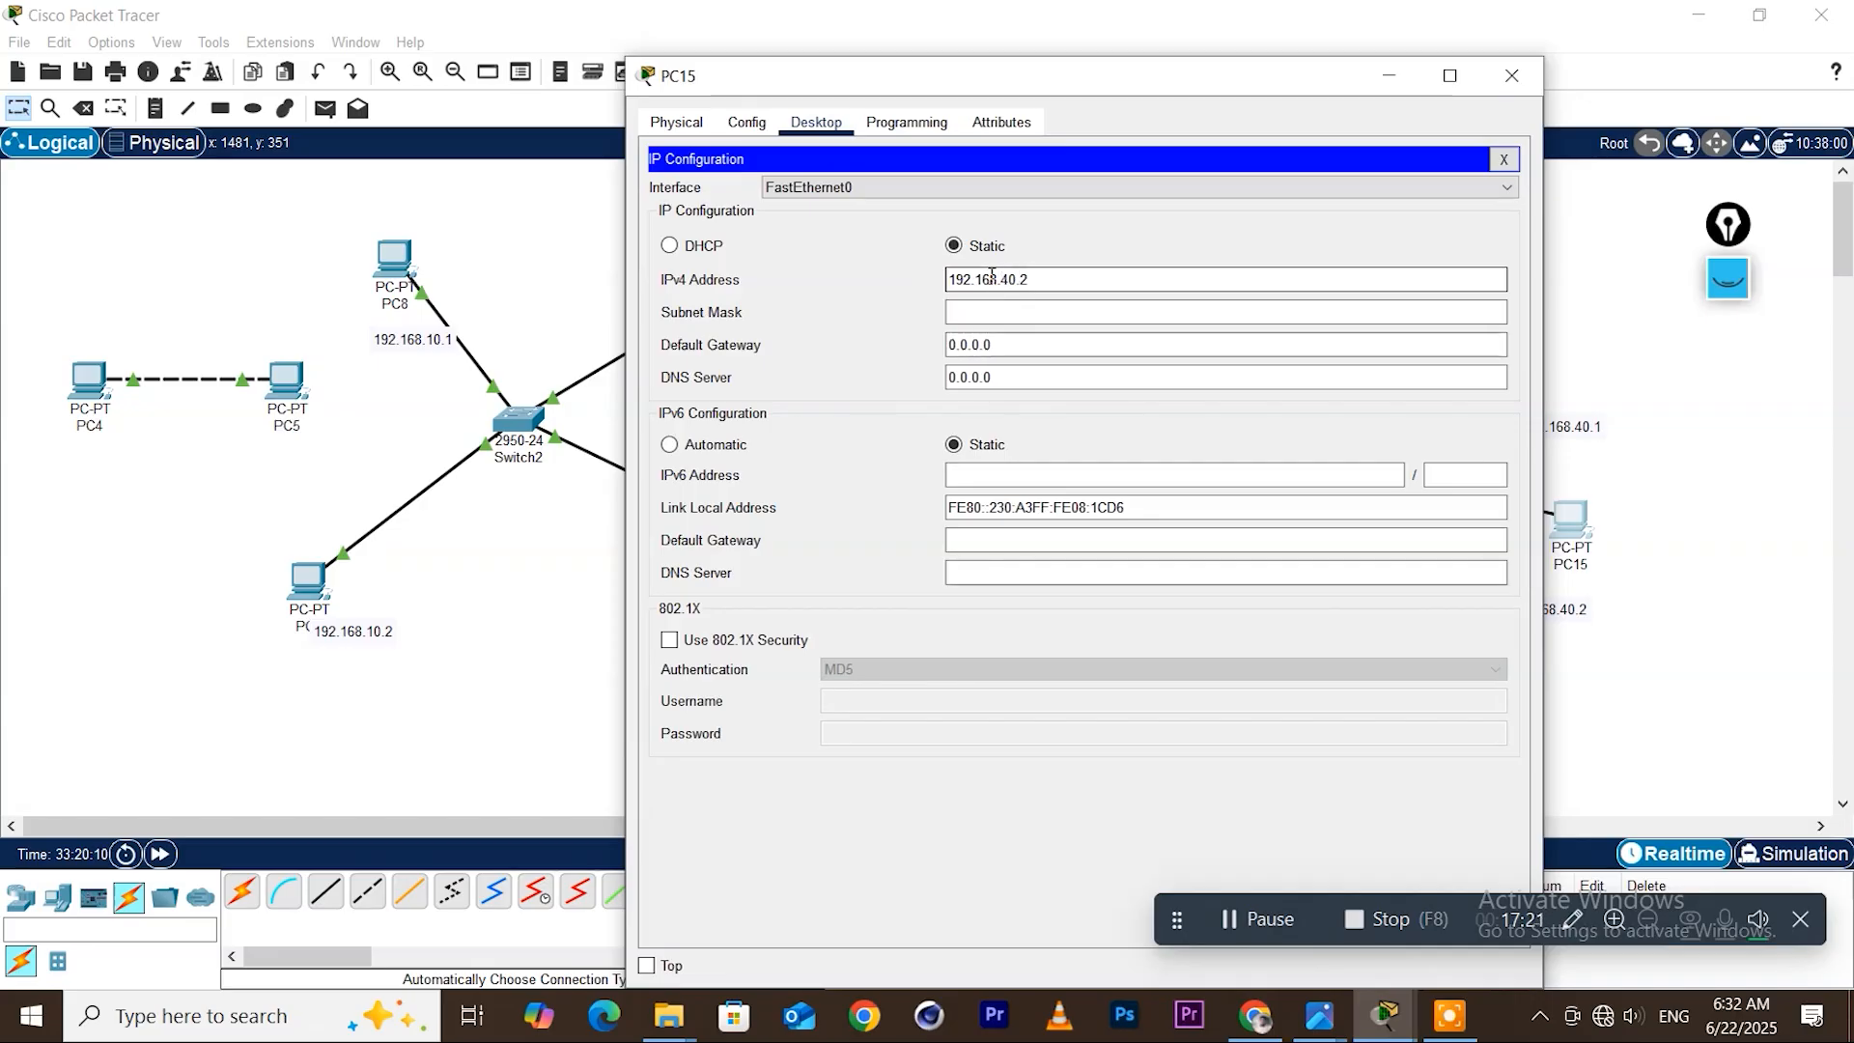
pyautogui.click(1017, 307)
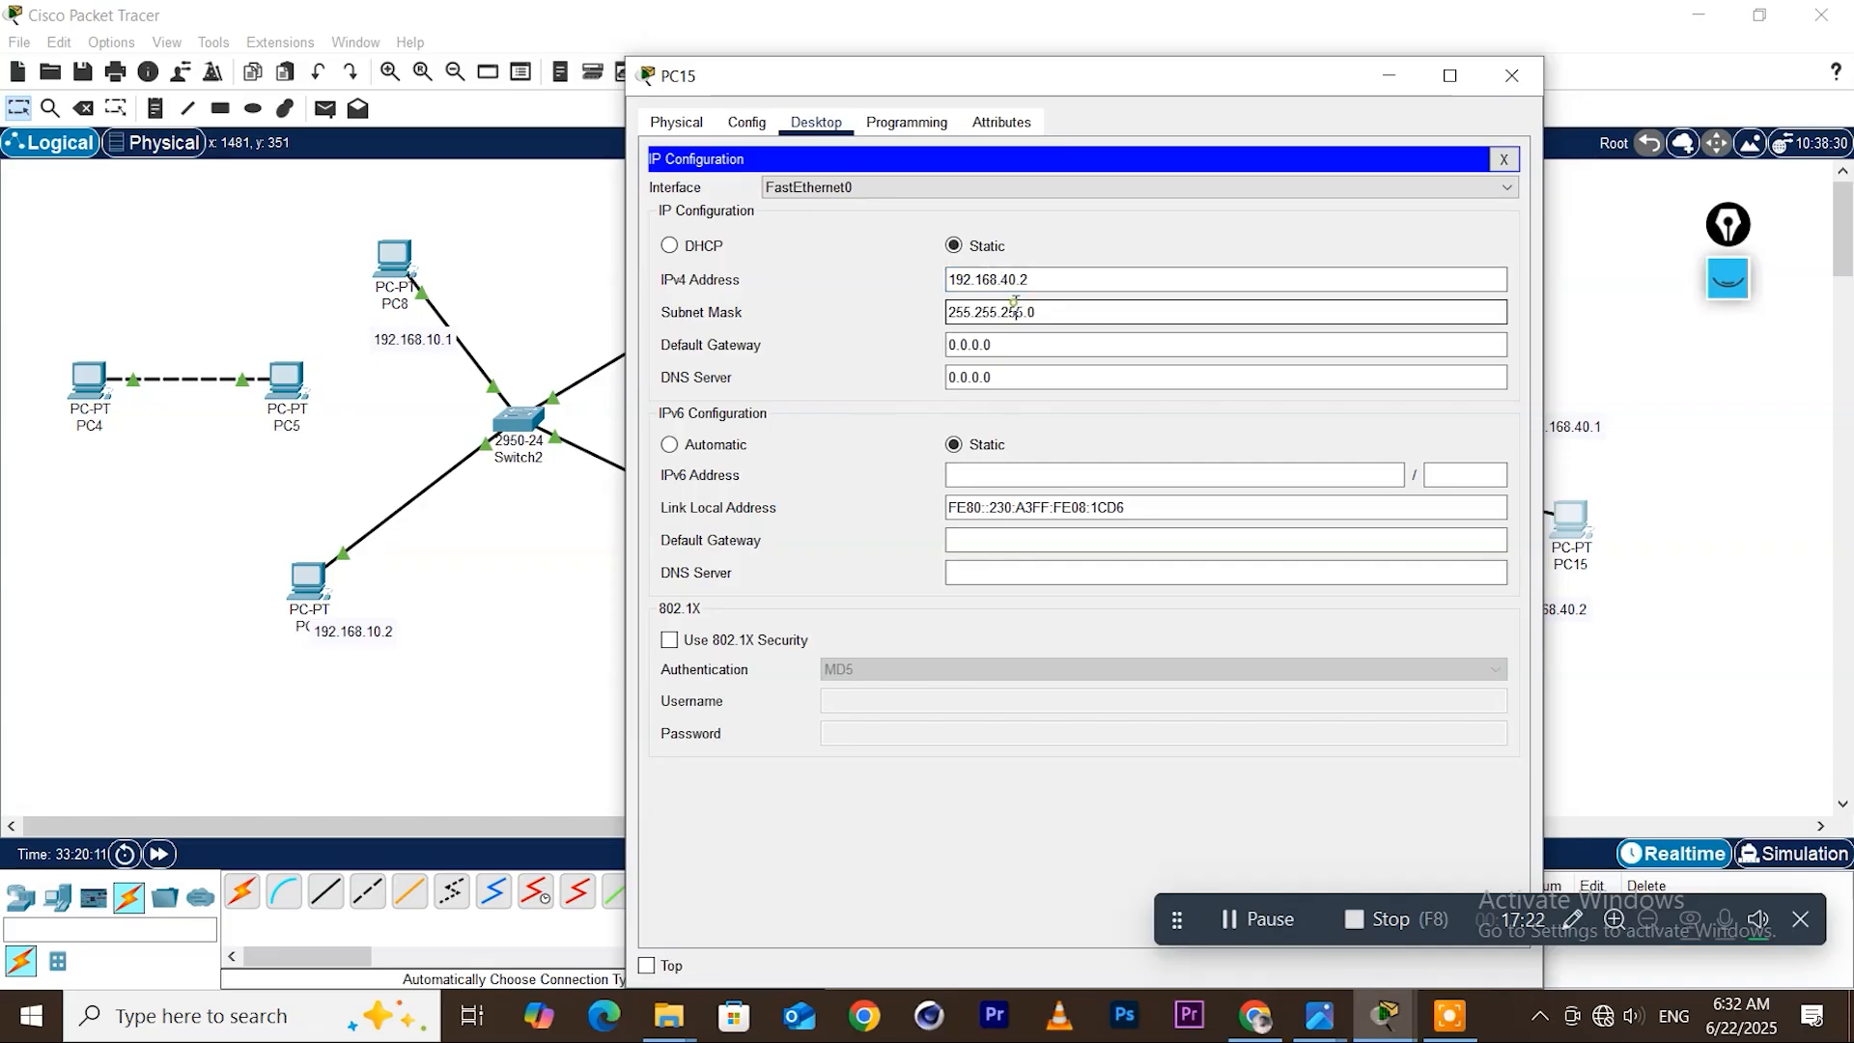
pyautogui.click(1512, 76)
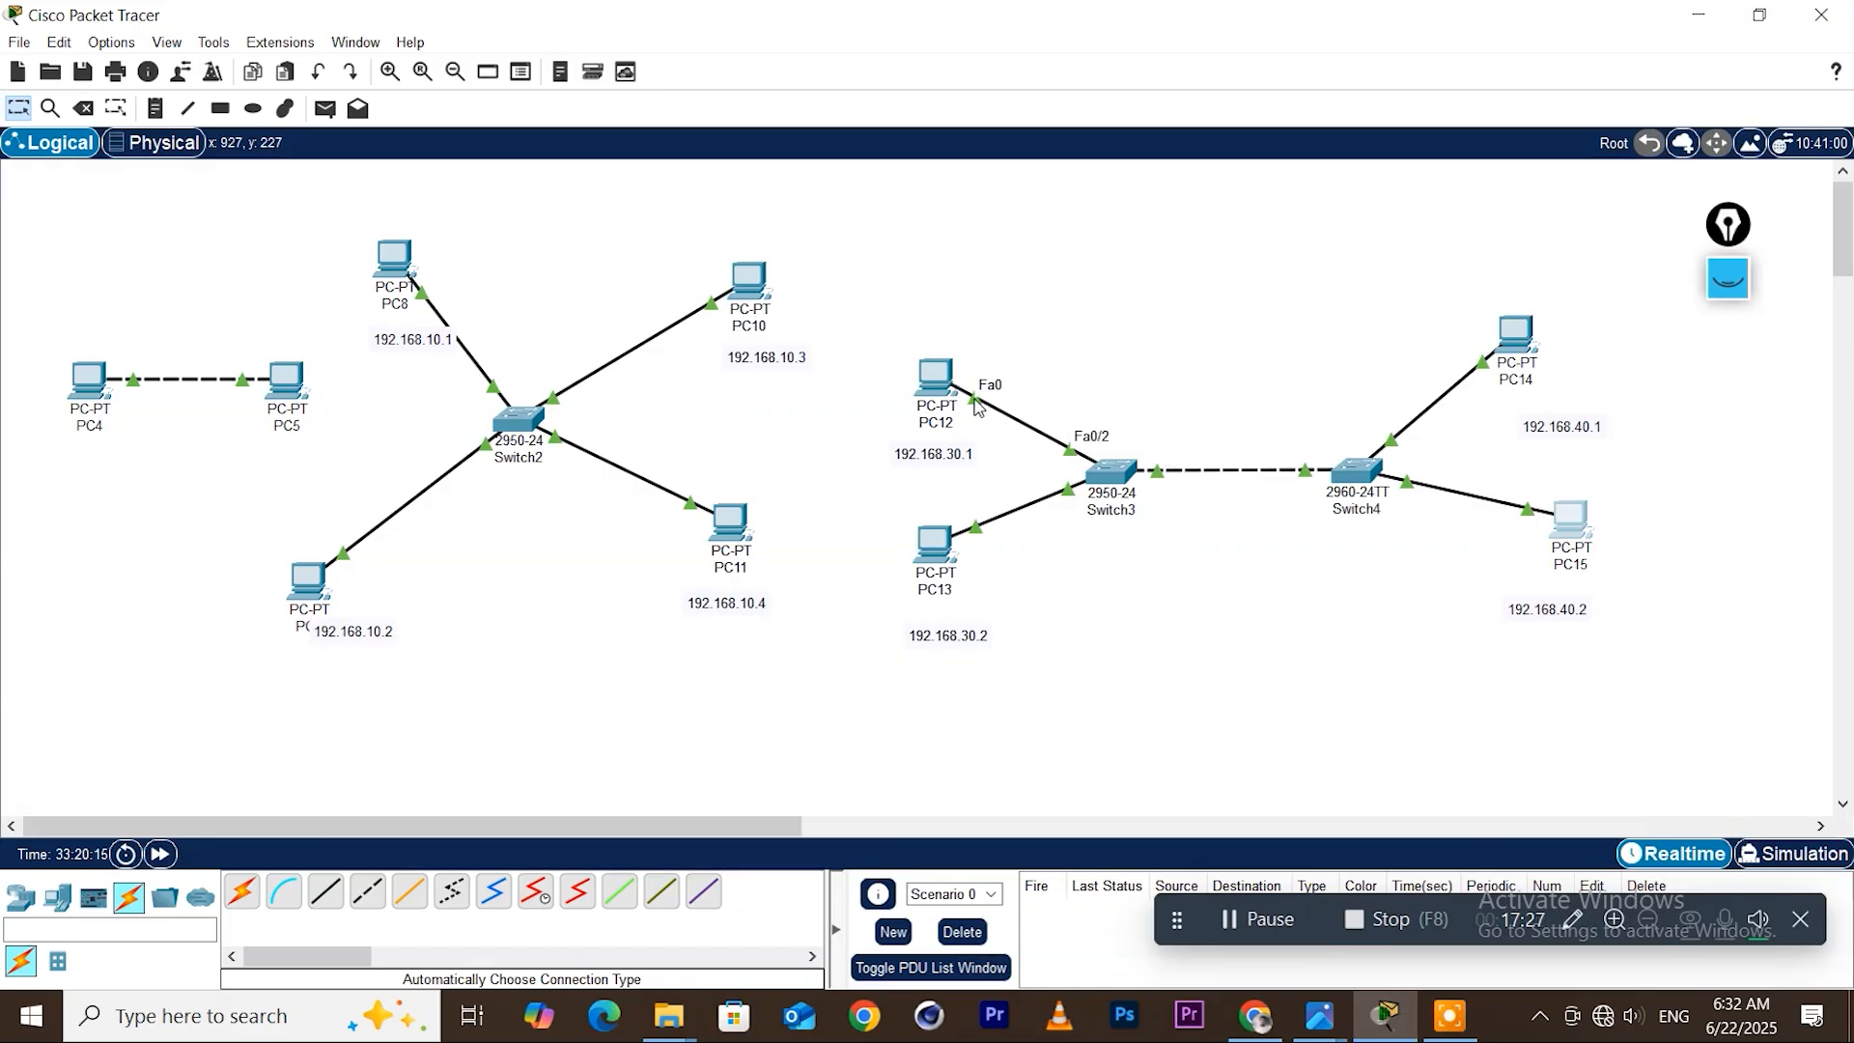
# Move PC12 slightly up and place its 192.168.30.1 note directly below its label
pyautogui.moveTo(949, 378); pyautogui.dragTo(949, 362)
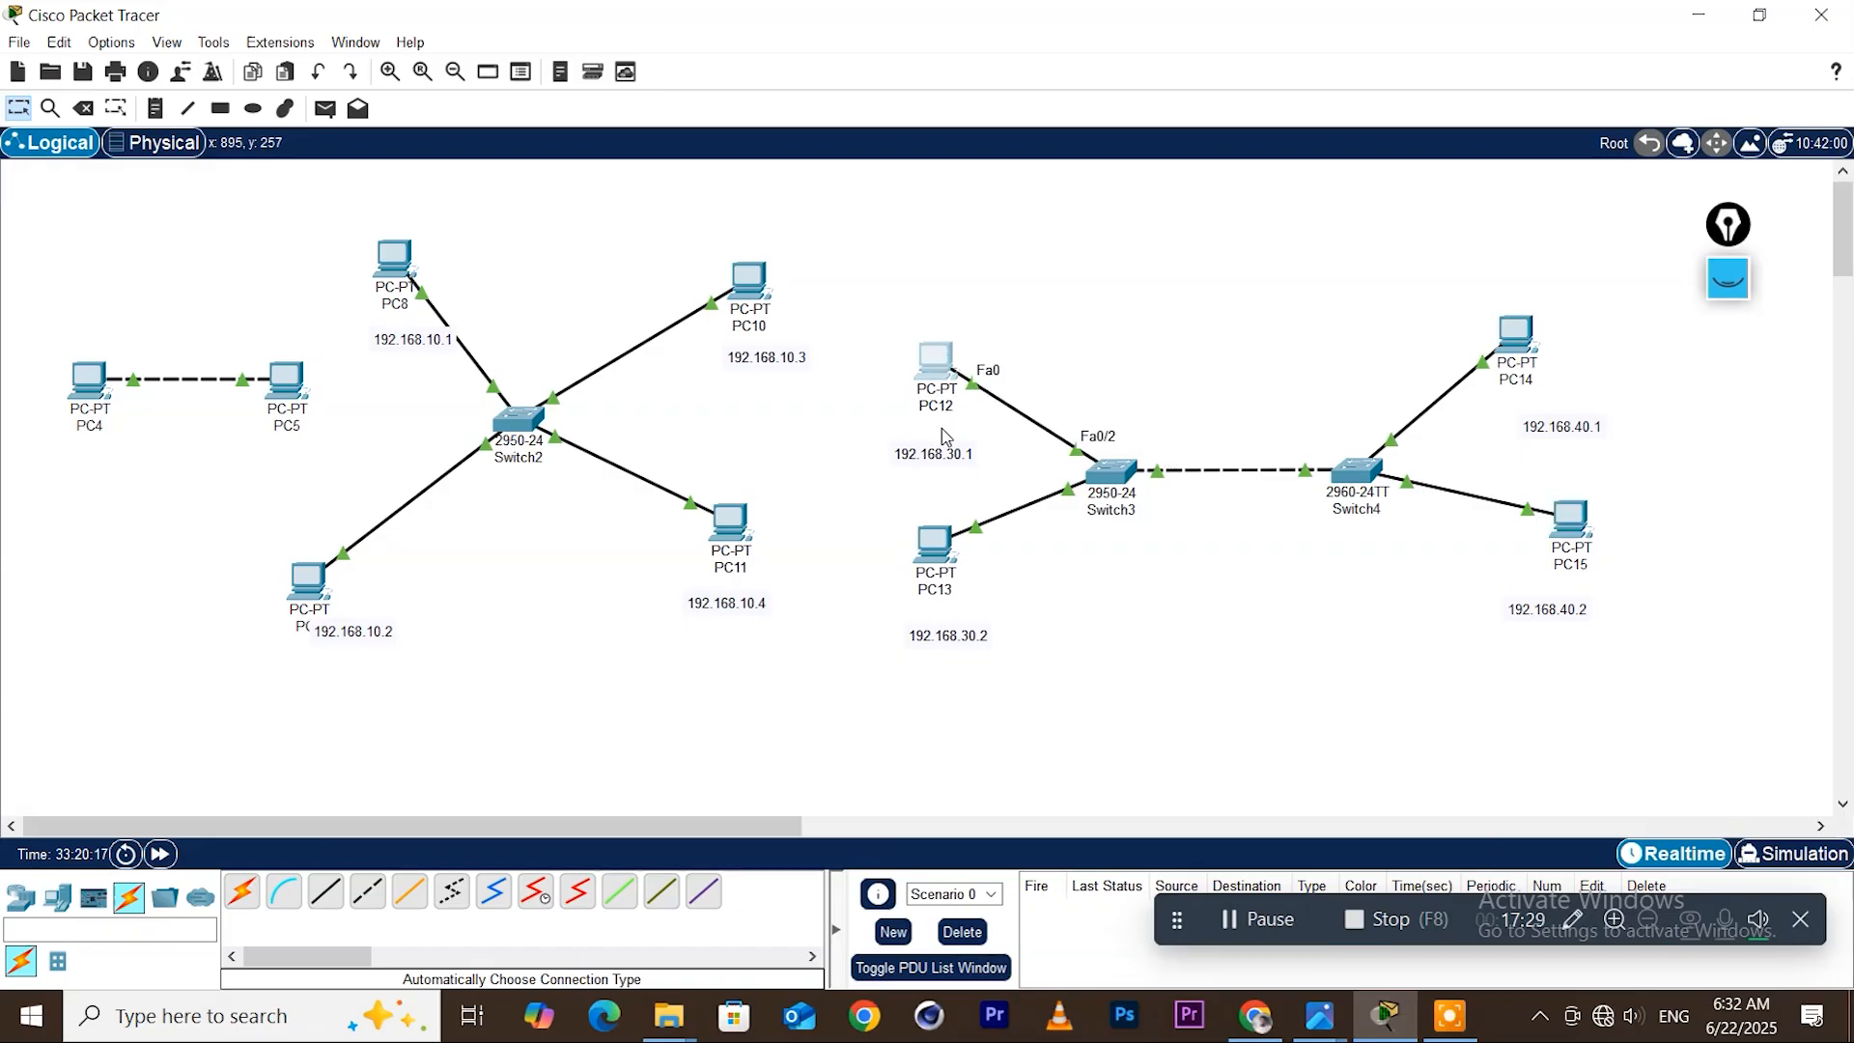
pyautogui.moveTo(946, 472); pyautogui.dragTo(946, 444)
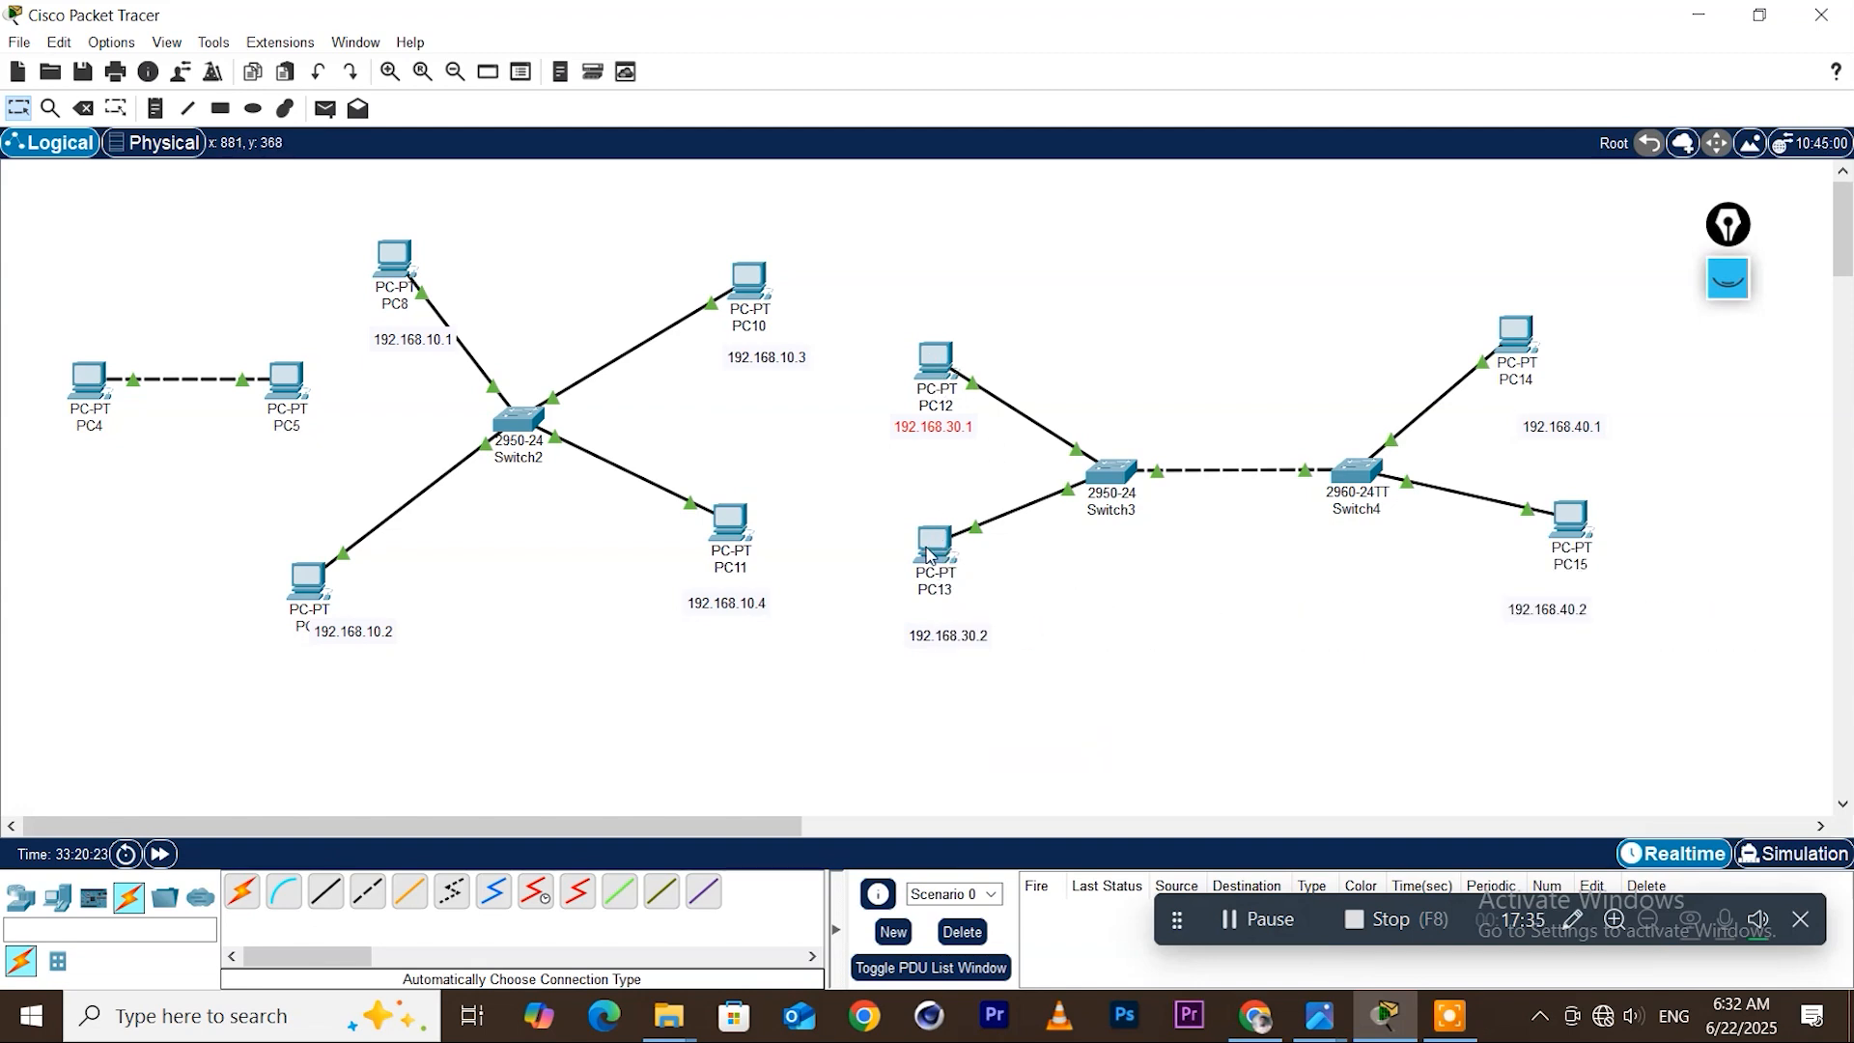
# Ping 192.168.30.2 from PC12's command prompt, and move its window aside to see the topology
pyautogui.click(938, 368)
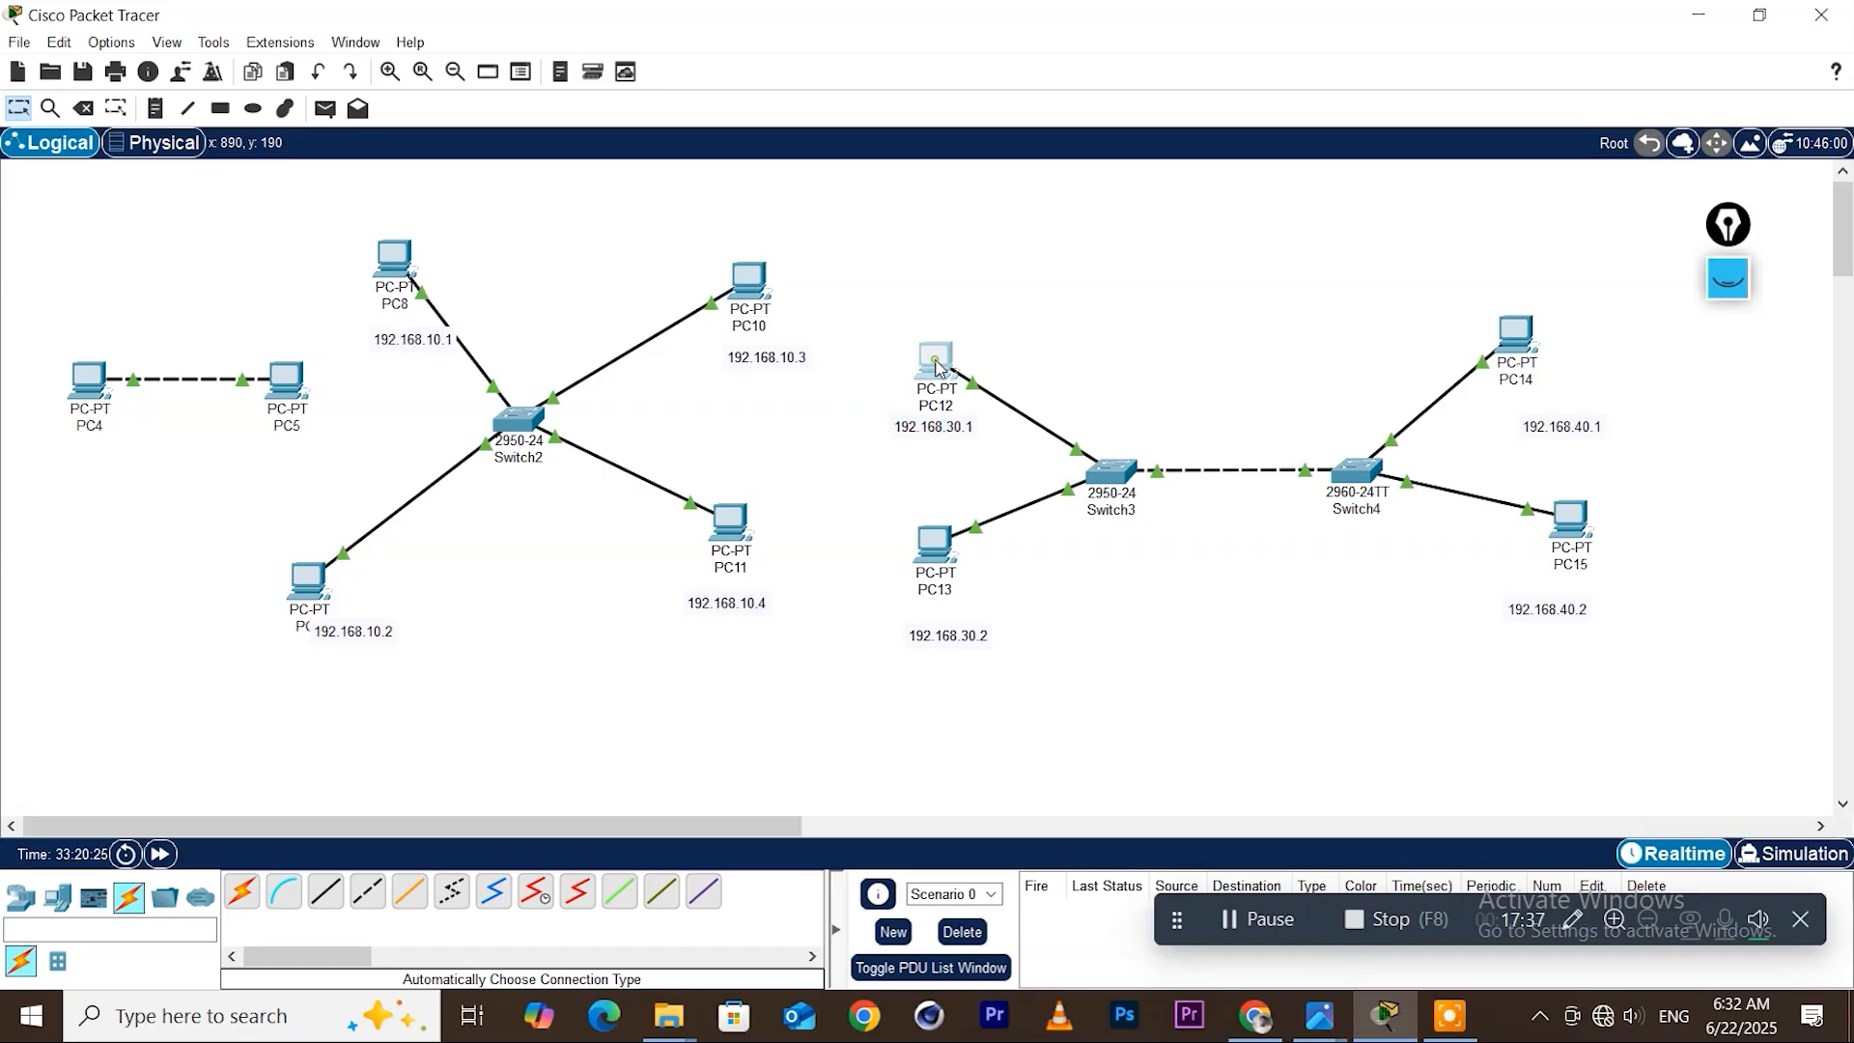
pyautogui.click(941, 266)
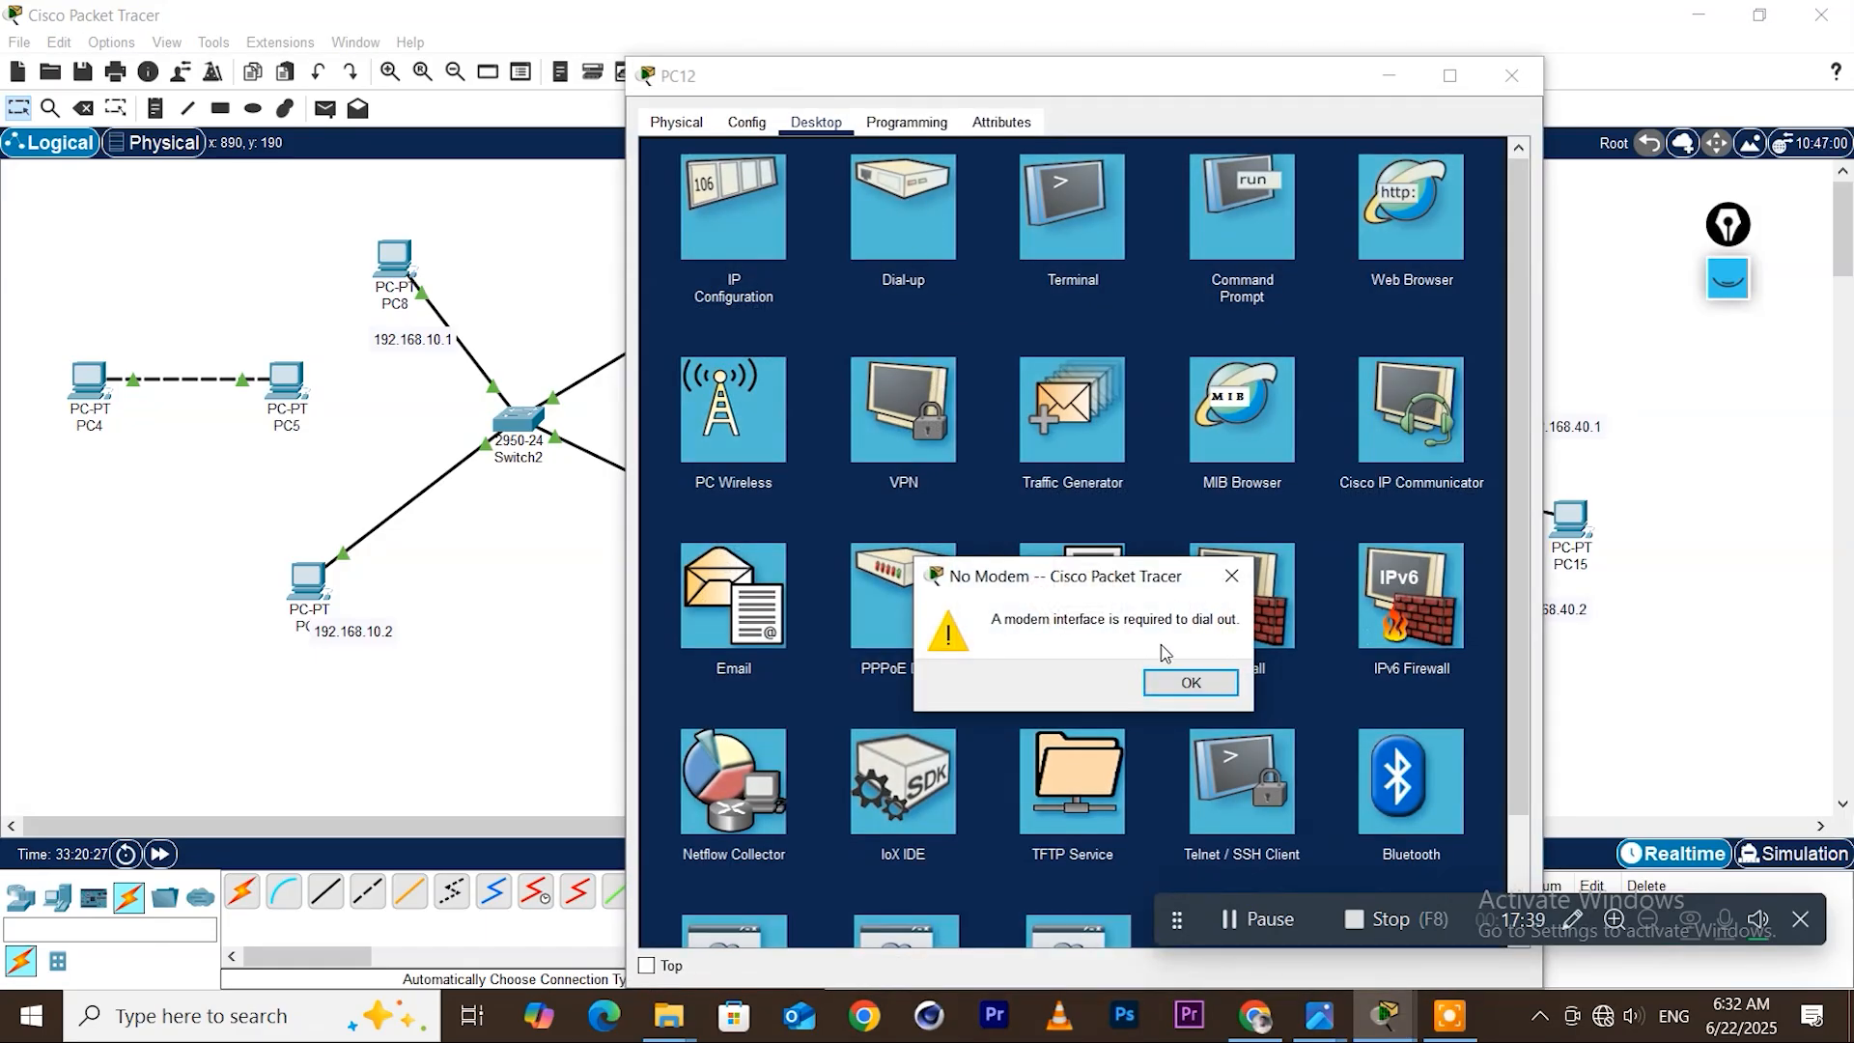
pyautogui.click(1169, 683)
pyautogui.click(1223, 253)
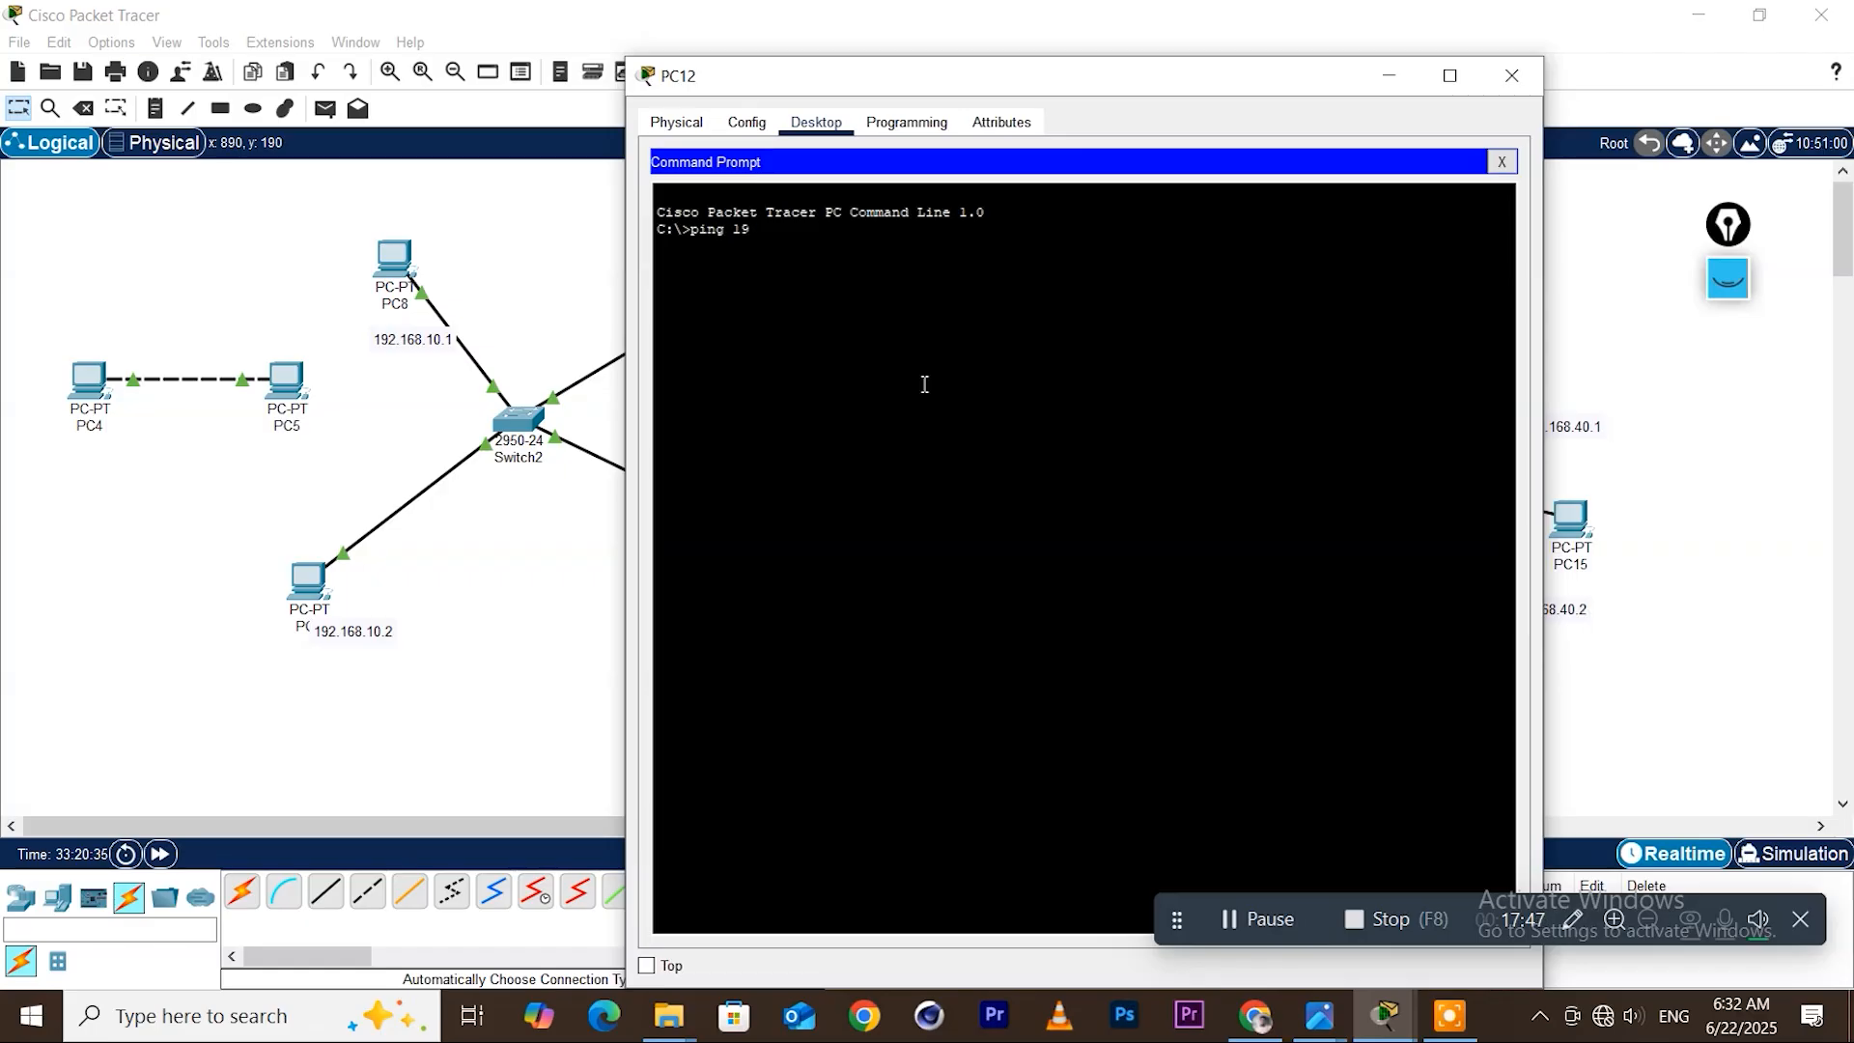
pyautogui.write('168.30.2')
pyautogui.press('Return')
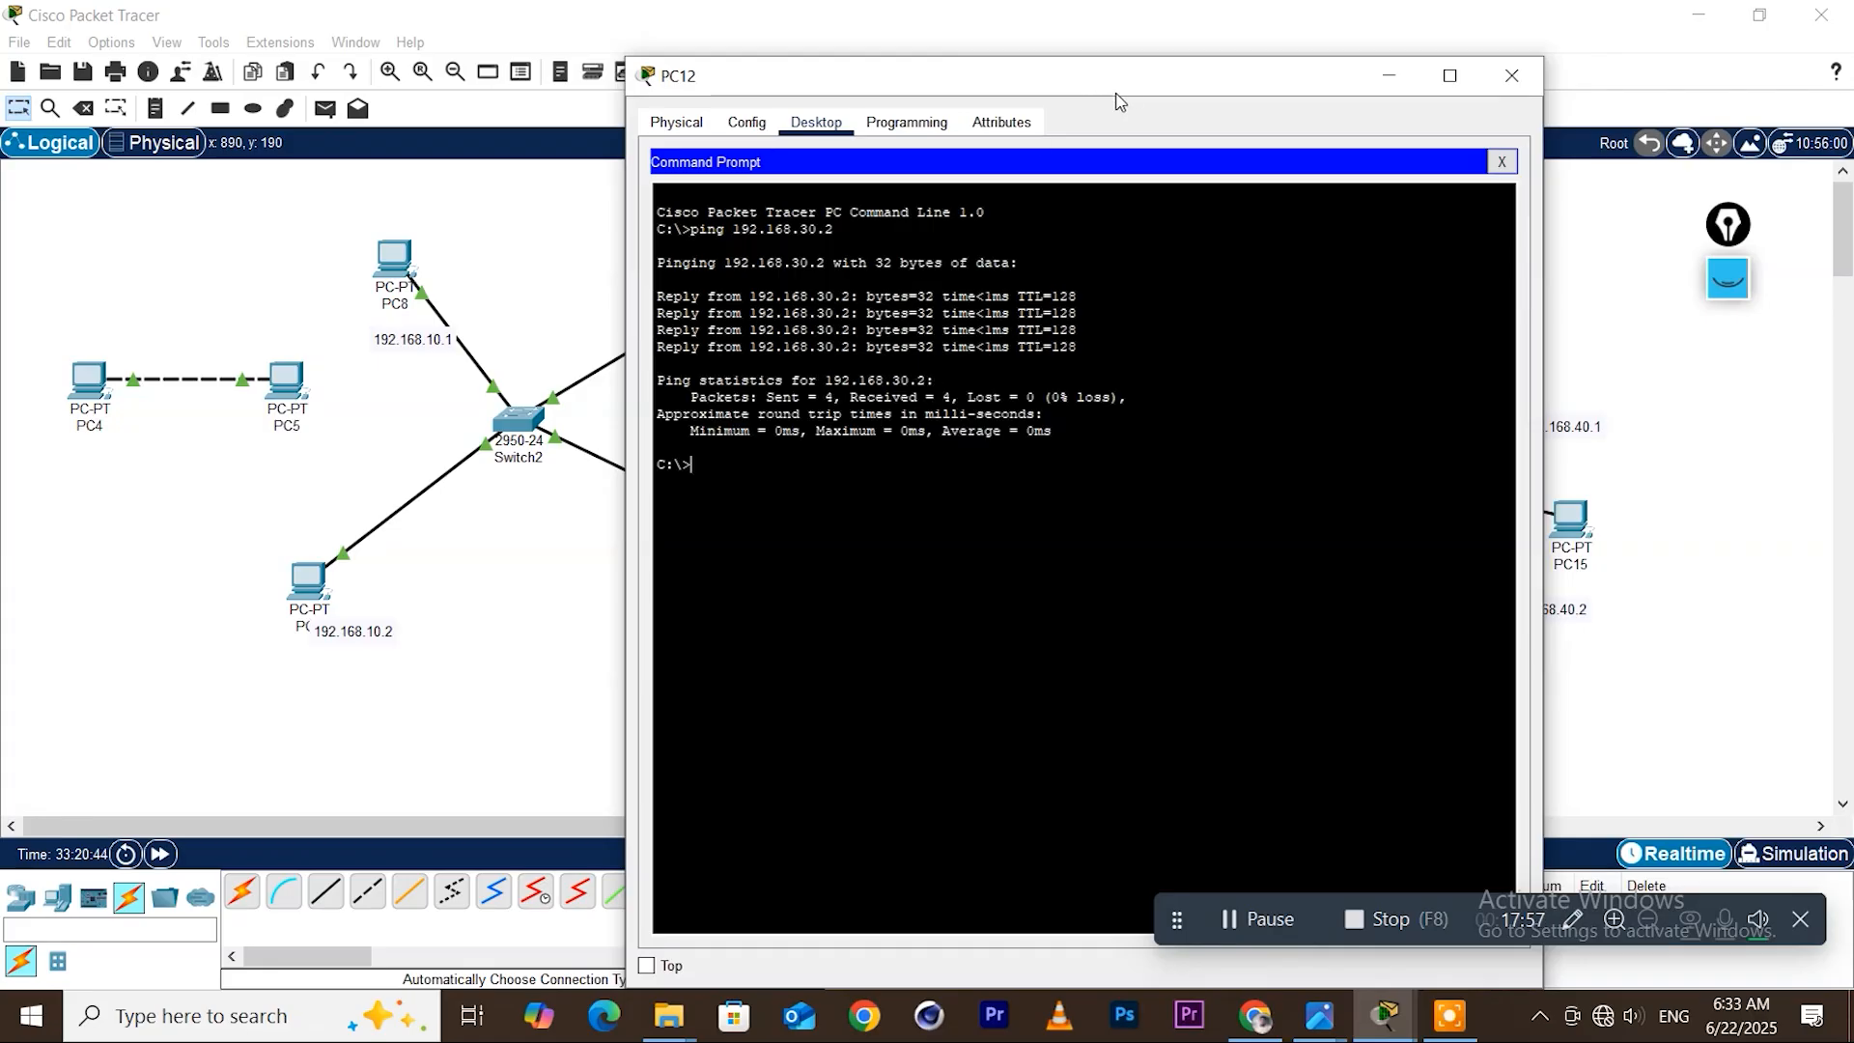
pyautogui.moveTo(1119, 85); pyautogui.dragTo(931, 609)
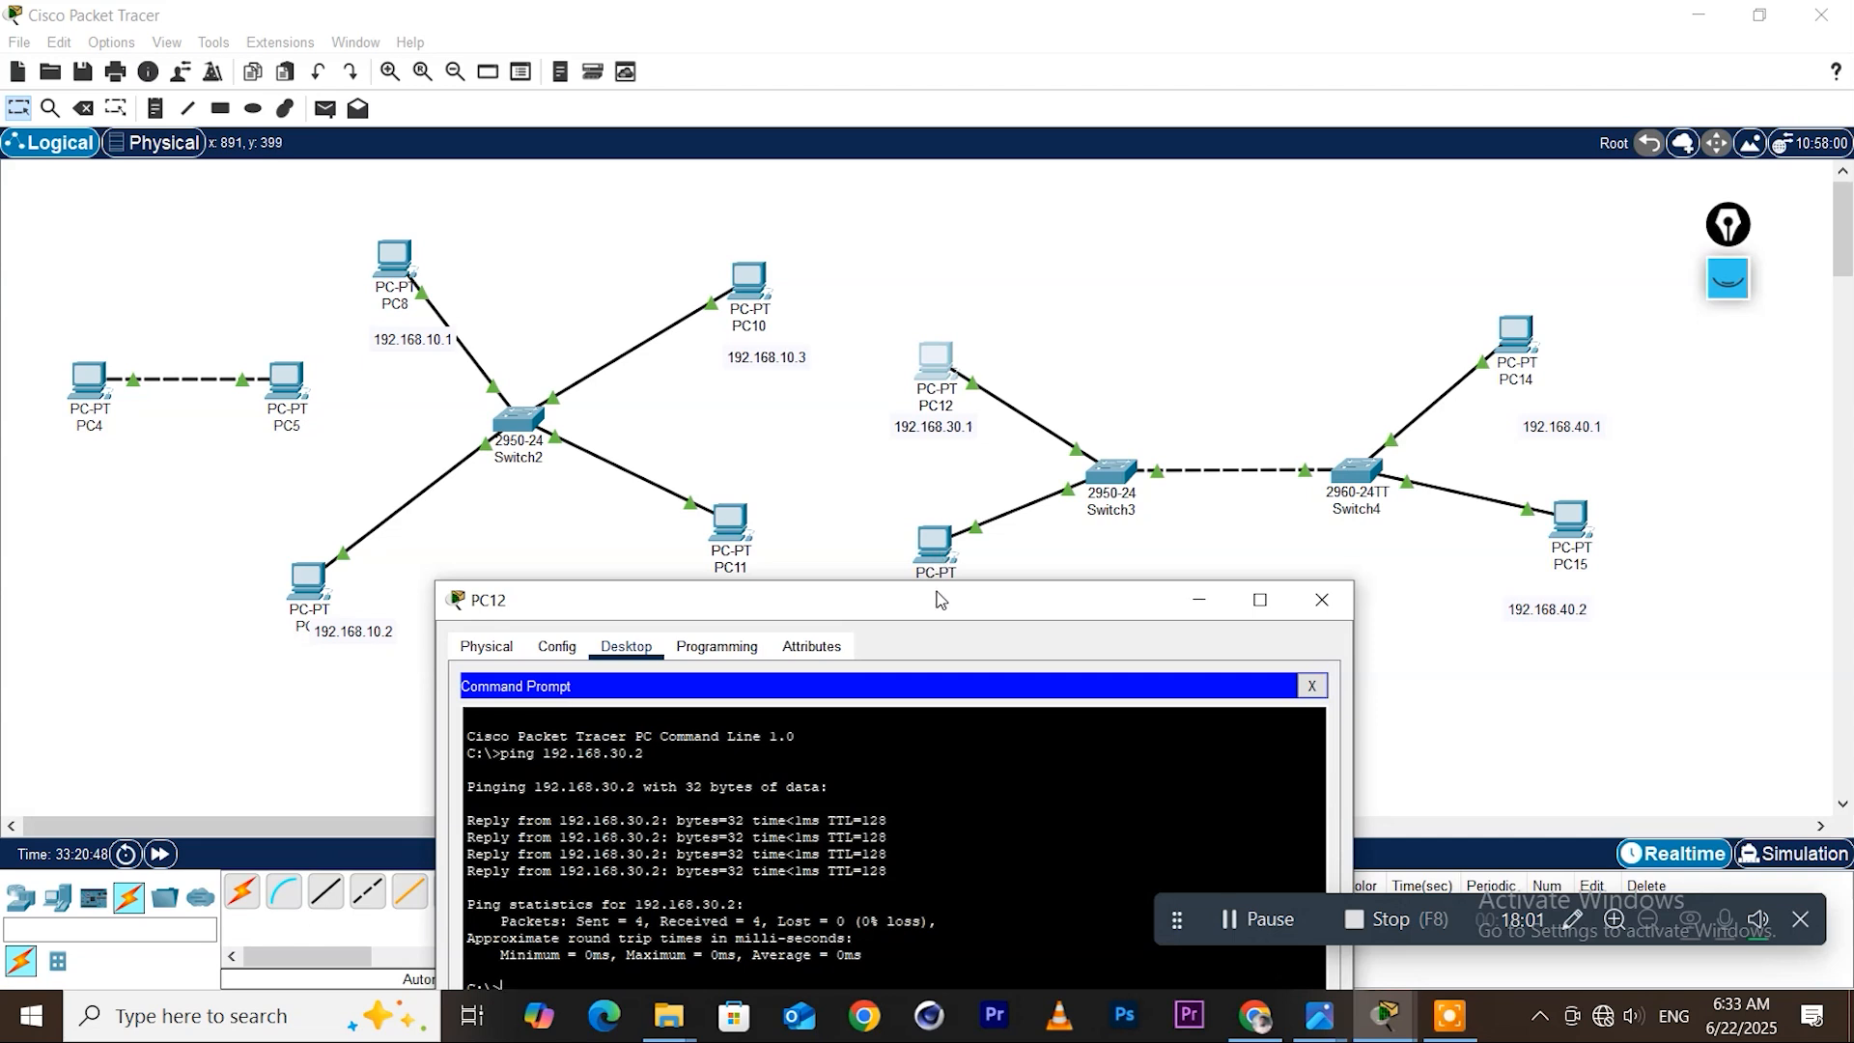
pyautogui.moveTo(944, 600); pyautogui.dragTo(829, 432)
# Shift PC14 slightly up, ping 192.168.40.2 from its command prompt, and close its window
pyautogui.moveTo(1518, 359); pyautogui.dragTo(1530, 335)
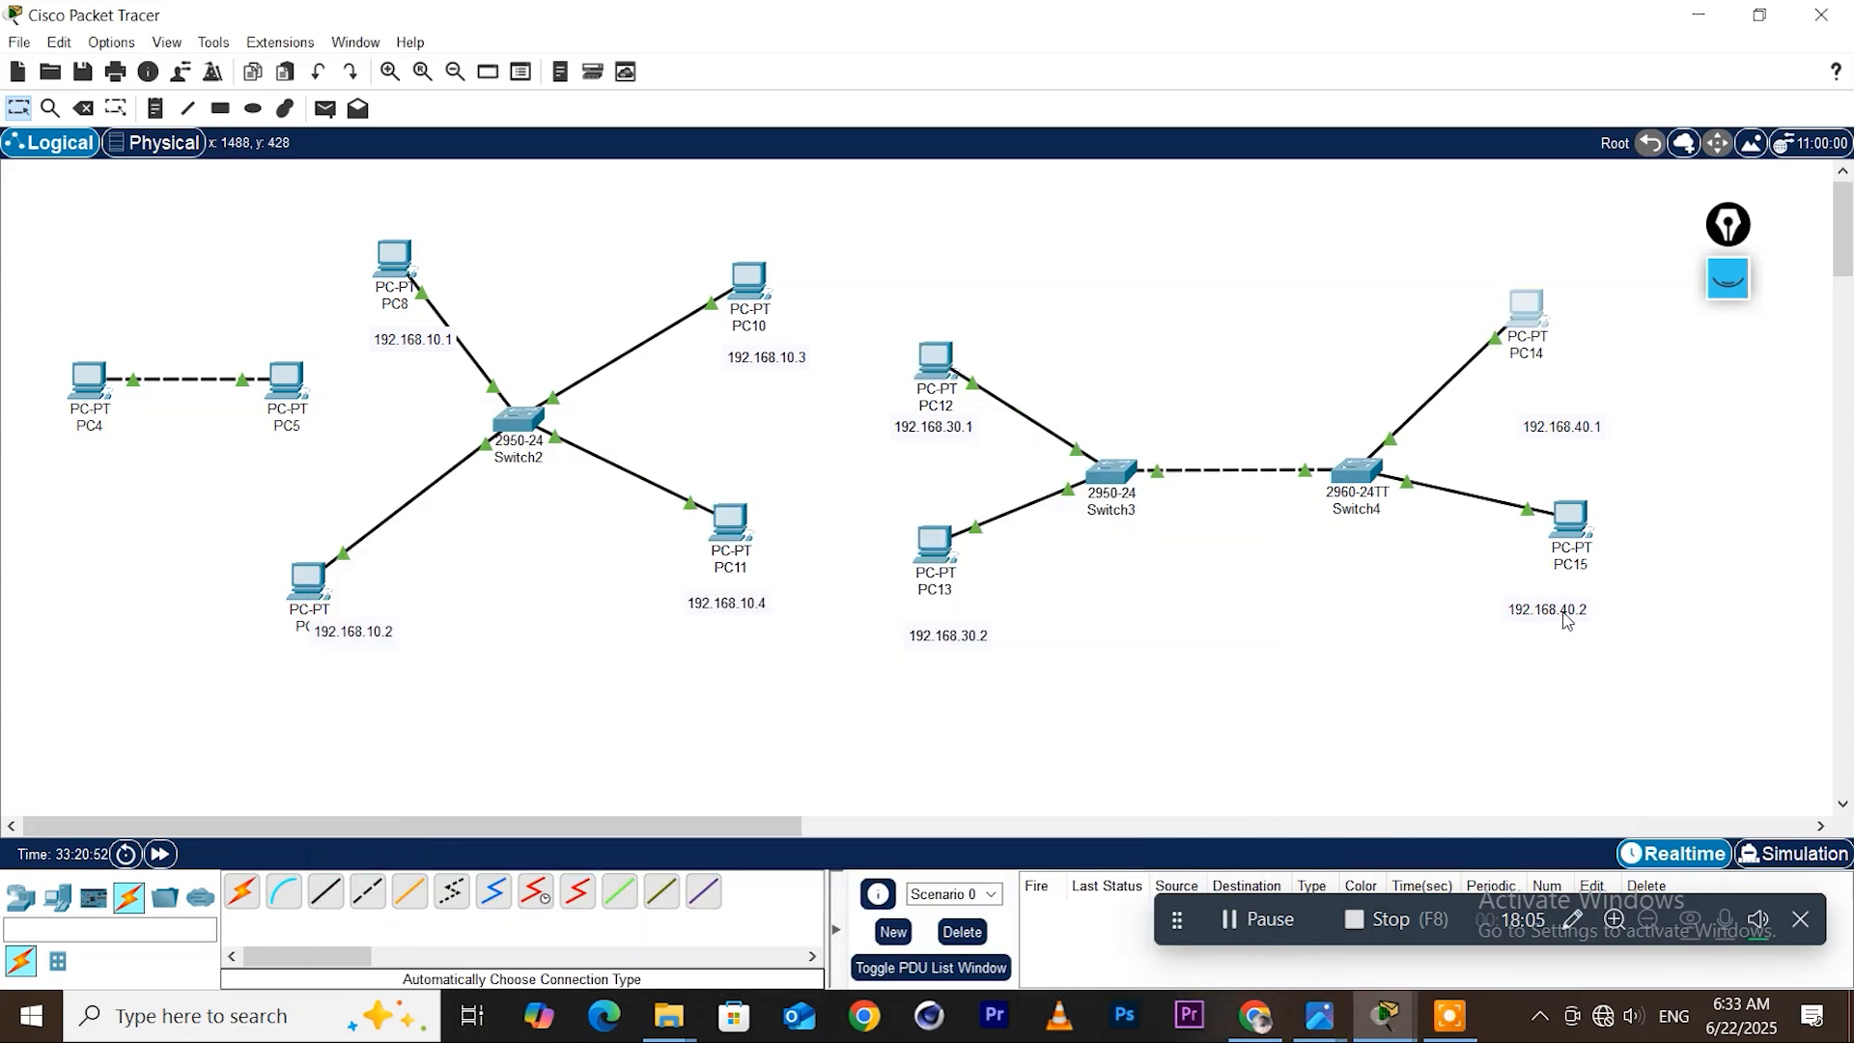
pyautogui.click(1527, 318)
pyautogui.click(1233, 193)
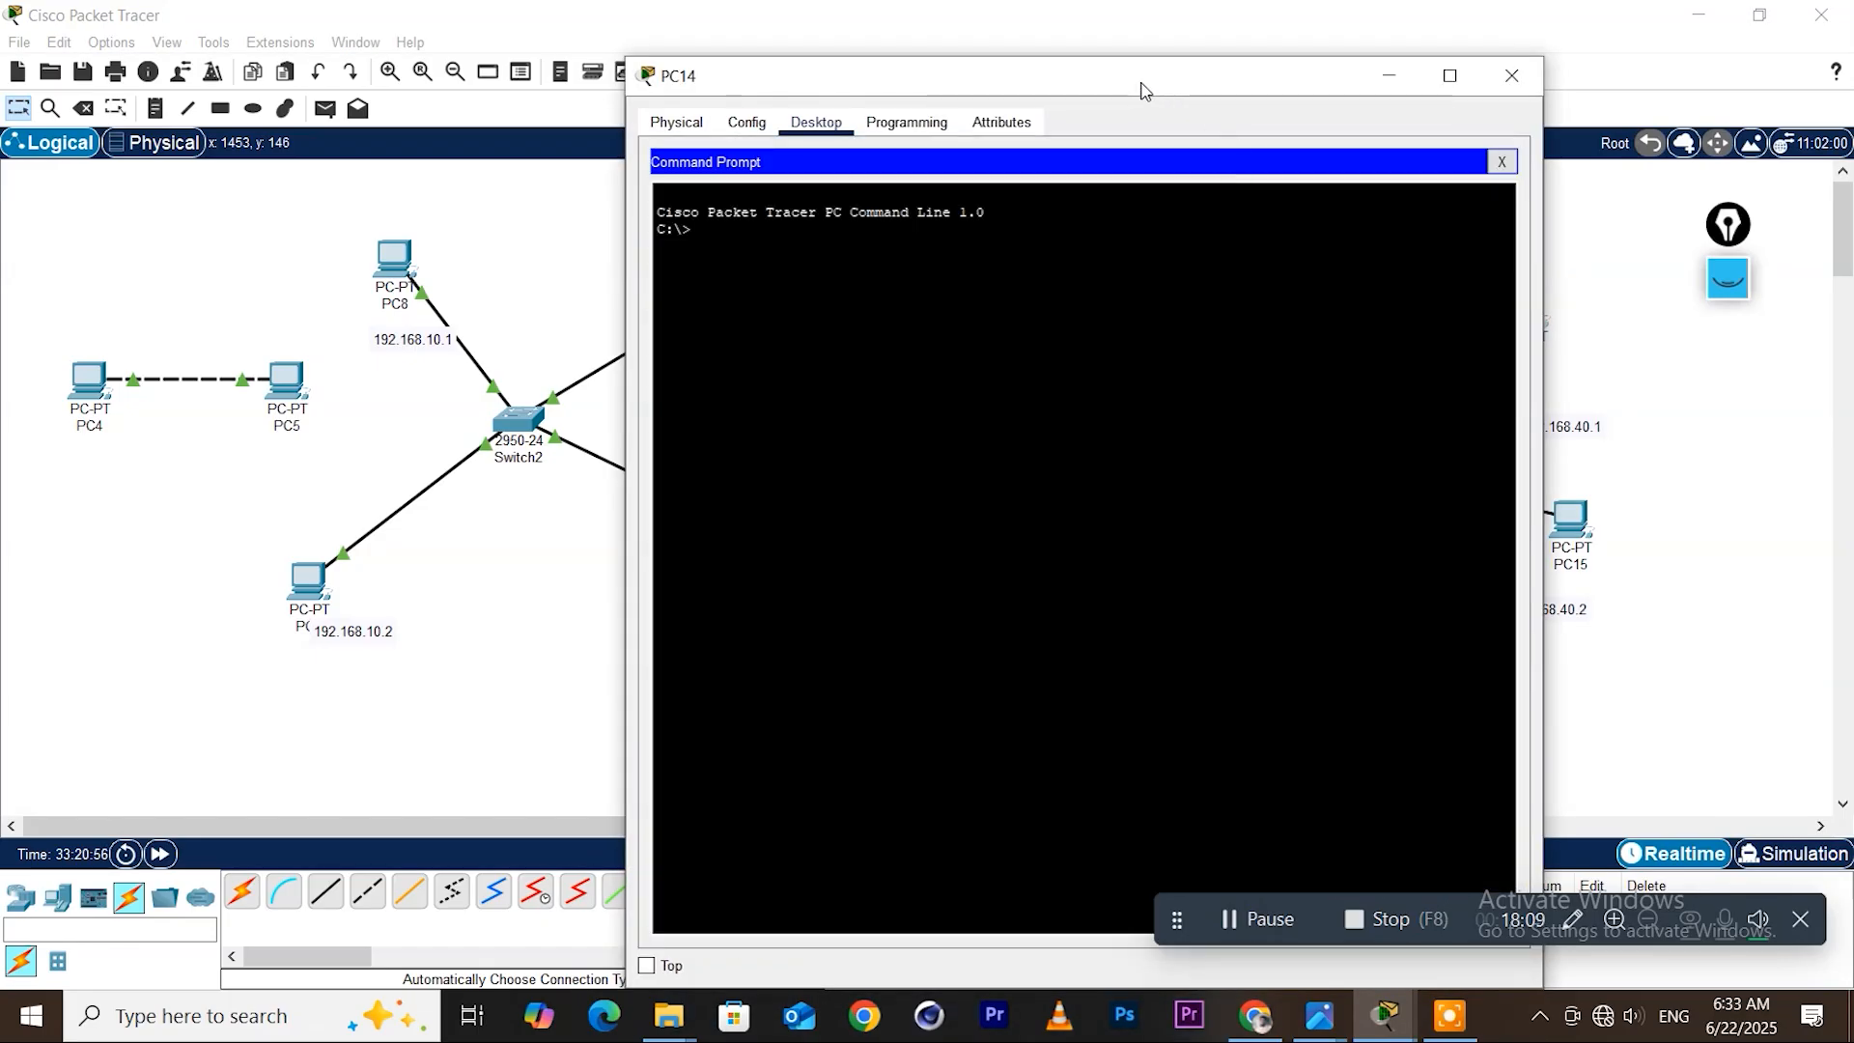
pyautogui.write('ping 192.168.40.2')
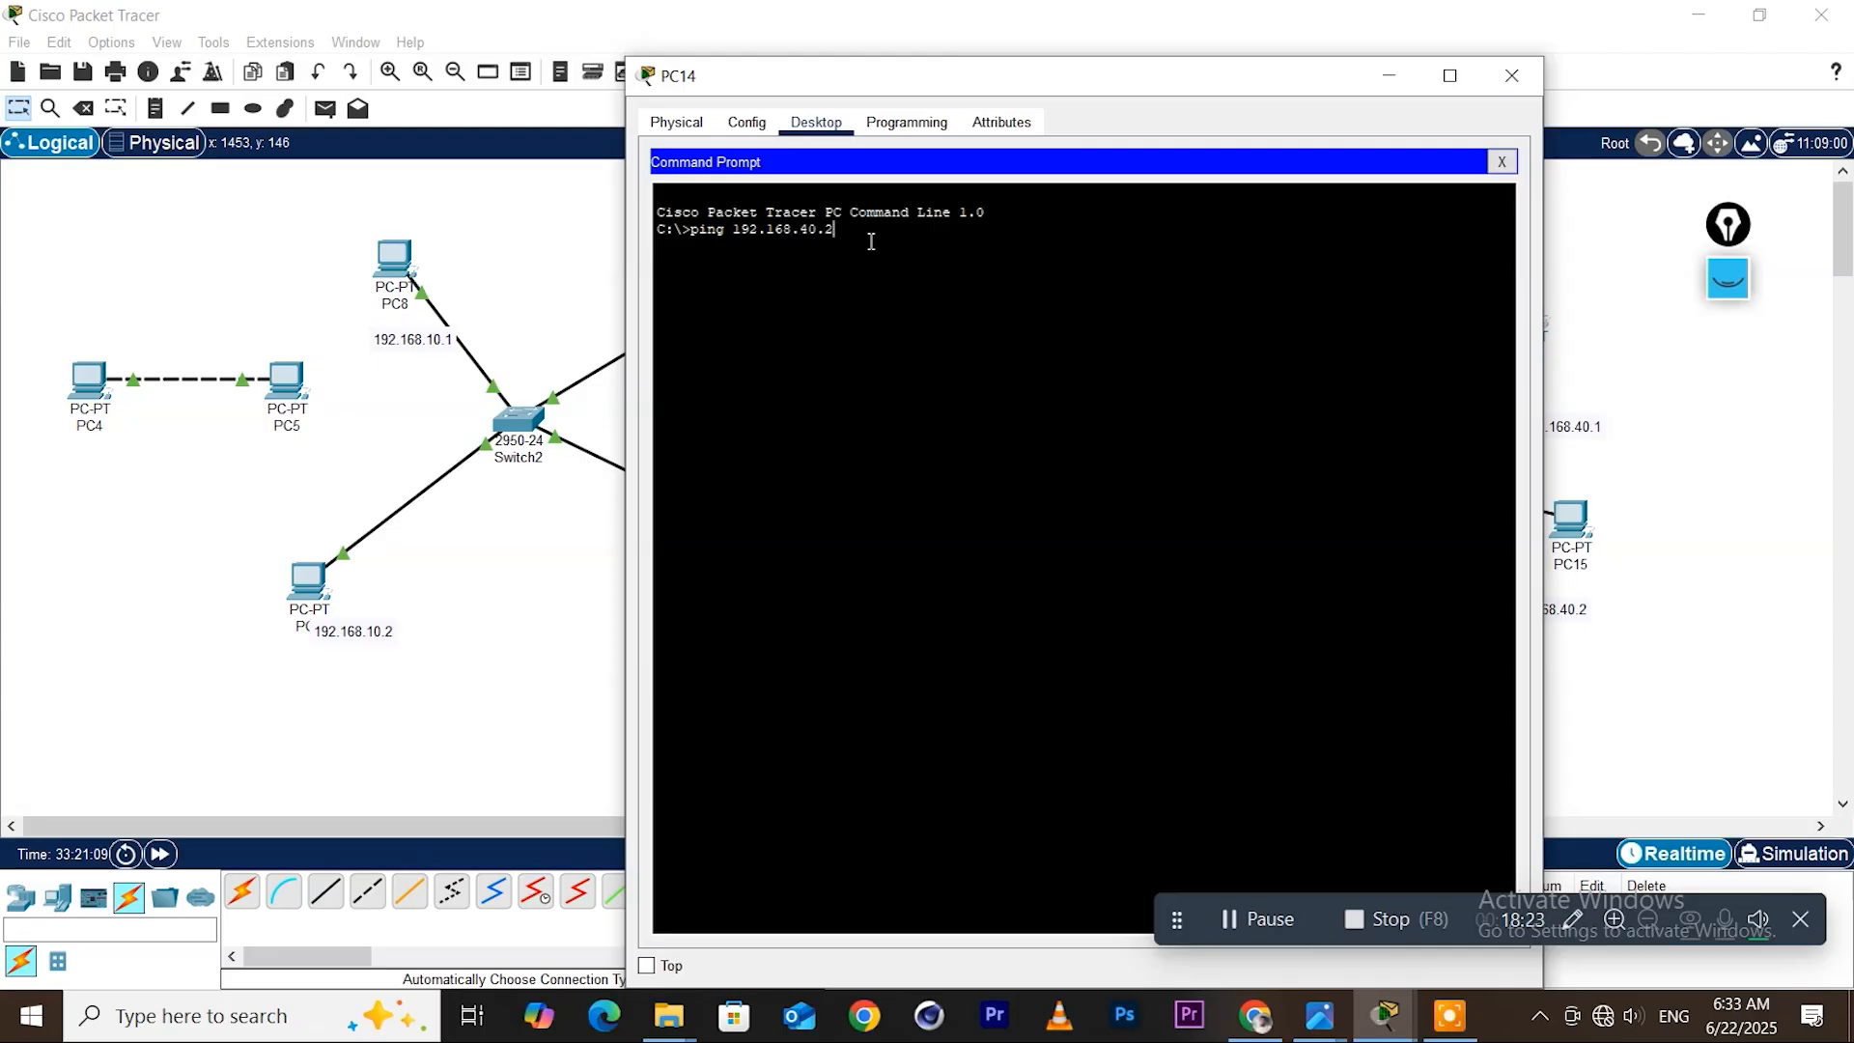
pyautogui.press('Return')
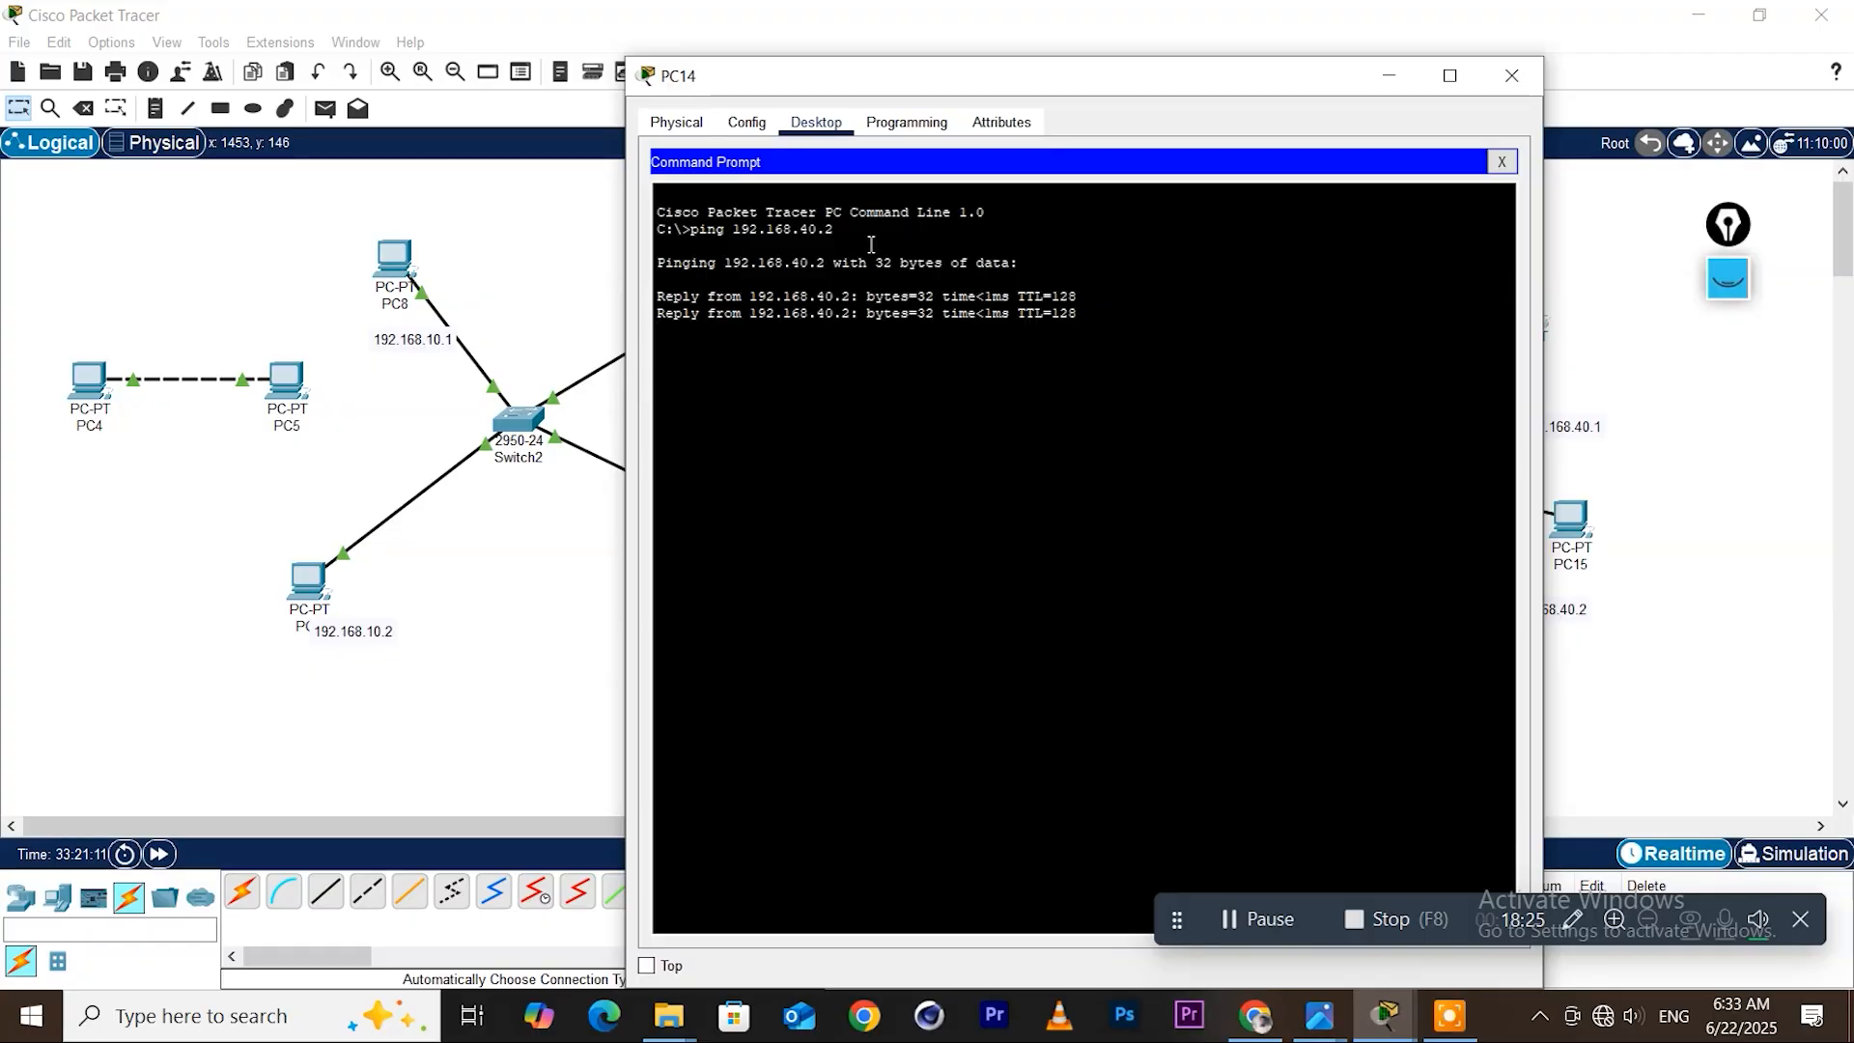
pyautogui.click(1512, 81)
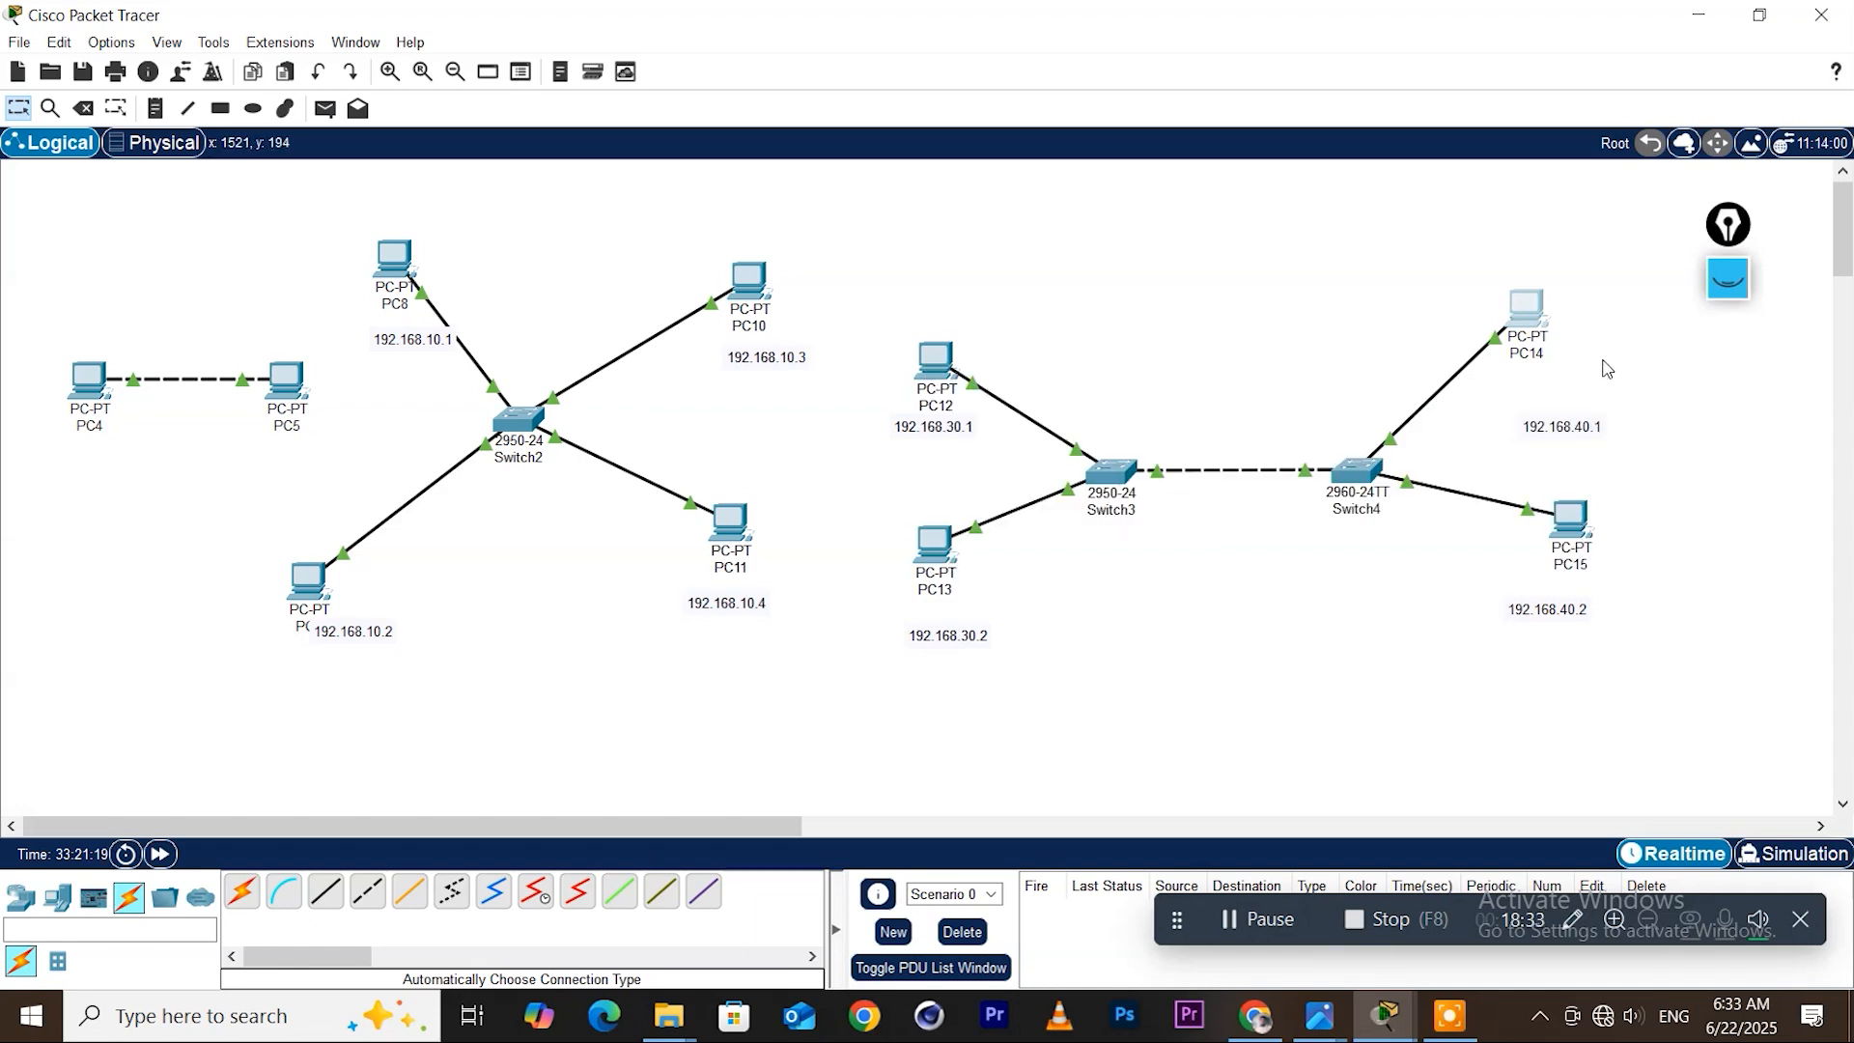
# Ping 192.168.40.1 from PC12's command prompt to test the connection across the two switches, and close its window
pyautogui.click(944, 359)
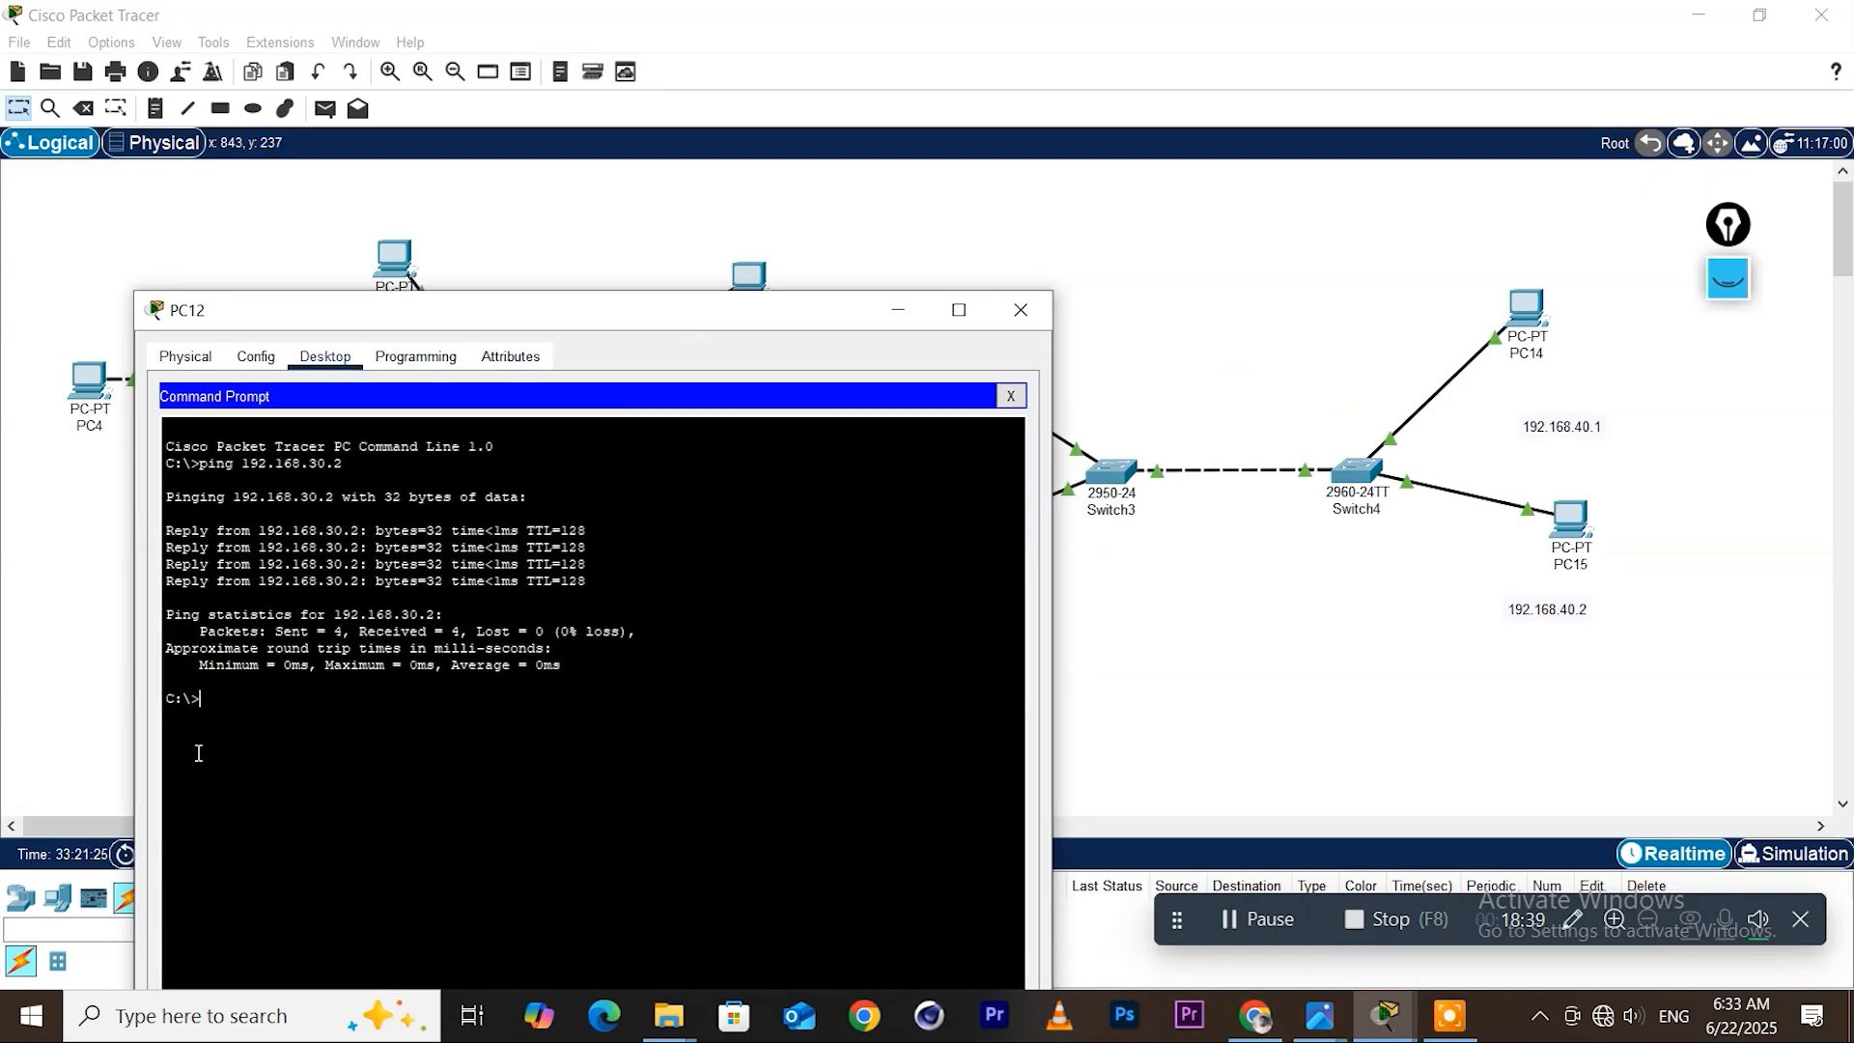
pyautogui.write('pi')
pyautogui.write('ng 192.168.40.1')
pyautogui.press('Return')
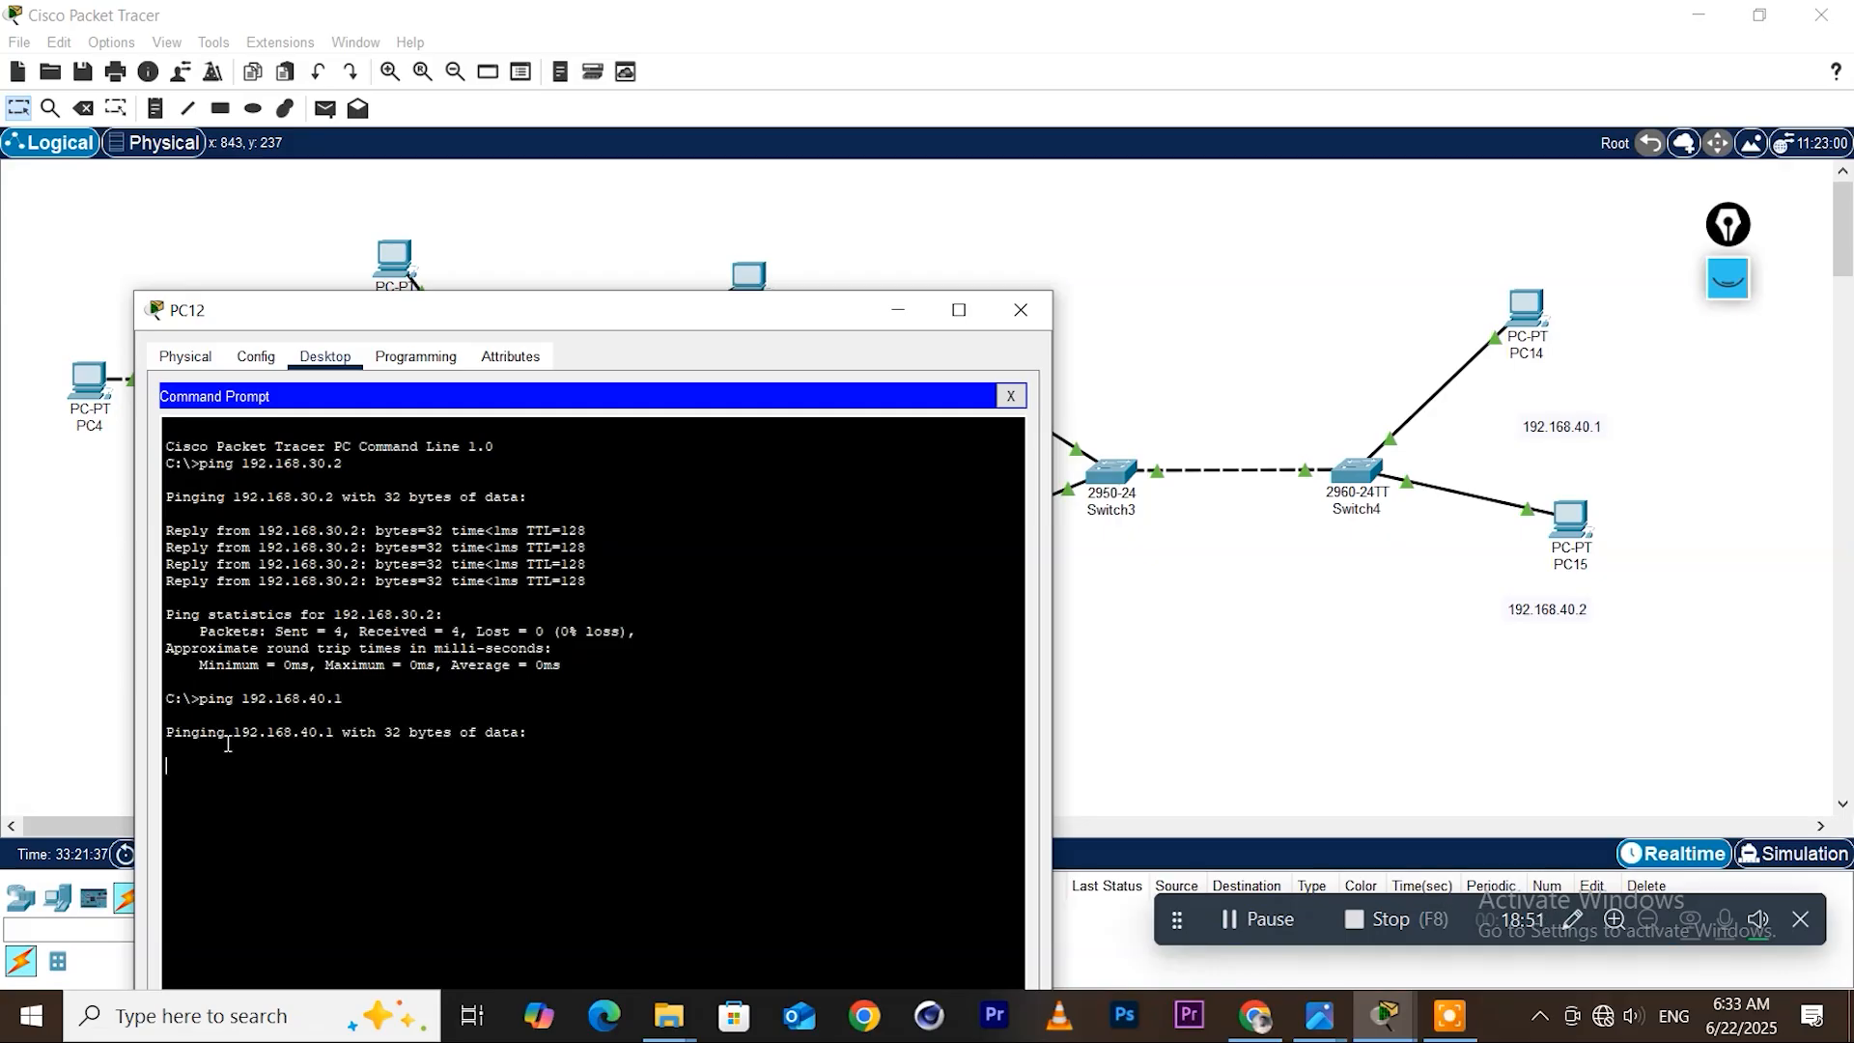
pyautogui.moveTo(628, 328); pyautogui.dragTo(748, 241)
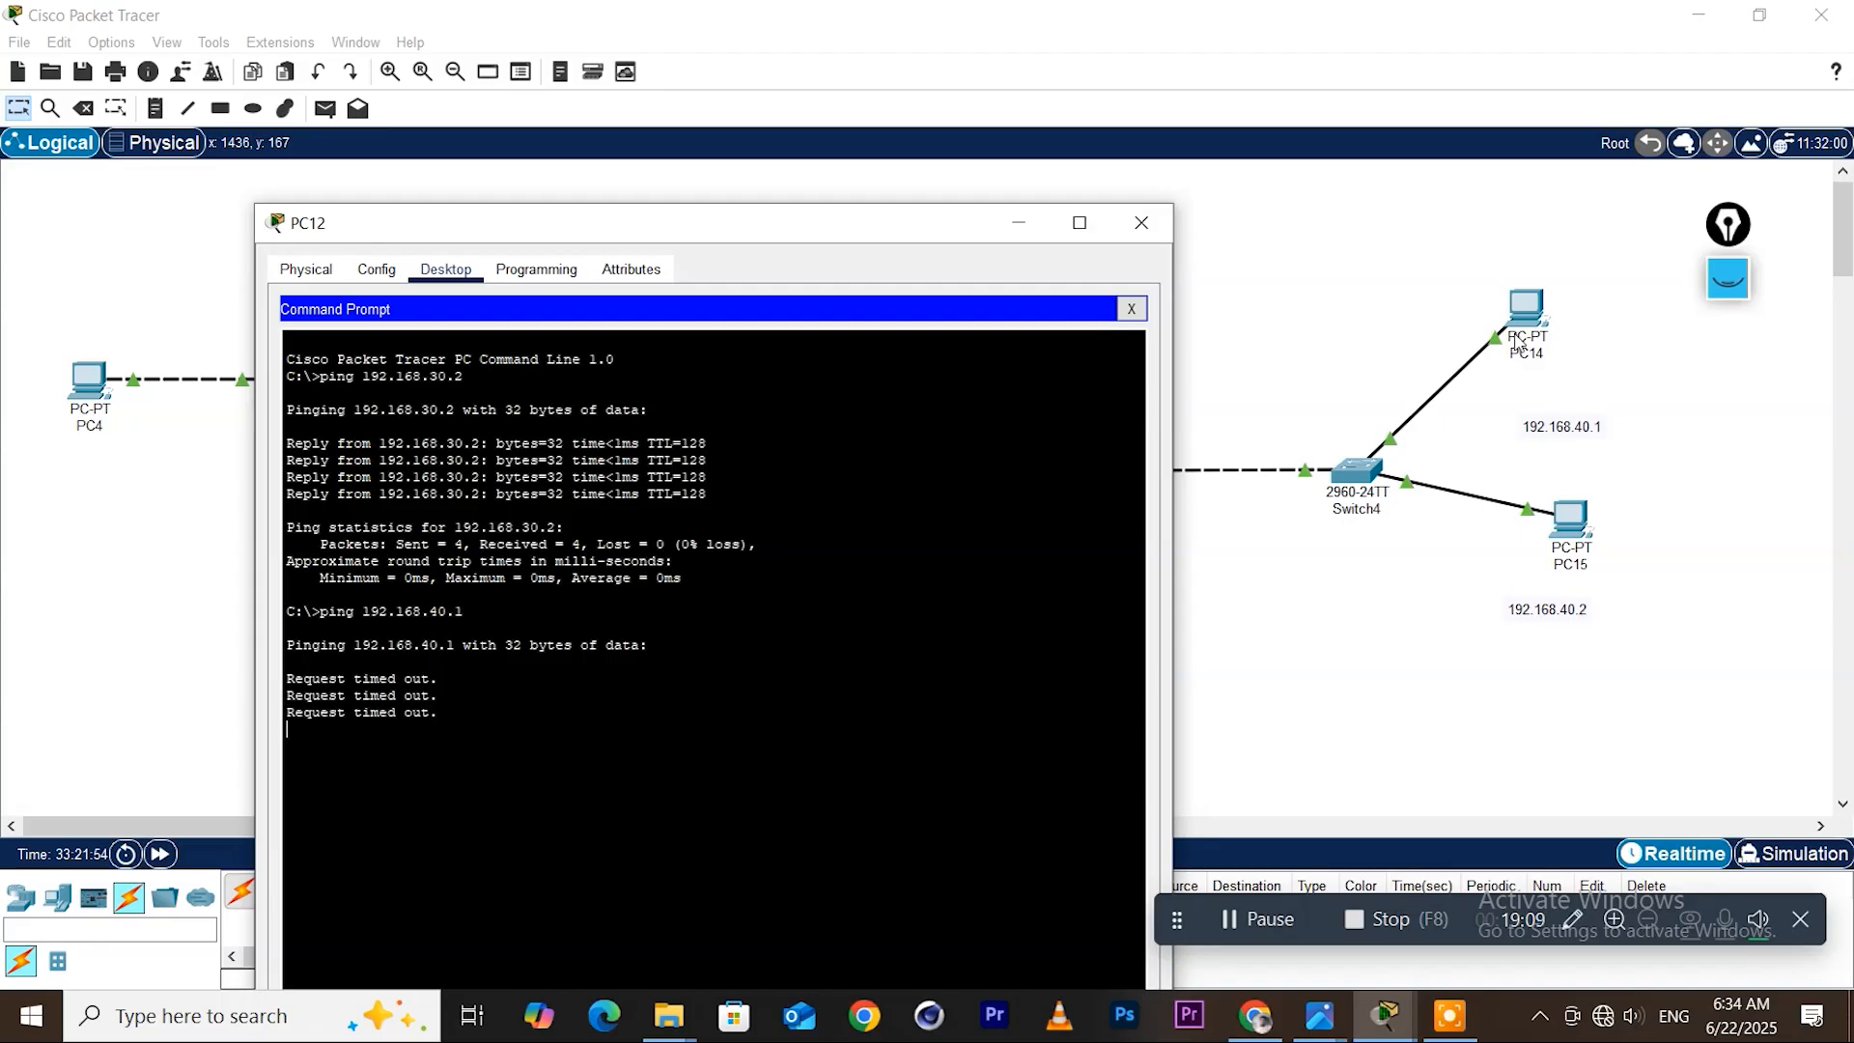
pyautogui.click(1142, 223)
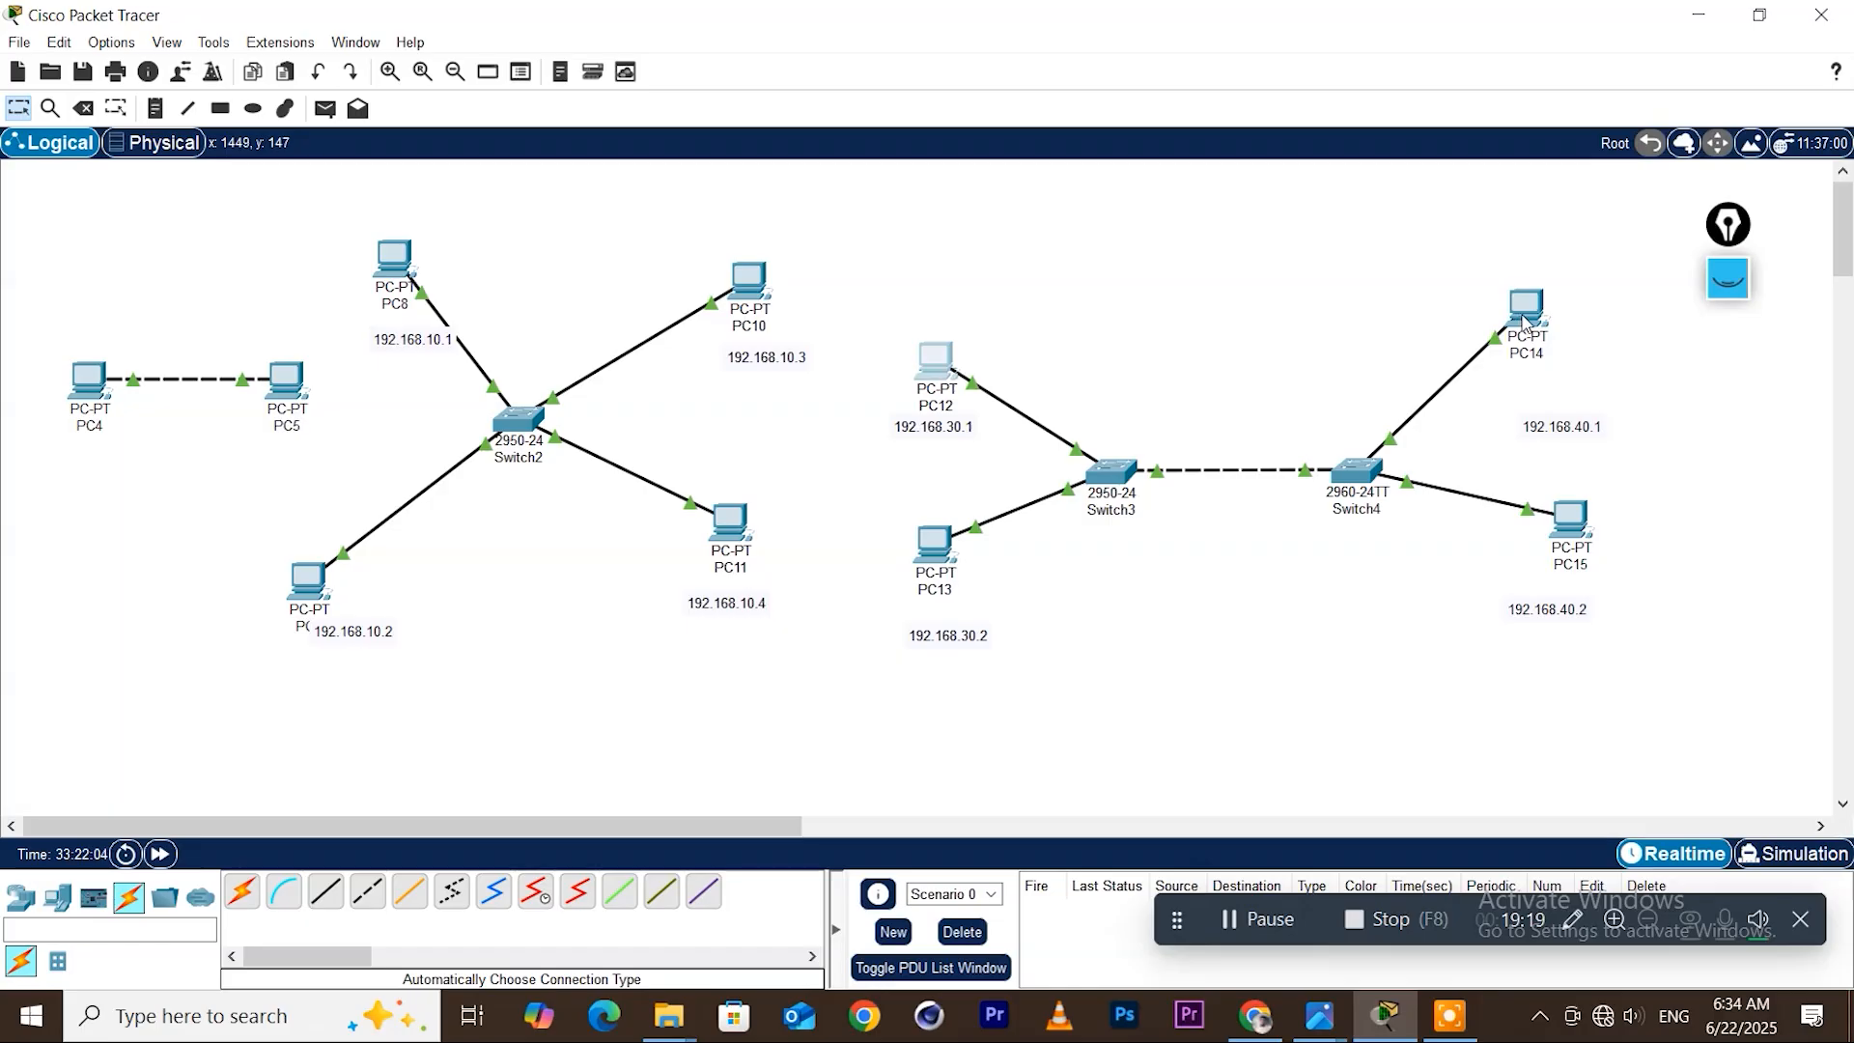
pyautogui.moveTo(1524, 322)
pyautogui.moveTo(930, 391)
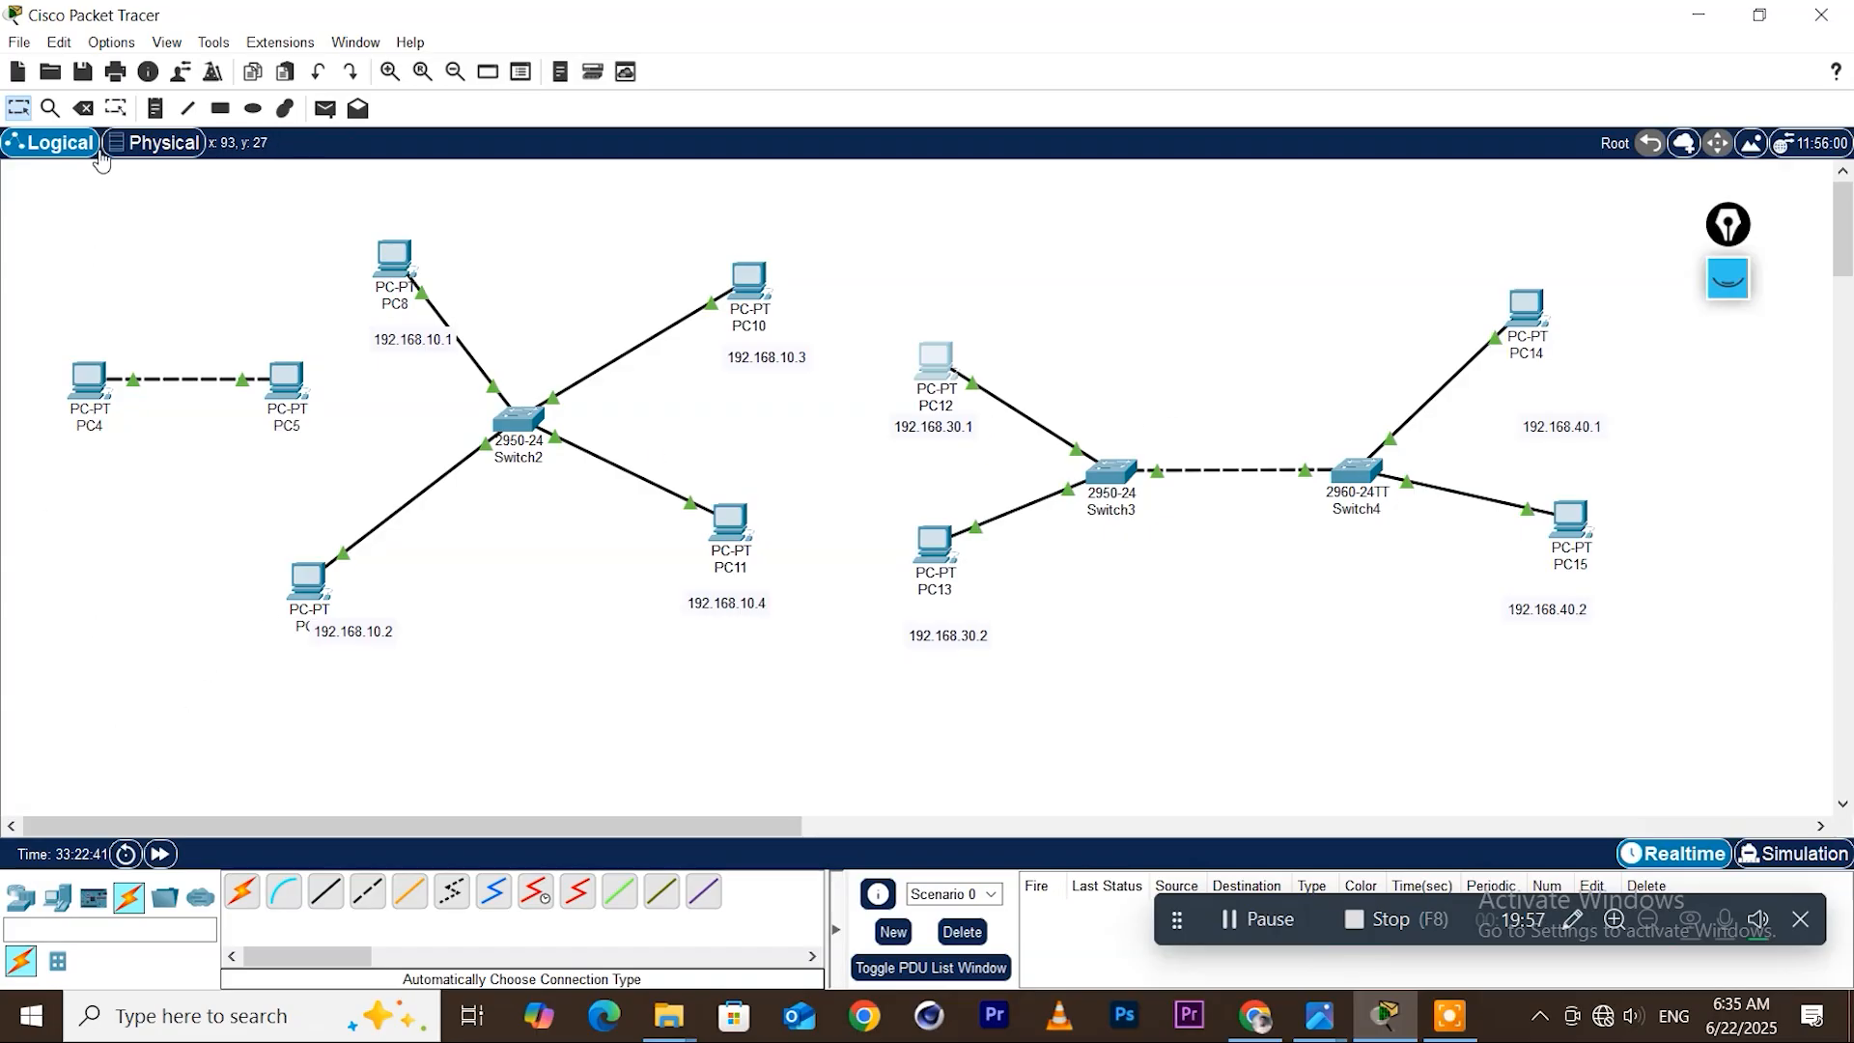
pyautogui.click(152, 110)
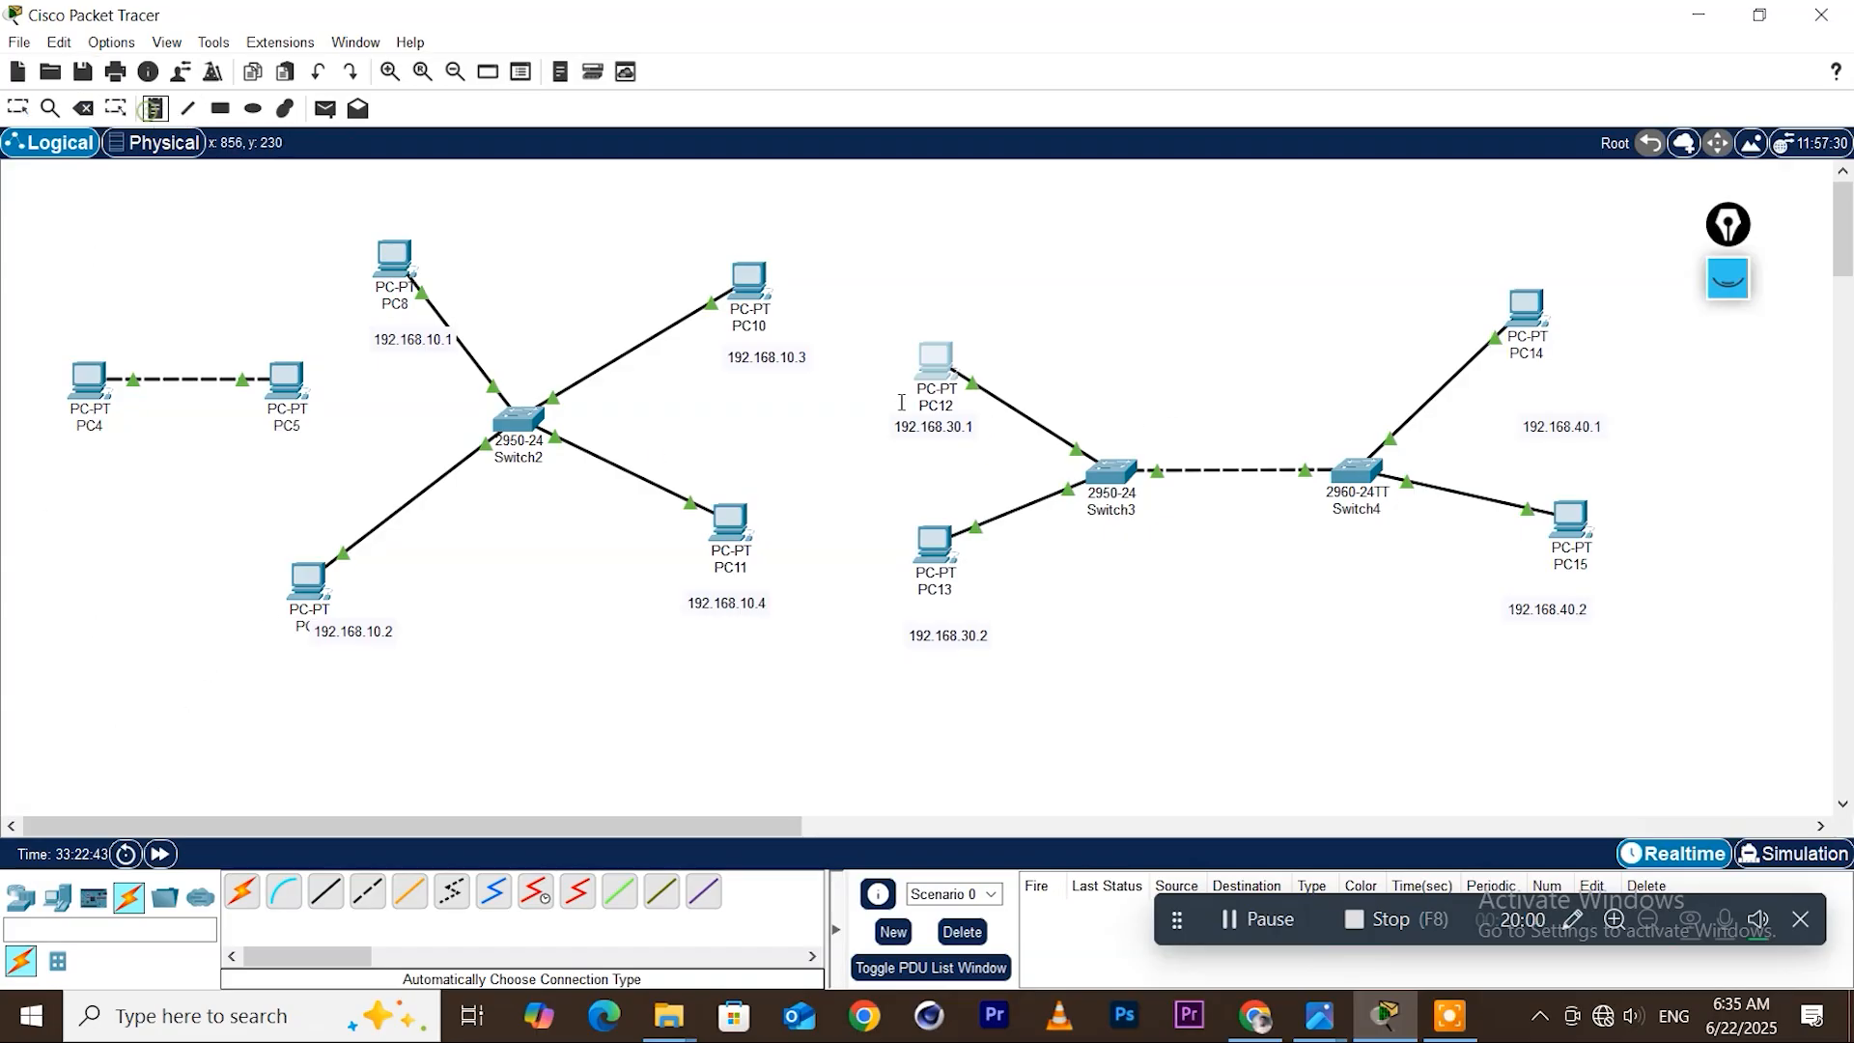
pyautogui.click(971, 426)
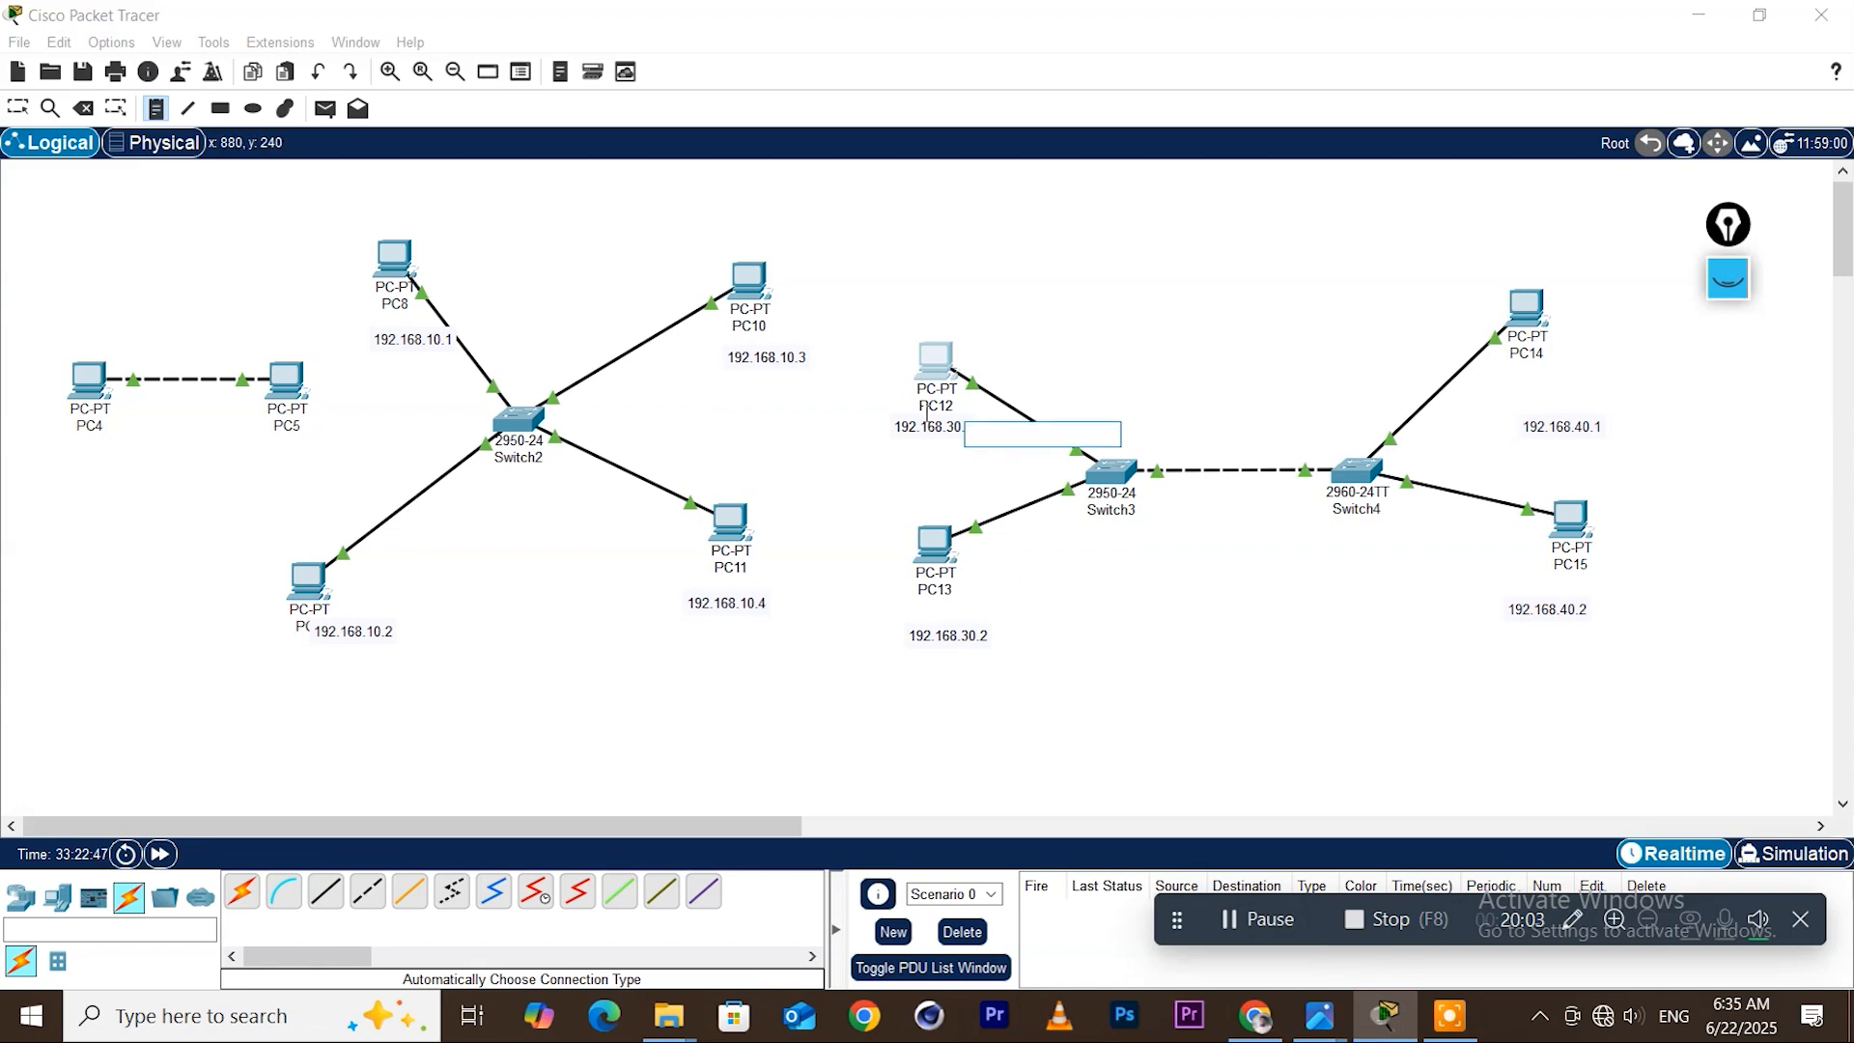
pyautogui.click(925, 425)
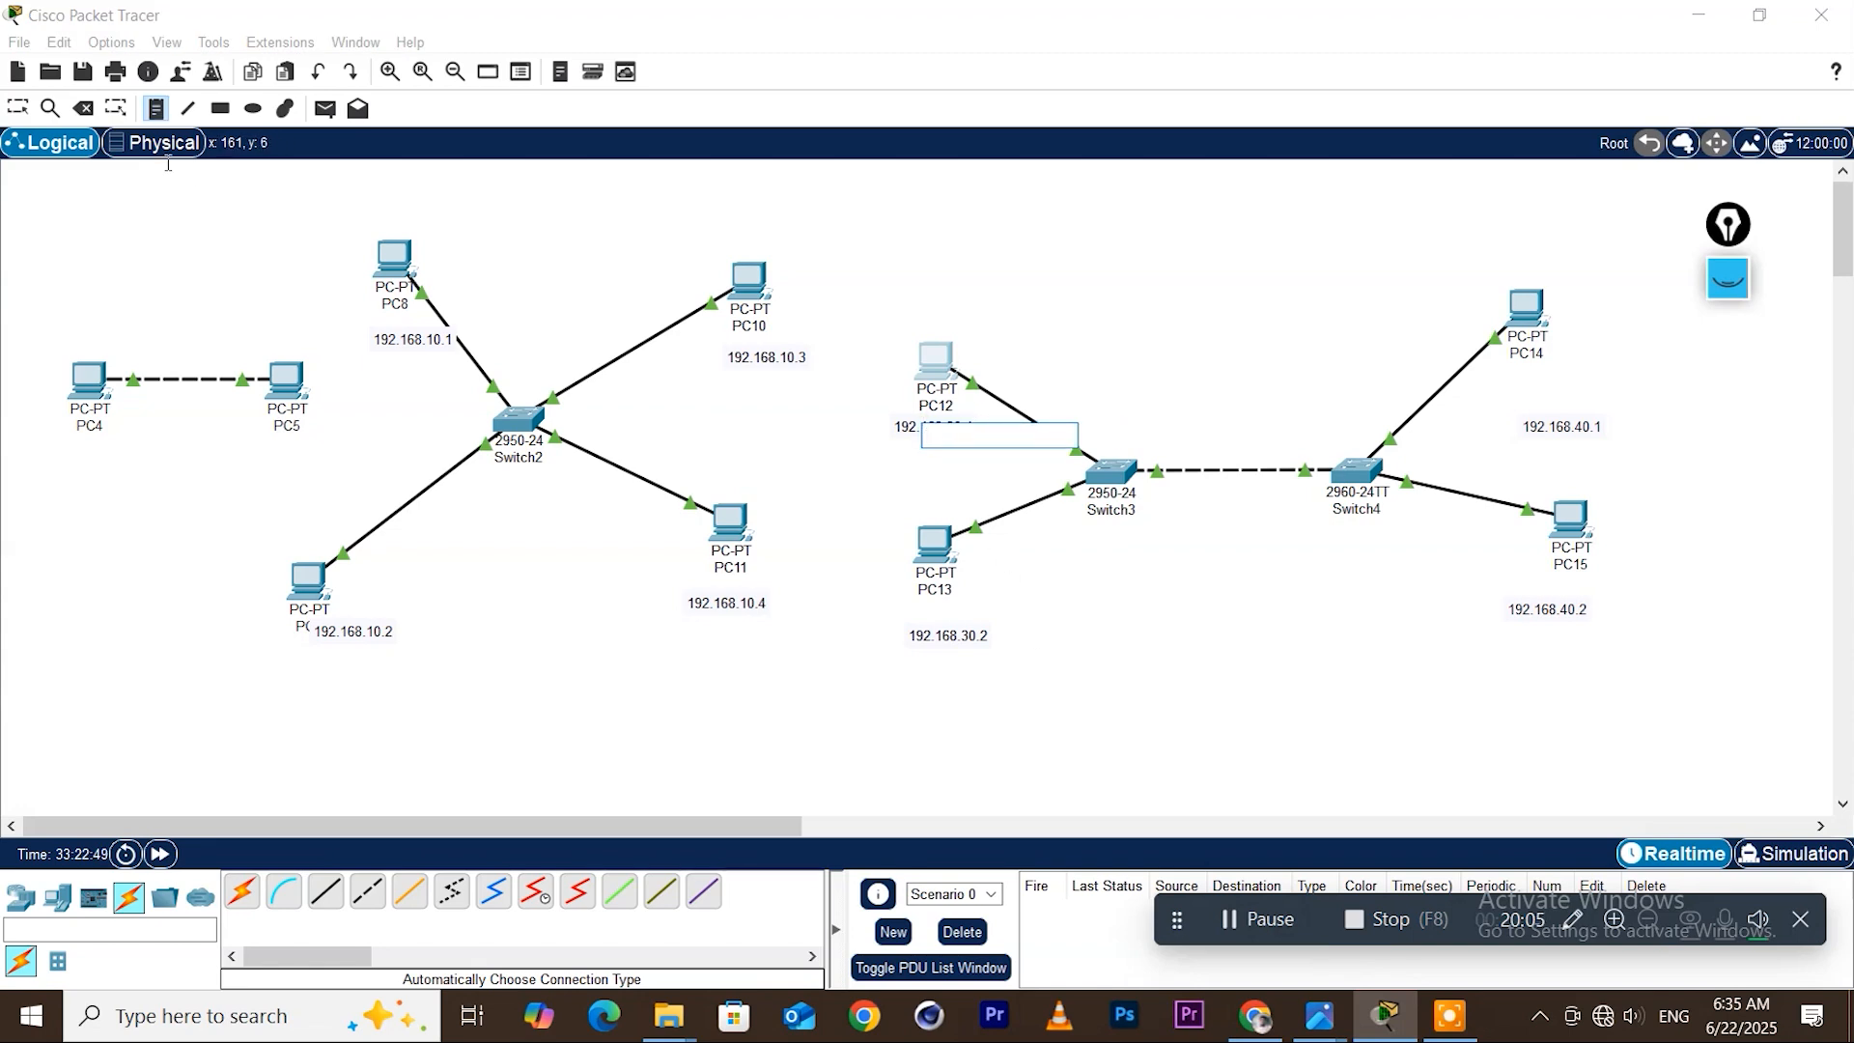
pyautogui.click(18, 109)
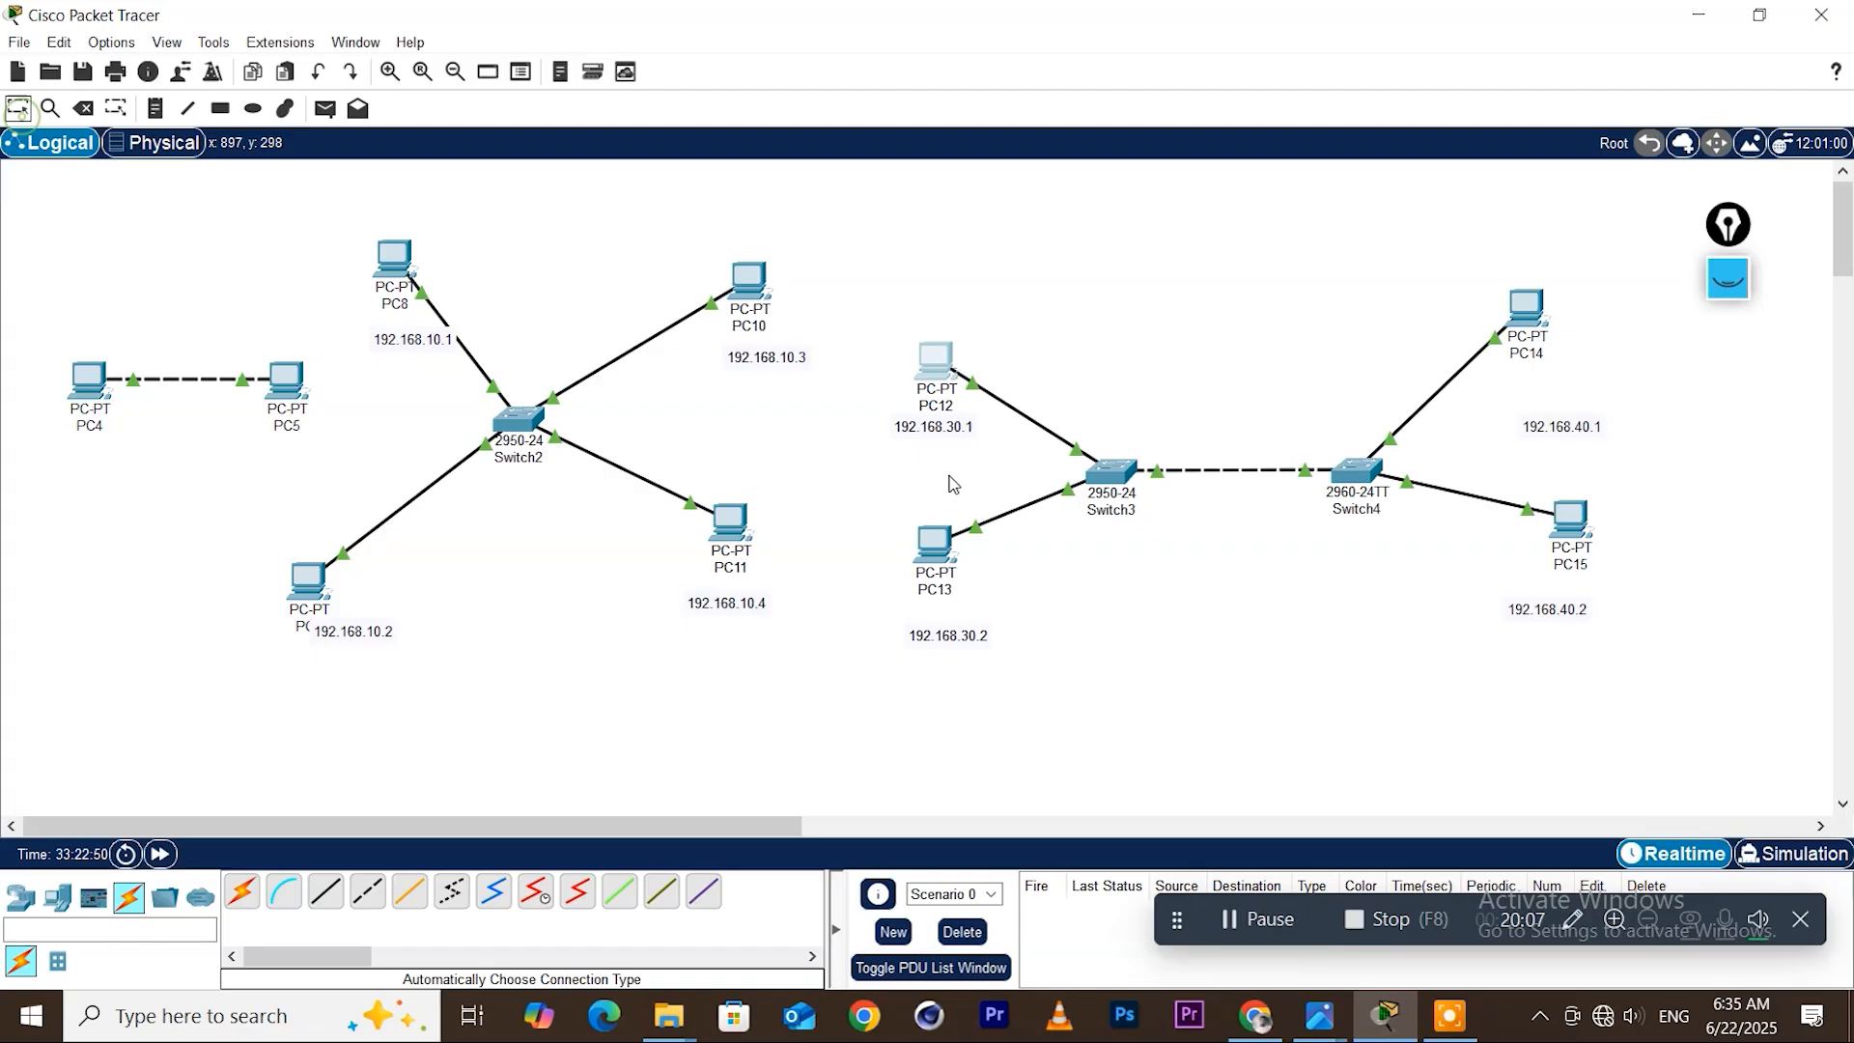
# Add the /24 prefix to the notes of PC12 and PC13, making them 192.168.30.1/24 and 192.168.30.2/24
pyautogui.doubleClick(958, 425)
pyautogui.click(978, 428)
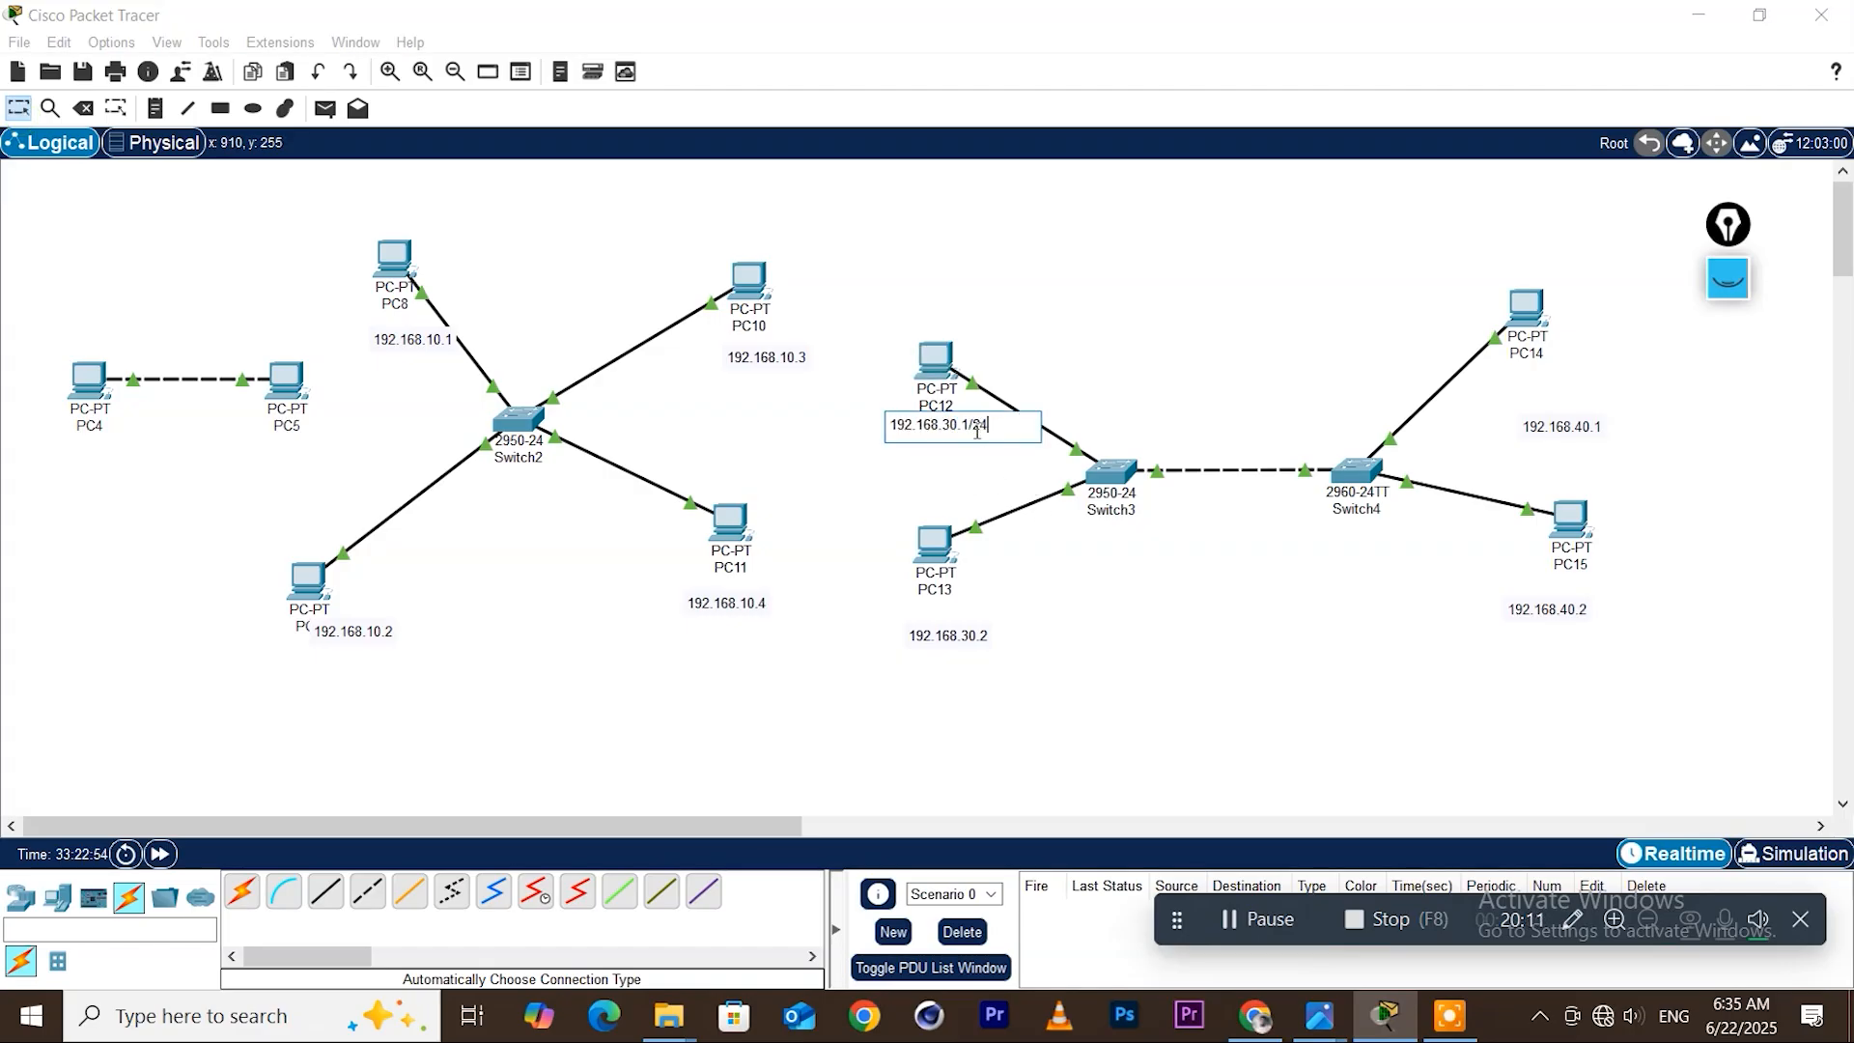
pyautogui.click(973, 639)
pyautogui.doubleClick(973, 637)
pyautogui.click(987, 635)
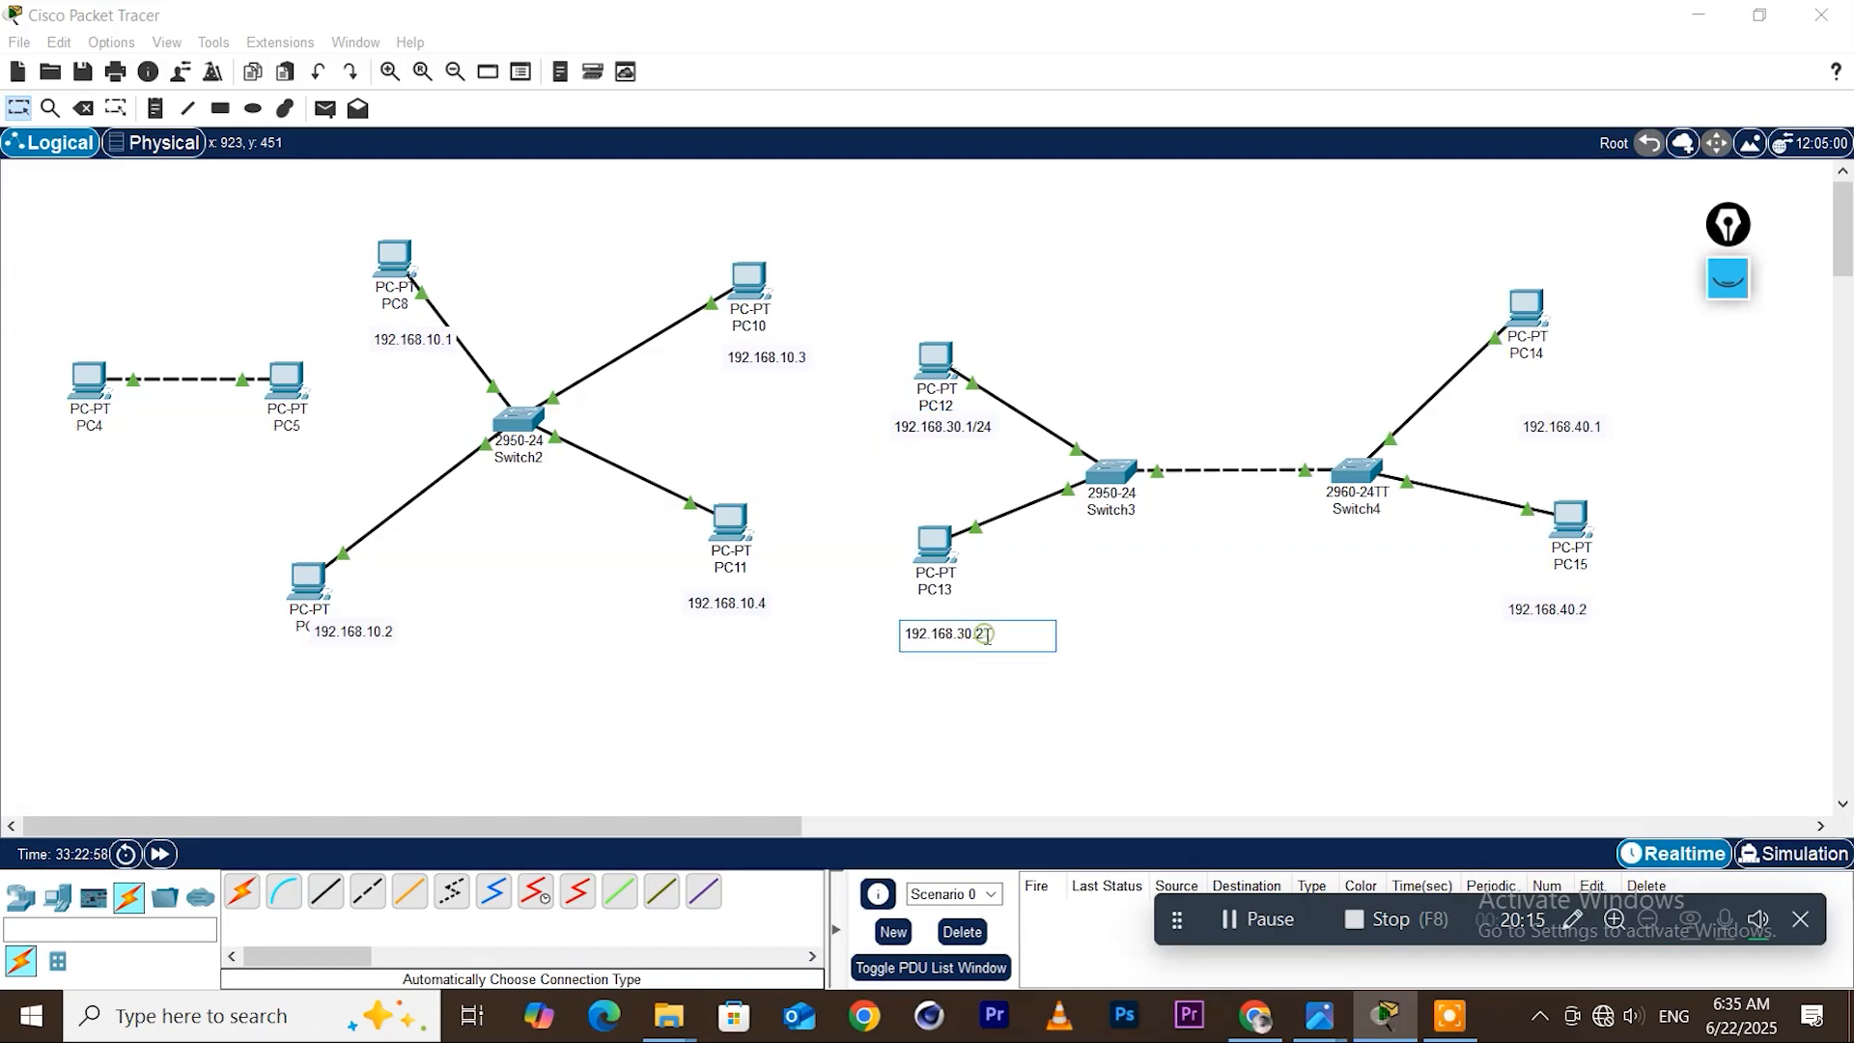
pyautogui.write('/24')
pyautogui.click(945, 340)
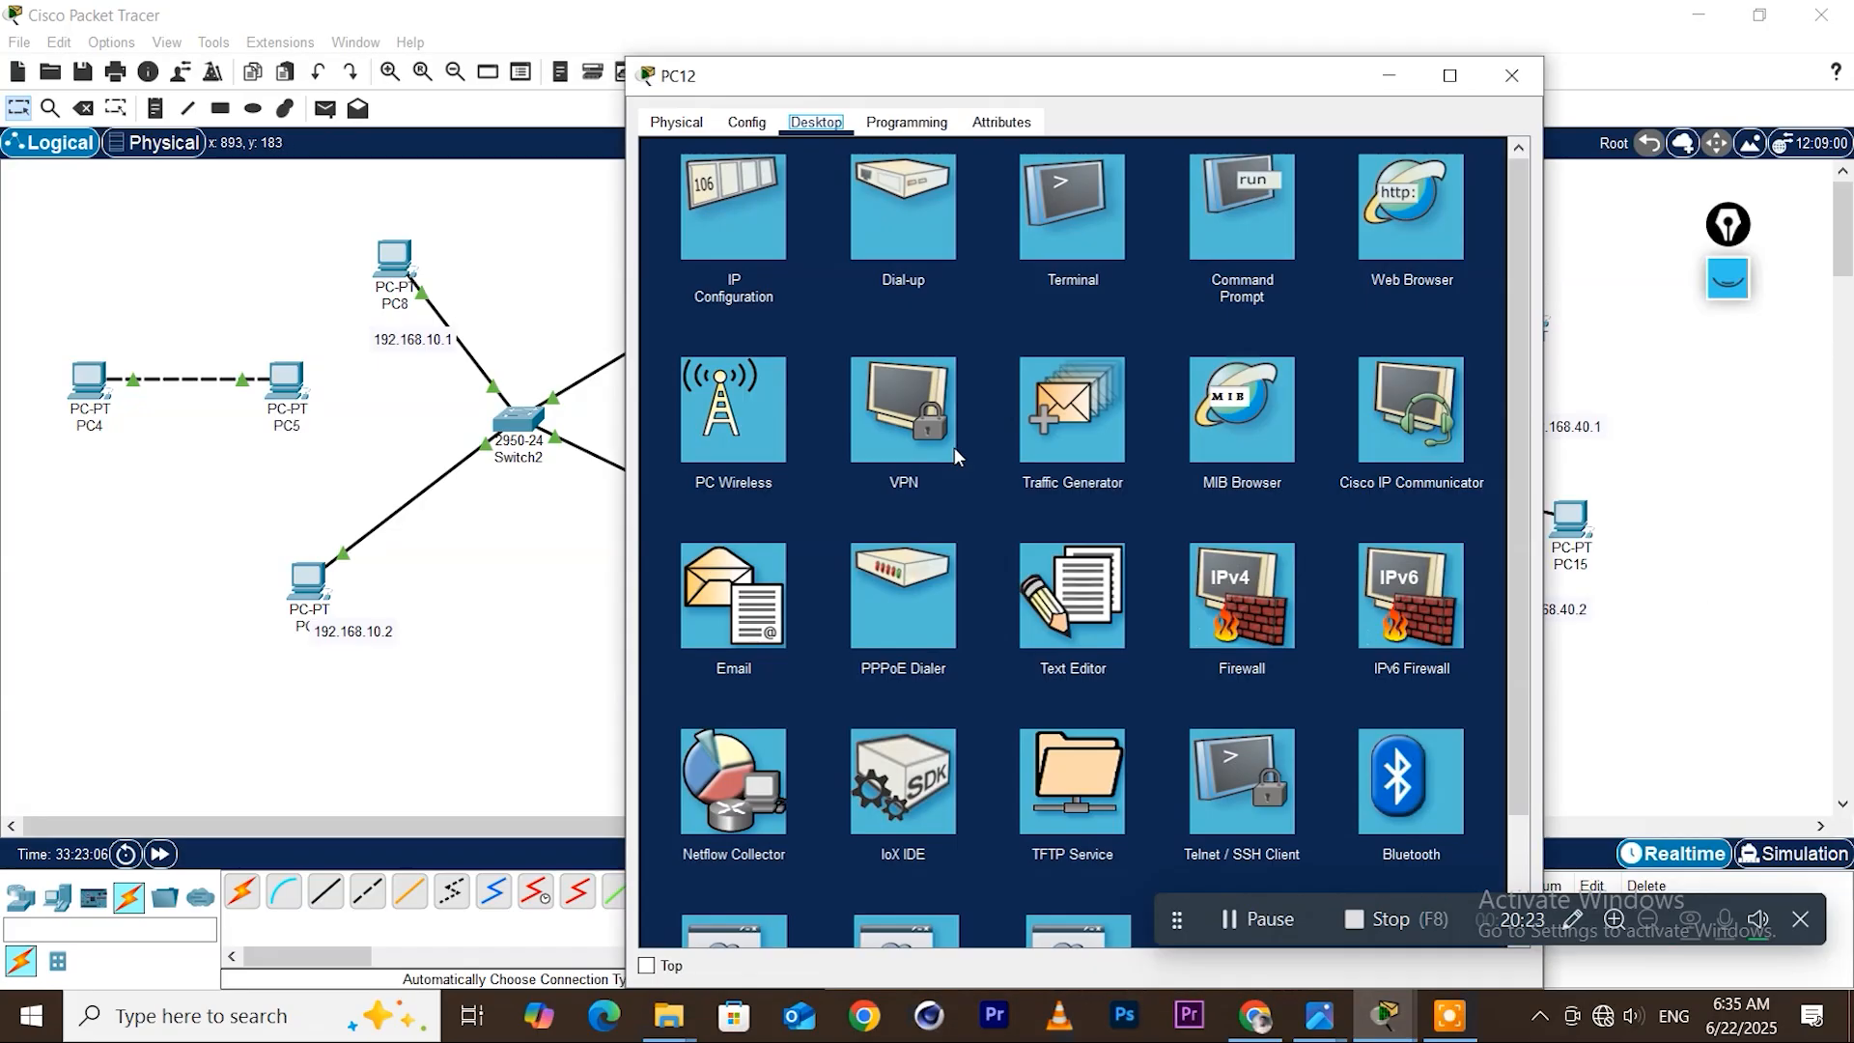
pyautogui.click(1511, 75)
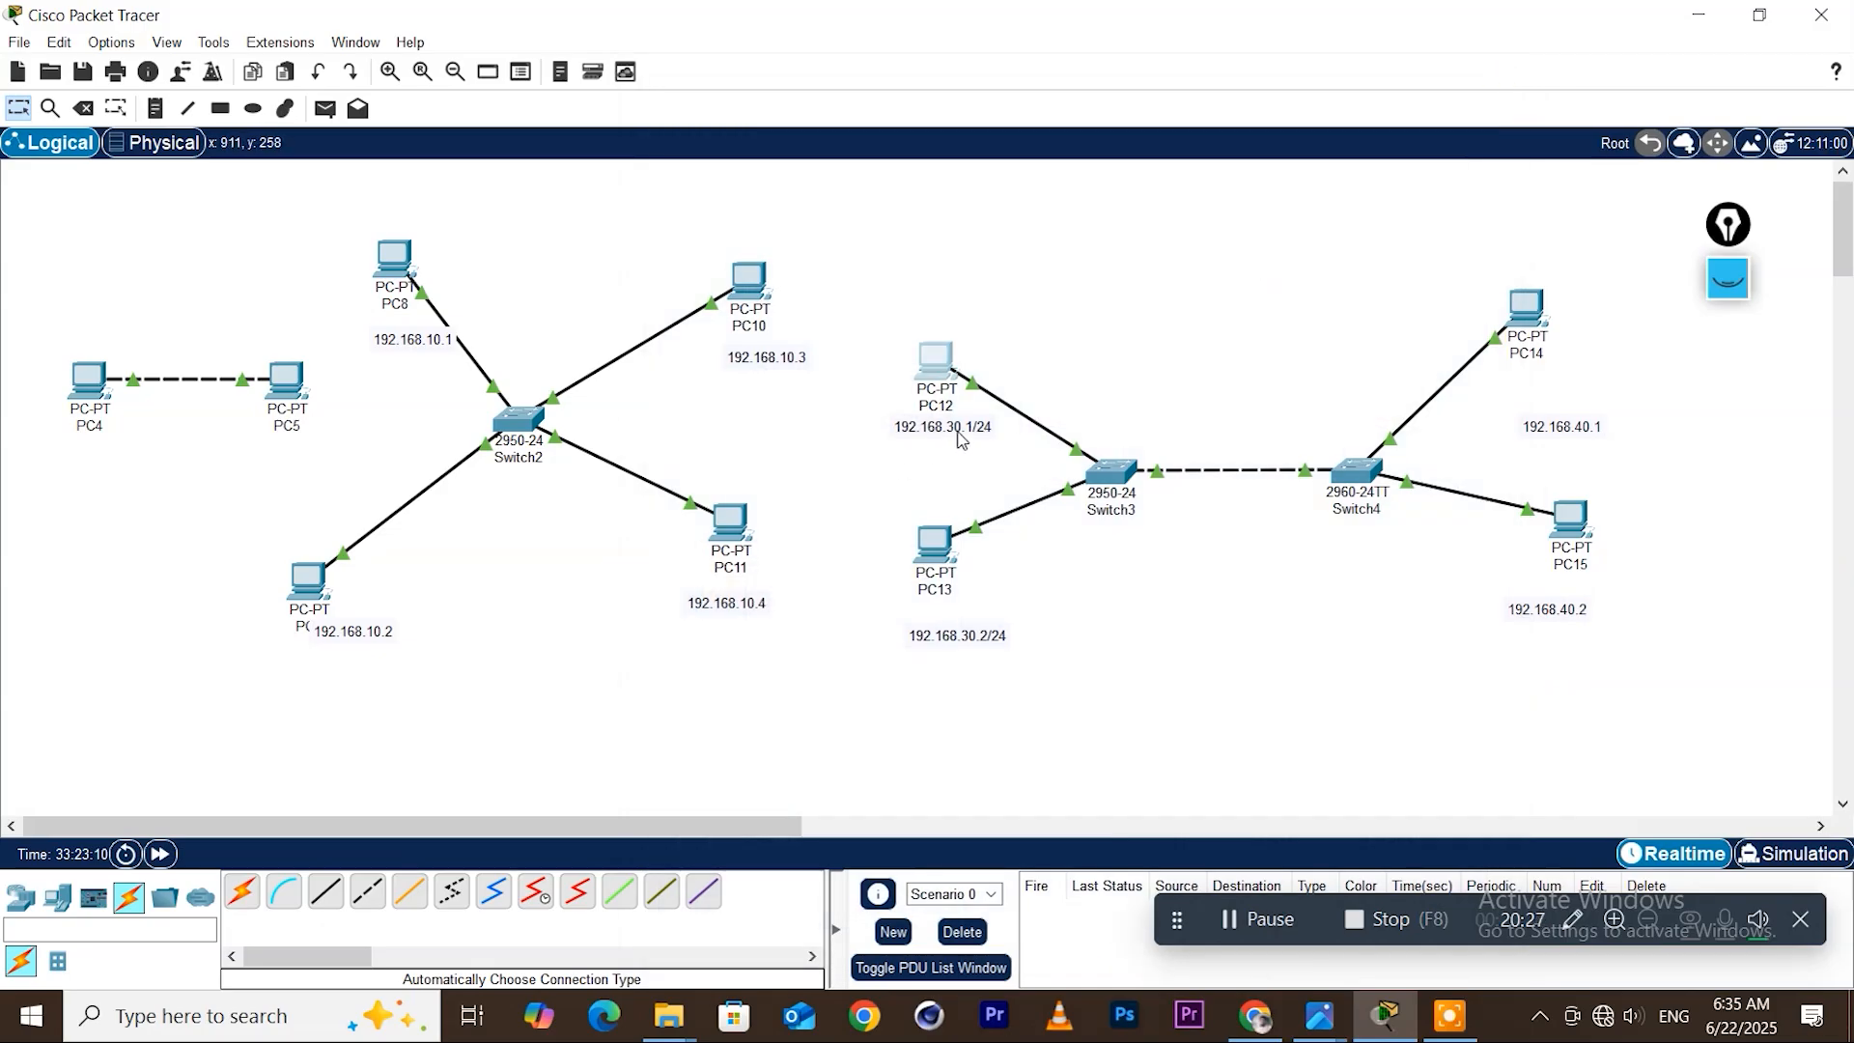
# Use the red annotation pen to underline the network part of PC12's and PC14's address notes and mark their host digits
pyautogui.click(1727, 278)
pyautogui.click(1729, 408)
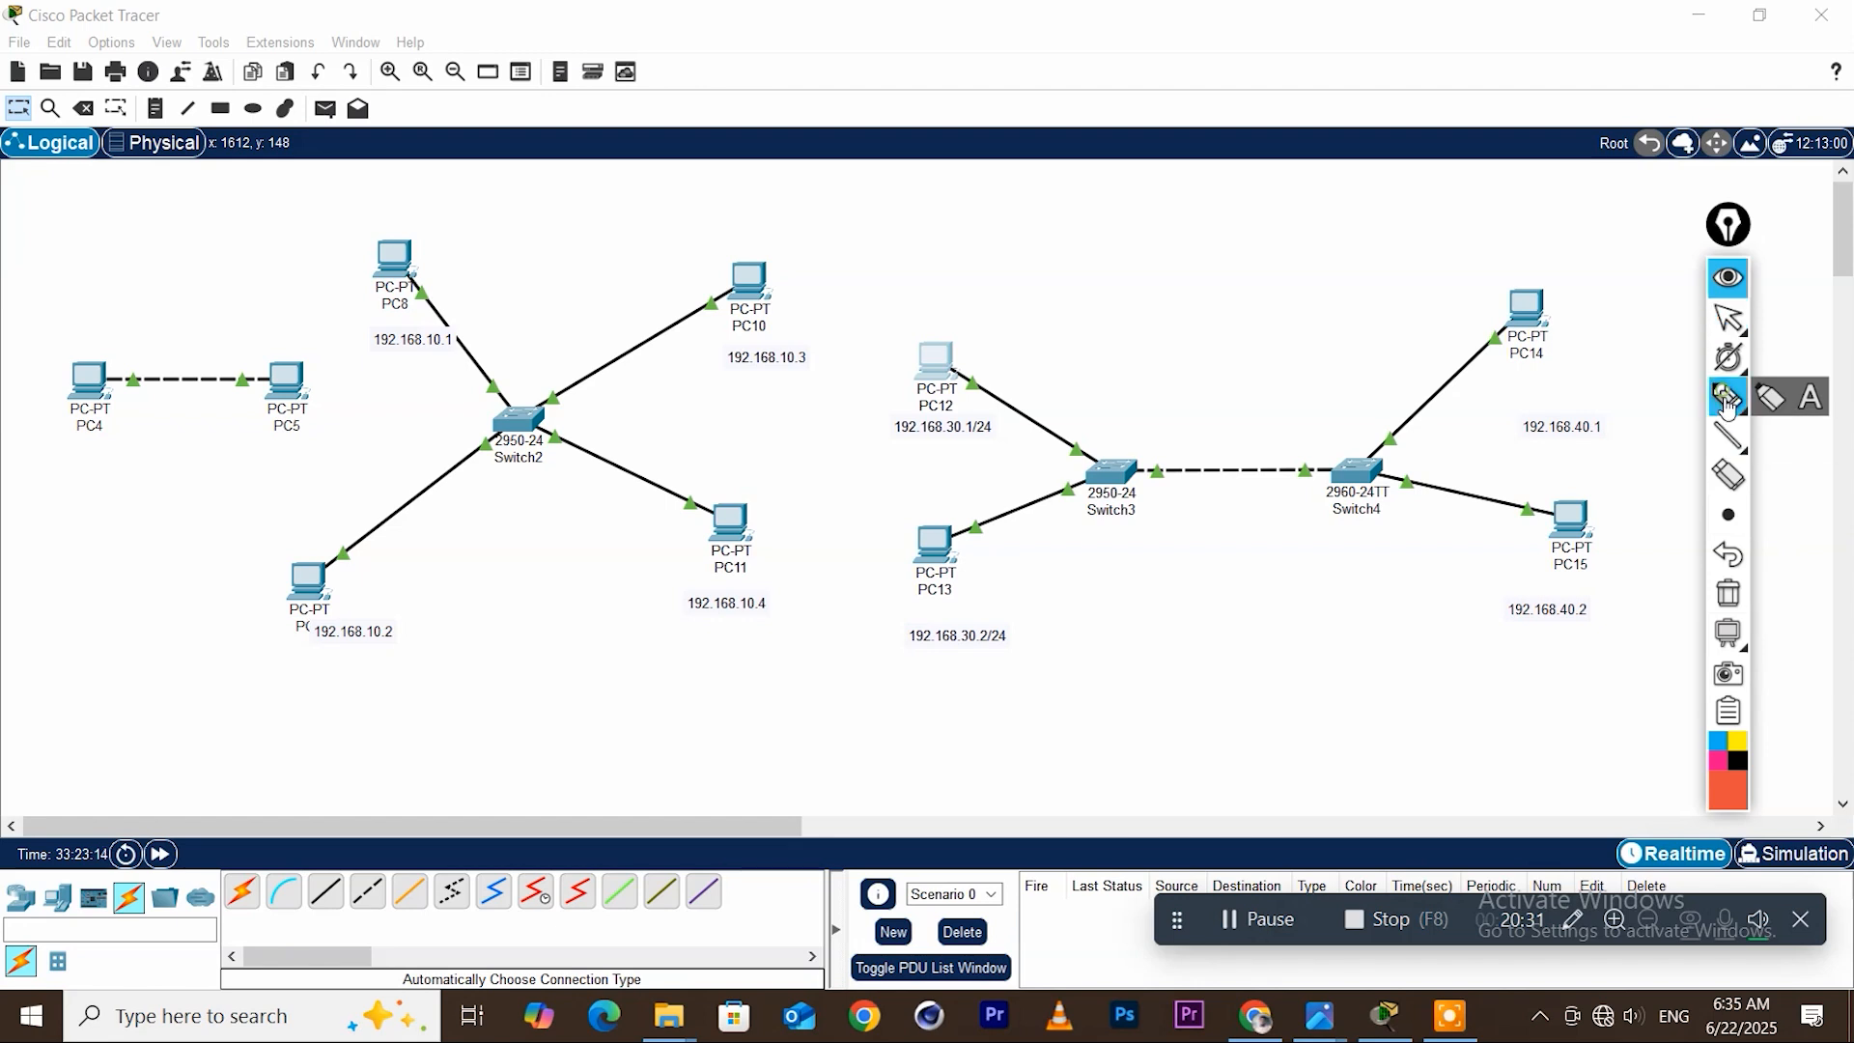
pyautogui.moveTo(892, 436); pyautogui.dragTo(956, 441)
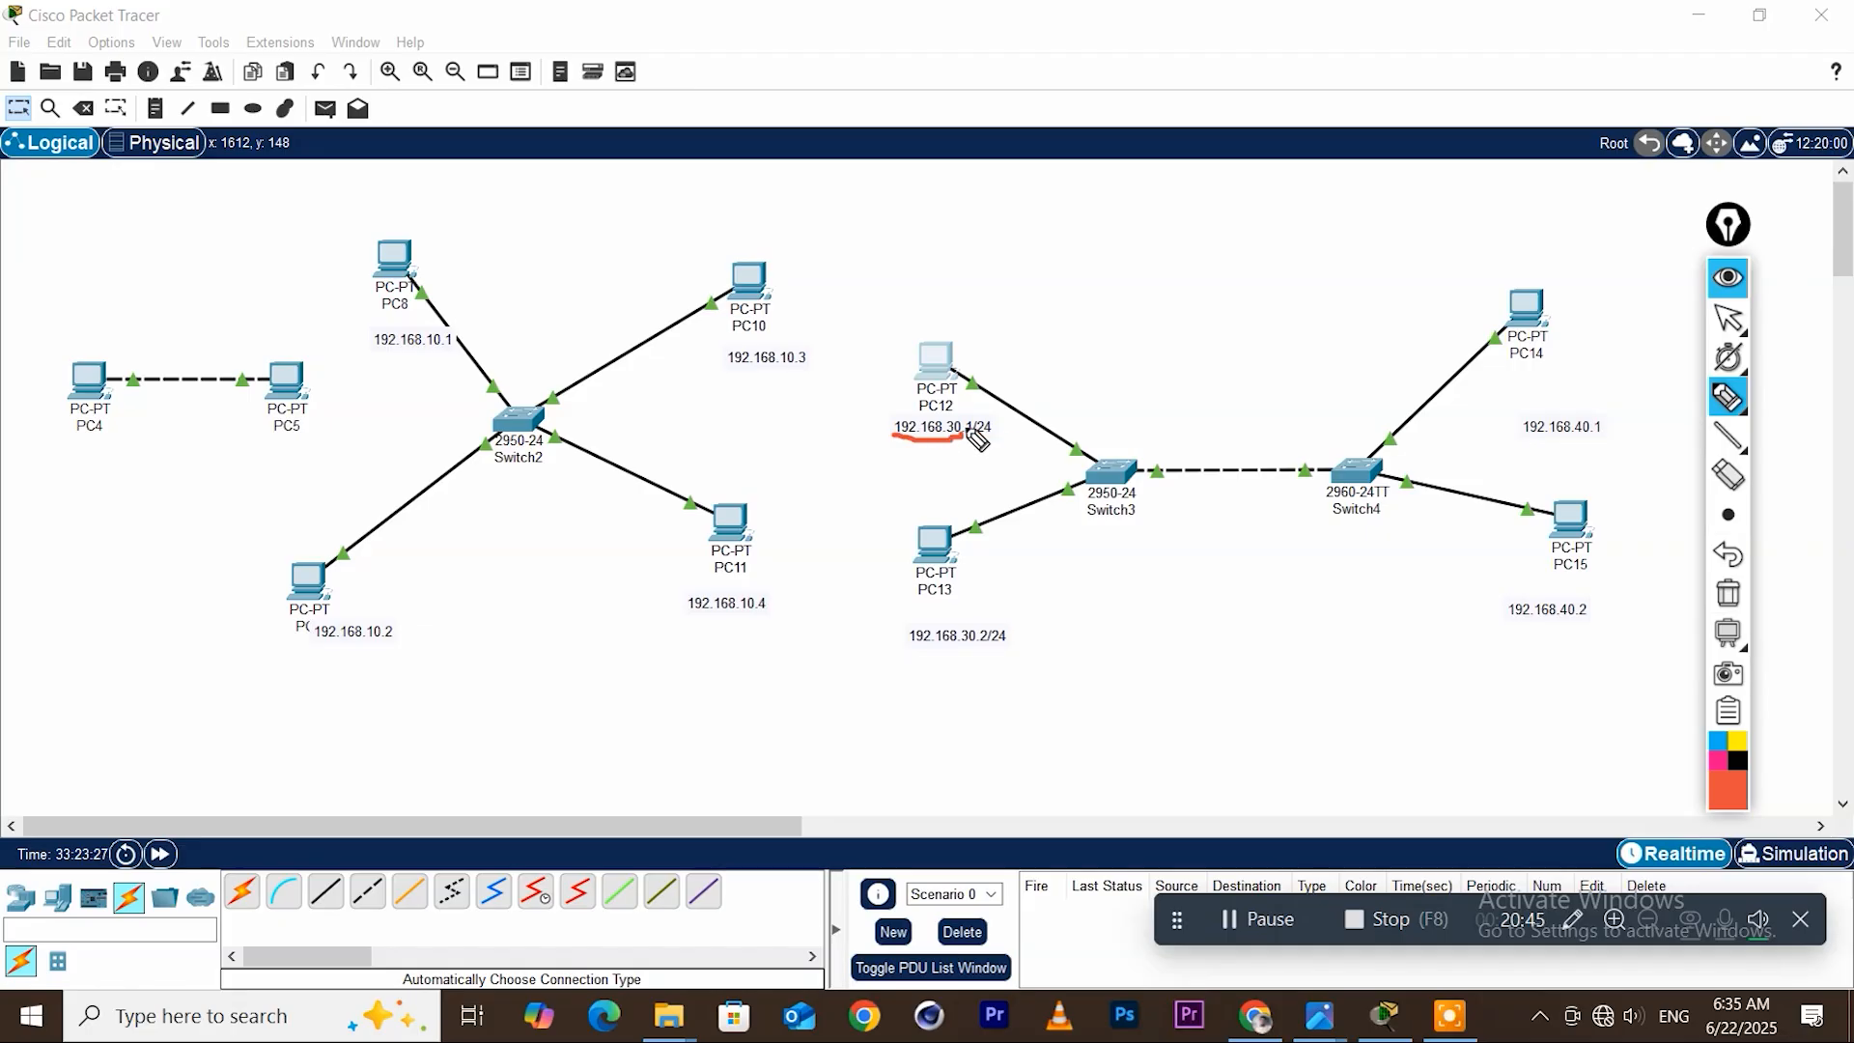
pyautogui.click(970, 415)
pyautogui.moveTo(1588, 436)
pyautogui.mouseDown()
pyautogui.moveTo(1532, 441)
pyautogui.moveTo(1606, 425)
pyautogui.mouseUp()
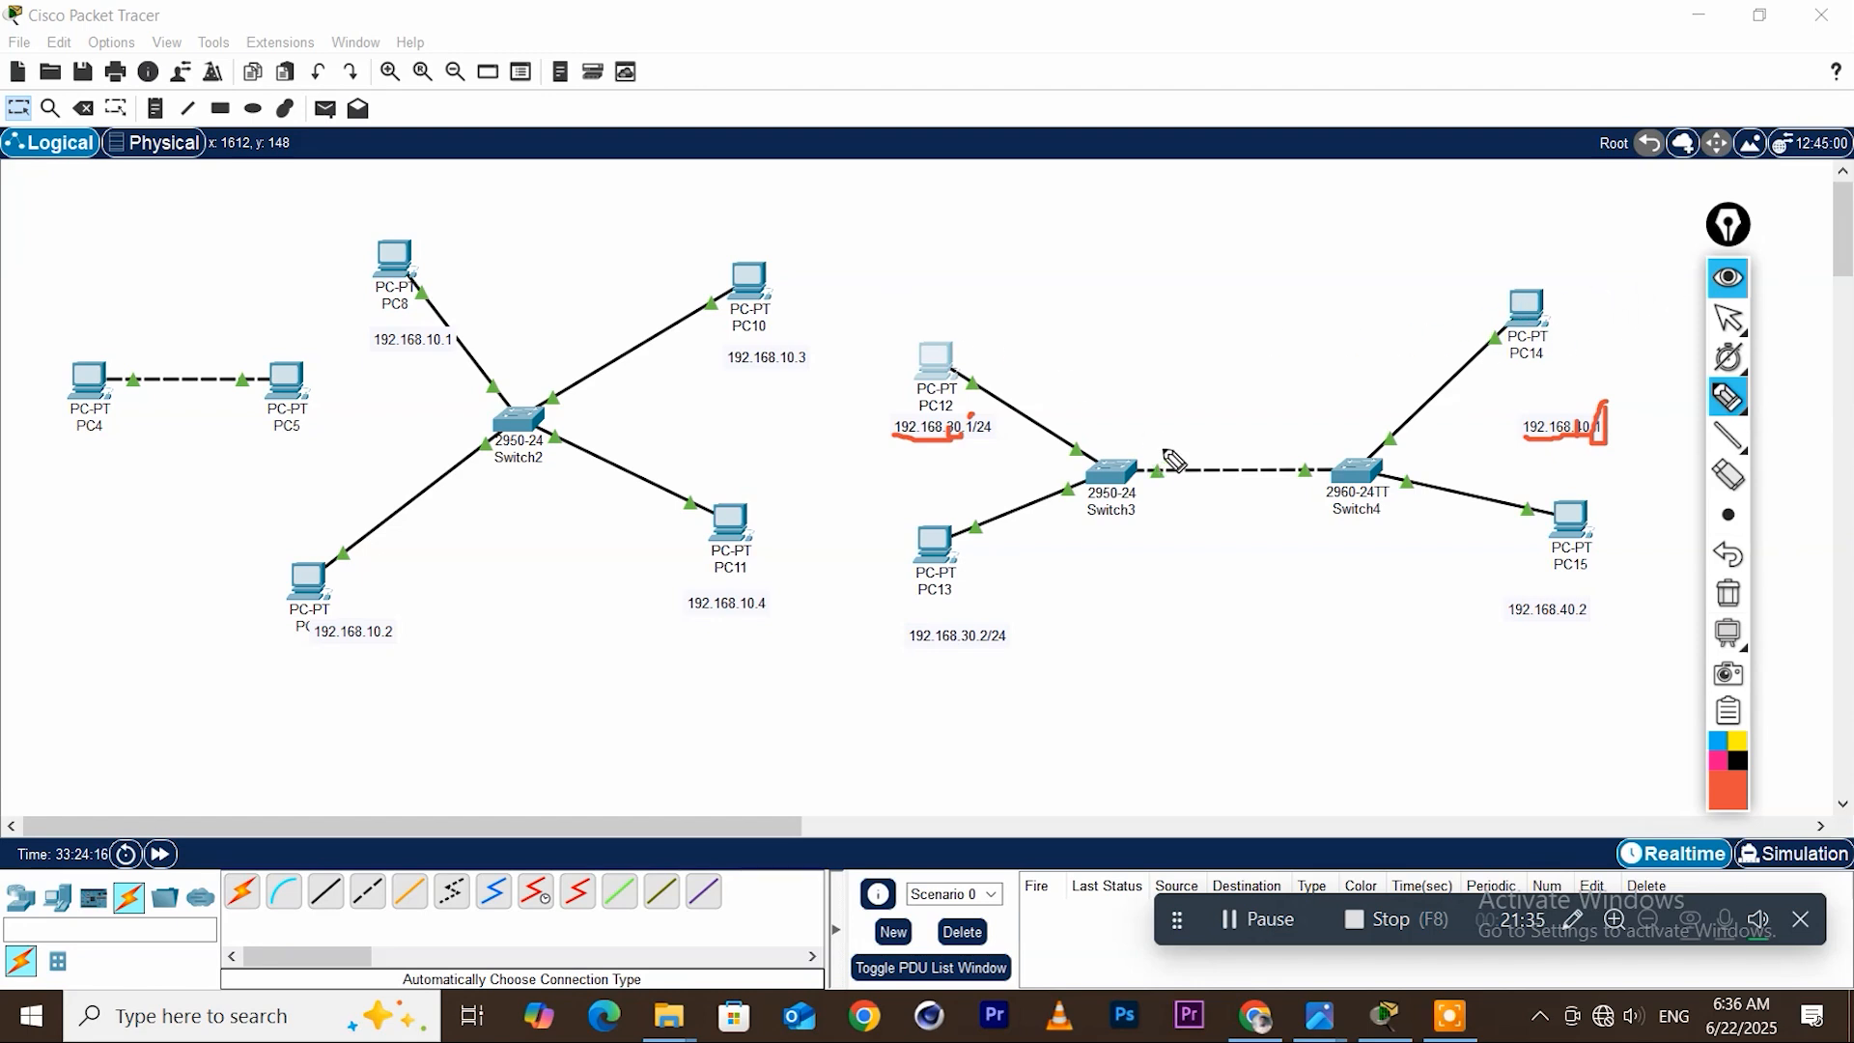
# Draw a red circle with crossing strokes over the link between Switch3 and Switch4
pyautogui.click(1720, 511)
pyautogui.click(1220, 439)
pyautogui.moveTo(1201, 465)
pyautogui.mouseDown()
pyautogui.moveTo(1241, 516)
pyautogui.moveTo(1229, 426)
pyautogui.moveTo(1214, 485)
pyautogui.moveTo(1272, 475)
pyautogui.mouseUp()
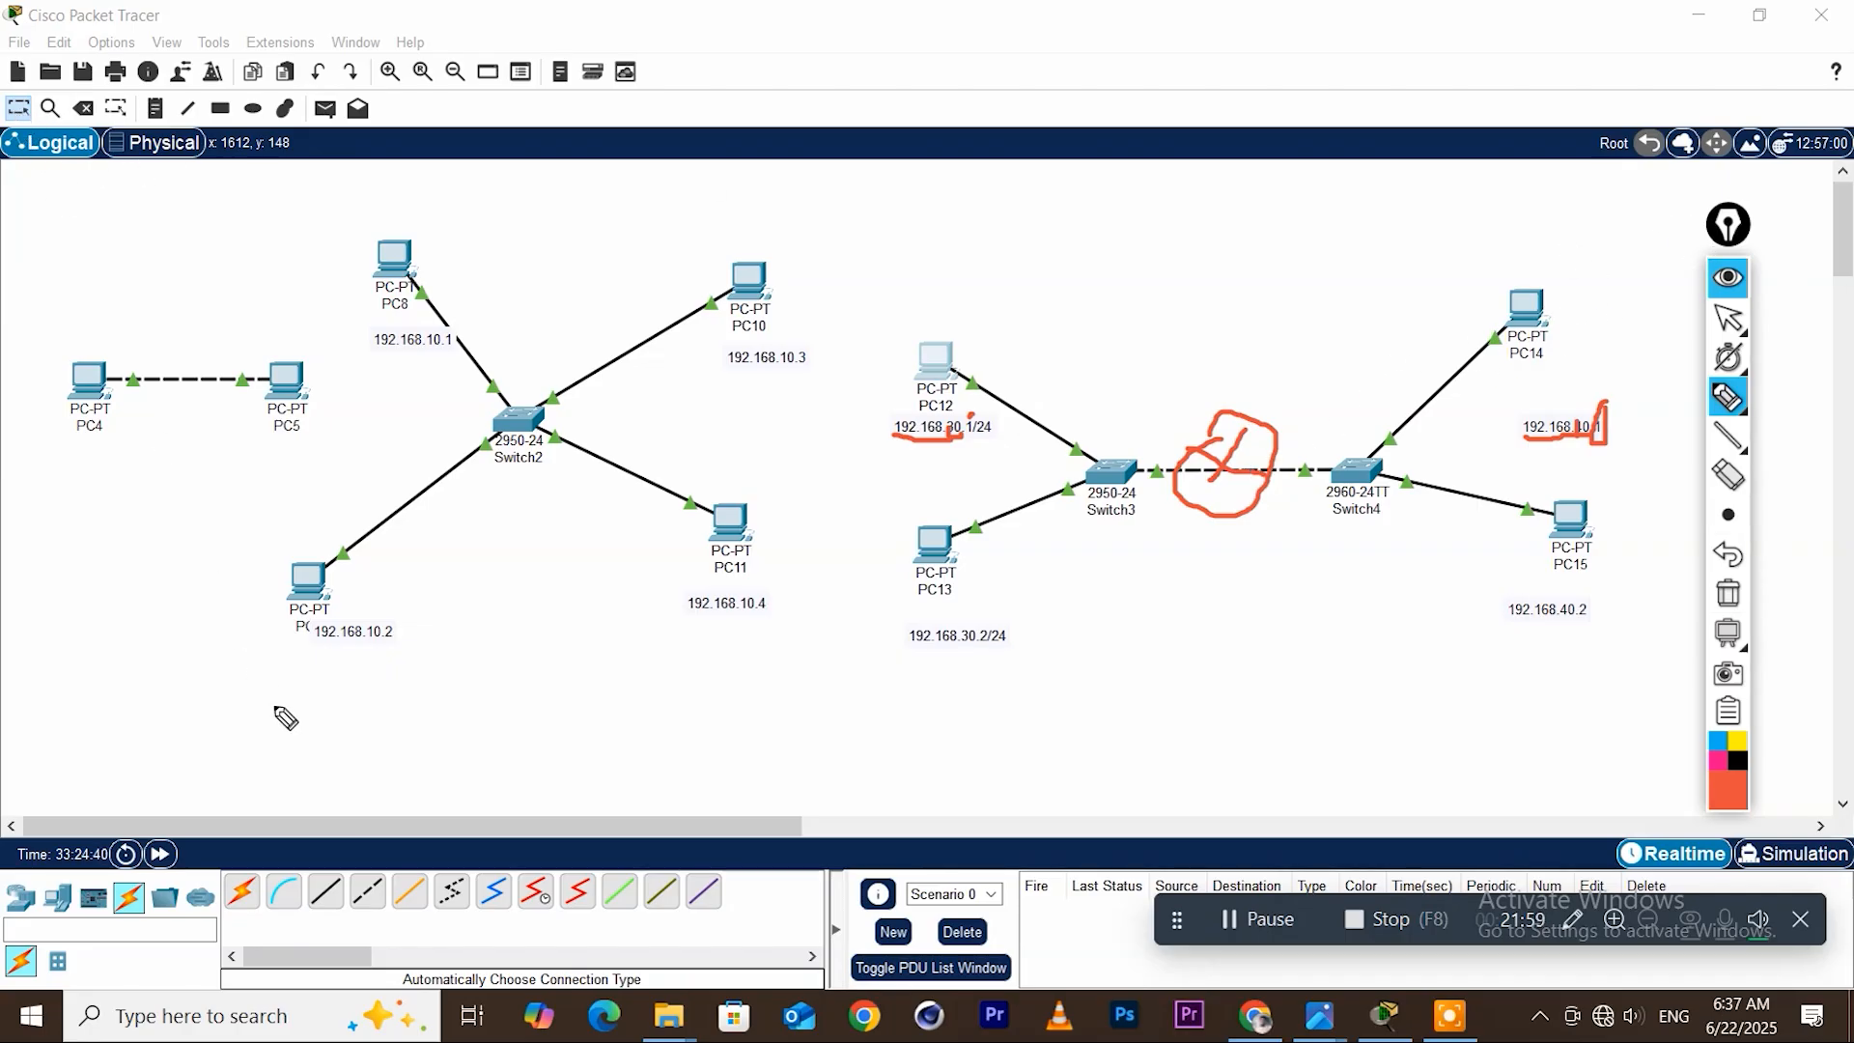
# Clear all red pen annotations from the screen, switch back to the normal pointer and collapse the annotation tools
pyautogui.click(1726, 591)
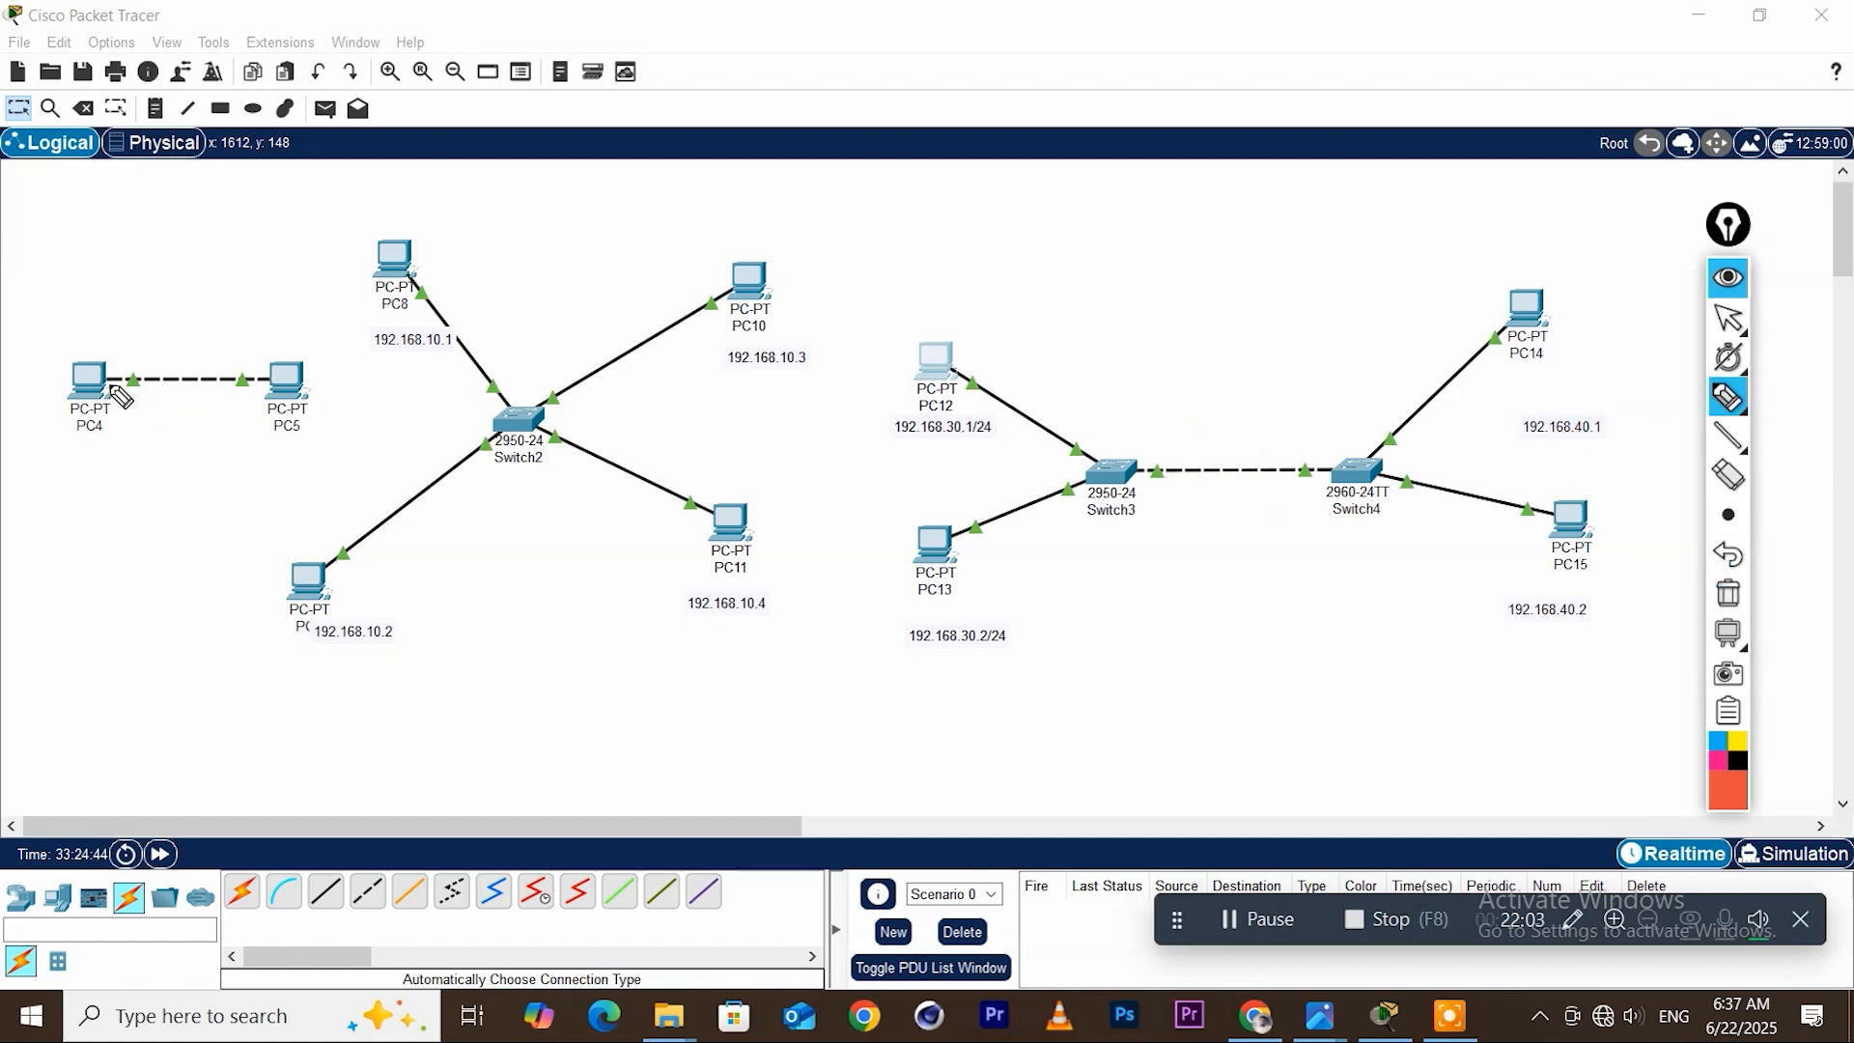
pyautogui.click(1732, 323)
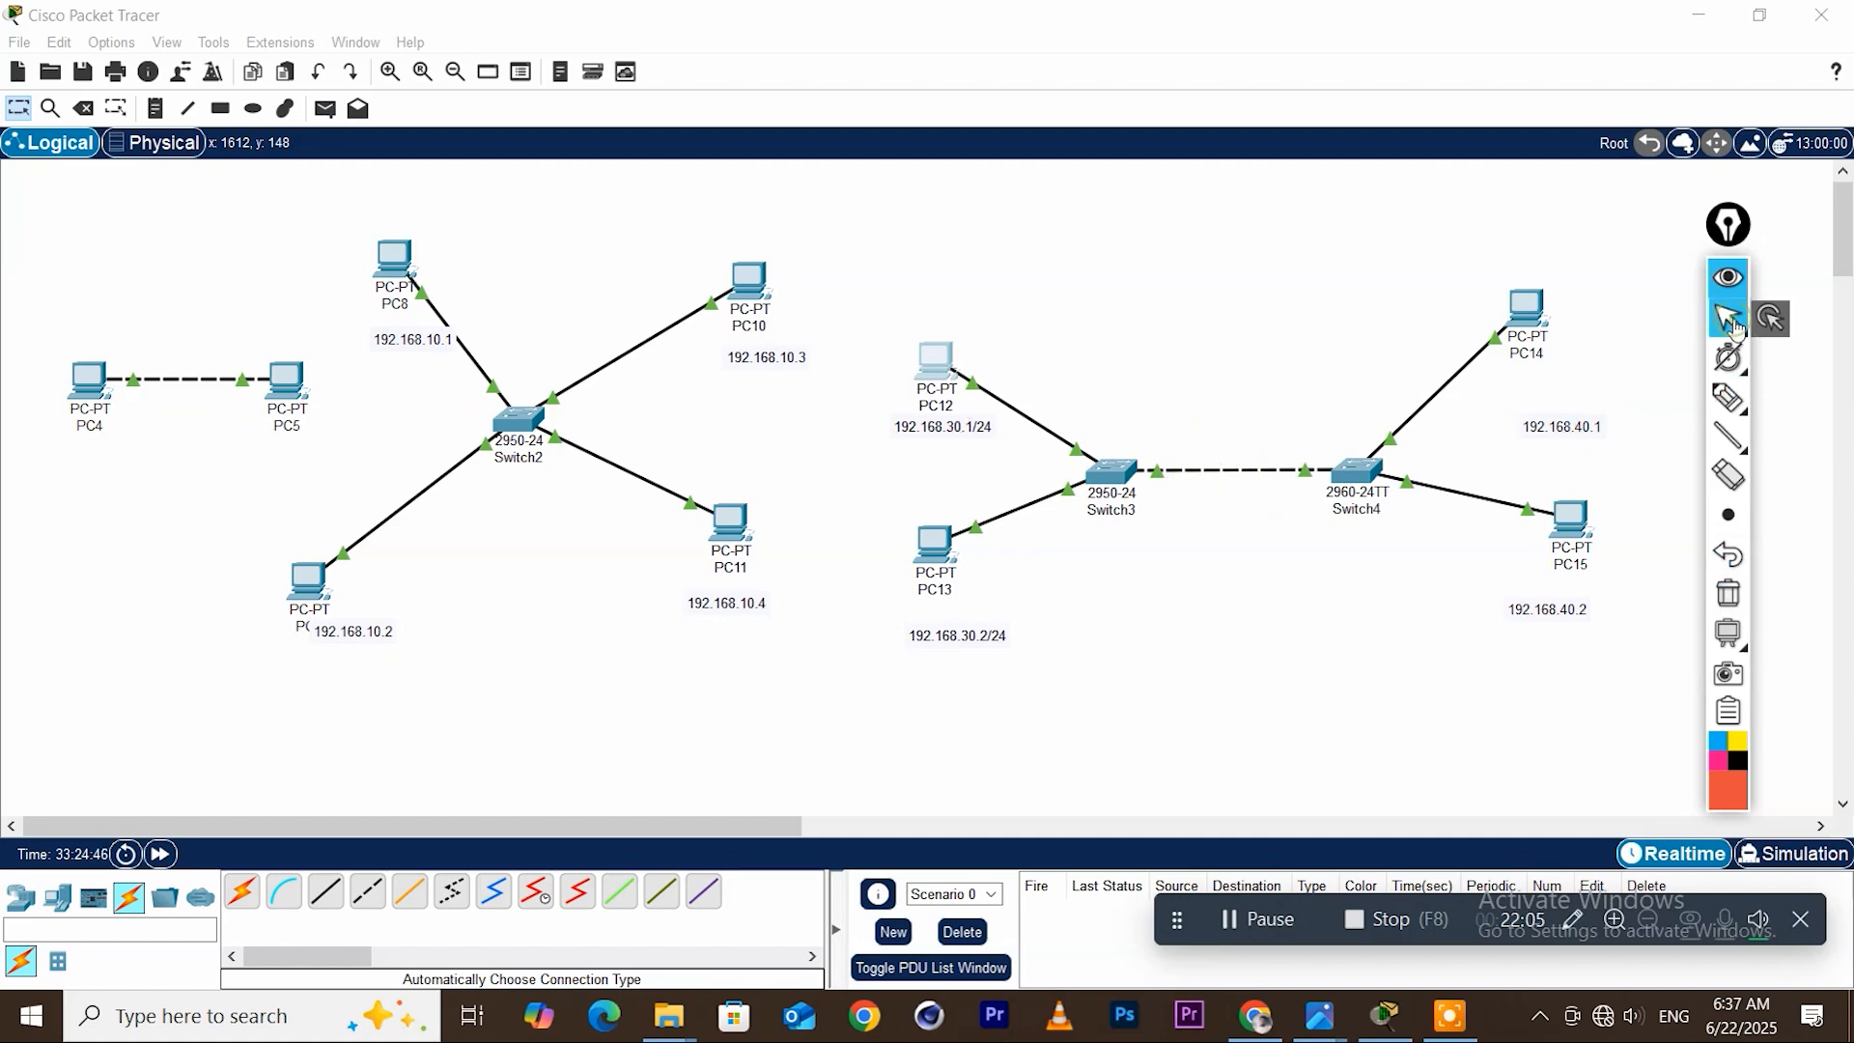
pyautogui.click(1728, 277)
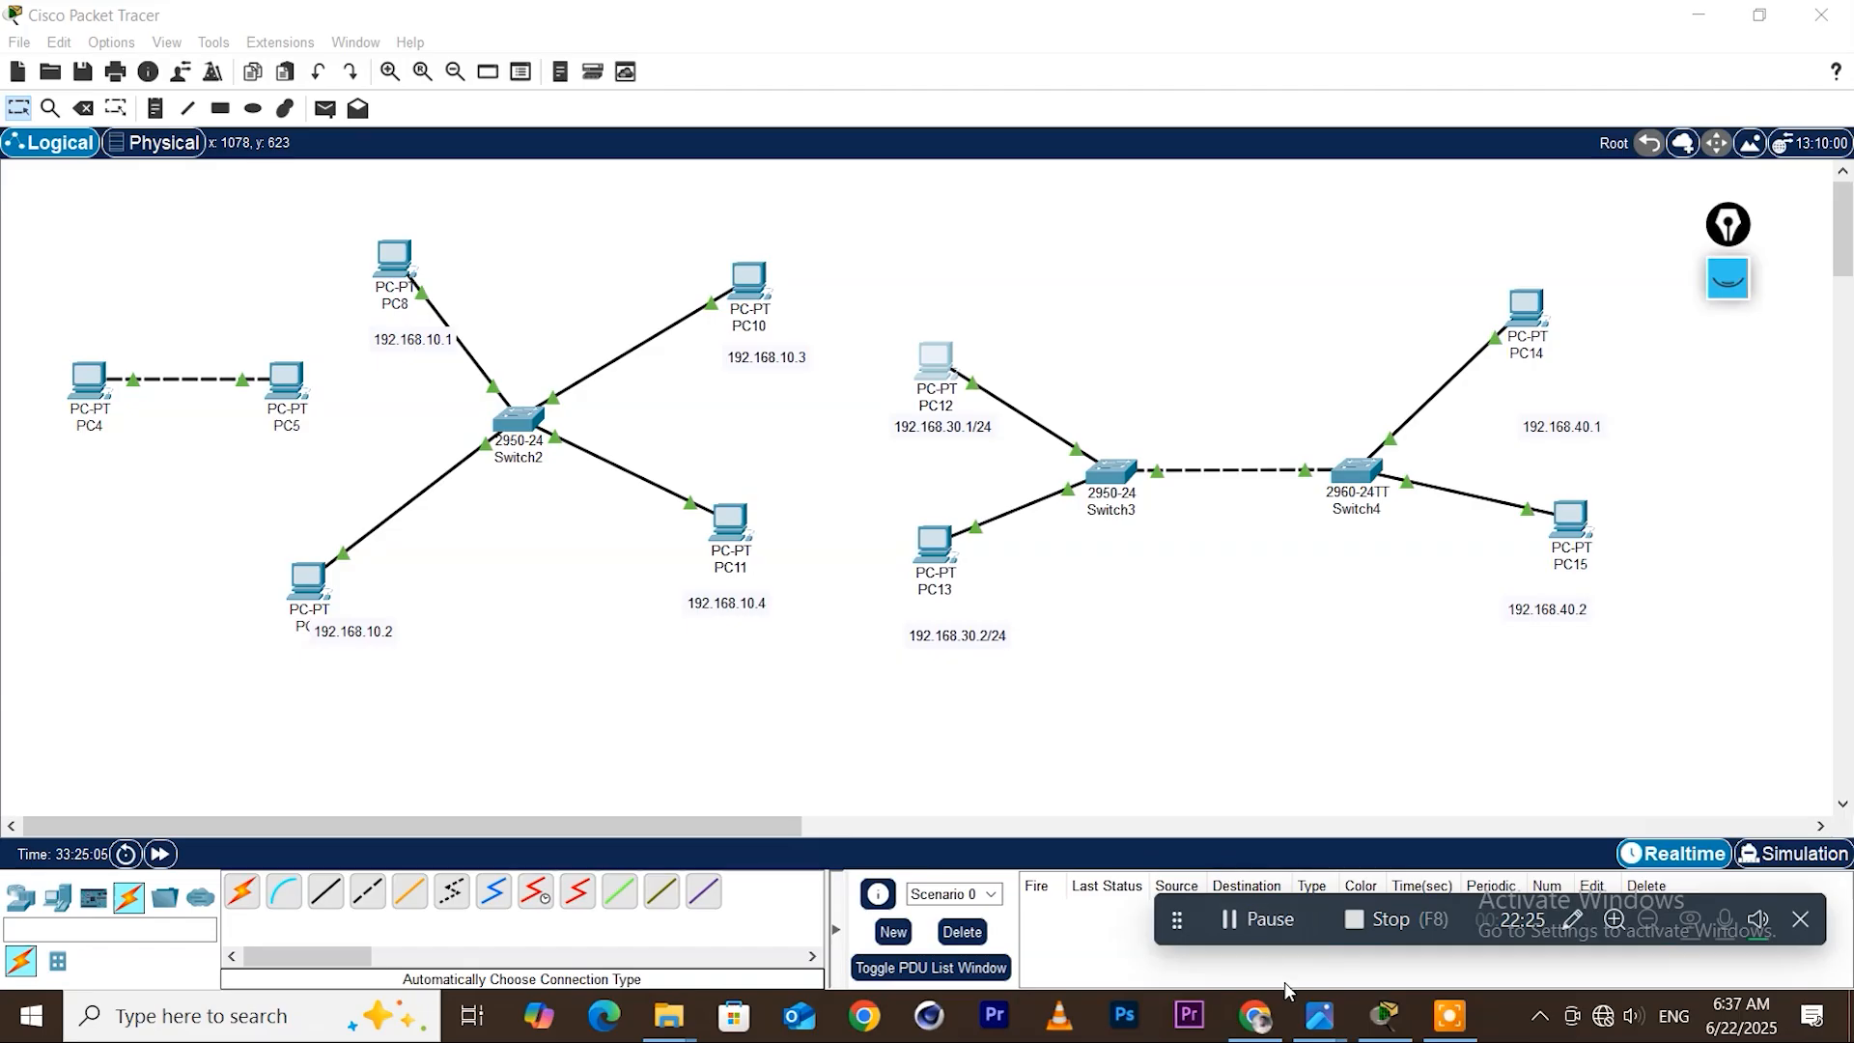
# Switch to the RJ45 wiring image to examine the 568A and 568B straight and crossover wiring, and return to Cisco Packet Tracer
pyautogui.moveTo(1317, 1017)
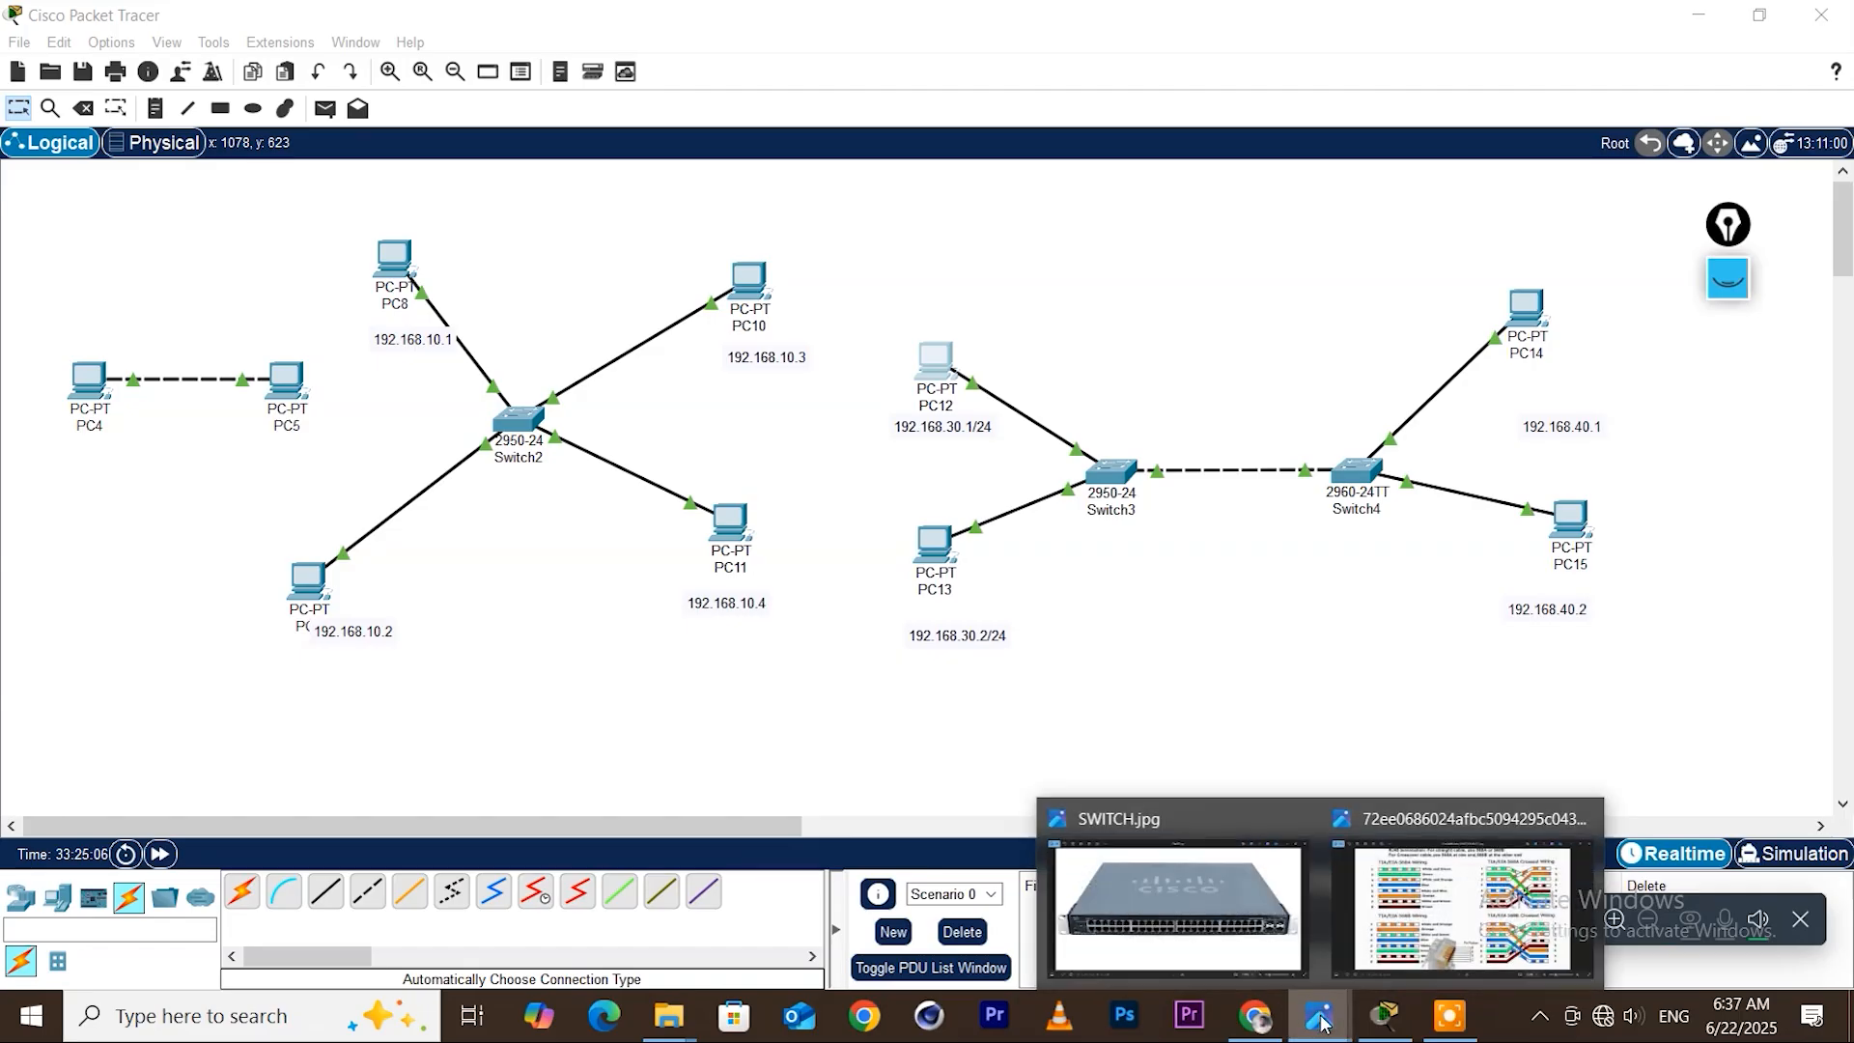
pyautogui.click(1399, 955)
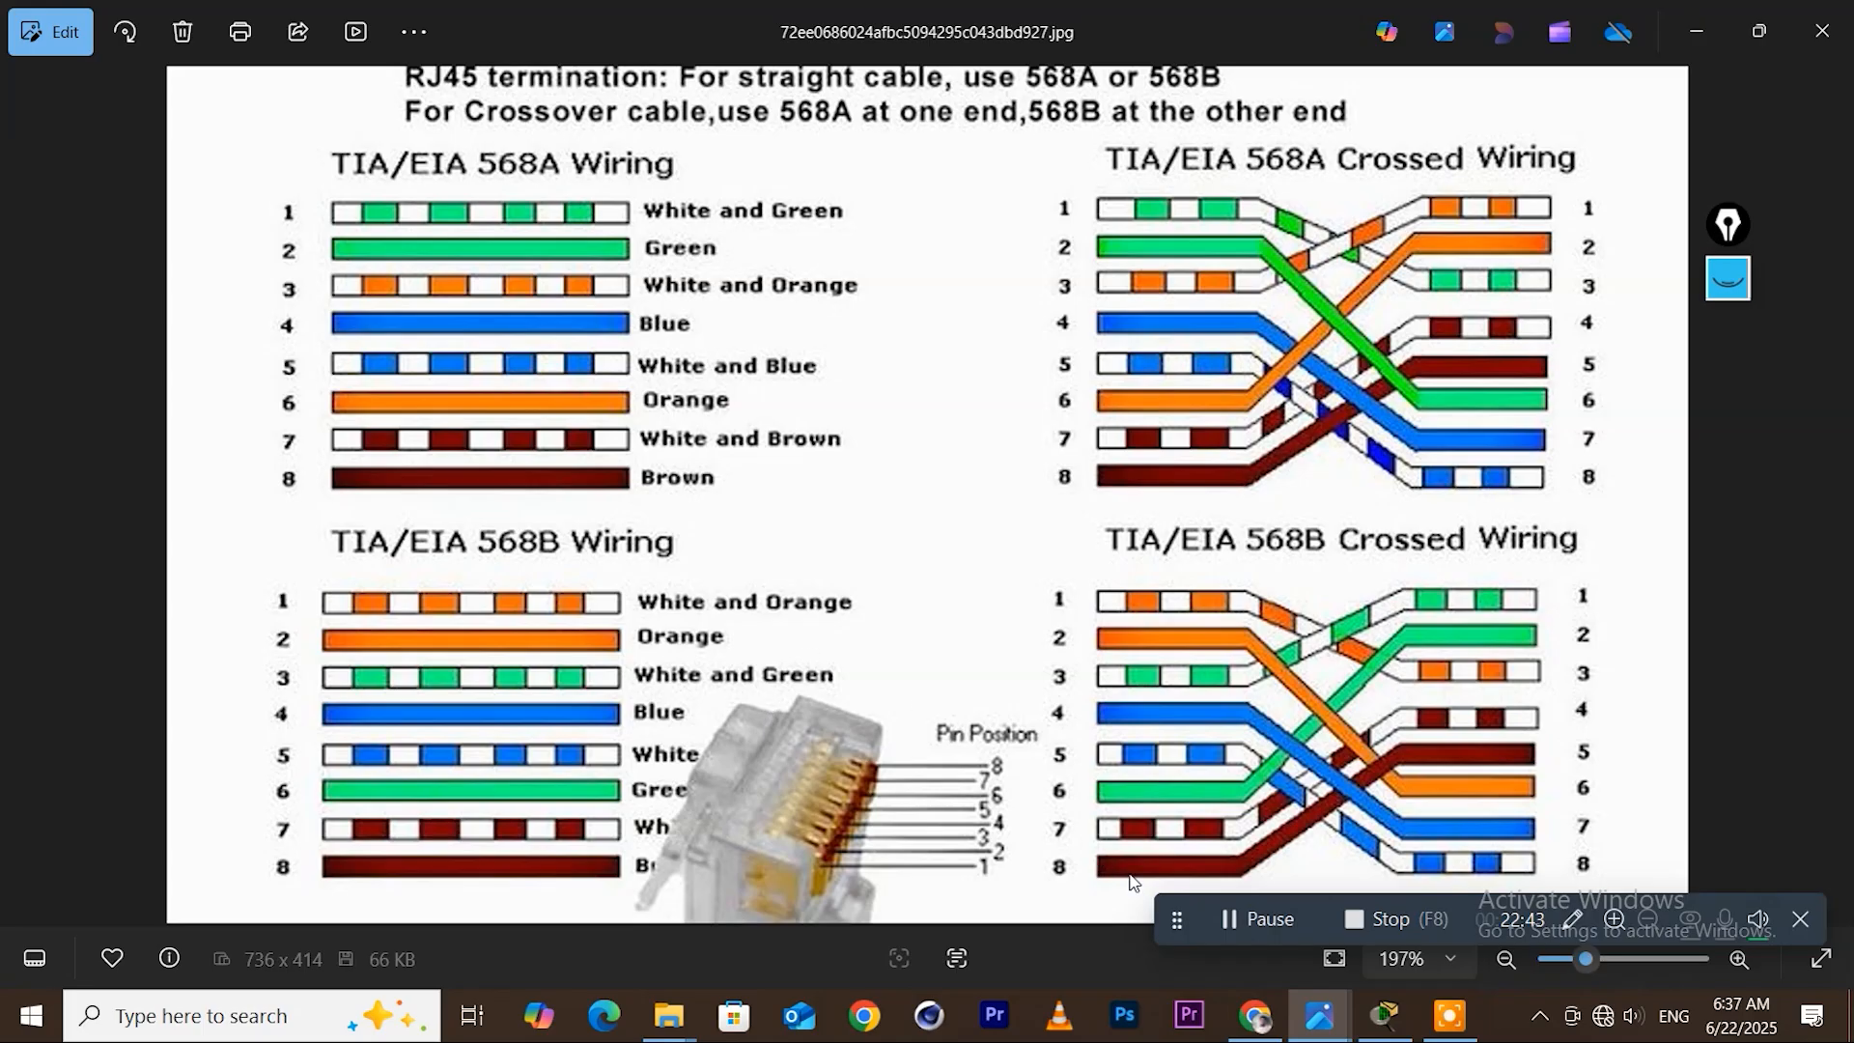
pyautogui.click(1382, 1027)
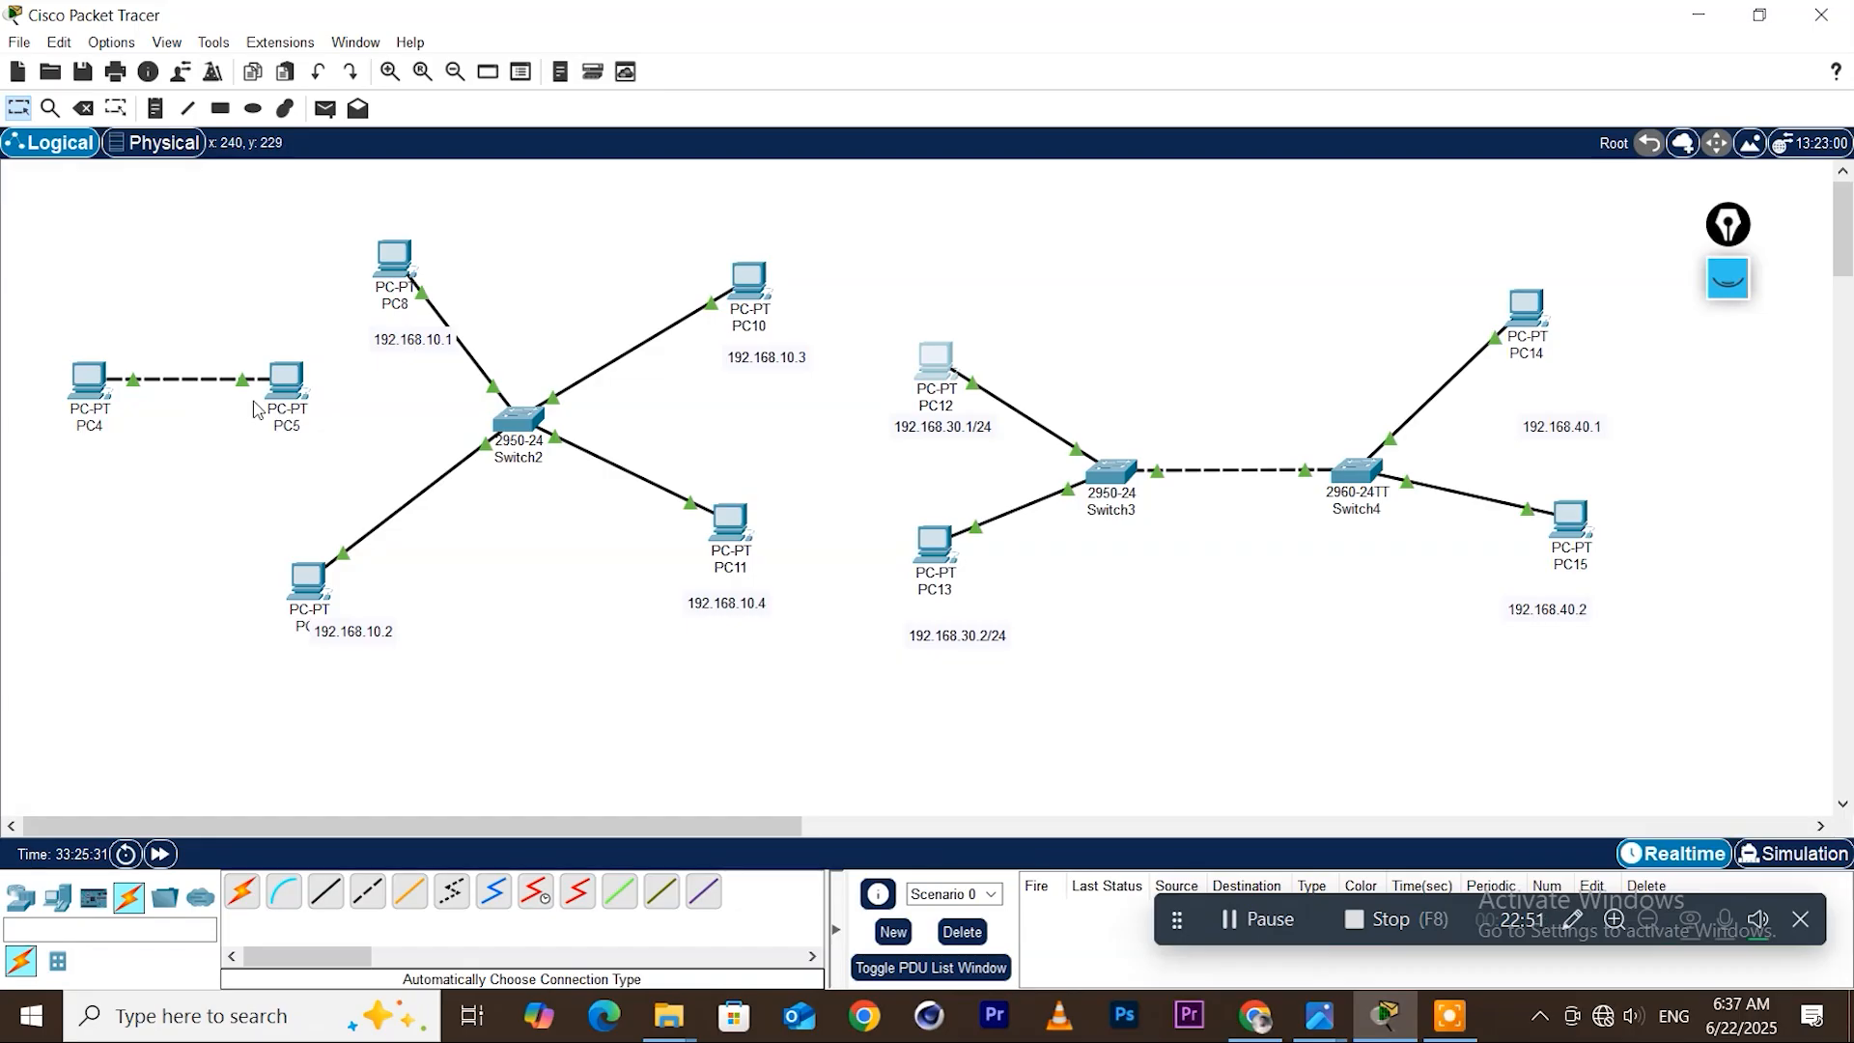
# Tidy the Switch2 network by moving PC9 and its address note closer to the switch and shifting PC8, Switch2 and PC11's note slightly
pyautogui.moveTo(304, 575); pyautogui.dragTo(342, 516)
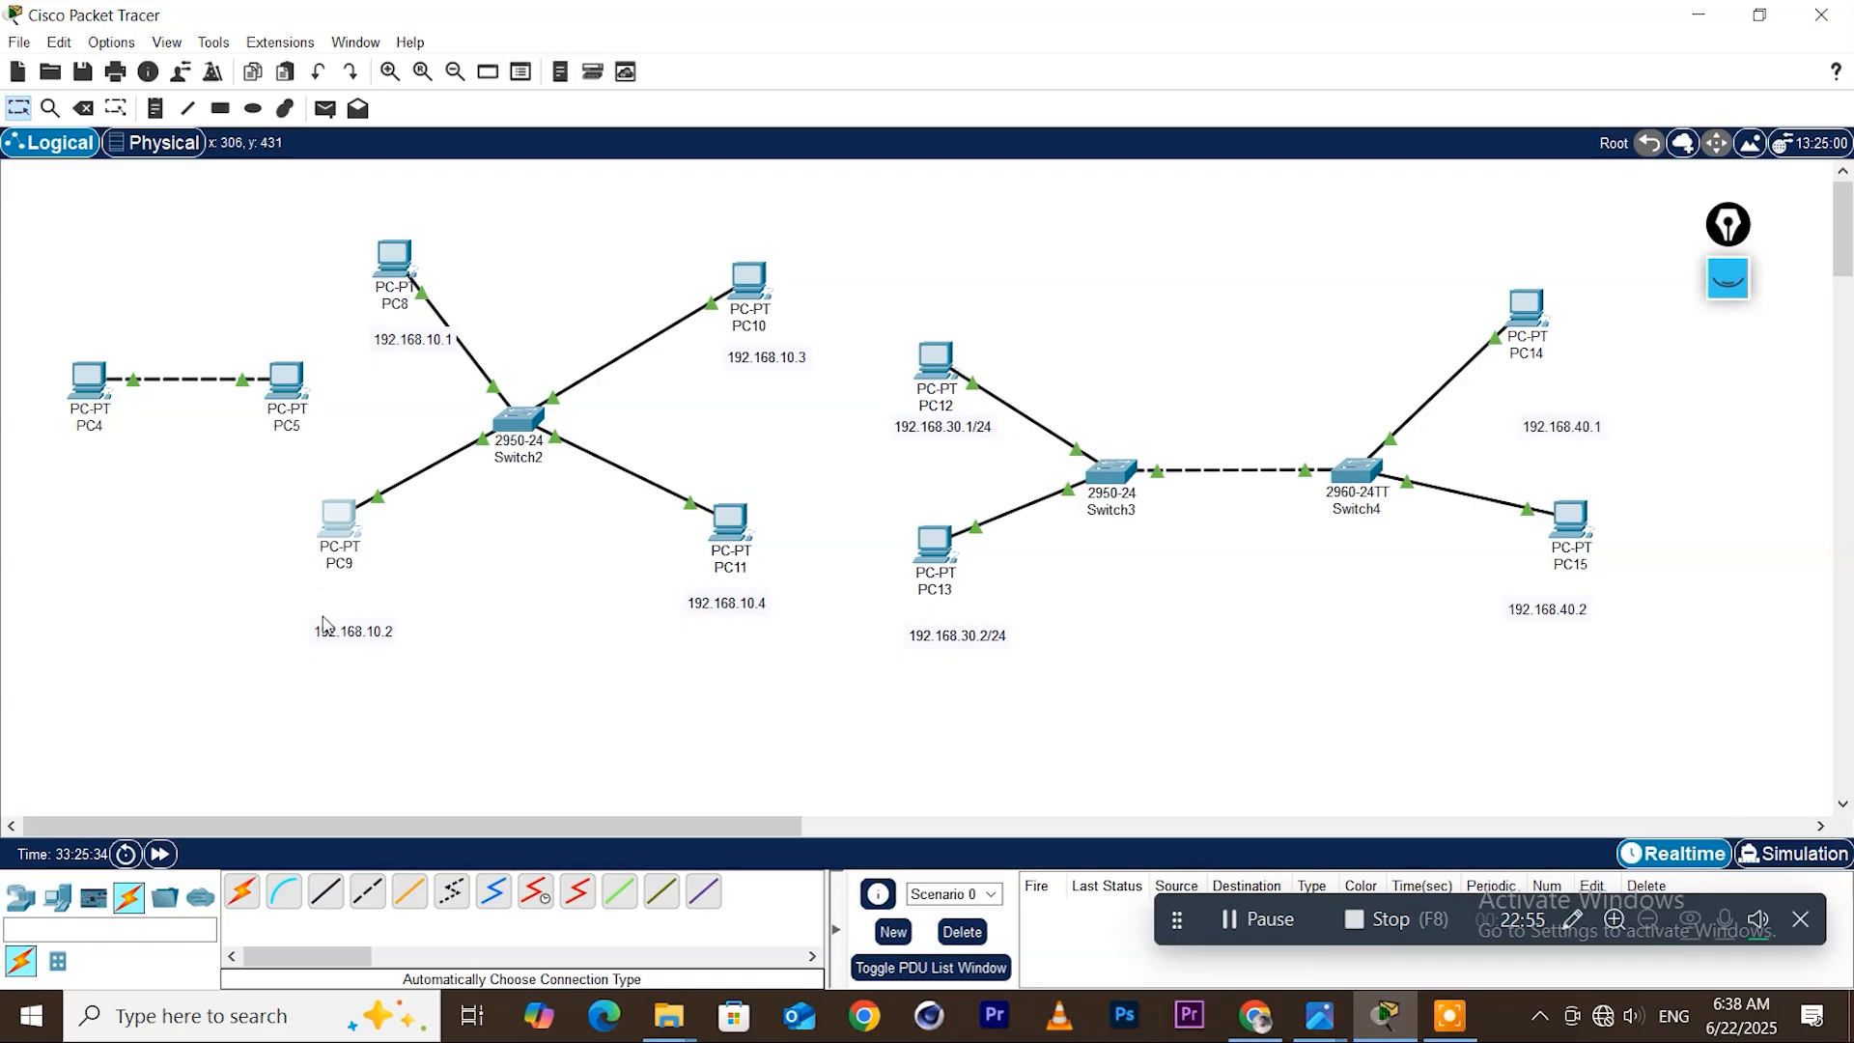
pyautogui.moveTo(346, 632); pyautogui.dragTo(355, 552)
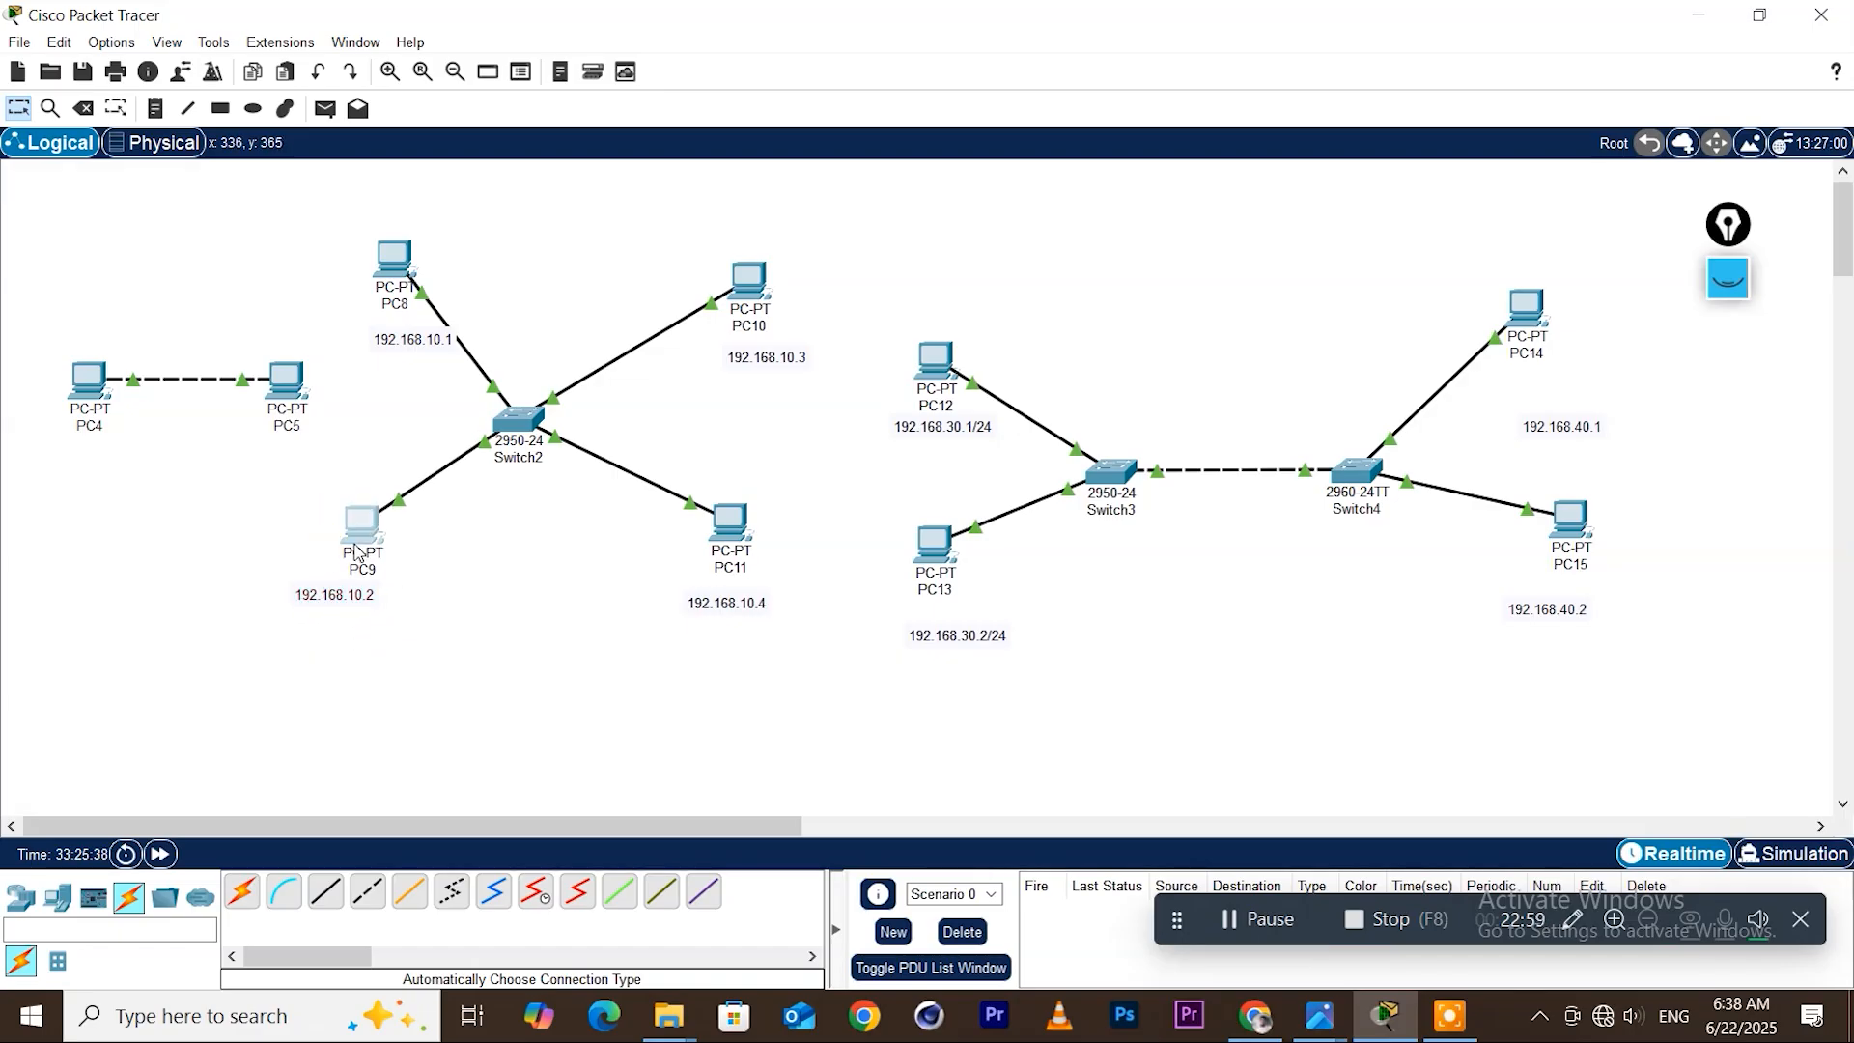
pyautogui.moveTo(396, 263)
pyautogui.mouseDown()
pyautogui.moveTo(384, 287)
pyautogui.moveTo(397, 277)
pyautogui.mouseUp()
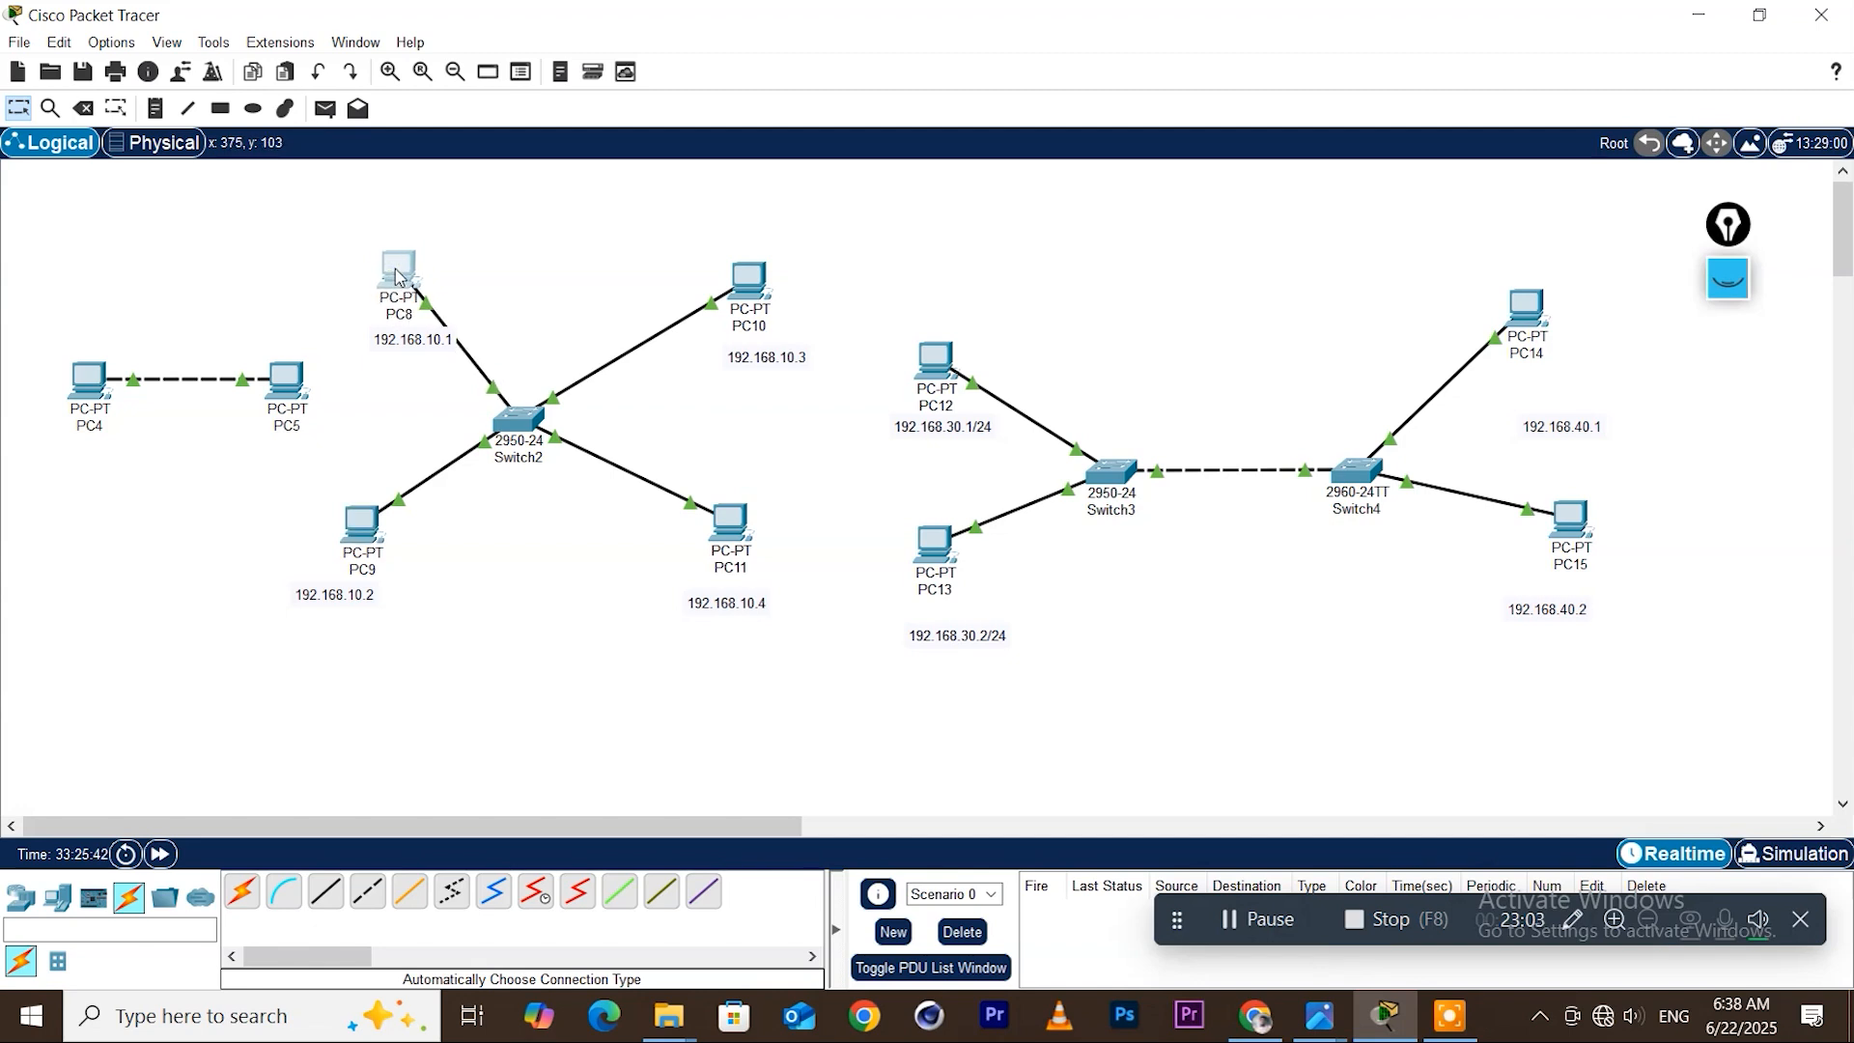
pyautogui.moveTo(517, 427); pyautogui.dragTo(547, 428)
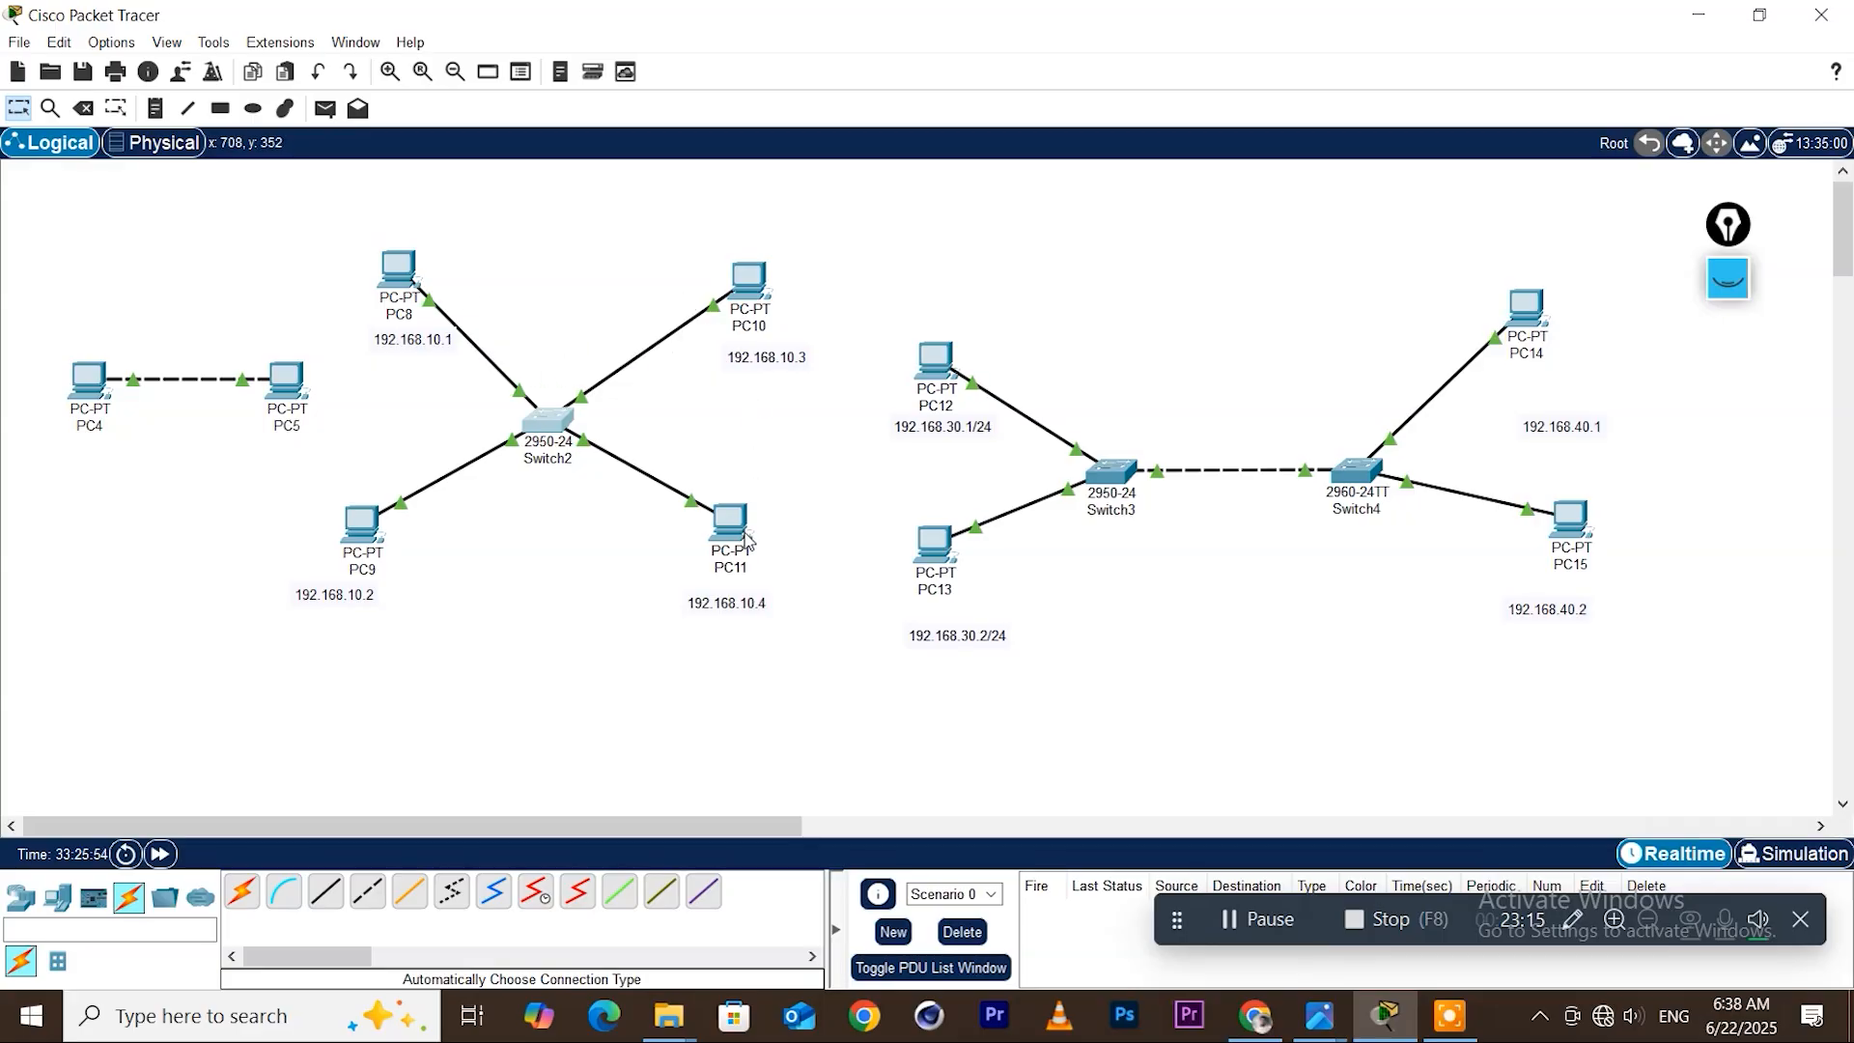
pyautogui.moveTo(738, 610); pyautogui.dragTo(758, 605)
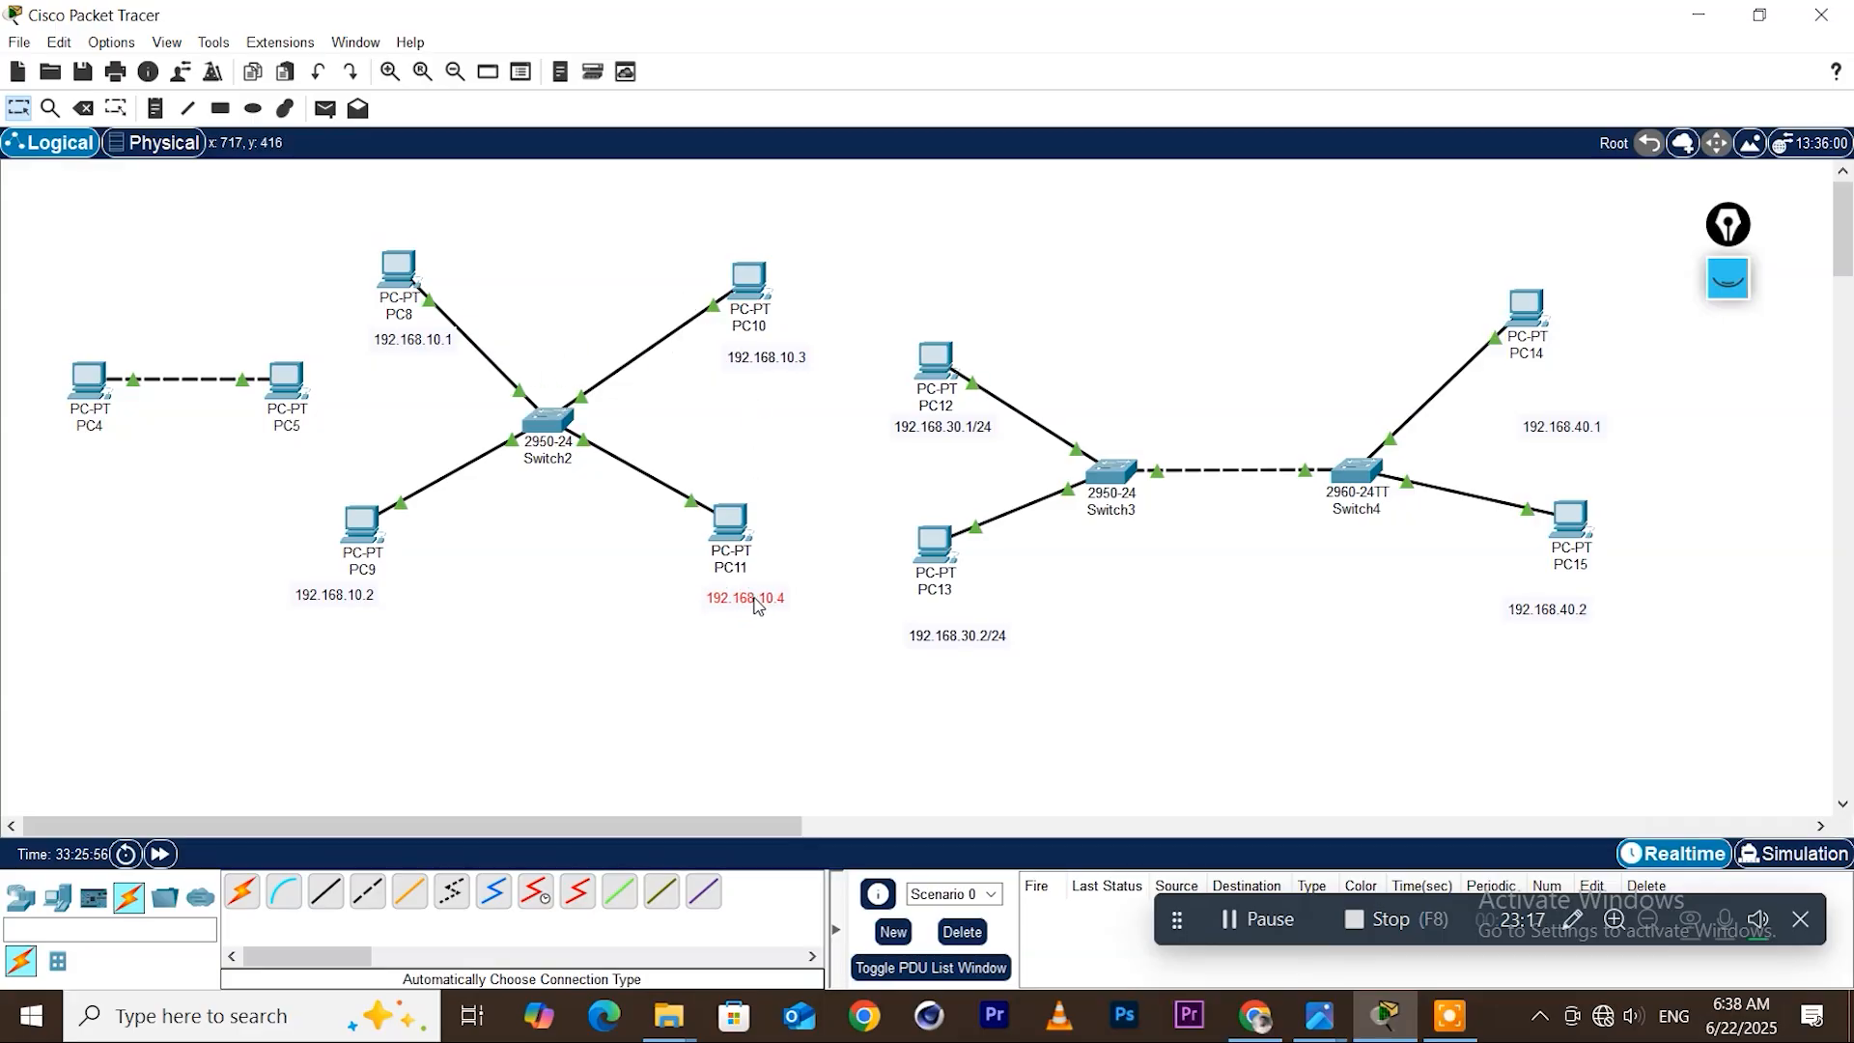
pyautogui.moveTo(559, 429); pyautogui.dragTo(559, 426)
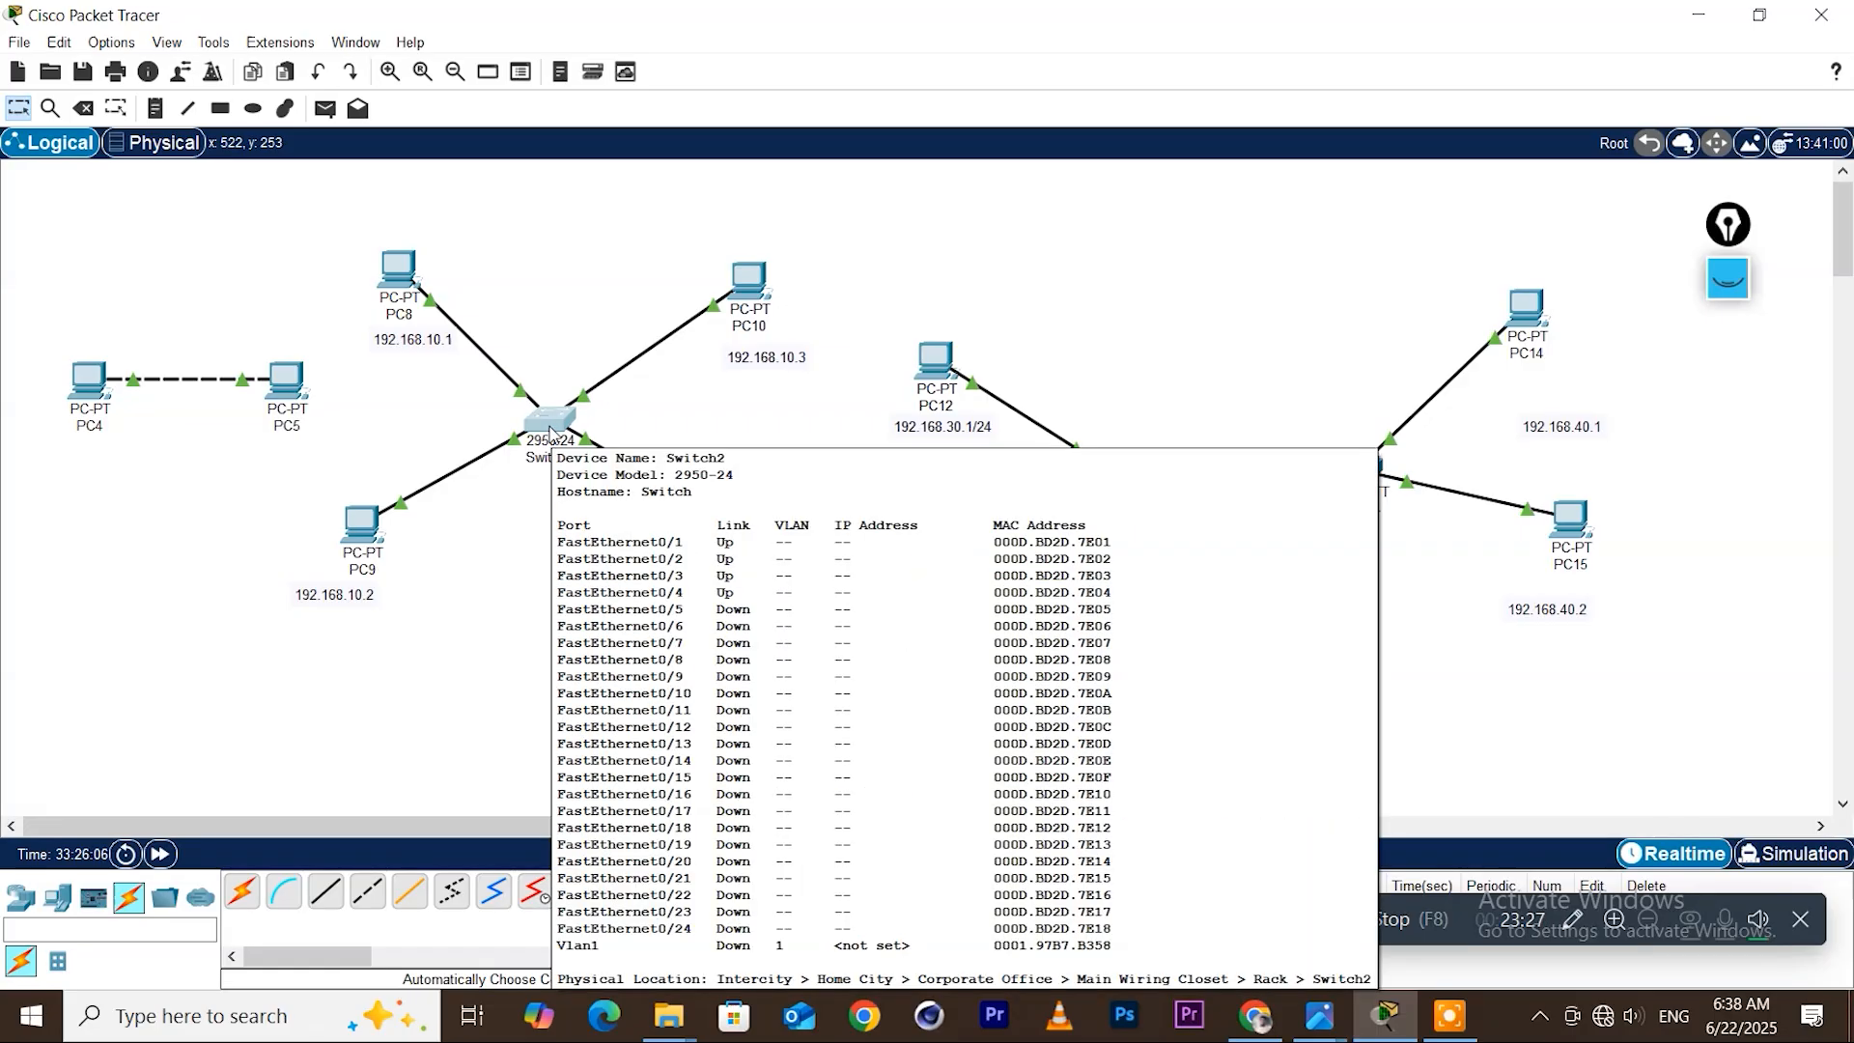
pyautogui.moveTo(549, 431)
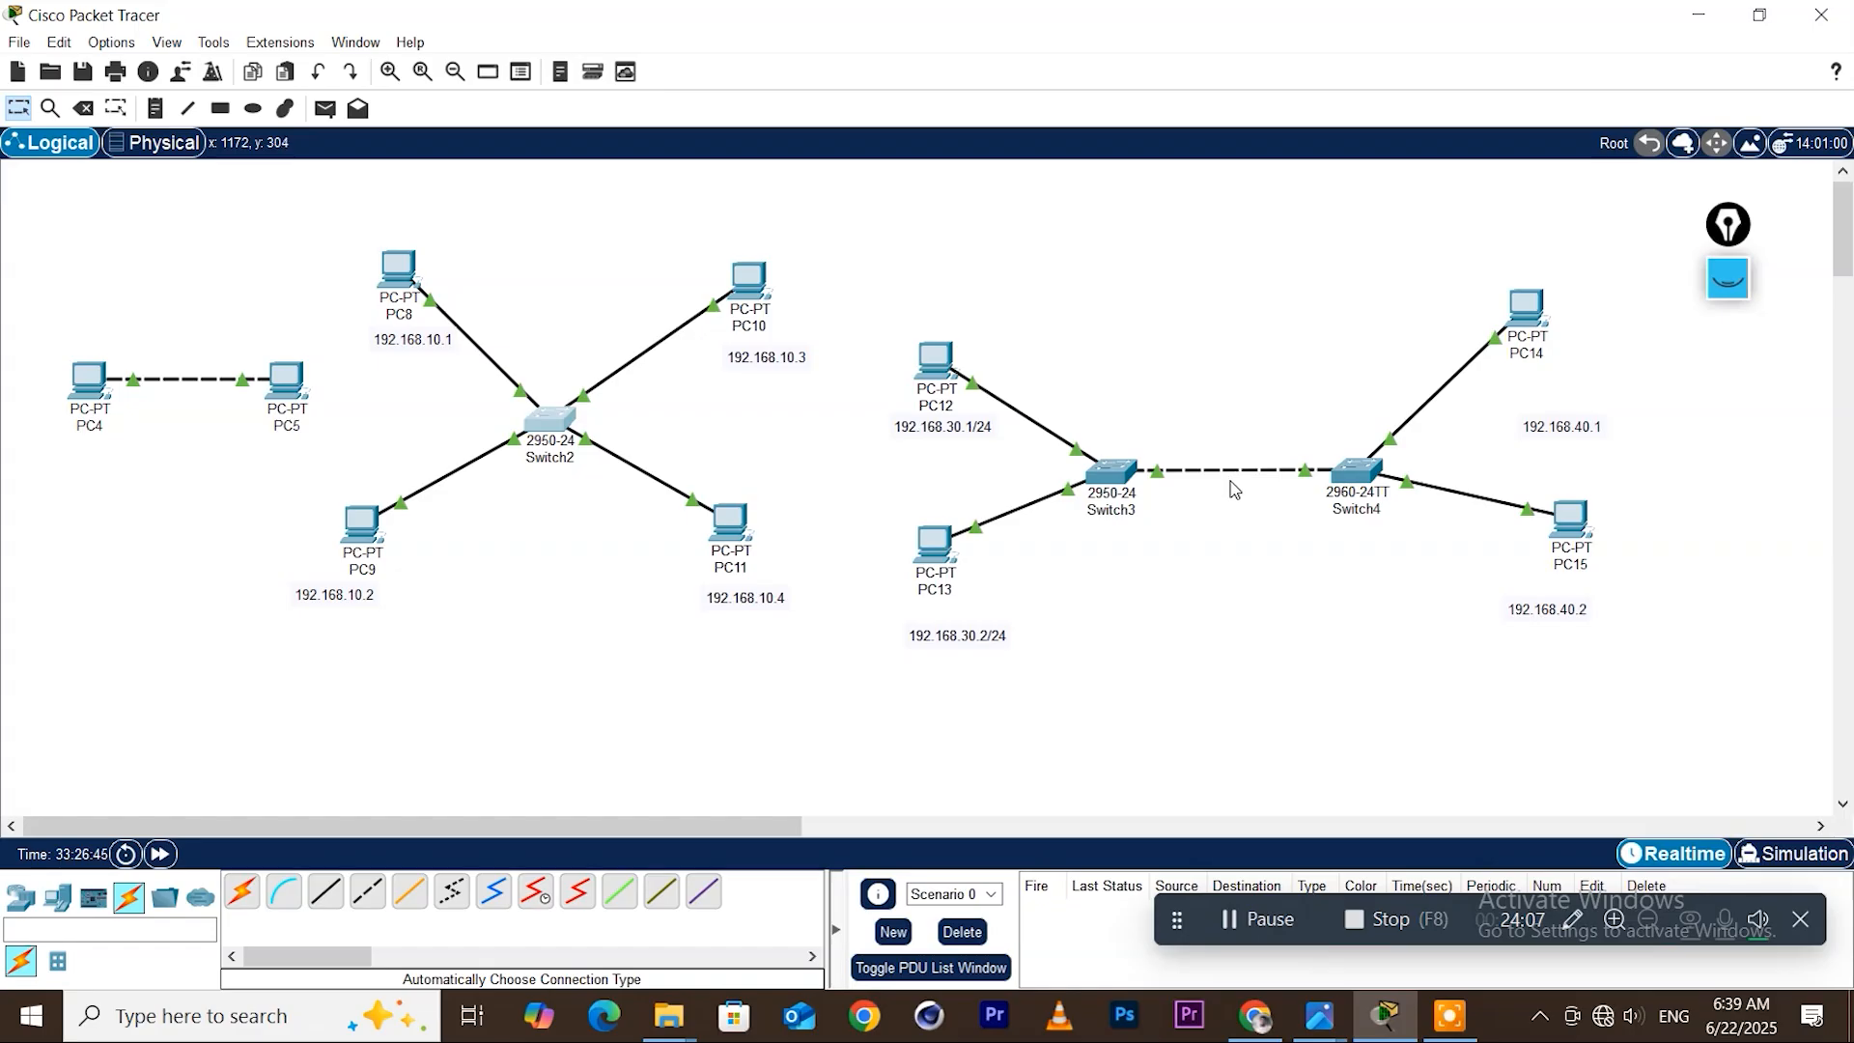
# Reposition PC13 just above its address note, and move PC12 and its 192.168.30.1/24 note slightly higher beside Switch3
pyautogui.moveTo(932, 576); pyautogui.dragTo(951, 552)
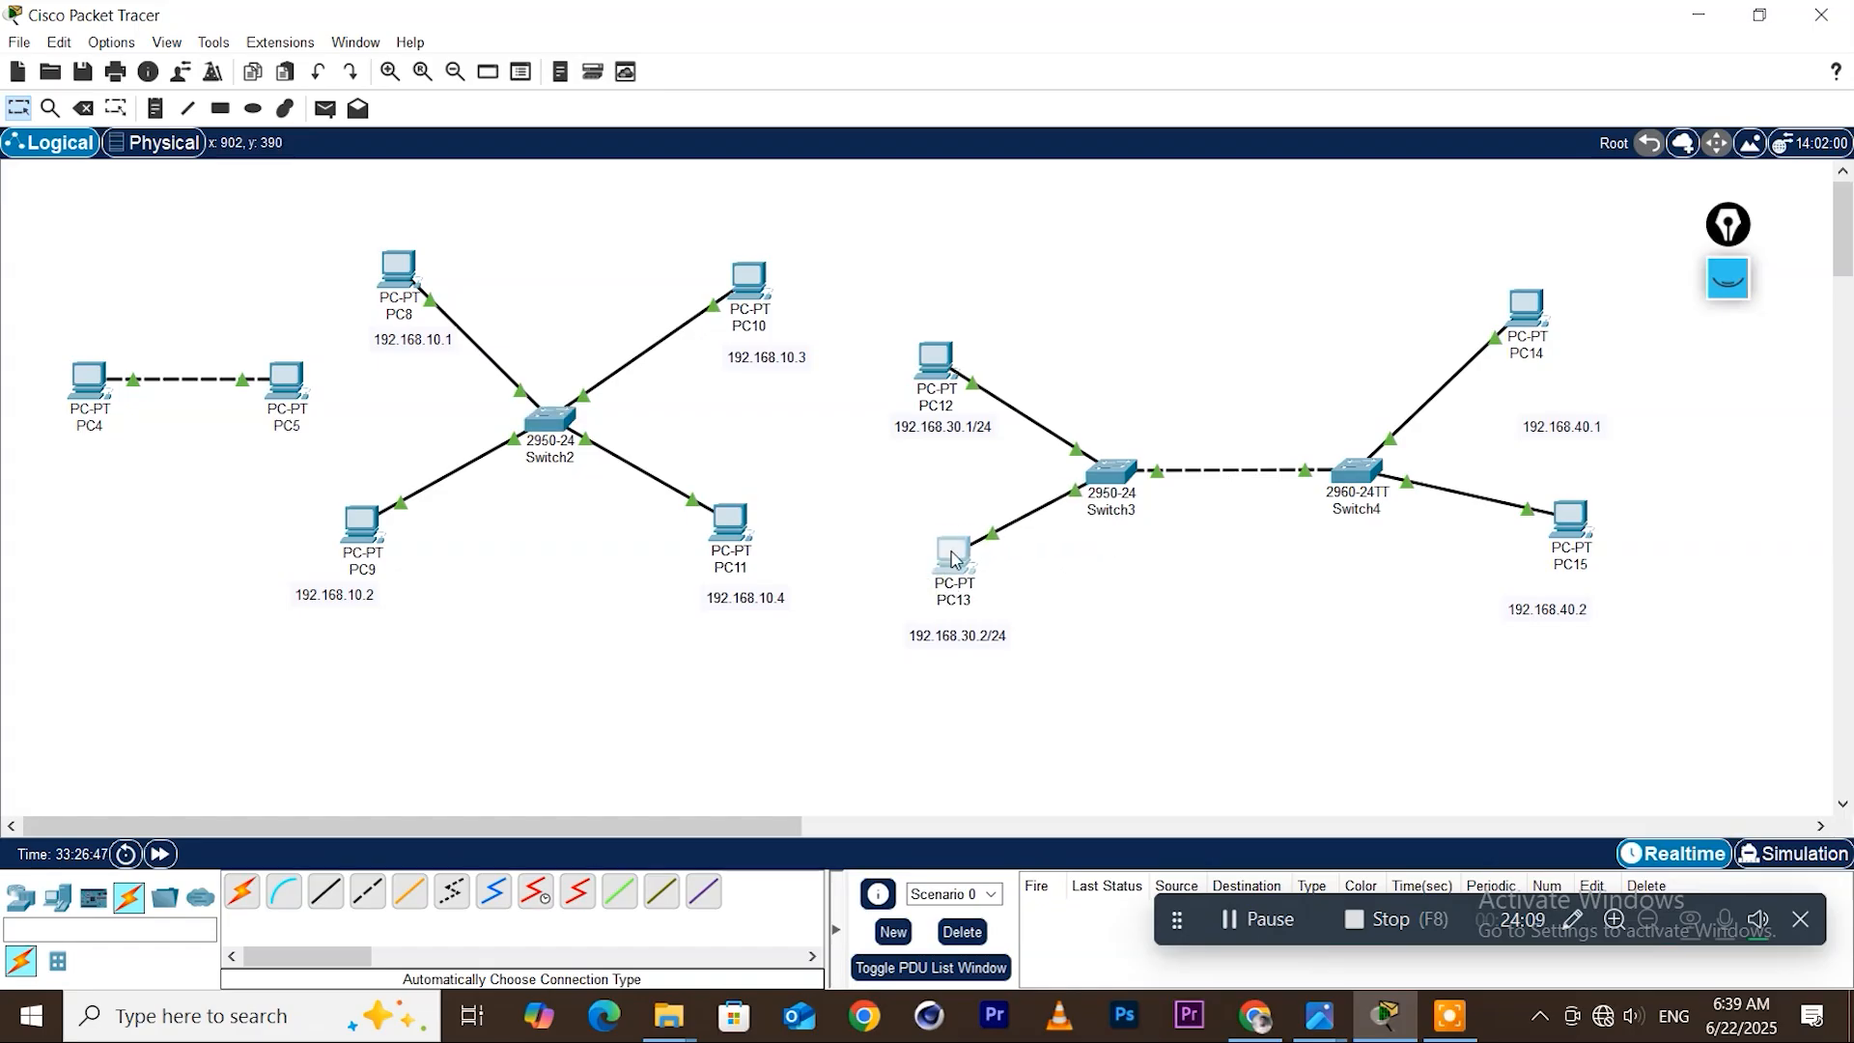
pyautogui.moveTo(946, 360); pyautogui.dragTo(953, 312)
pyautogui.moveTo(934, 439); pyautogui.dragTo(938, 408)
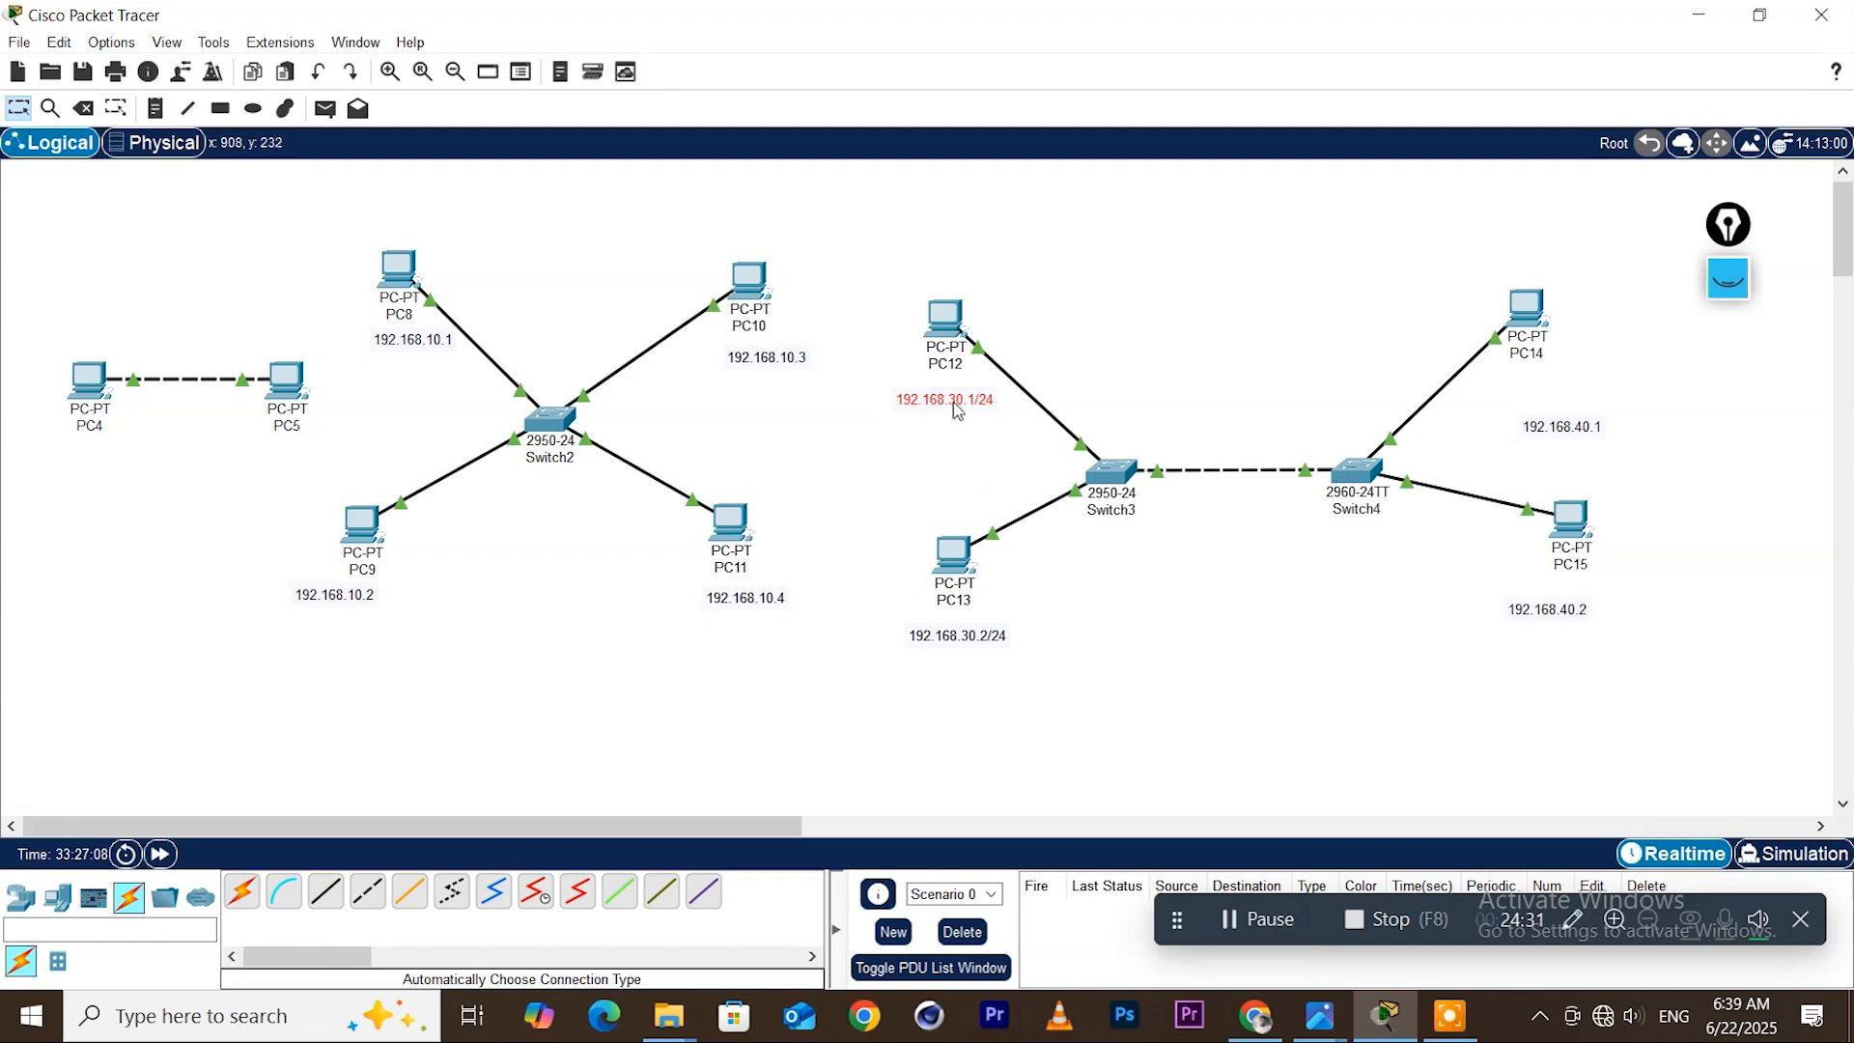
pyautogui.moveTo(947, 334); pyautogui.dragTo(941, 349)
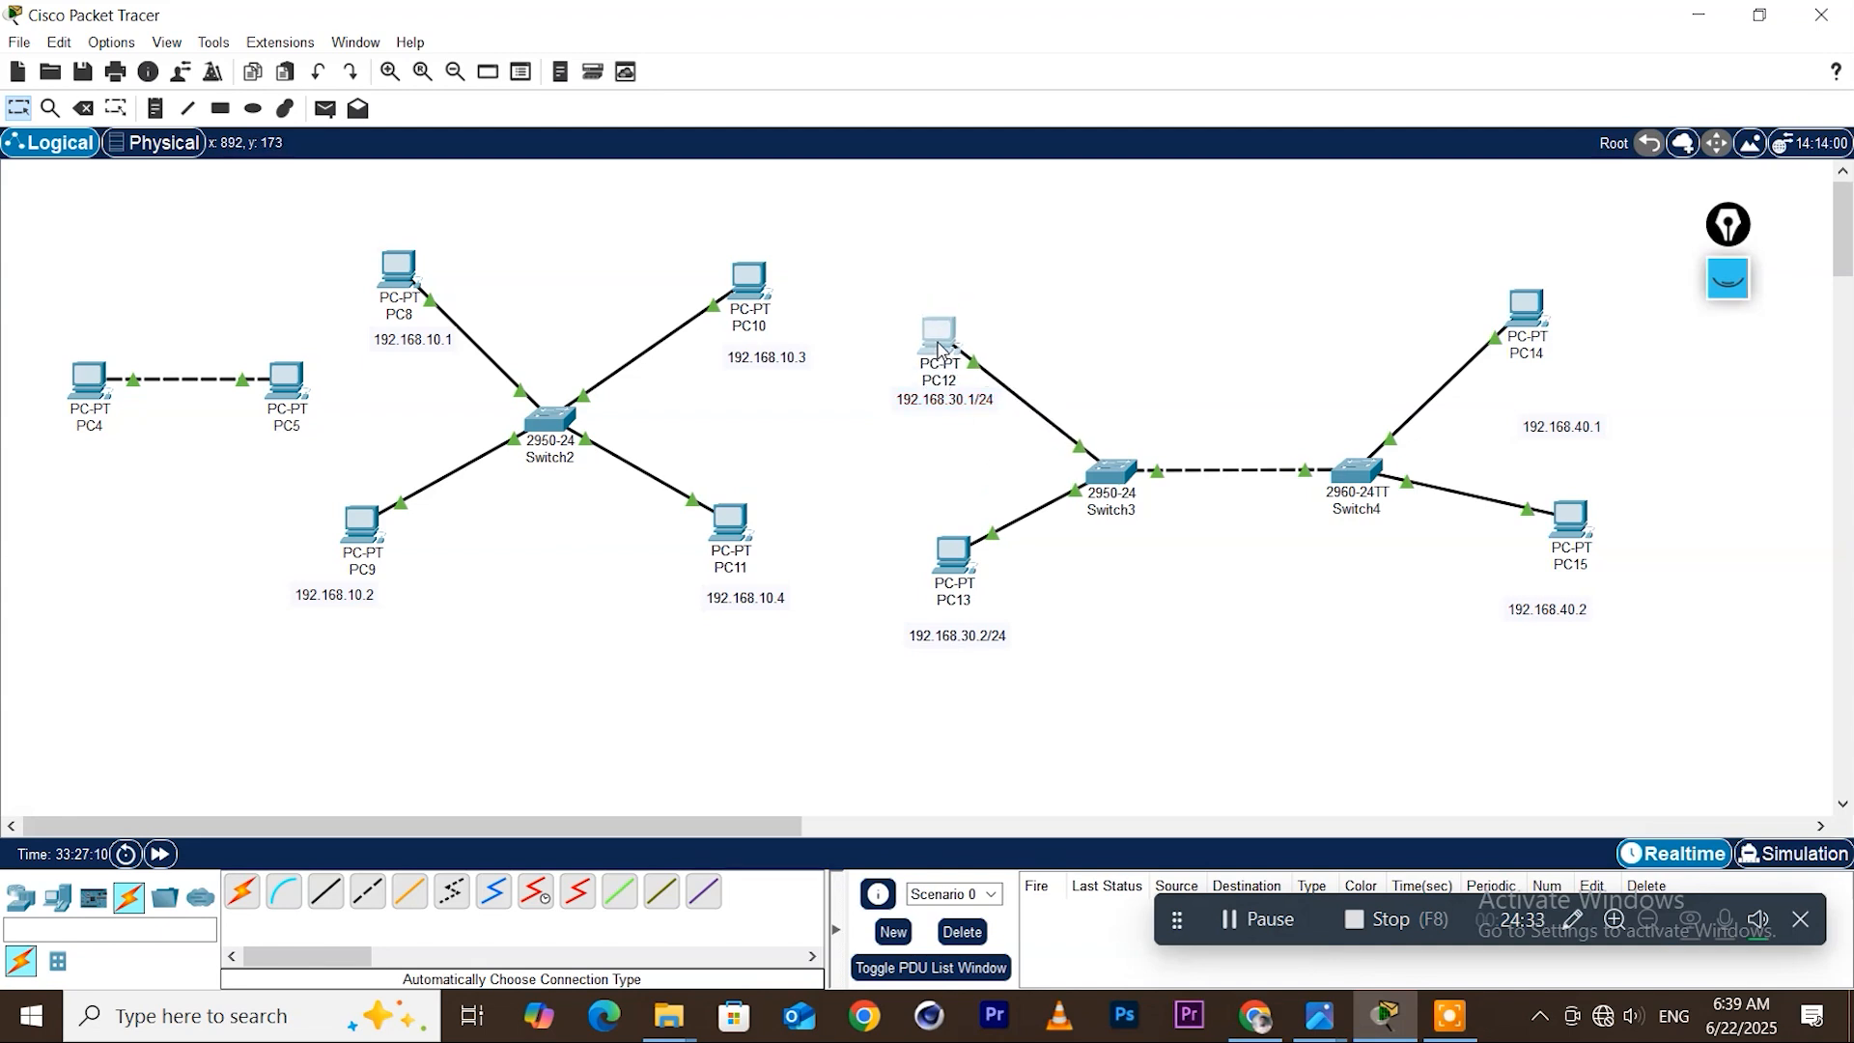